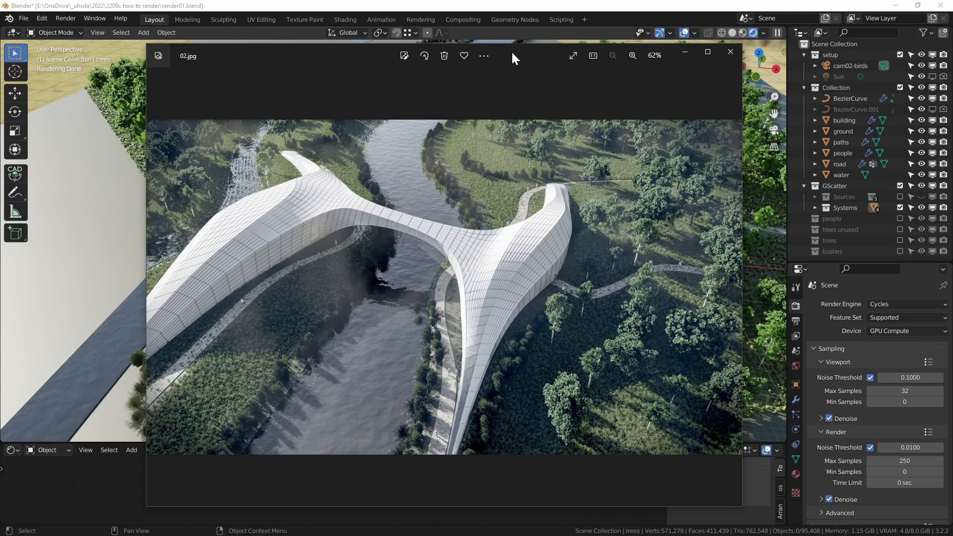
Compare the render 02.jpg with o1.jpg in the image viewer
drag(519, 51, 526, 52)
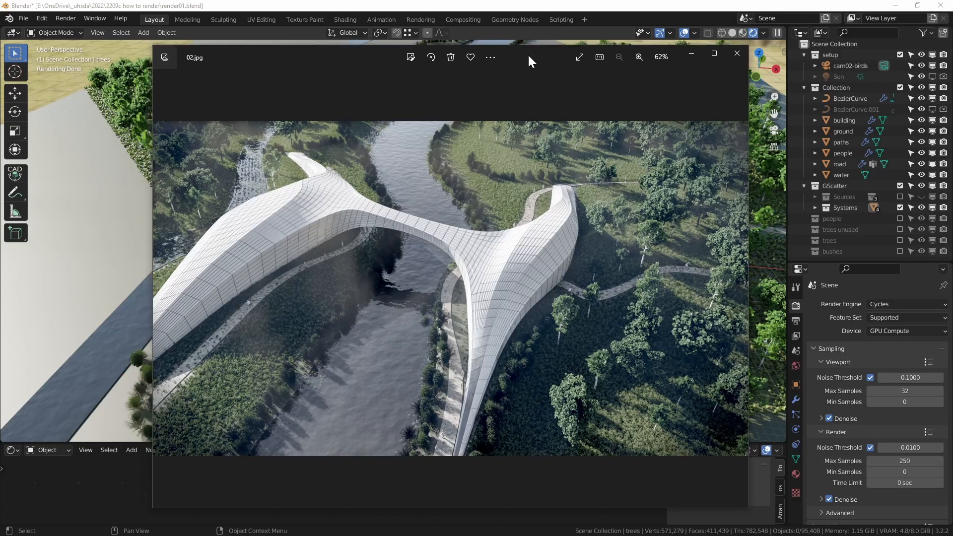
drag(527, 55, 531, 56)
key(Left)
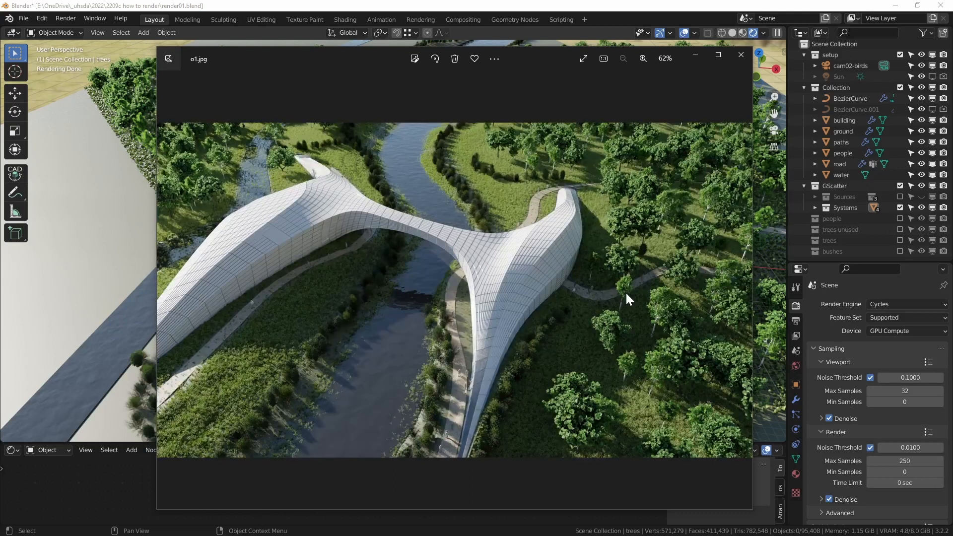
key(Right)
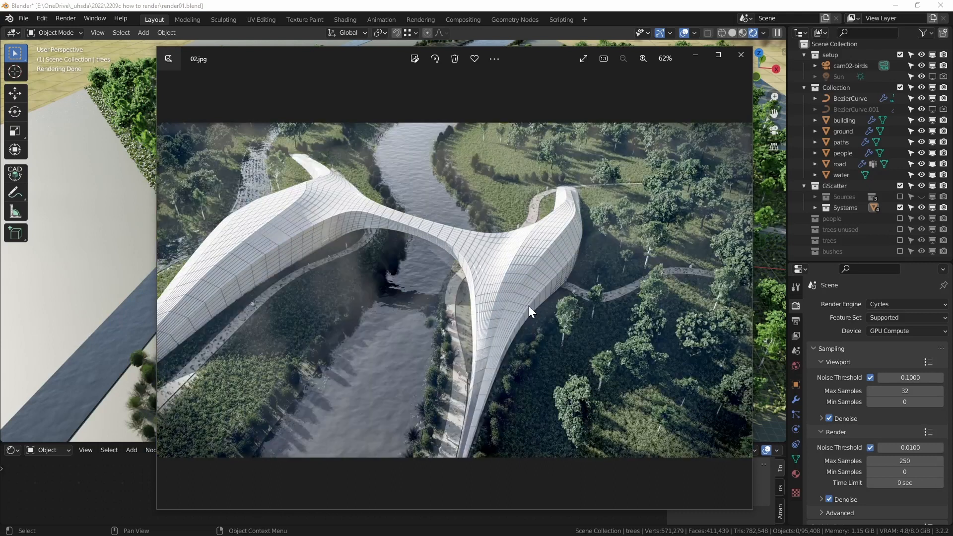
Switch to Blender, select the ground object and look over the landscape around the bridge building
click(53, 219)
middle_drag(453, 209, 421, 259)
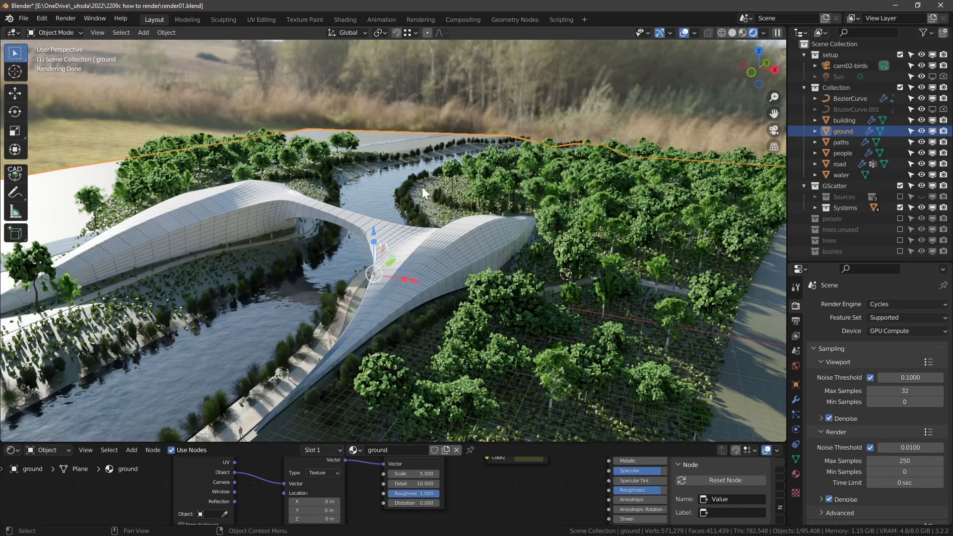
middle_drag(425, 184, 423, 213)
Switch to the browser and review the nature asset libraries on the Graswald home page
key(alt+Tab)
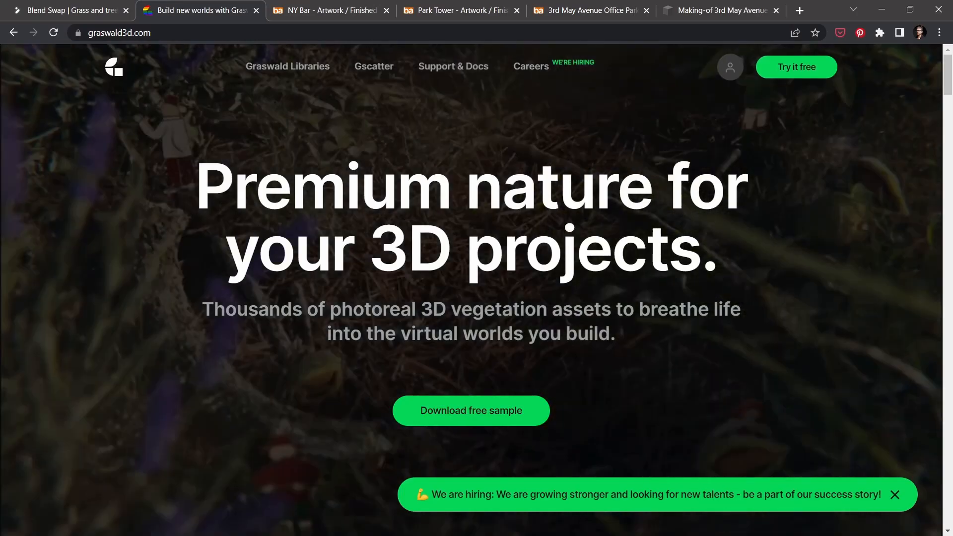
scroll(434, 185, down, 5)
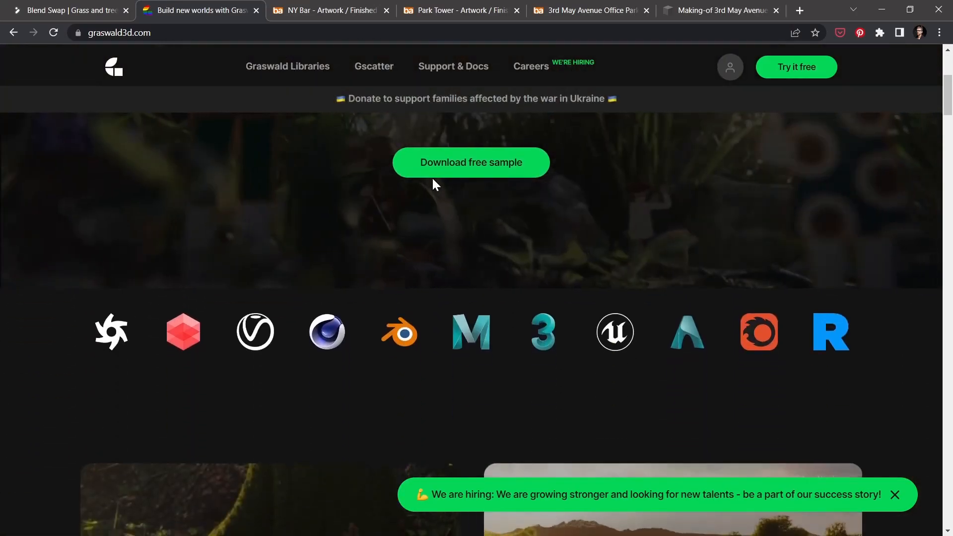
scroll(434, 185, down, 4)
scroll(435, 186, down, 1)
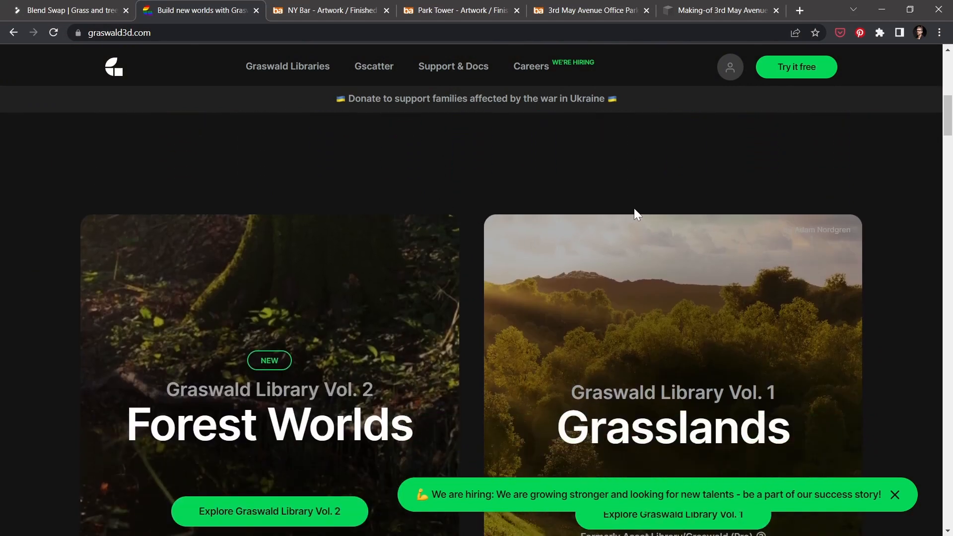
scroll(629, 261, down, 2)
scroll(500, 270, down, 2)
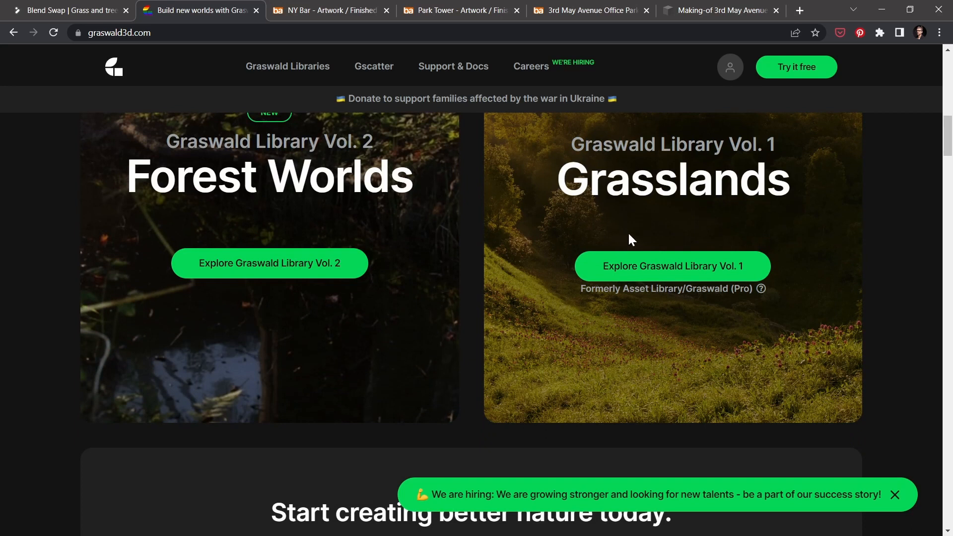
scroll(540, 250, down, 2)
scroll(538, 240, down, 4)
scroll(537, 240, down, 6)
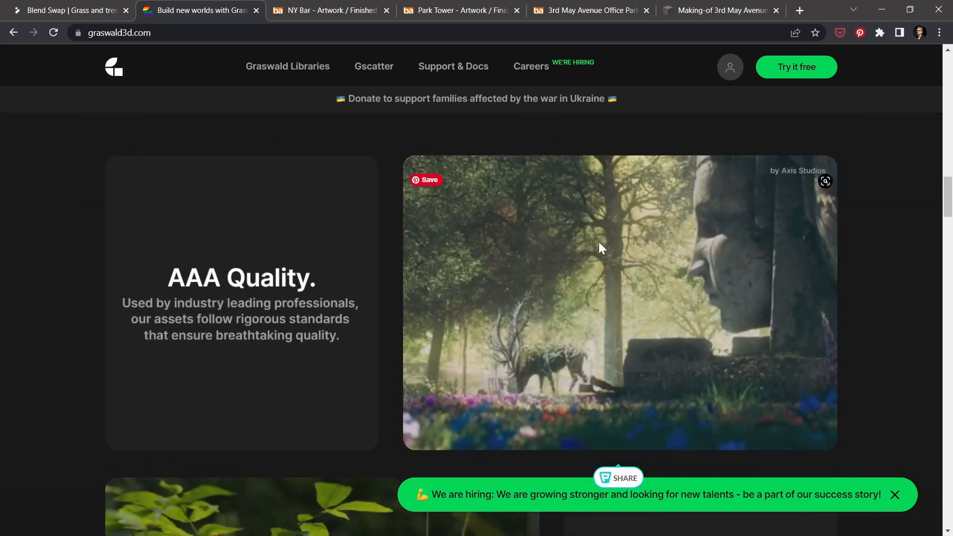
scroll(575, 245, up, 10)
scroll(475, 252, up, 15)
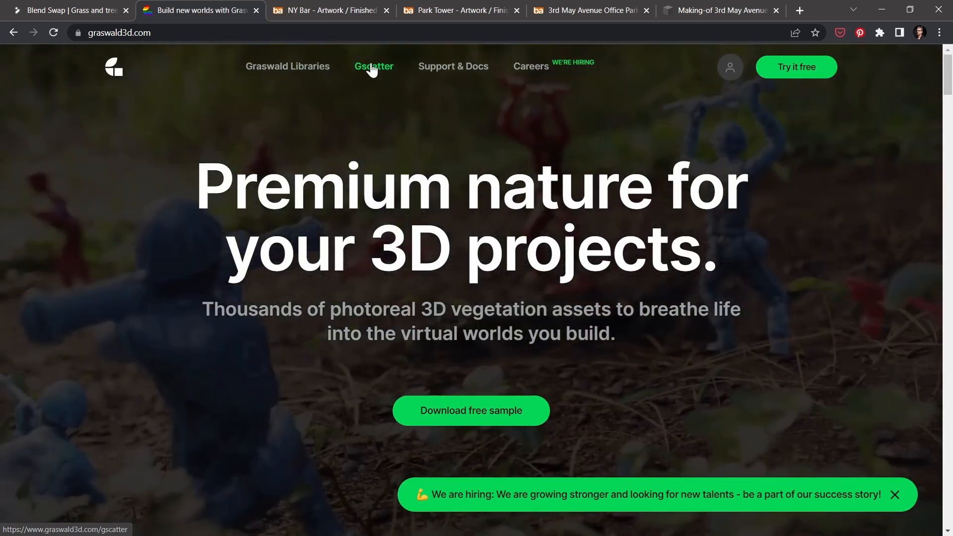
Open Graswald's Gscatter page, review the scattering features and follow its free download link
click(375, 68)
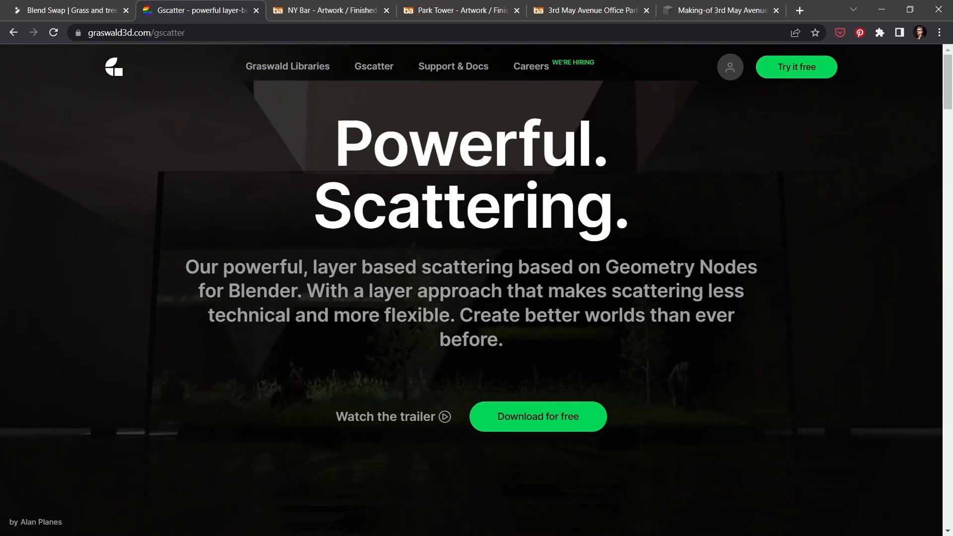
scroll(397, 108, down, 3)
scroll(585, 251, down, 8)
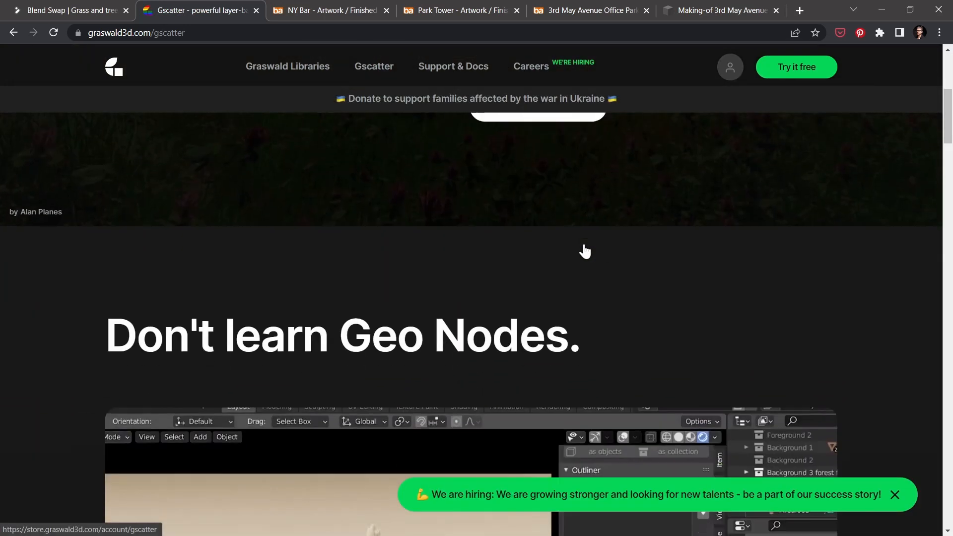
scroll(600, 222, down, 9)
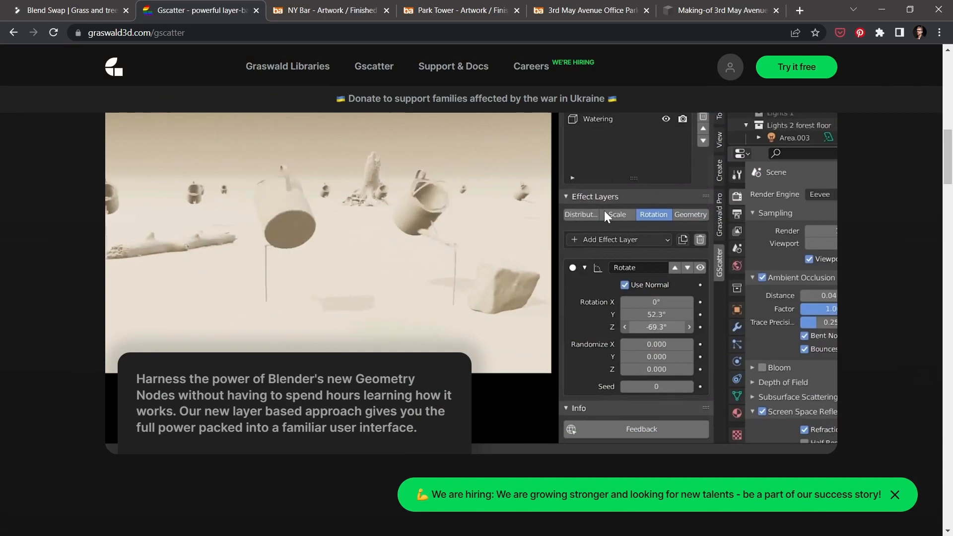
scroll(605, 211, down, 13)
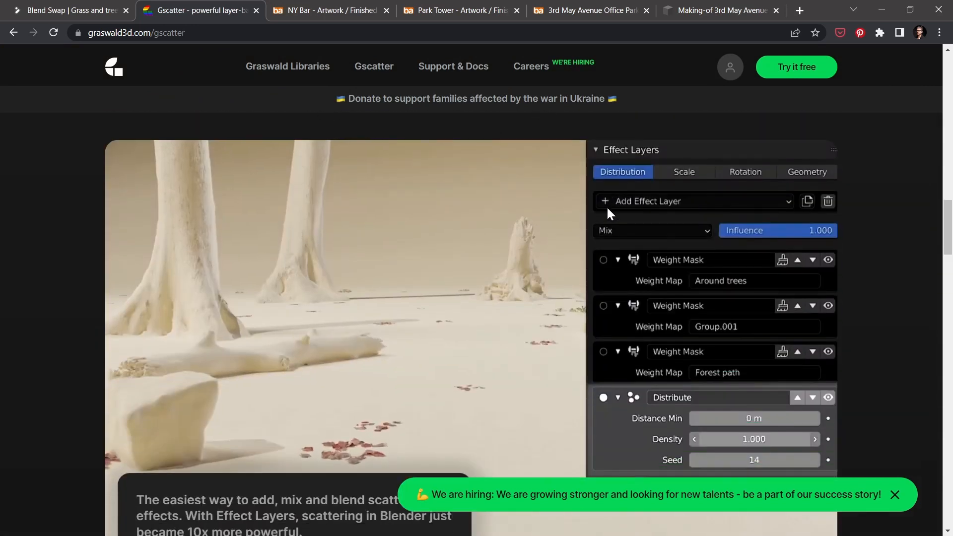
scroll(609, 210, up, 6)
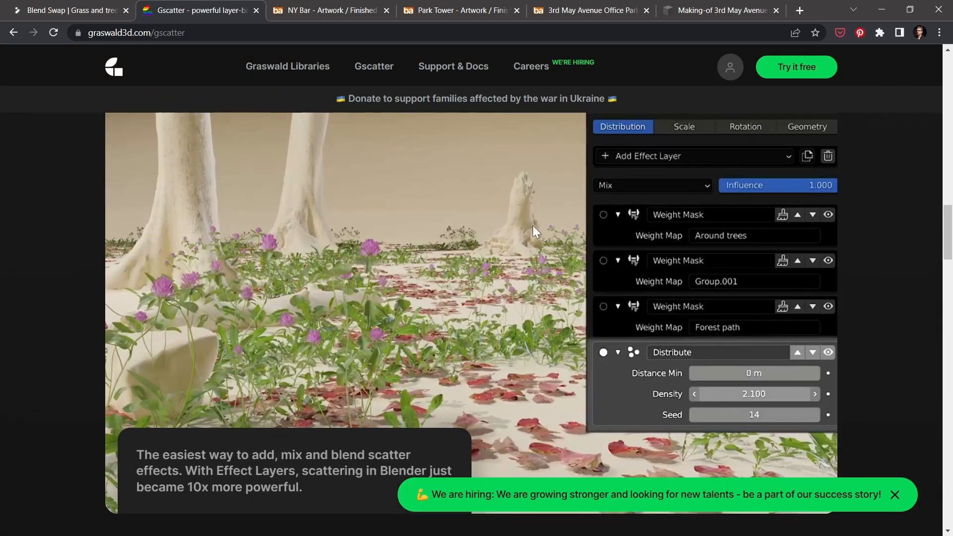
scroll(520, 233, down, 12)
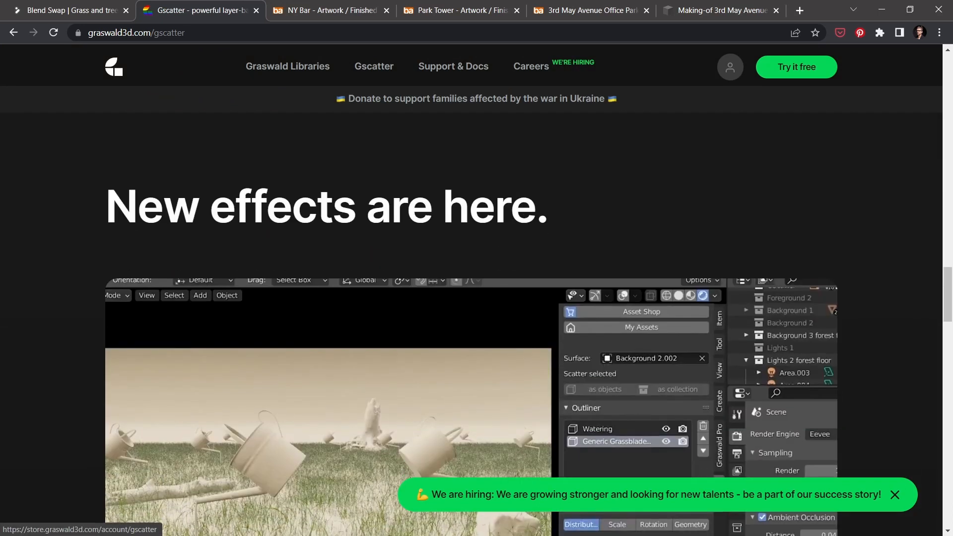
scroll(494, 196, down, 11)
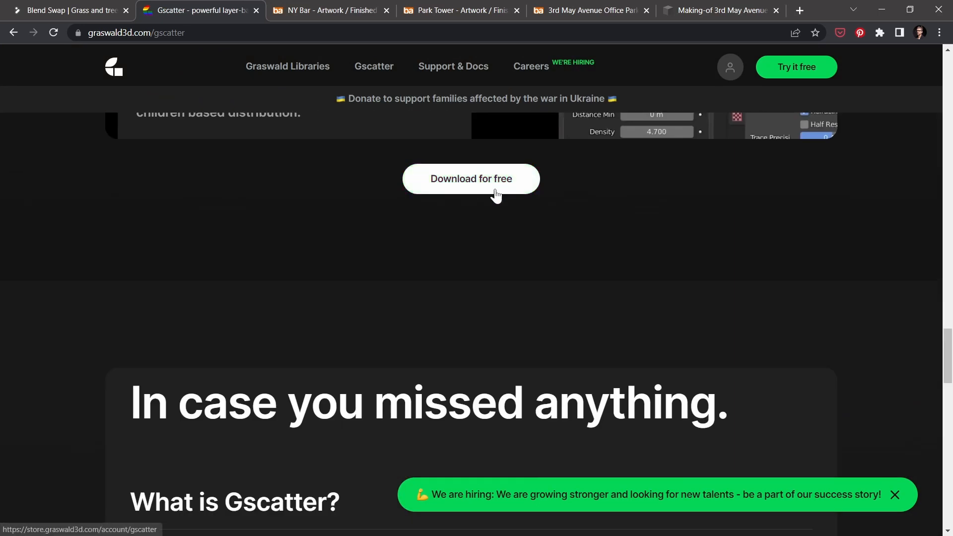
click(496, 194)
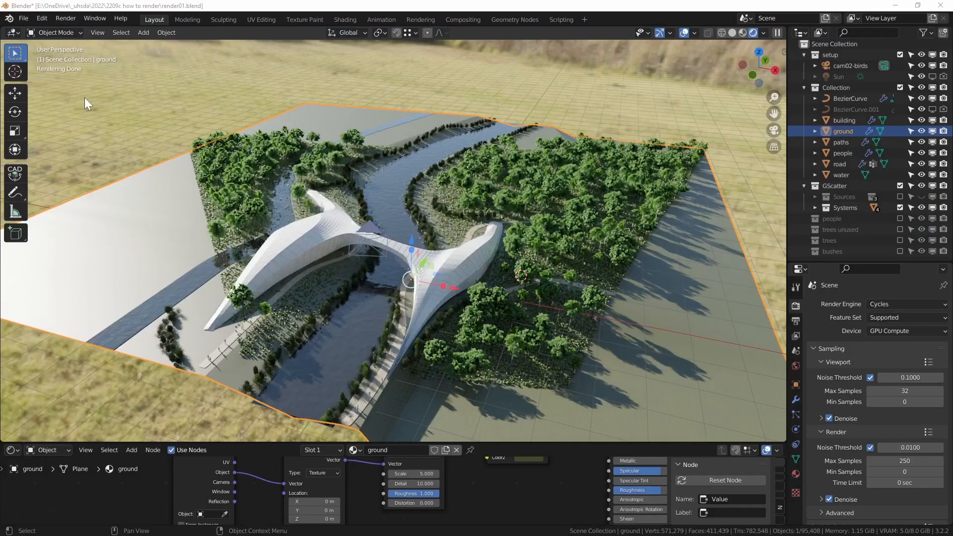
click(42, 18)
click(68, 168)
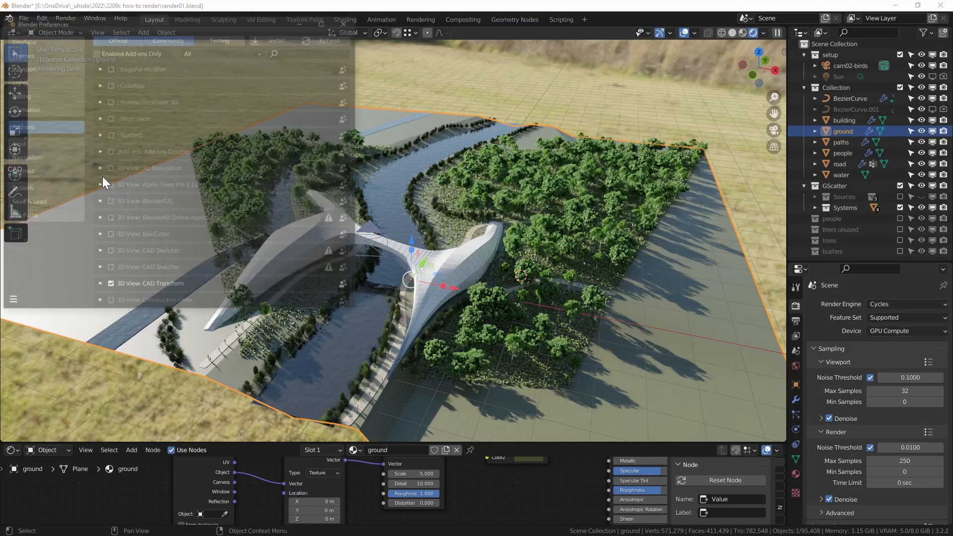
click(298, 38)
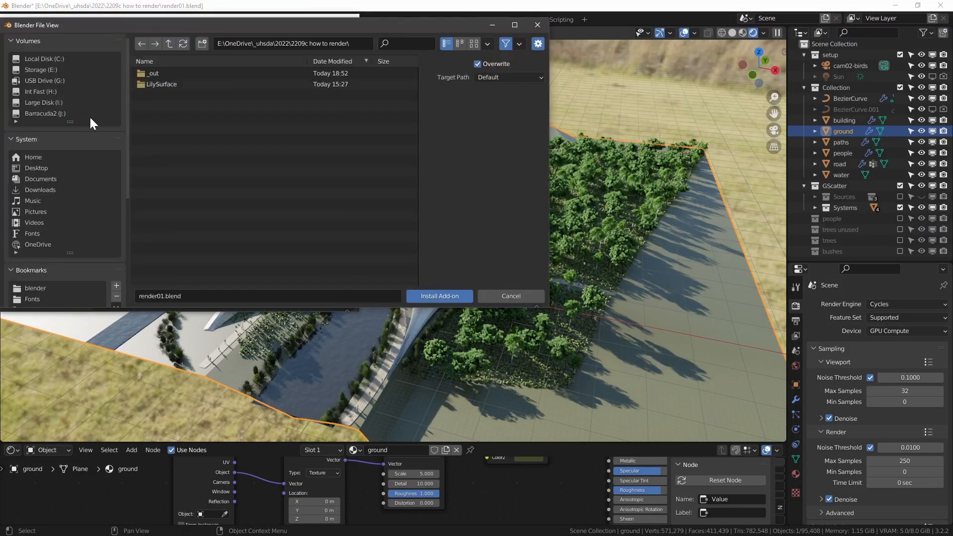
click(511, 296)
click(348, 21)
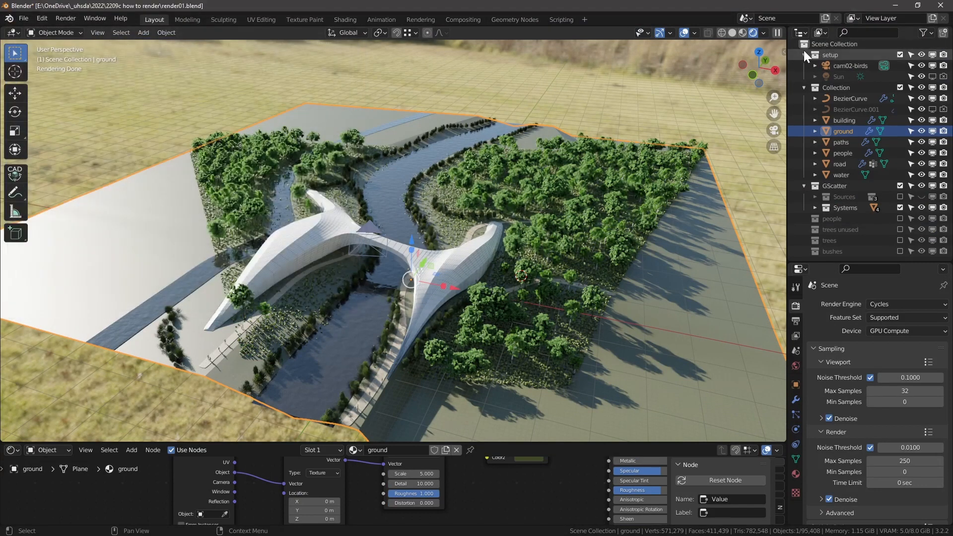
Show the GScatter settings for the ground emitter and examine the scattered trees and low vegetation up close
click(782, 51)
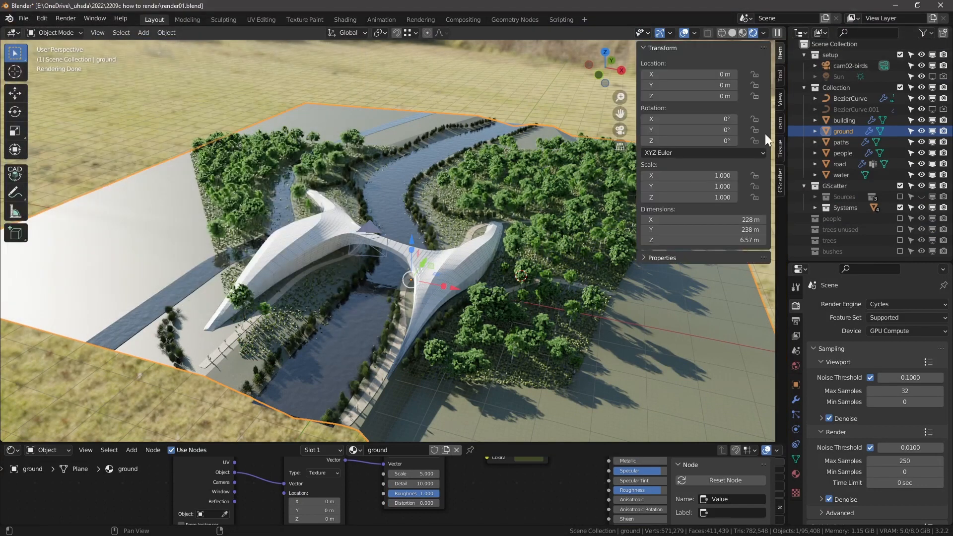
click(781, 179)
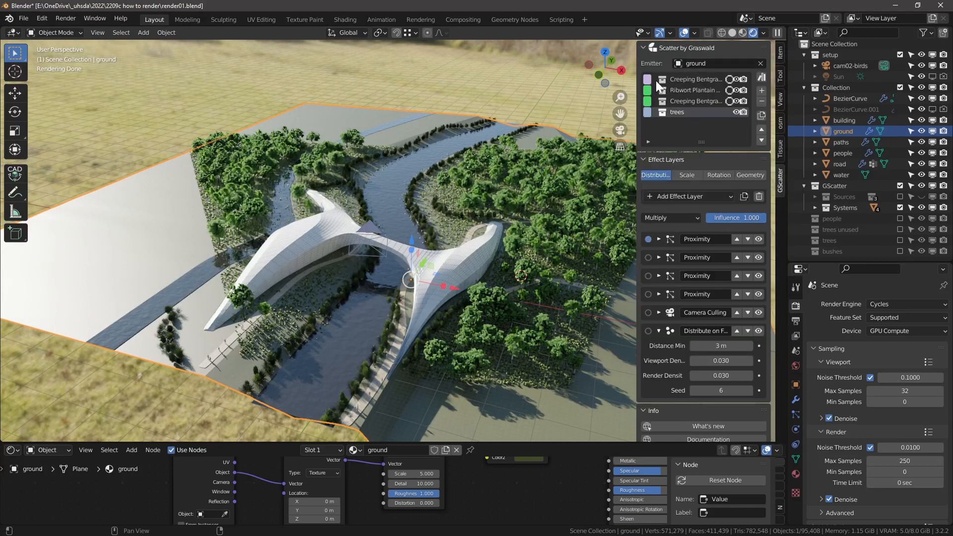
shift+middle_drag(495, 252, 475, 237)
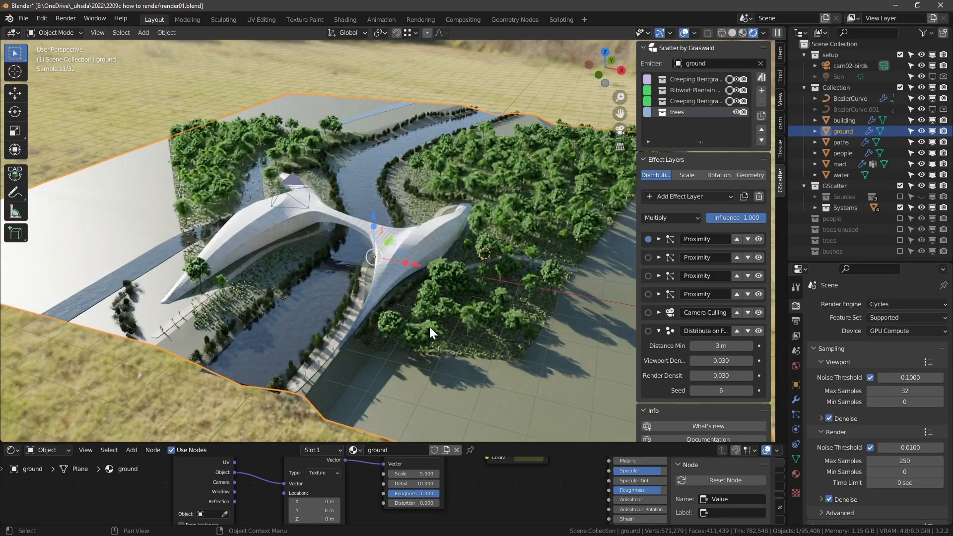
scroll(427, 327, up, 8)
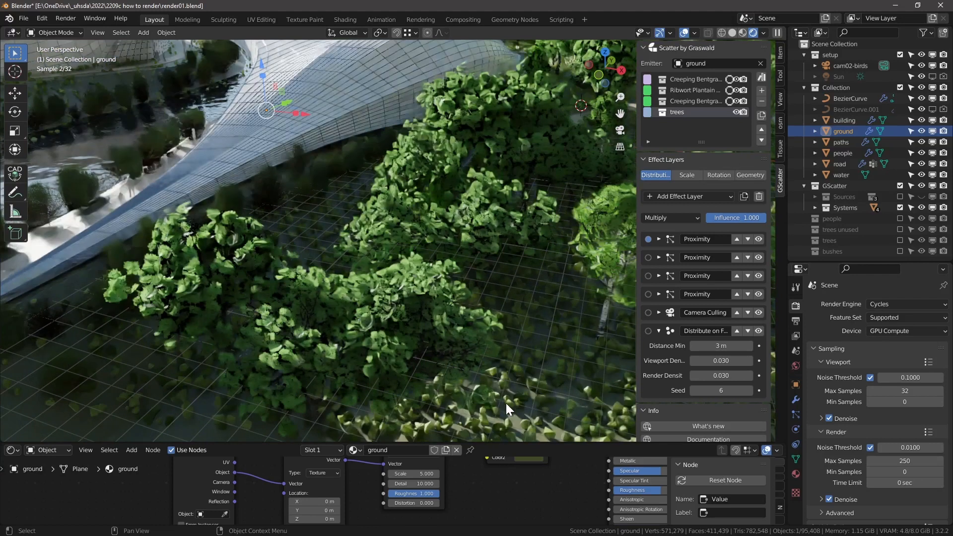
scroll(503, 362, up, 10)
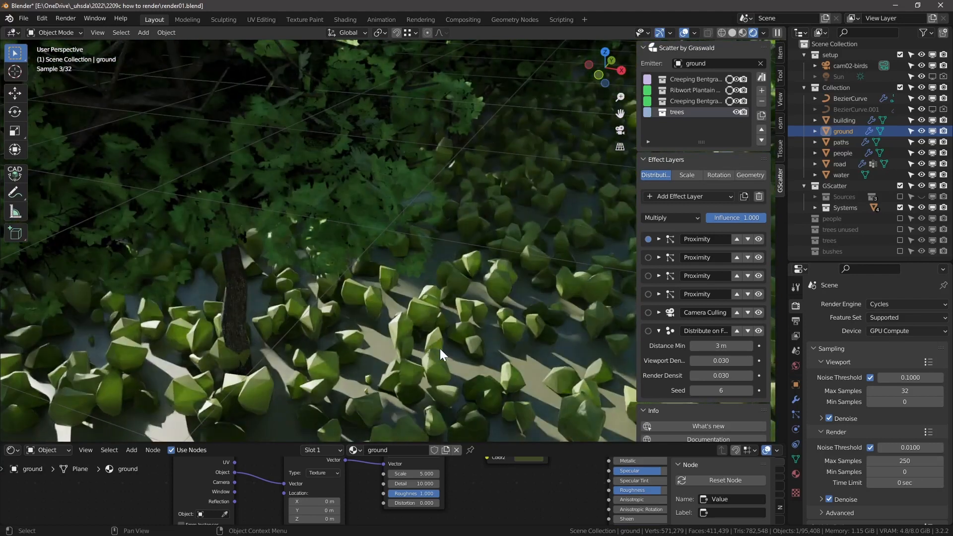
scroll(421, 314, down, 10)
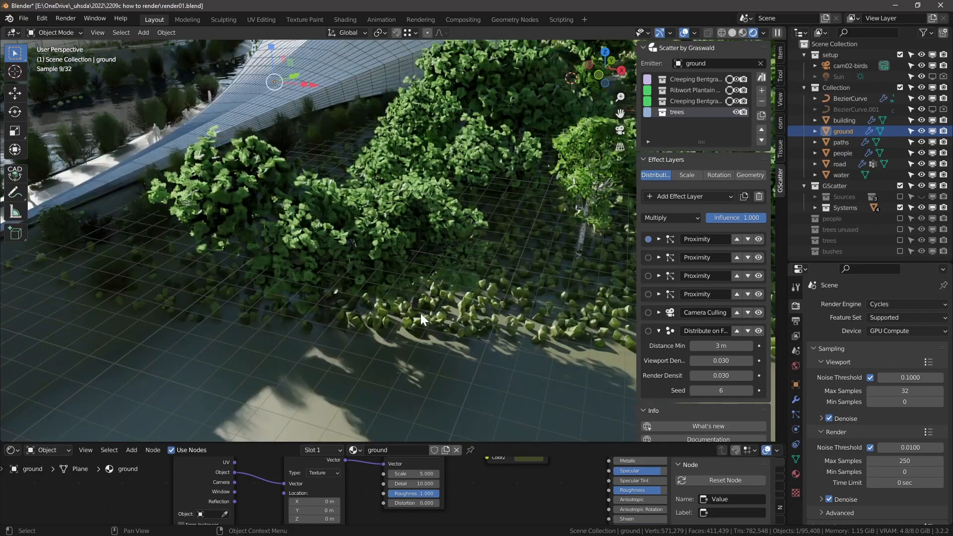
scroll(377, 174, down, 10)
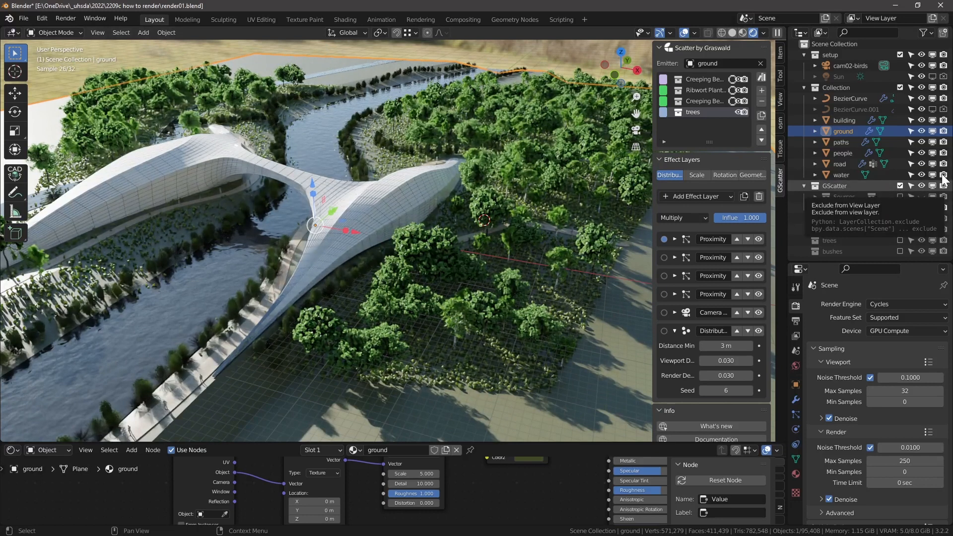
Exclude the GScatter collection from the view layer and hide the building, paths, people, road and water, leaving only the ground
click(900, 187)
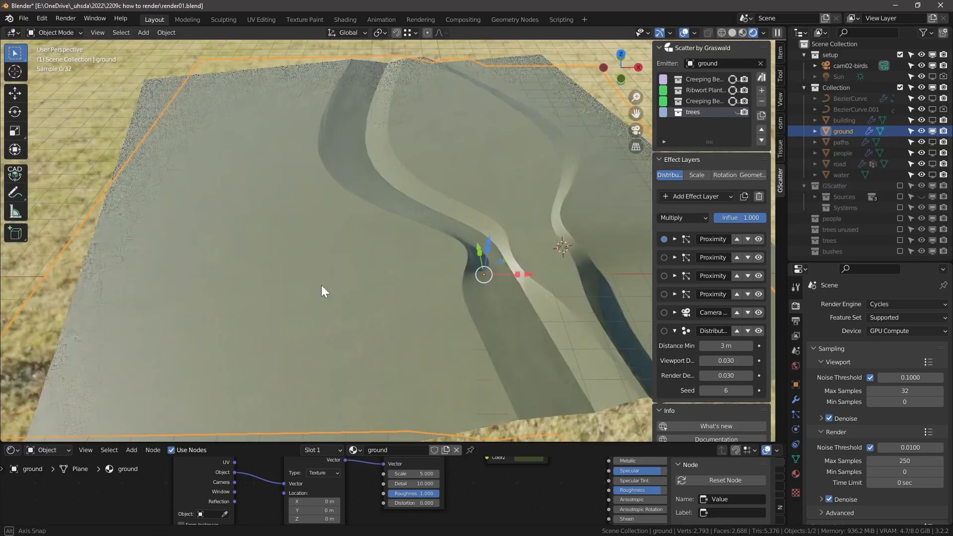
shift+middle_drag(321, 285, 336, 292)
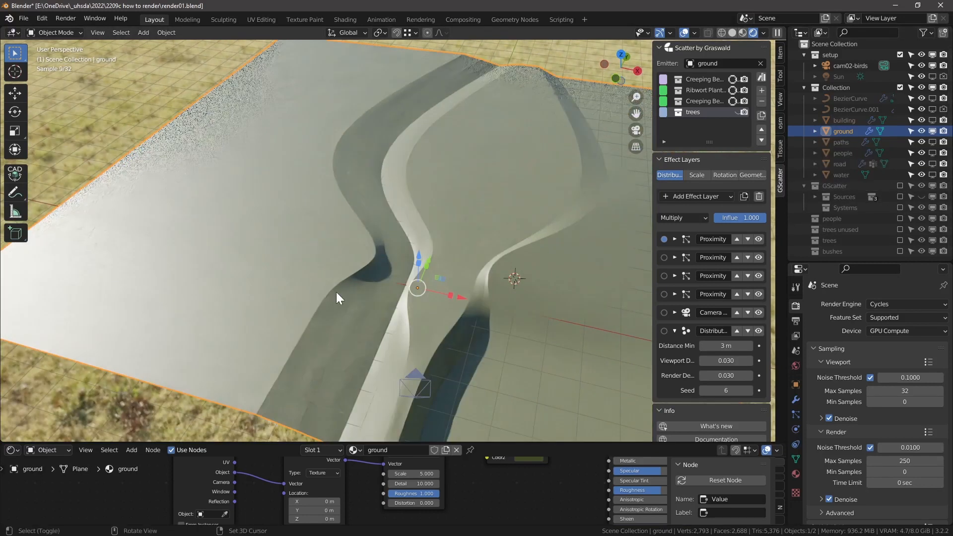
scroll(419, 268, up, 1)
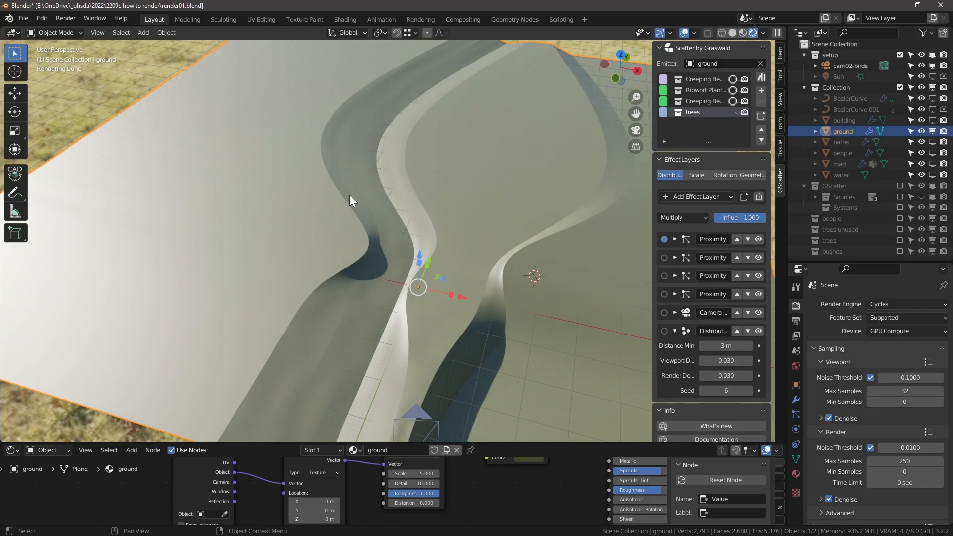
Examine the ground's base mesh and its creased edges in Edit Mode, finishing in Object Mode
key(Tab)
scroll(332, 157, down, 5)
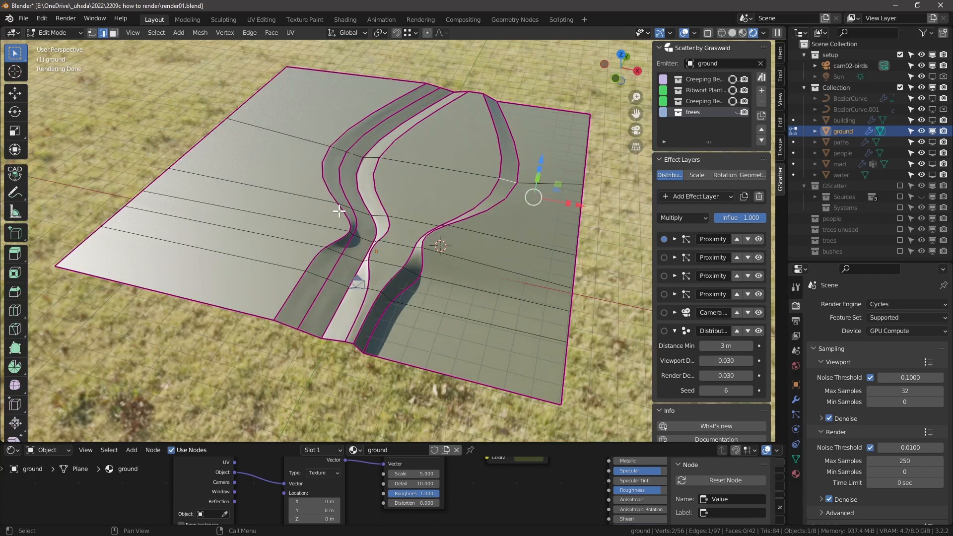
scroll(354, 229, up, 1)
mouse_move(388, 288)
middle_down()
mouse_move(426, 262)
mouse_move(385, 277)
mouse_move(374, 295)
middle_up()
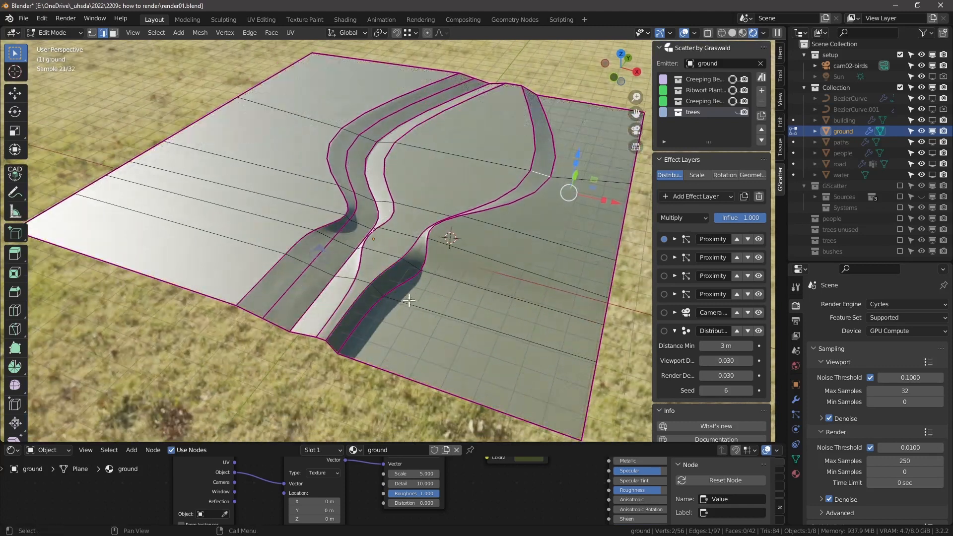
key(Tab)
Show the building in the viewport again and move in for a closer look at it on the ground
click(932, 120)
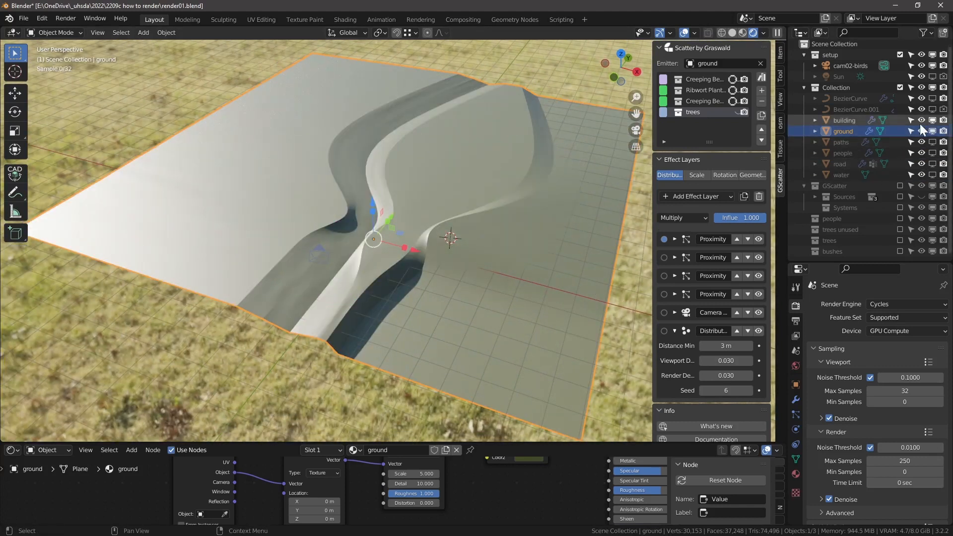
scroll(374, 256, up, 5)
mouse_move(374, 256)
middle_down()
mouse_move(356, 255)
mouse_move(375, 243)
middle_up()
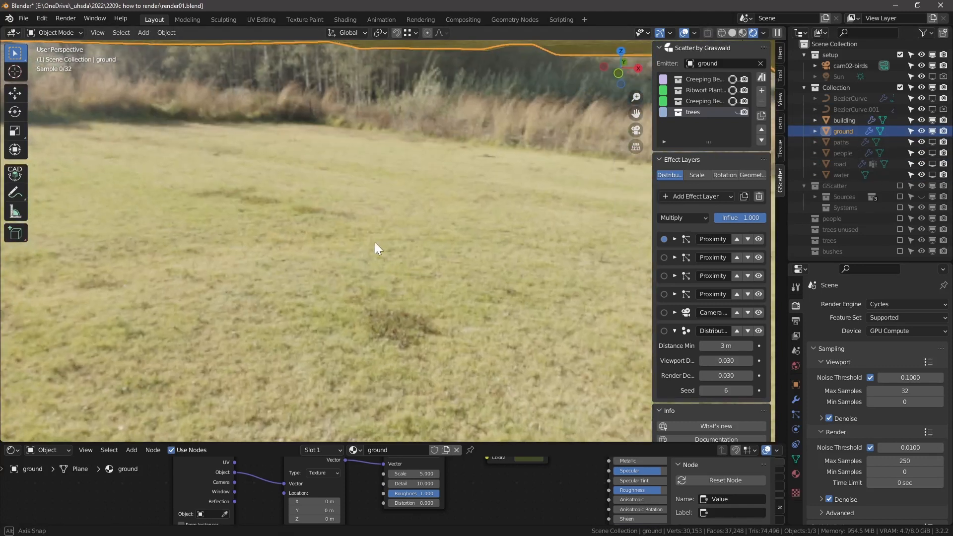
Show the paths in the viewport again and look over the building on the ground from above
scroll(377, 241, down, 6)
shift+middle_drag(398, 141, 419, 234)
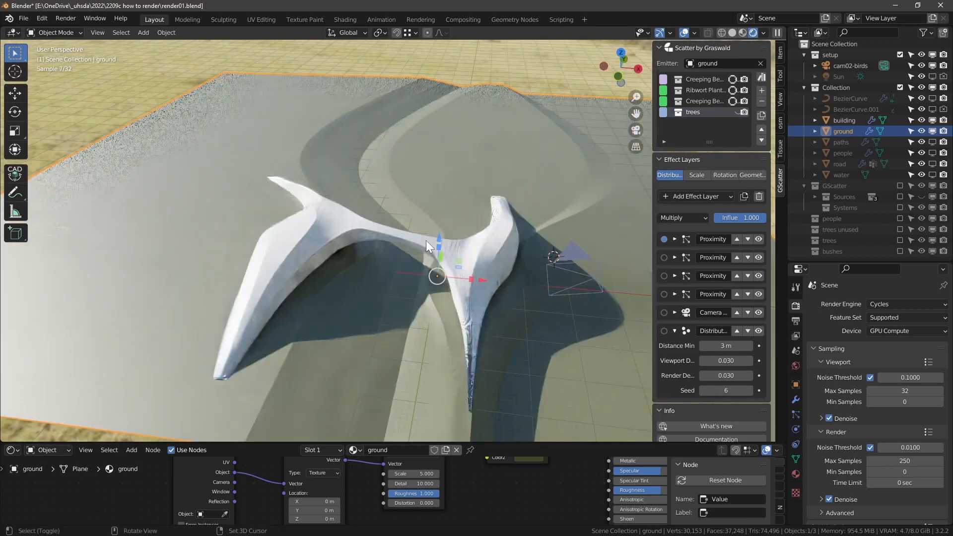
scroll(471, 263, up, 4)
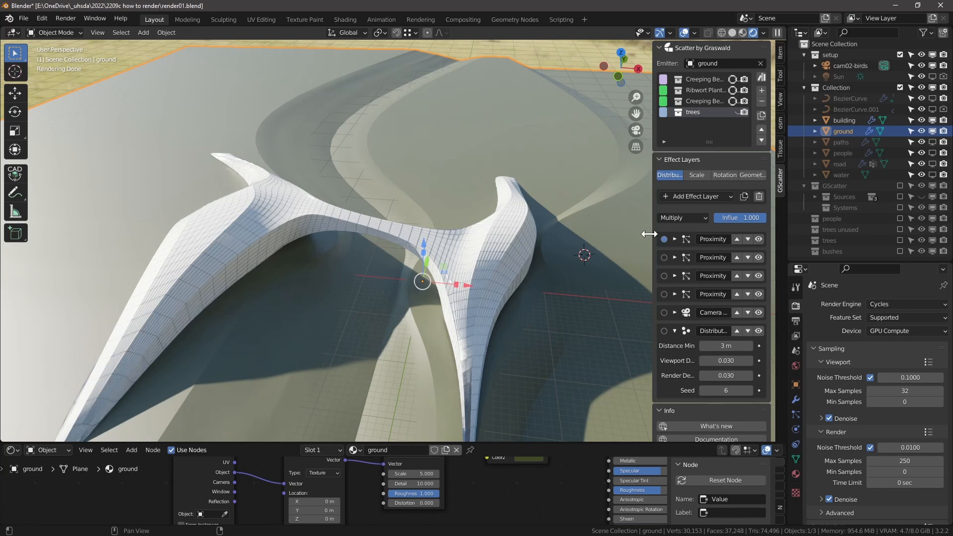
shift+middle_drag(541, 266, 521, 264)
middle_drag(540, 295, 482, 281)
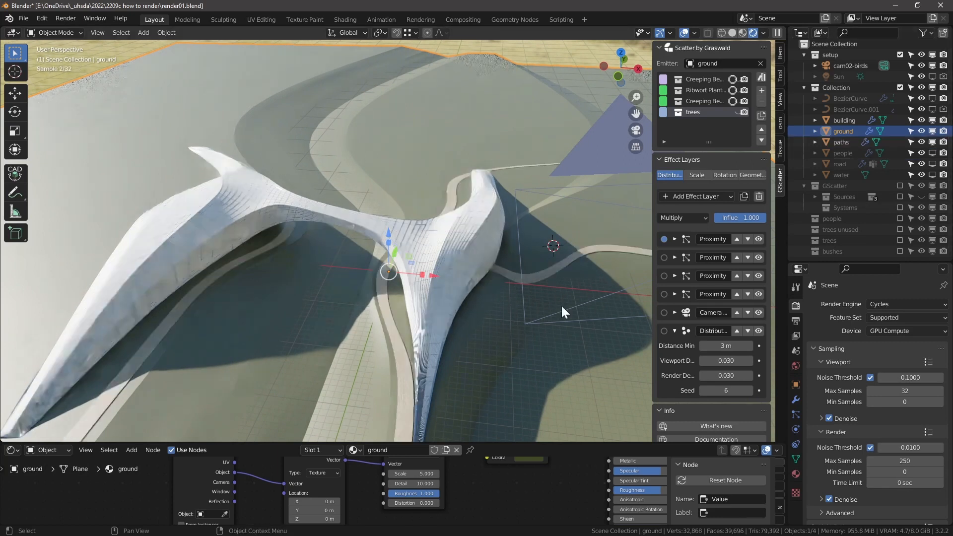
middle_drag(546, 288, 398, 257)
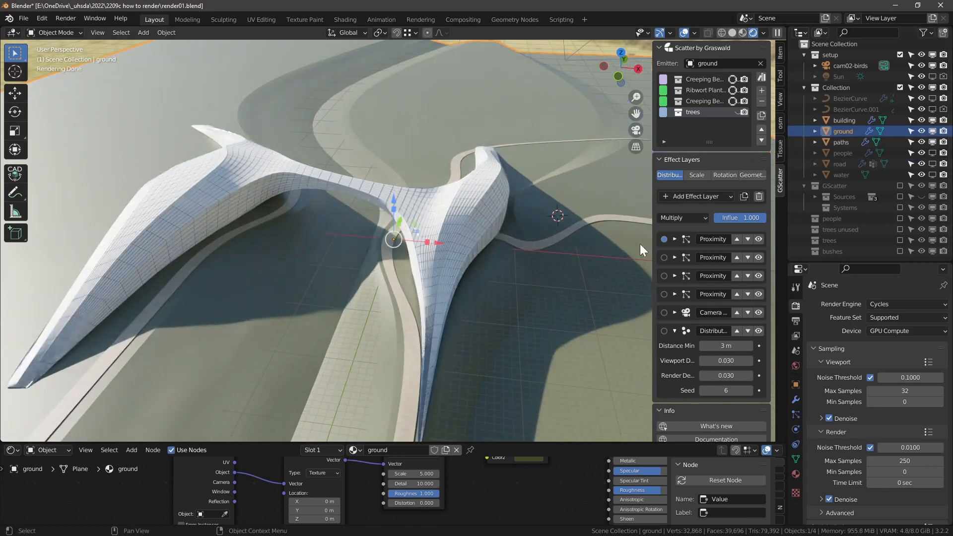
Enlarge the viewport and the properties area, then examine the base mesh of the paths in Edit Mode
drag(654, 235, 673, 234)
drag(819, 263, 818, 196)
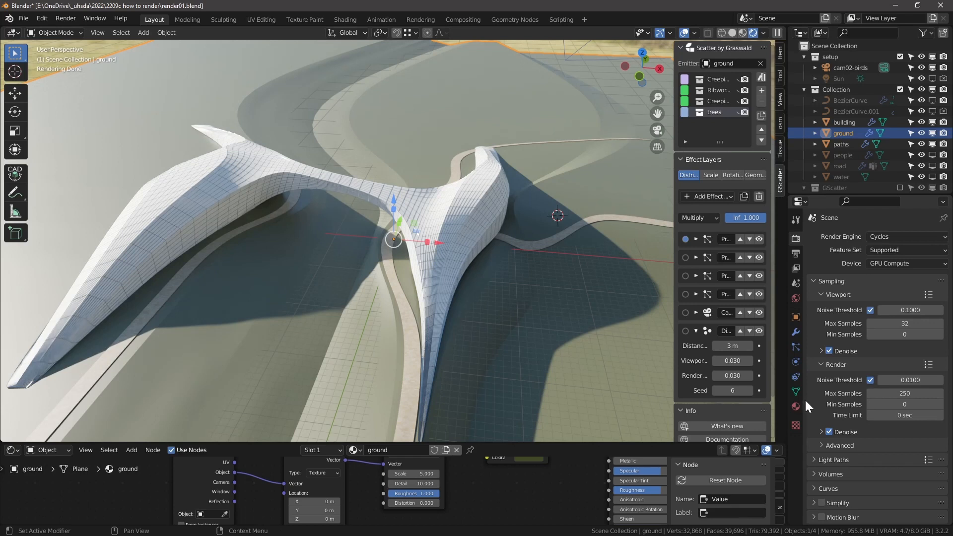
click(582, 226)
key(Tab)
shift+middle_drag(546, 247, 379, 278)
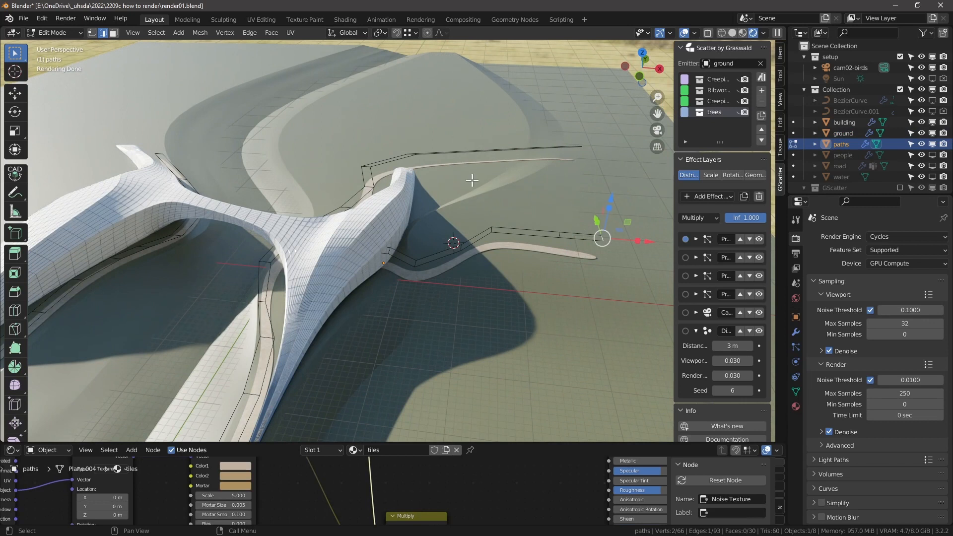
middle_drag(437, 281, 422, 270)
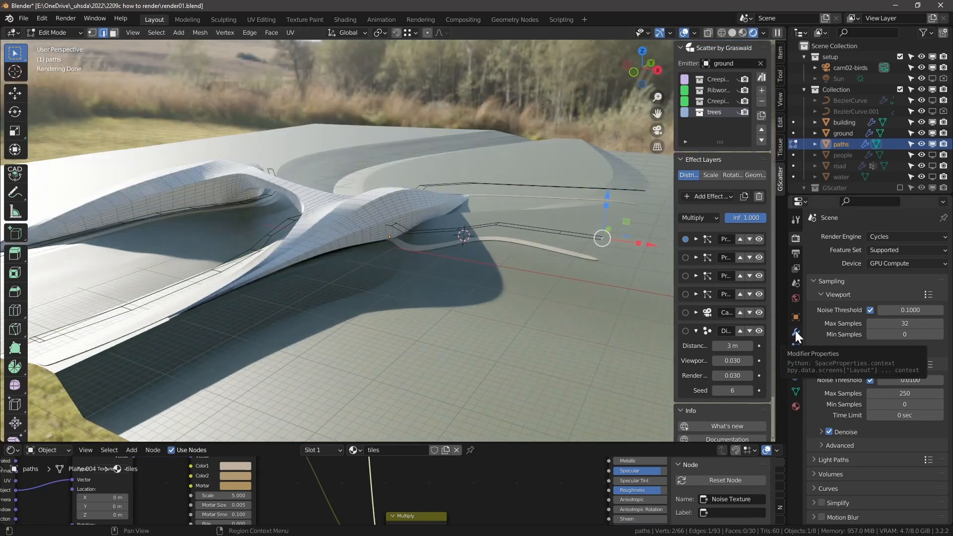
Return the paths to Object Mode and review their Subdivision, Shrinkwrap, Laplacian Smooth and Solidify modifiers
click(796, 332)
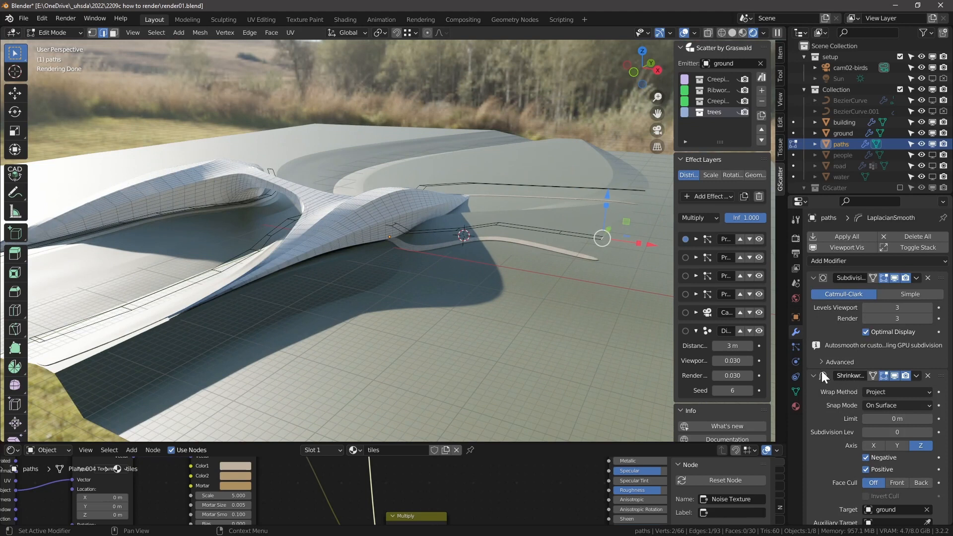
key(Tab)
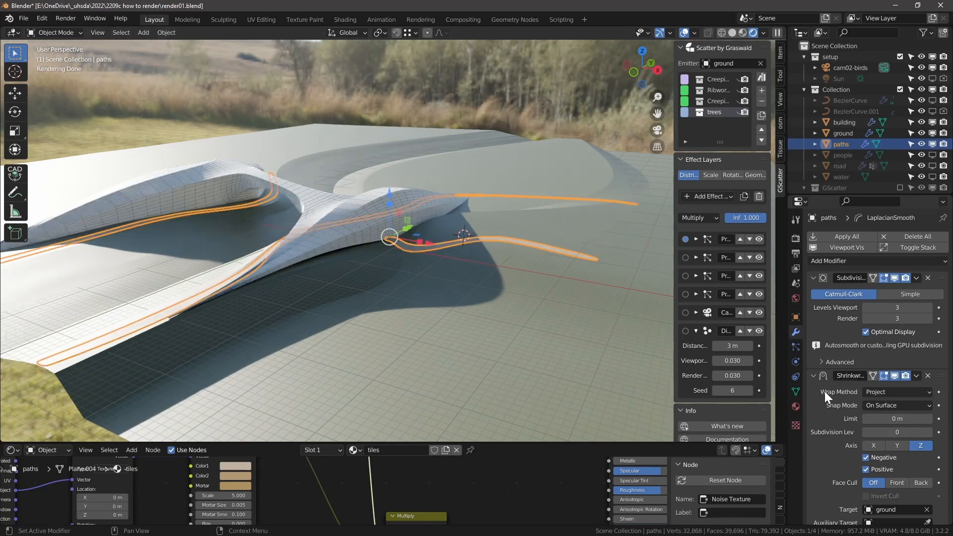
scroll(829, 396, down, 2)
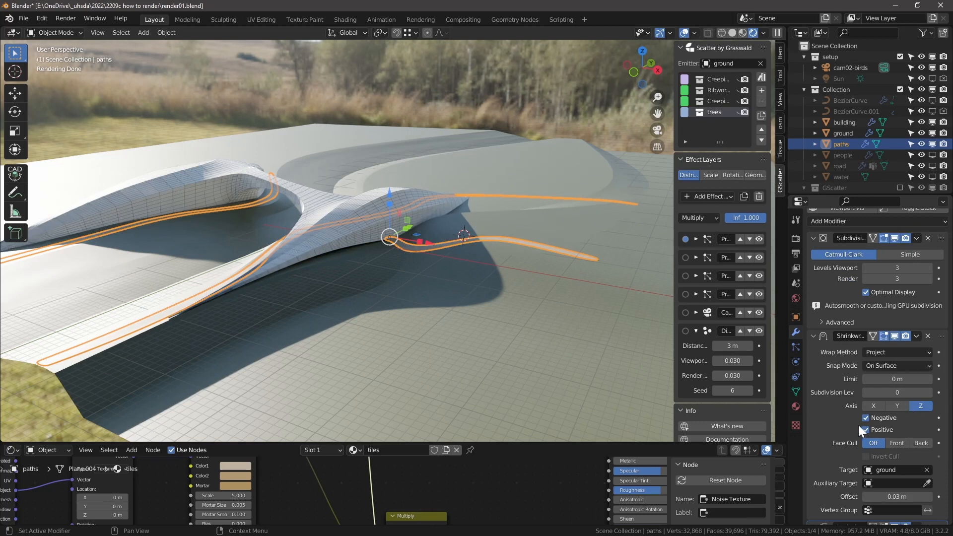
scroll(843, 426, down, 2)
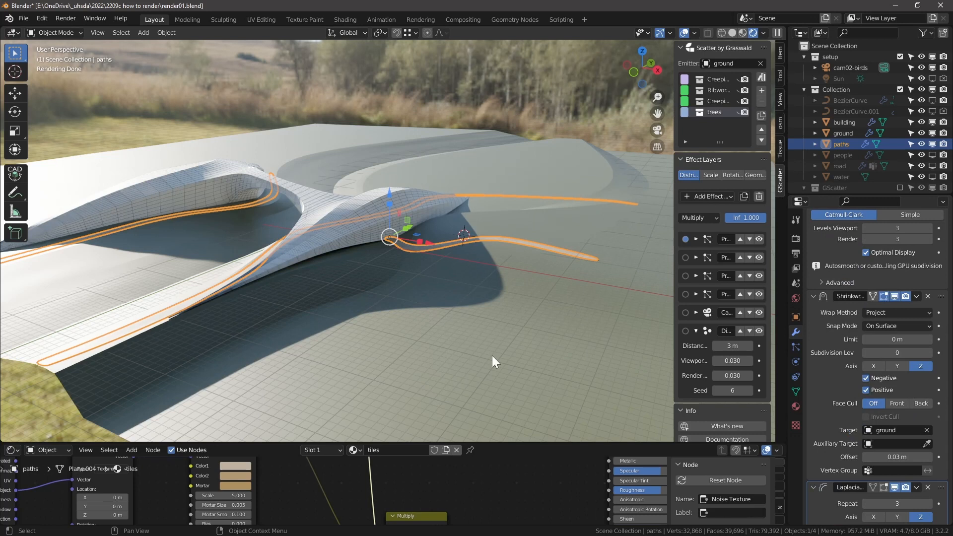
scroll(849, 440, down, 4)
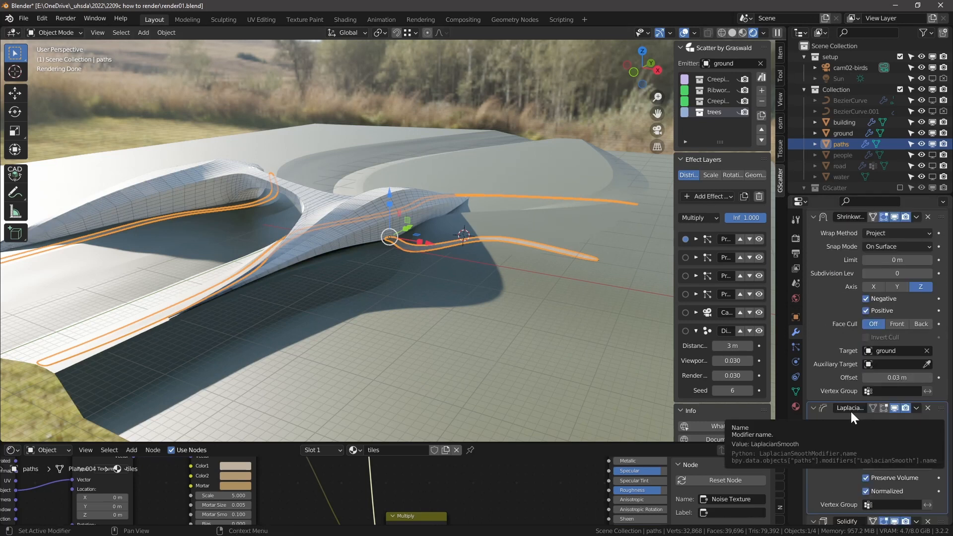
scroll(841, 445, down, 1)
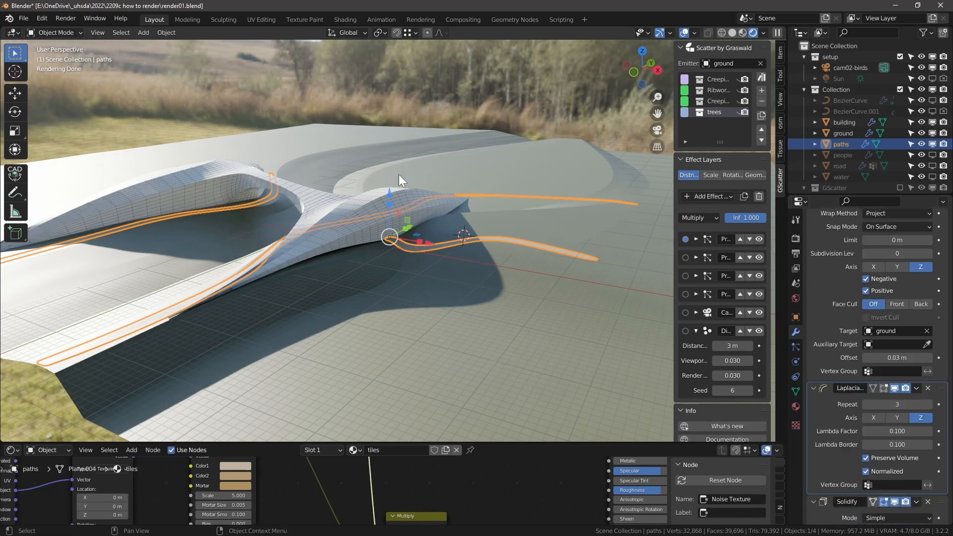
scroll(861, 436, down, 4)
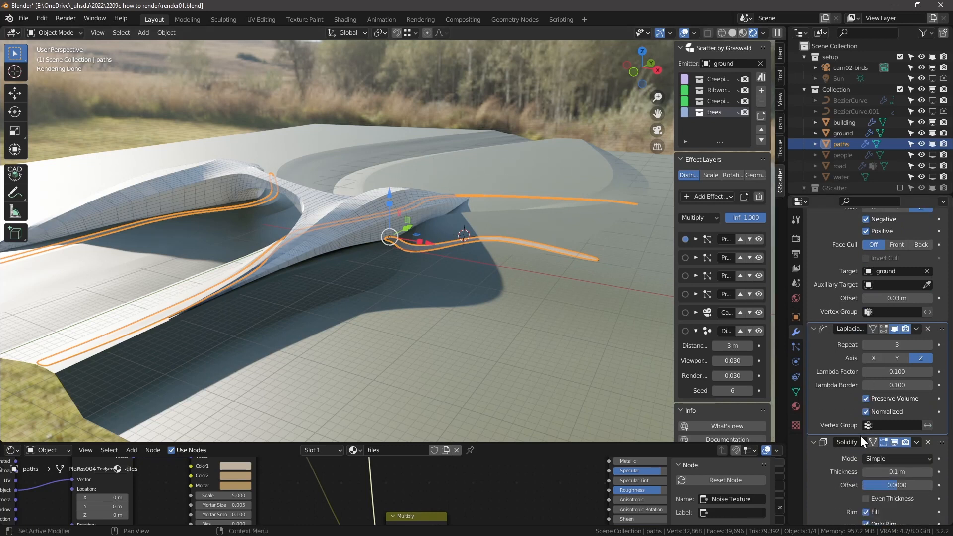
Inspect the thickness and tiled surface of the paths up close, ending with the paths selected beside the building's leg
scroll(373, 276, up, 8)
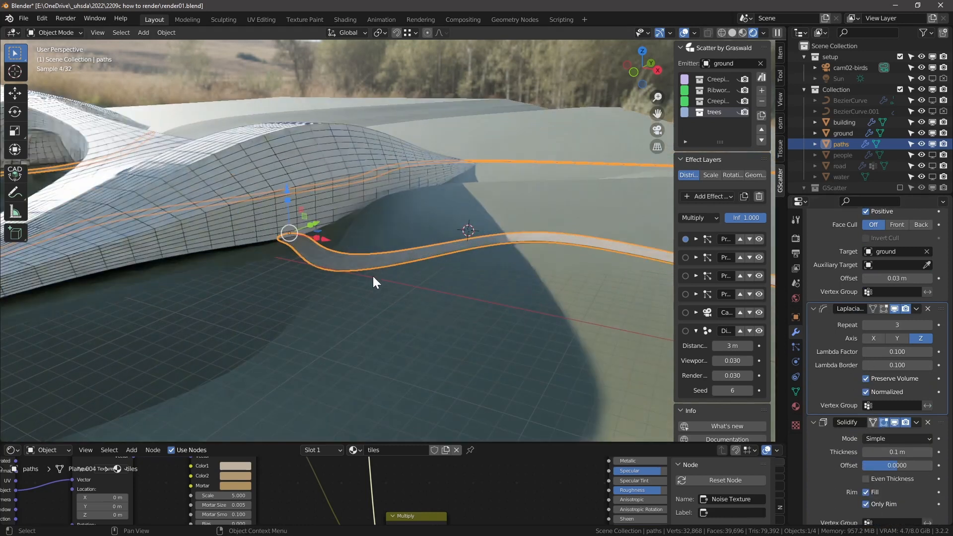
scroll(333, 250, up, 3)
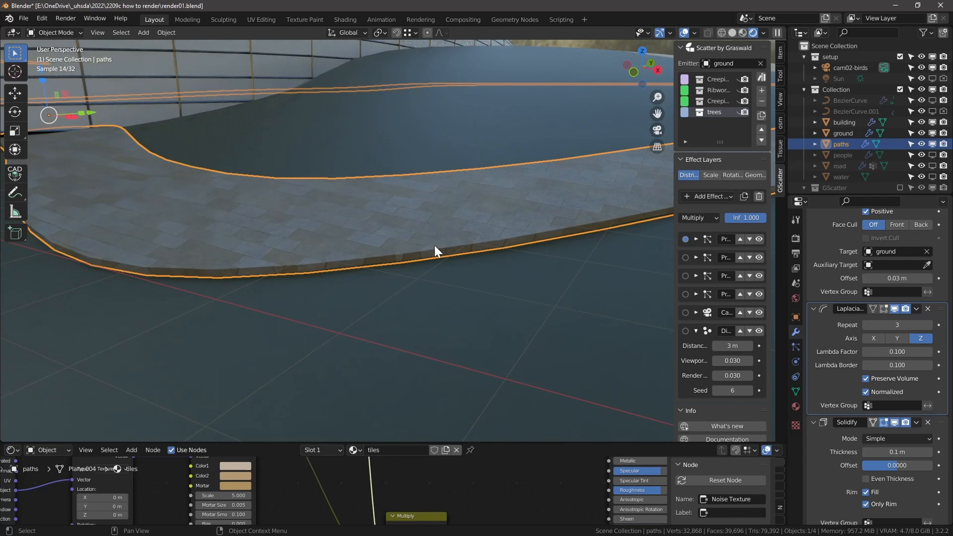
scroll(421, 121, down, 10)
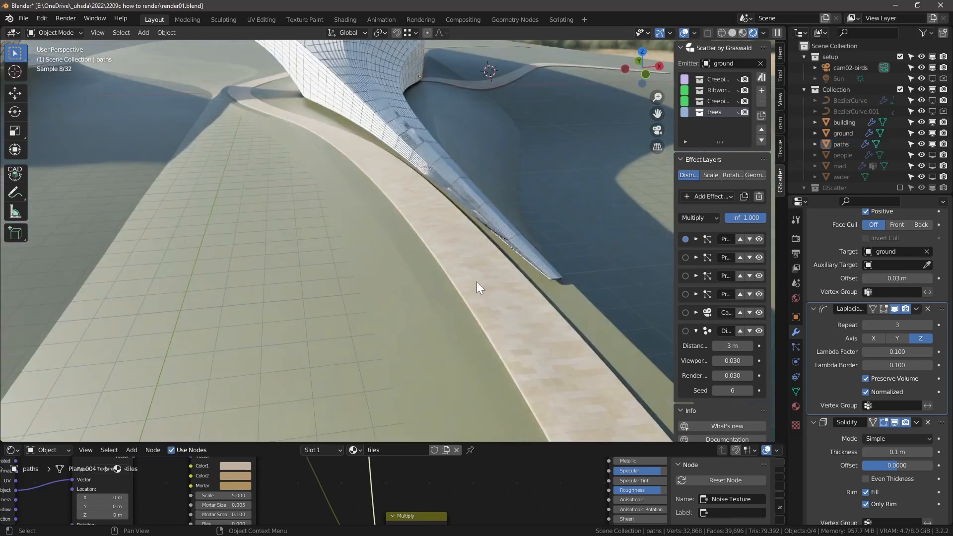
scroll(477, 282, up, 3)
click(461, 278)
middle_drag(460, 279, 421, 247)
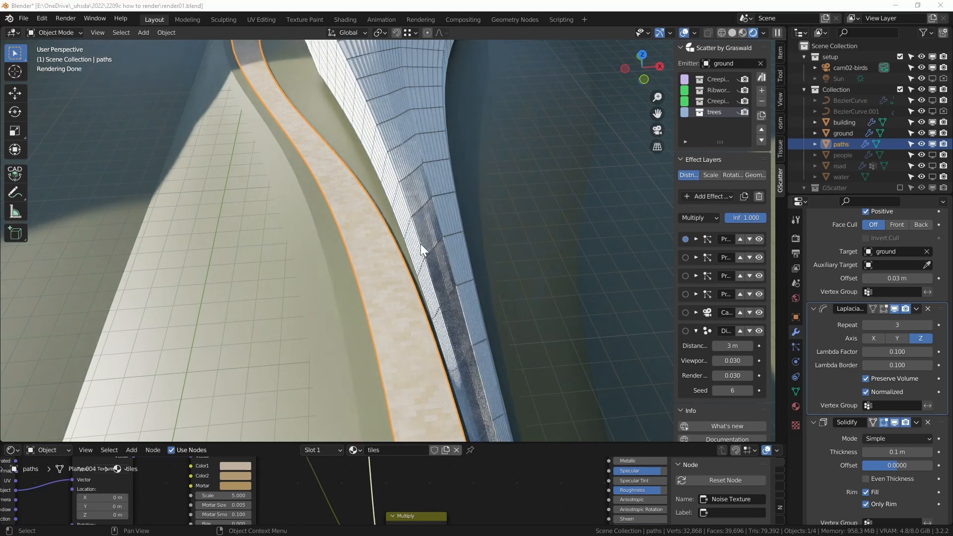
Switch to the image viewer with the render 02.jpg, maximize it and examine the building, river and surrounding paths
key(alt+Tab)
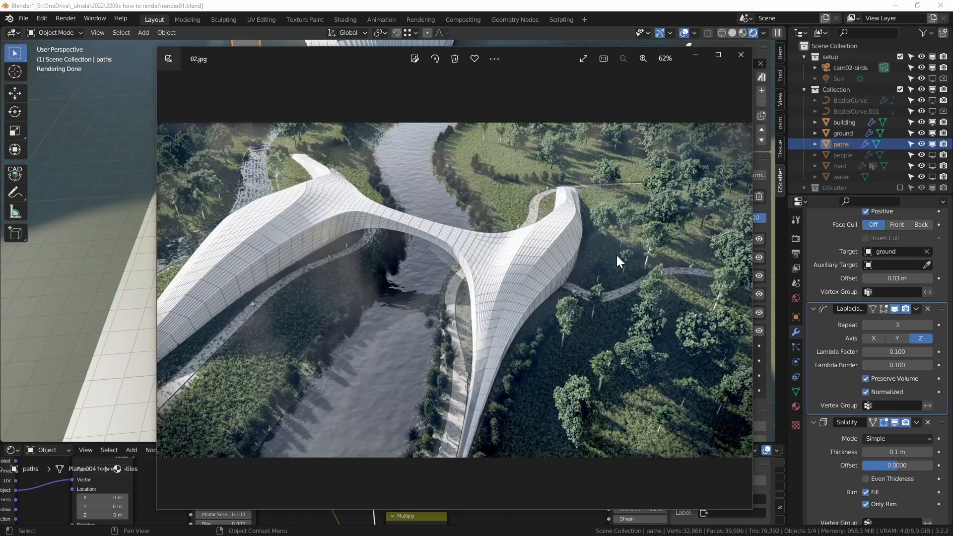
scroll(432, 318, up, 5)
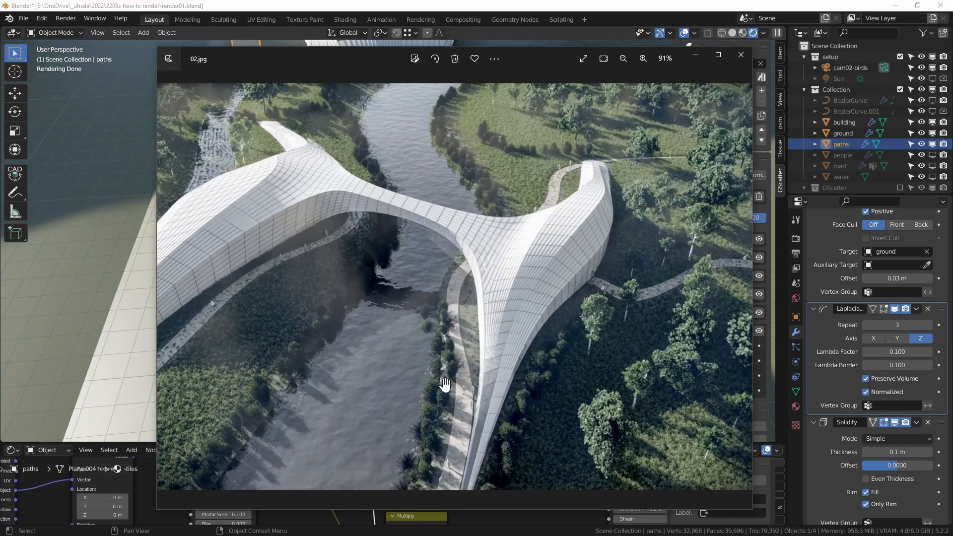
click(713, 67)
scroll(659, 367, up, 3)
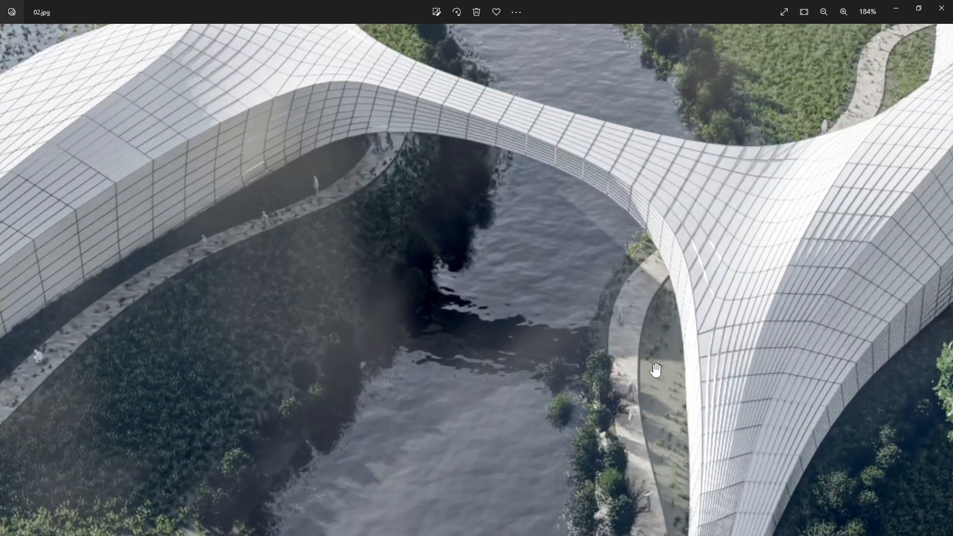
scroll(447, 164, down, 3)
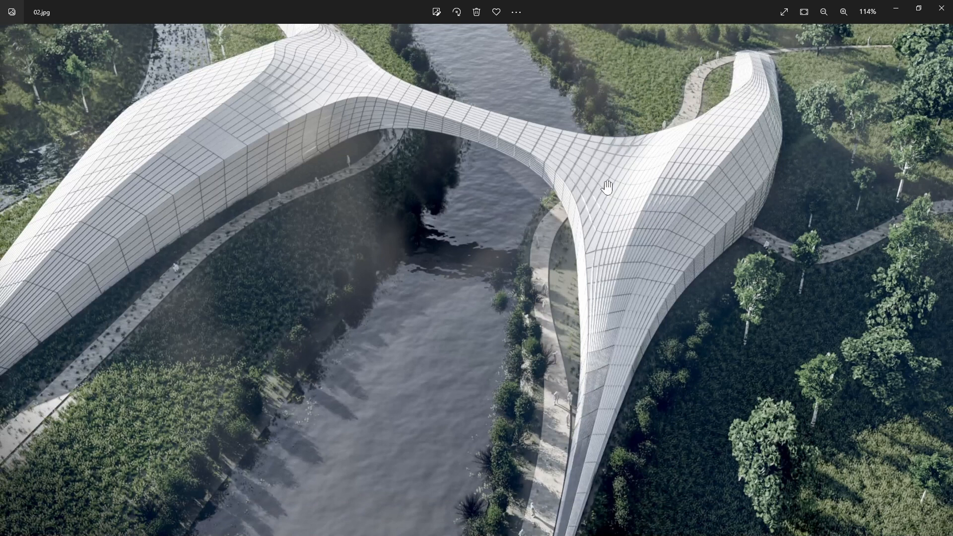
scroll(626, 188, down, 2)
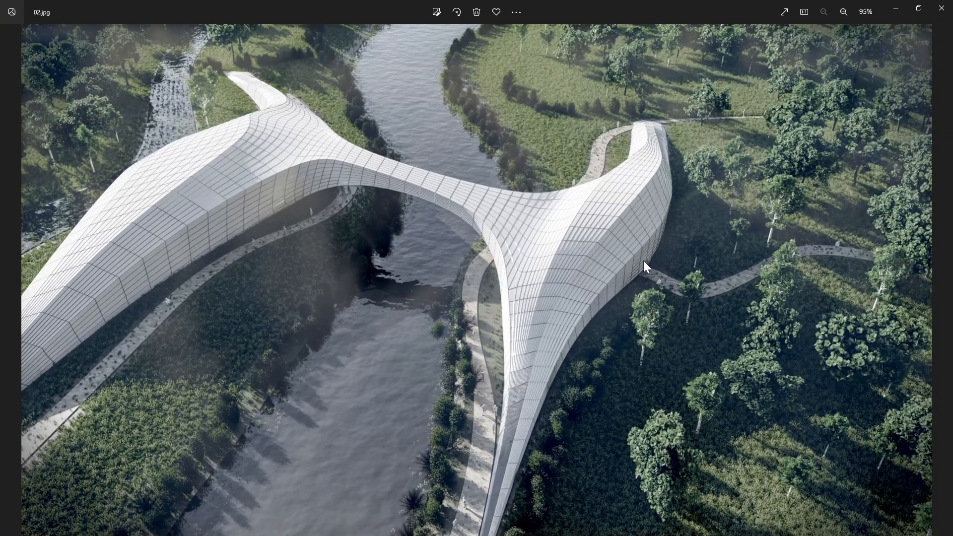
scroll(643, 260, up, 6)
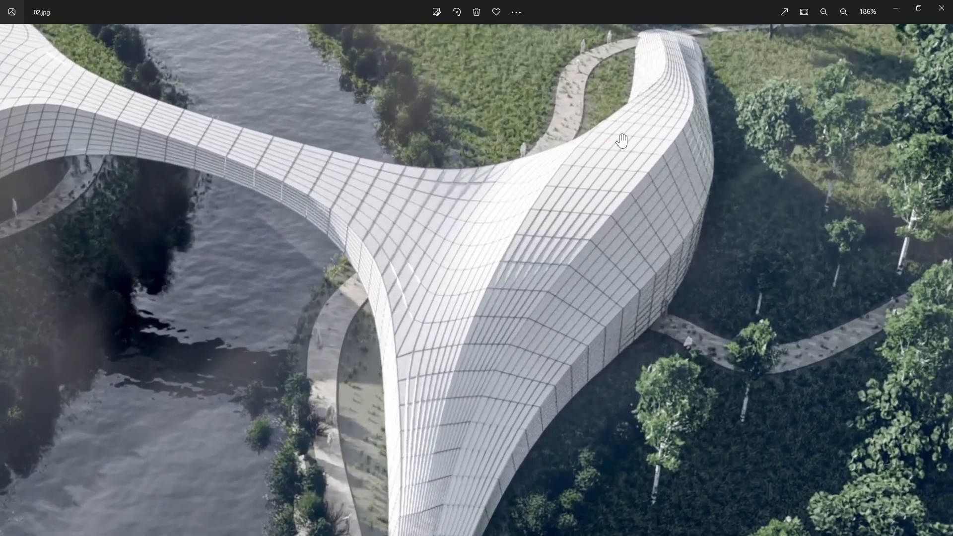
scroll(520, 230, down, 3)
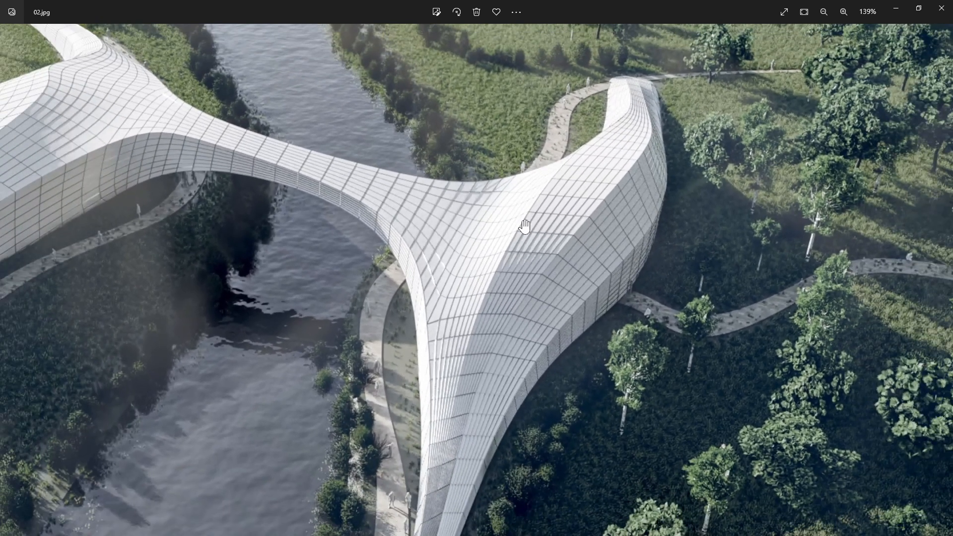
scroll(525, 227, down, 2)
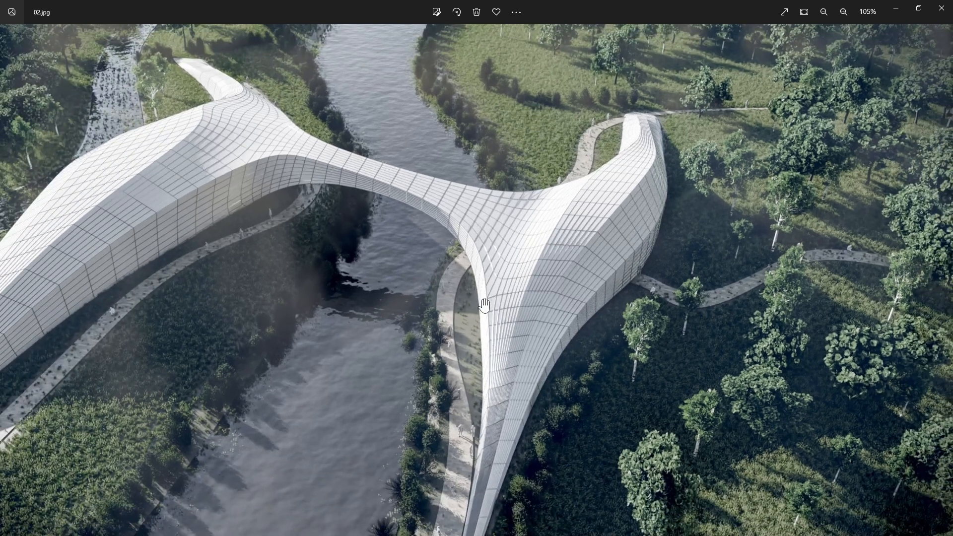
Examine the riverside path with its people and bushes beside the building's leg in the render, ending with the overall picture
scroll(472, 403, up, 4)
scroll(469, 450, up, 6)
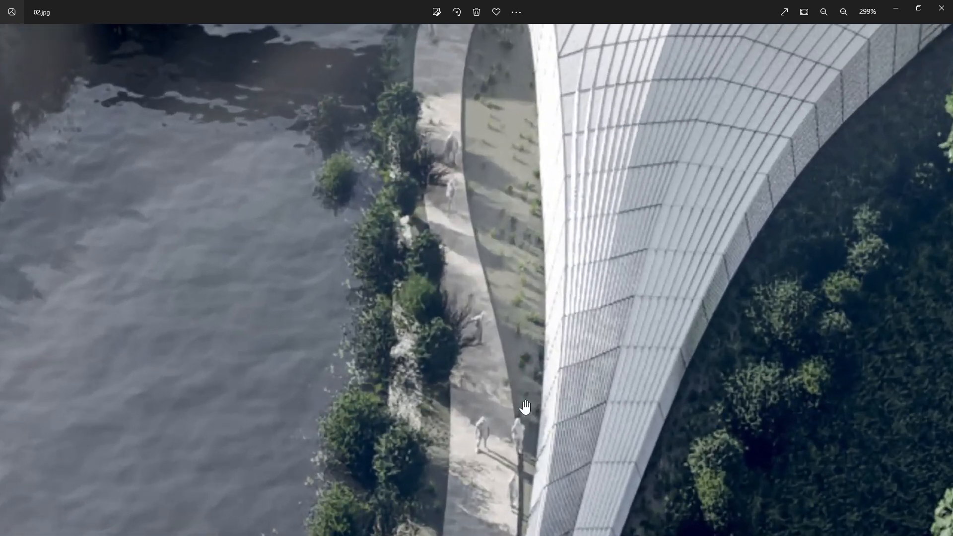
scroll(503, 382, down, 4)
scroll(485, 411, up, 5)
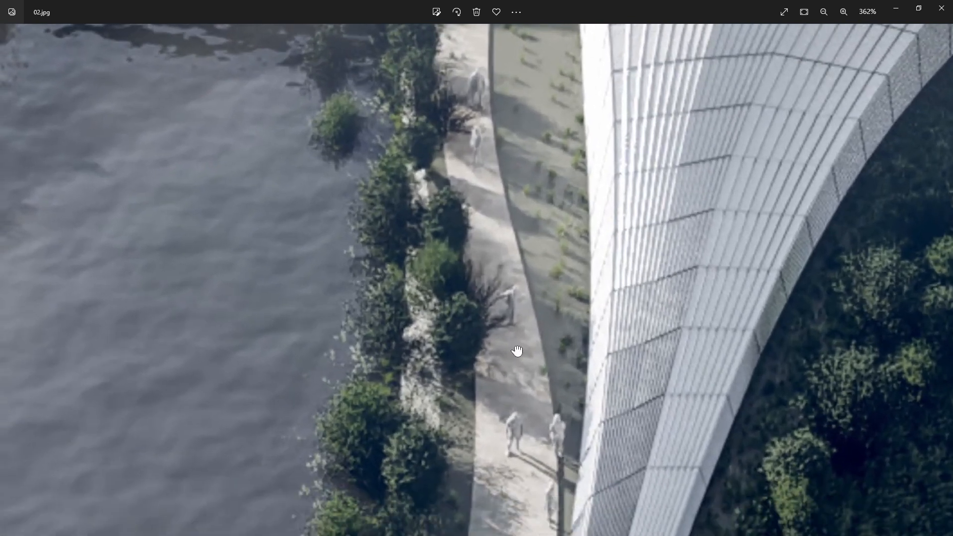
scroll(545, 320, down, 9)
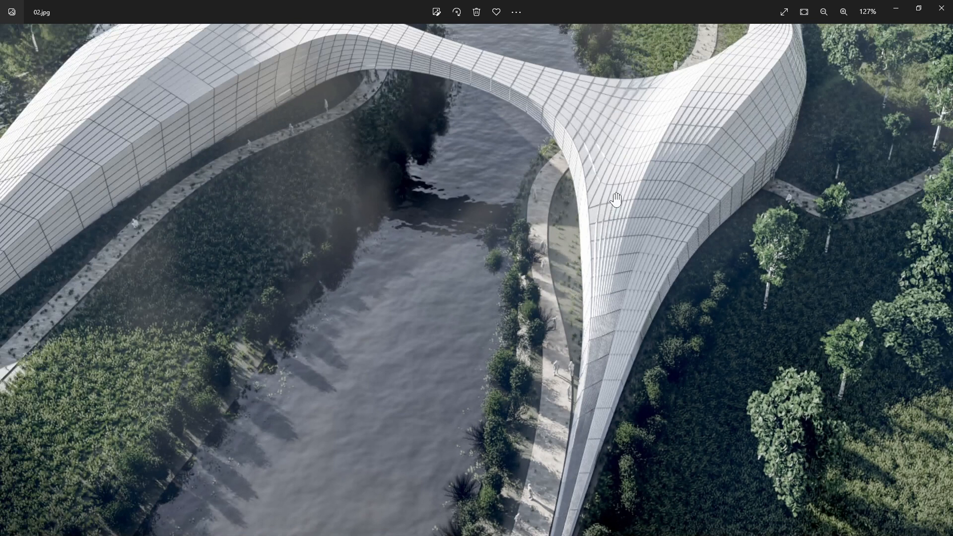
scroll(605, 217, down, 2)
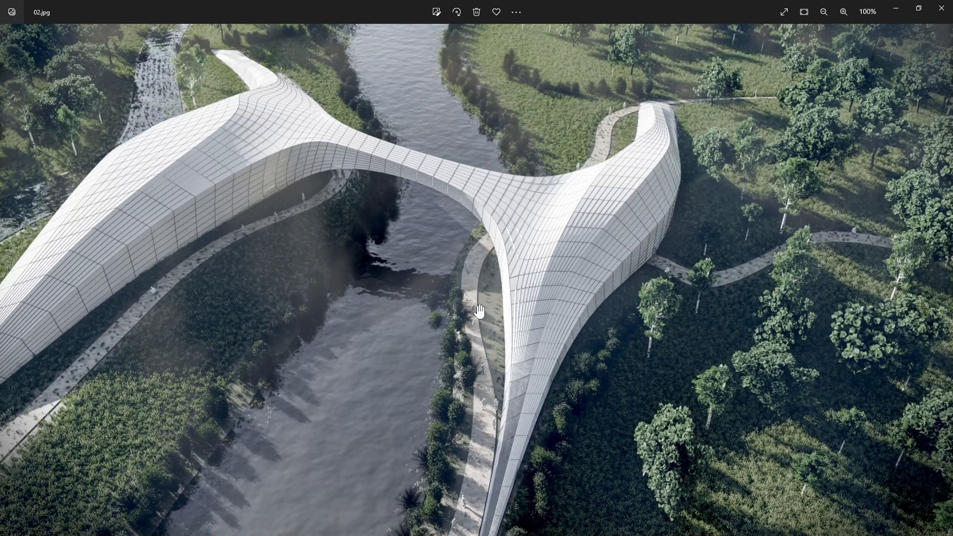
scroll(477, 314, up, 3)
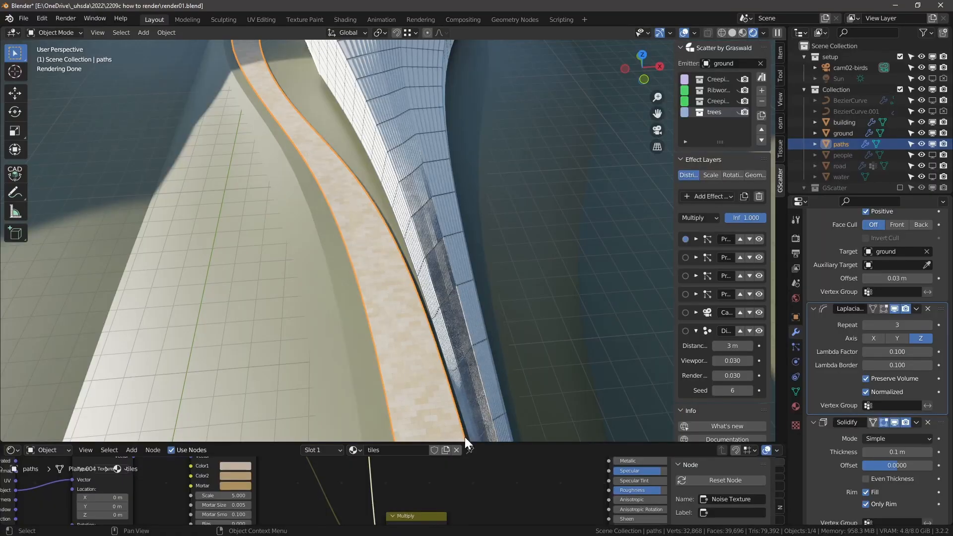
Switch back to Blender, enlarge the node editor and examine the path's tiles material and its Brick Texture nodes
drag(507, 444, 517, 302)
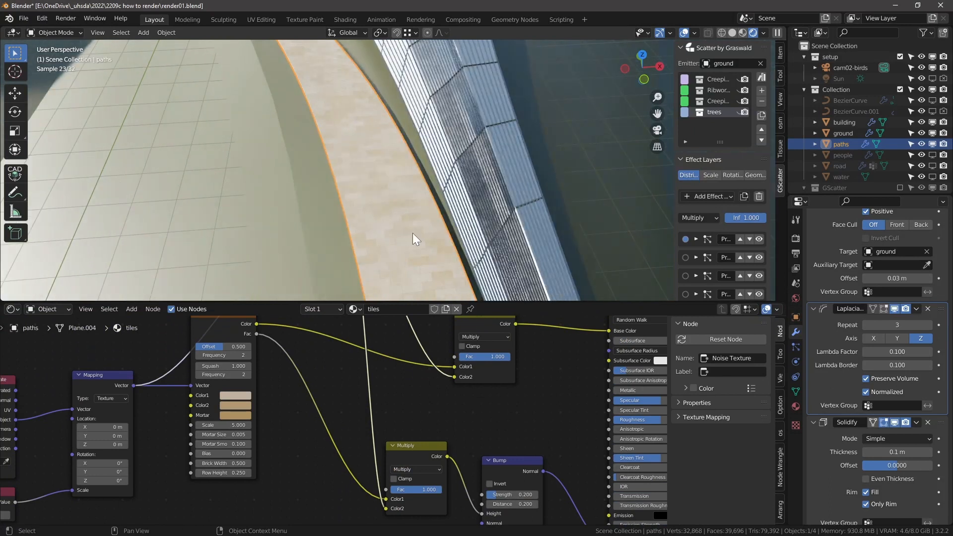
scroll(413, 233, up, 4)
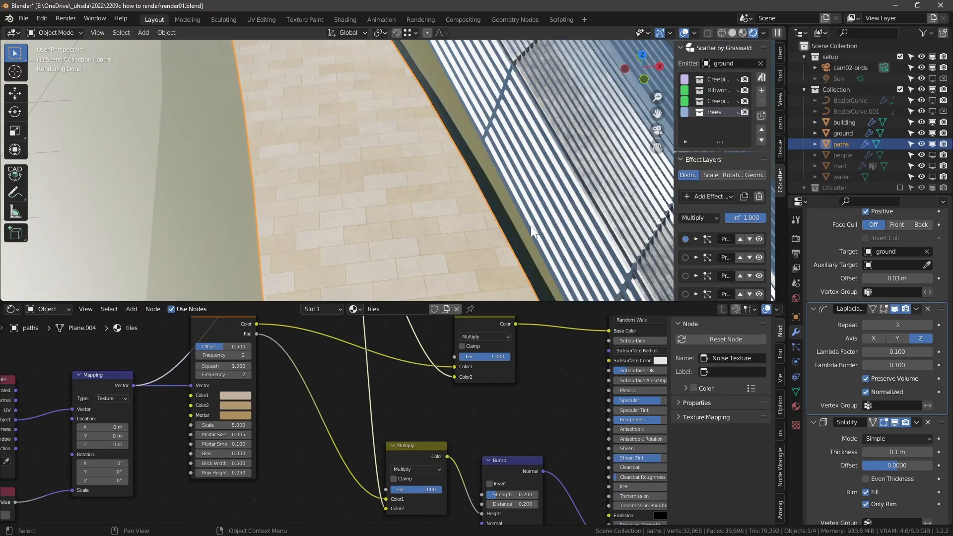
scroll(472, 178, down, 5)
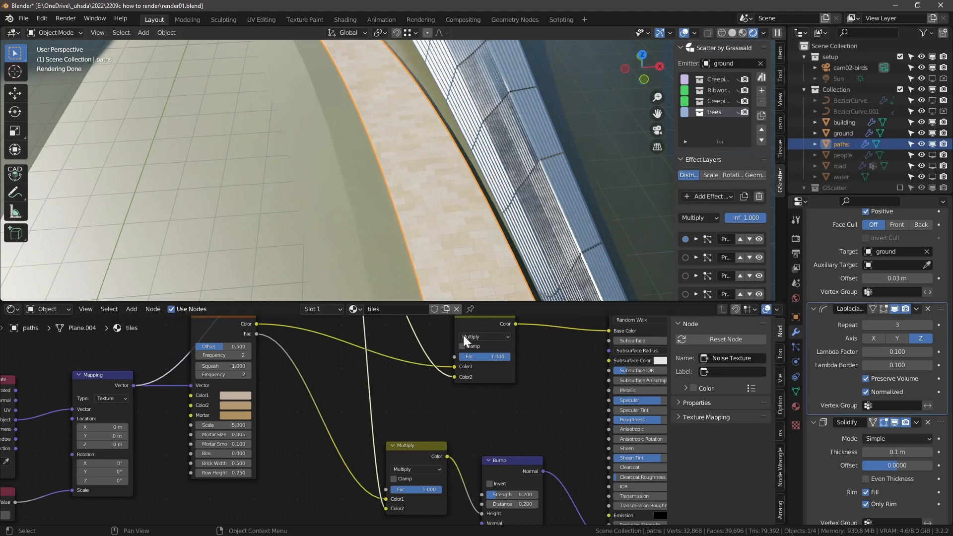
scroll(467, 432, down, 2)
scroll(304, 357, up, 2)
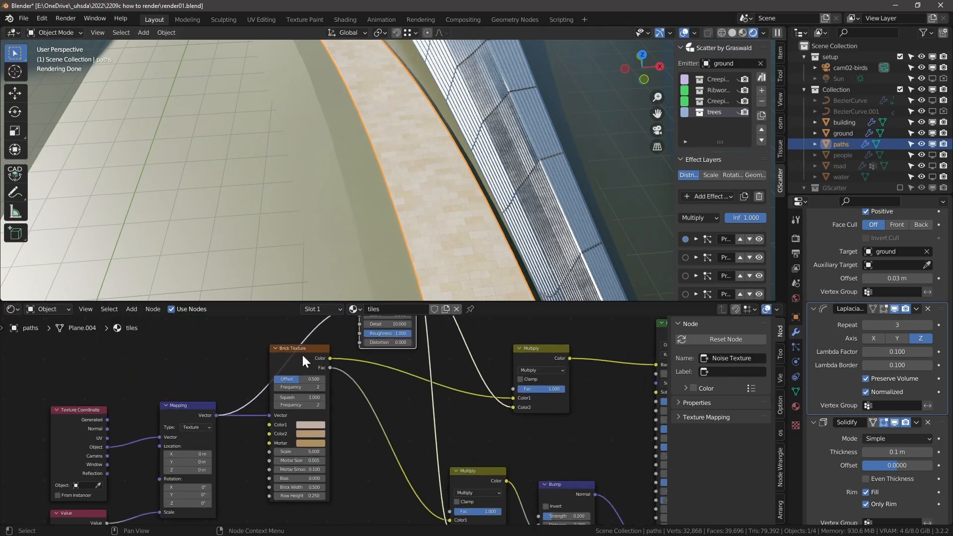
Examine the Brick Texture node, its colours and the Multiply node of the tiles material, ending on a close view of the tiles
scroll(459, 368, down, 1)
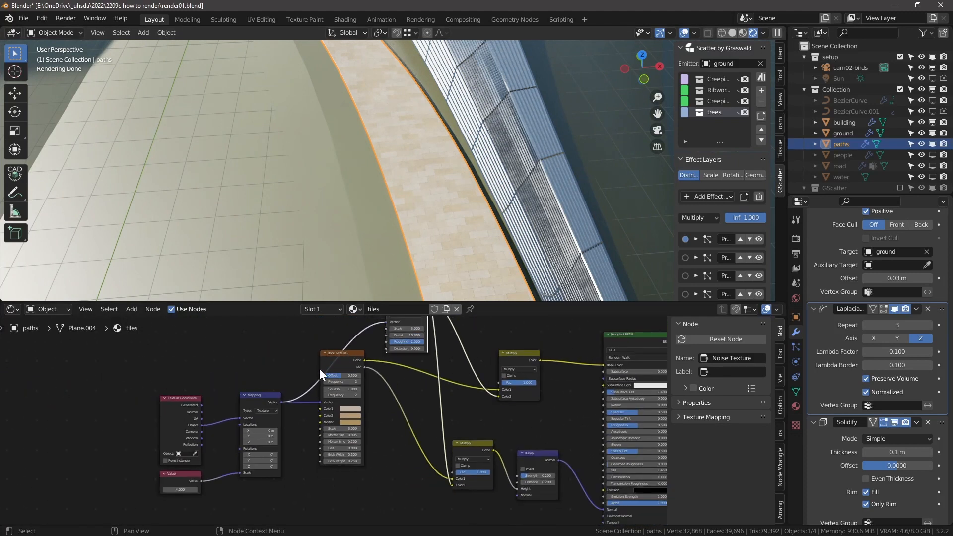
scroll(320, 369, up, 2)
scroll(376, 366, down, 1)
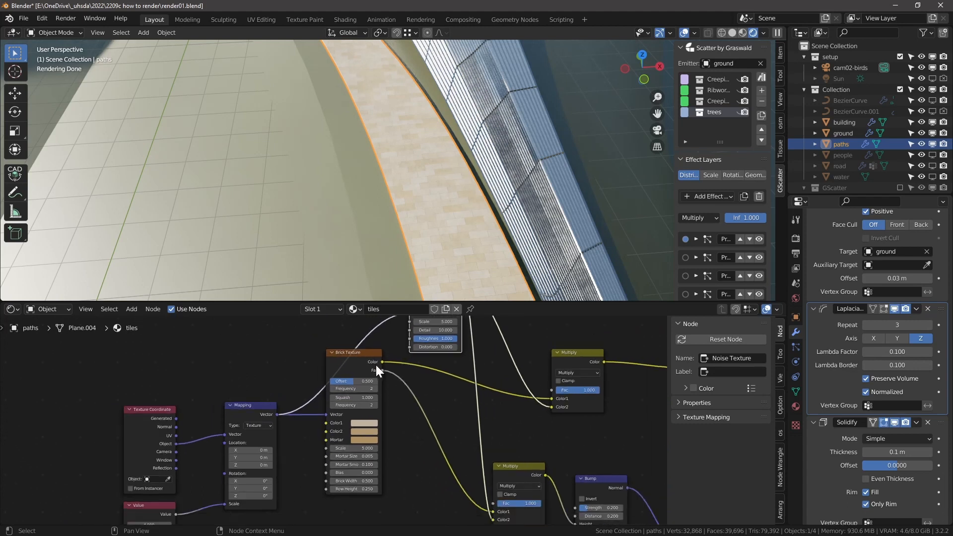
middle_drag(379, 407, 353, 373)
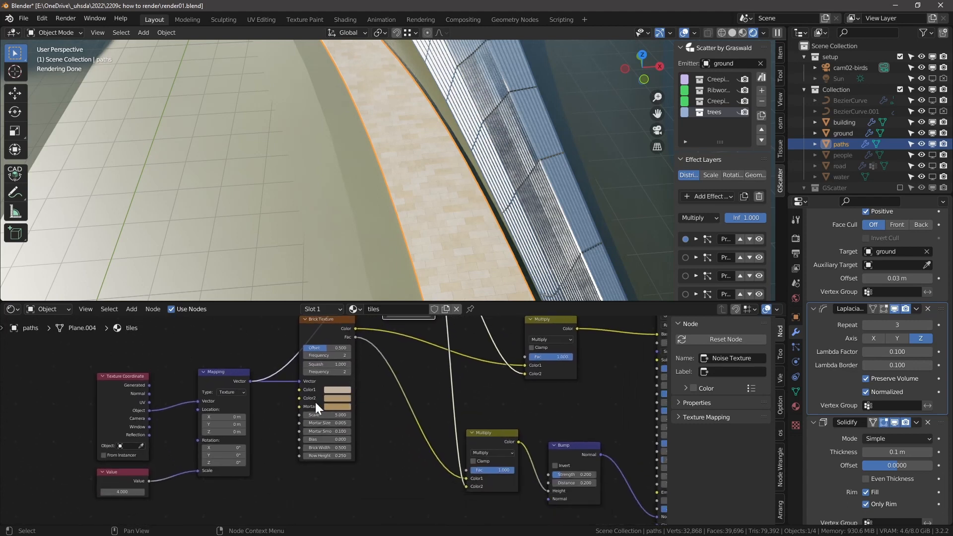
middle_drag(436, 377, 346, 385)
scroll(346, 385, up, 2)
scroll(464, 241, up, 6)
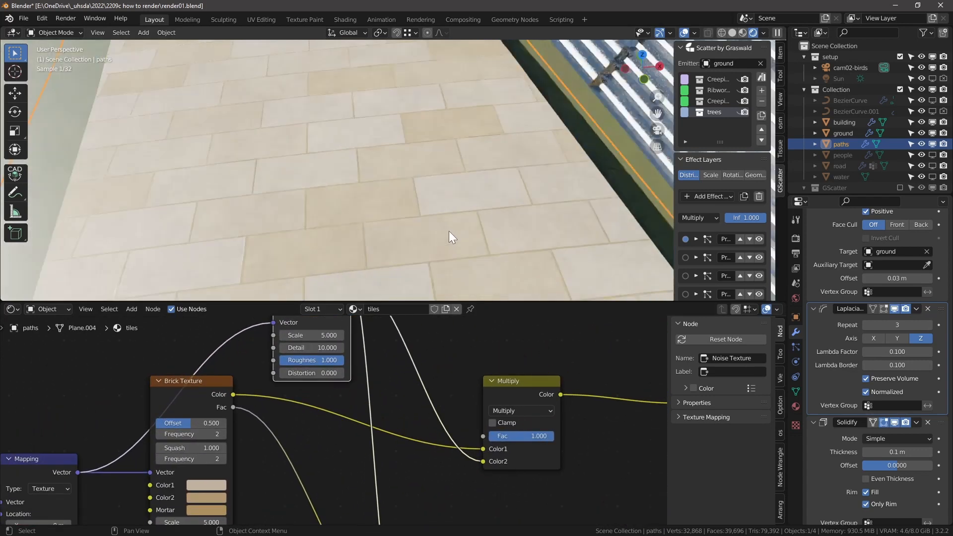
Set the factor of the Multiply node feeding the base colour to 0, compare the tiles, and restore it to 1.000
drag(542, 436, 489, 436)
scroll(444, 213, down, 3)
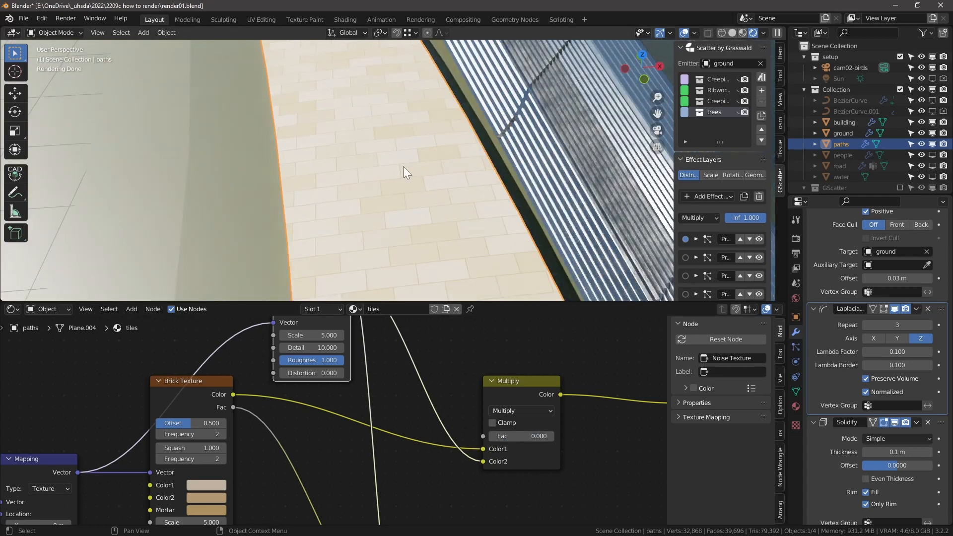
scroll(380, 138, down, 1)
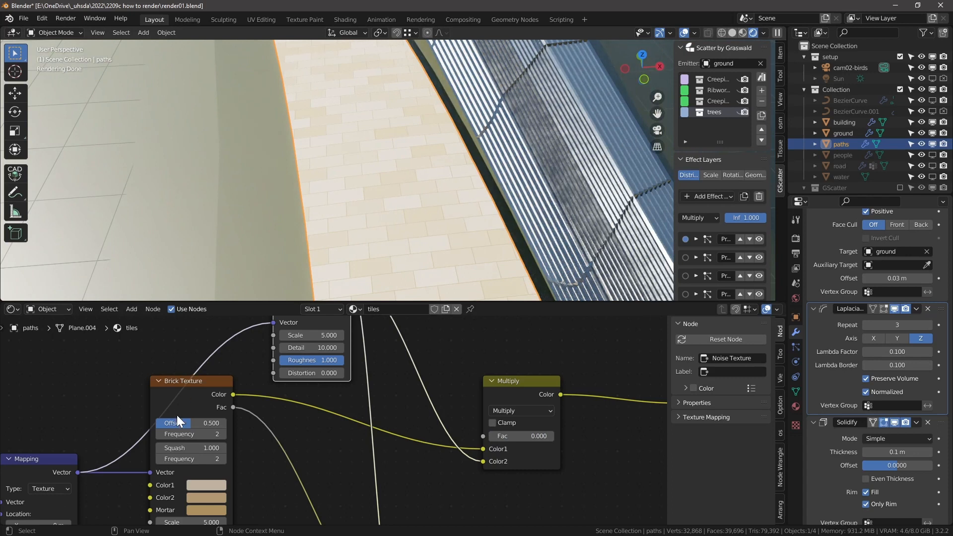
scroll(395, 205, up, 3)
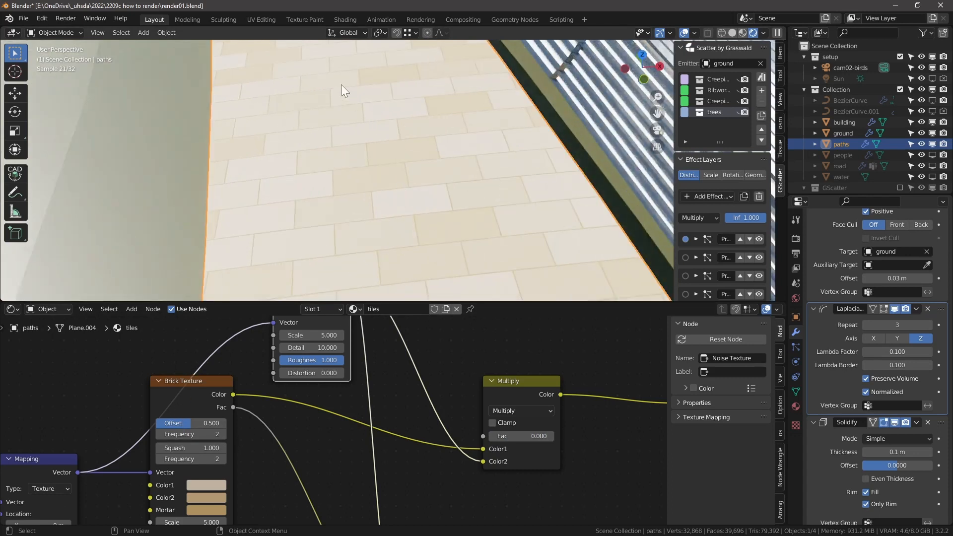
drag(522, 436, 579, 436)
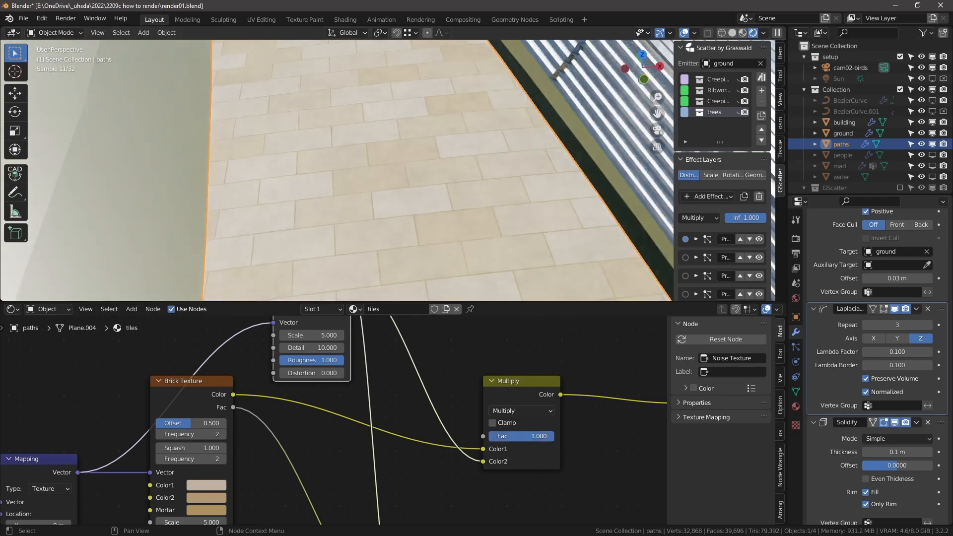
scroll(378, 149, up, 2)
Examine the Multiply and Bump nodes that drive the tiles' relief and view the material's complete node tree
scroll(463, 377, down, 4)
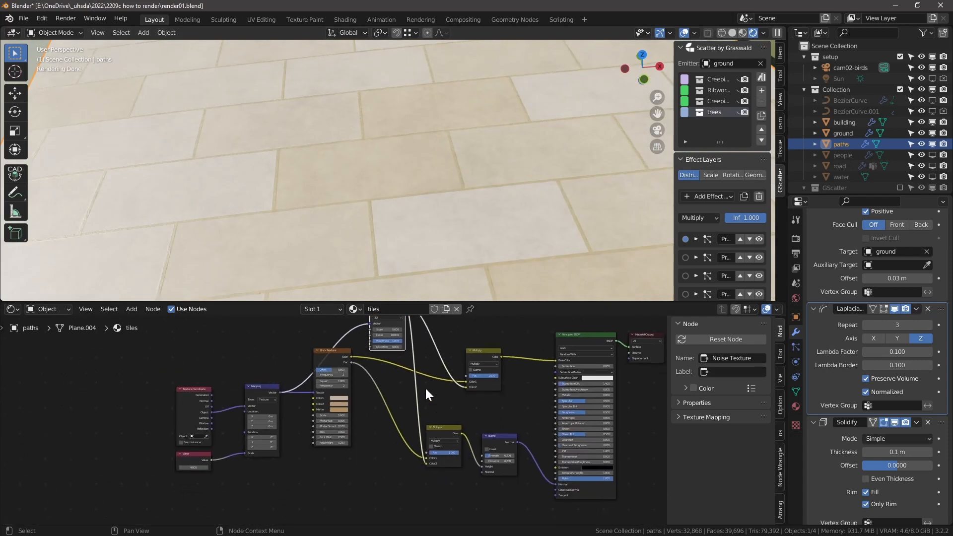
scroll(350, 367, up, 1)
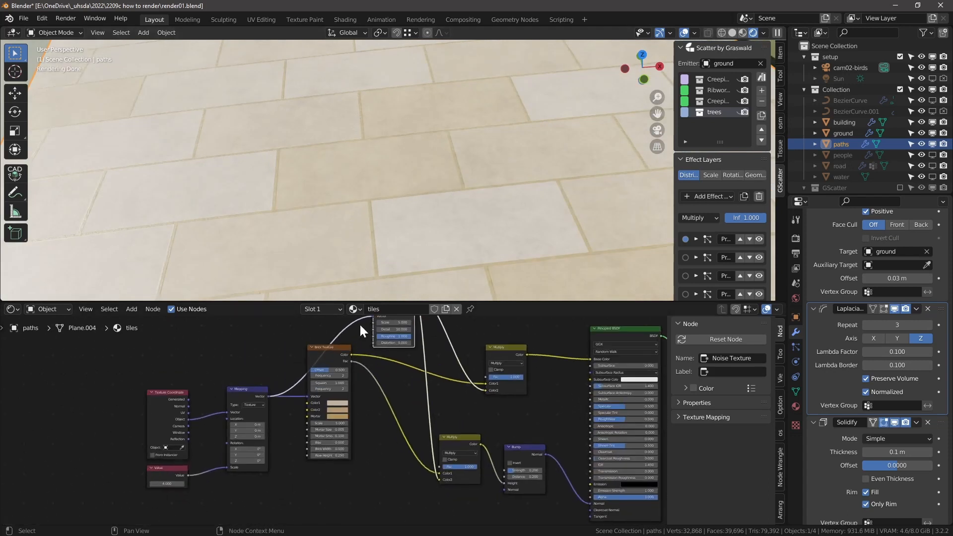
scroll(325, 354, up, 1)
middle_drag(325, 354, 256, 310)
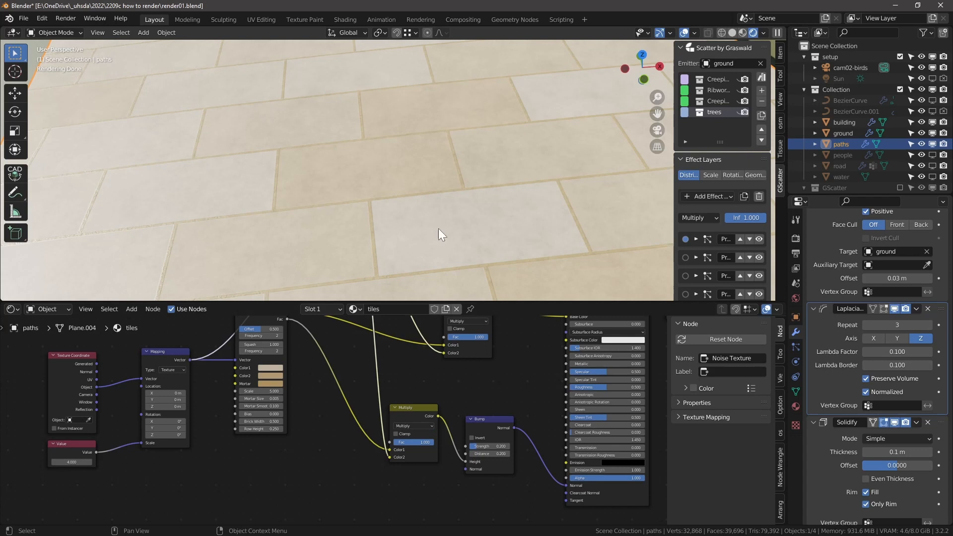
key(Home)
scroll(420, 192, down, 5)
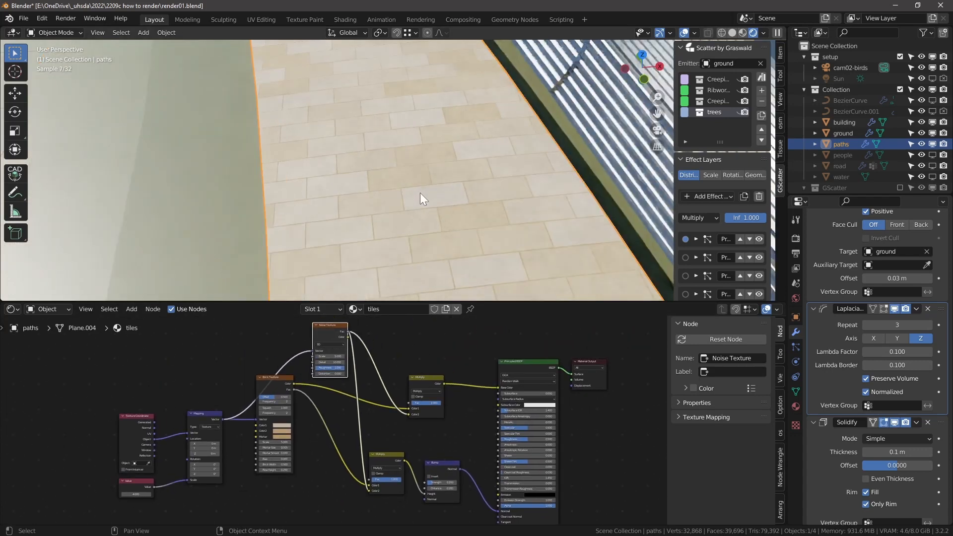
Inspect the Texture Coordinate, Value and Mapping nodes of the tiles material, choosing Texture as the Mapping type
scroll(140, 440, up, 2)
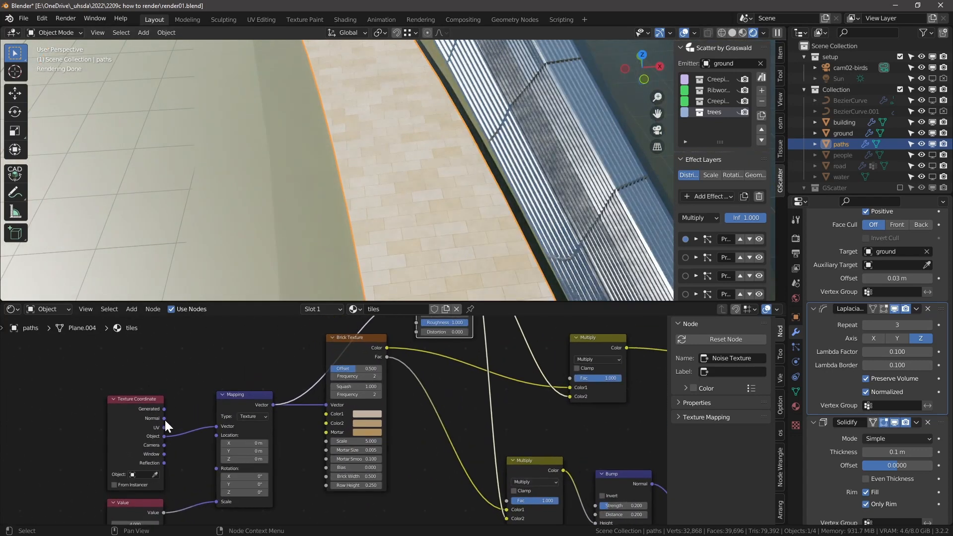
scroll(393, 185, down, 6)
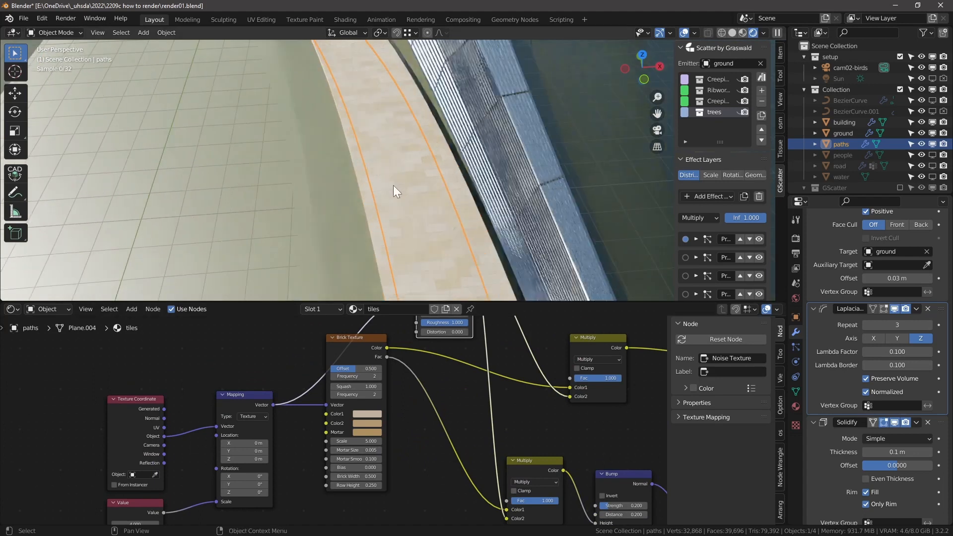
middle_drag(178, 498, 251, 439)
scroll(329, 362, up, 1)
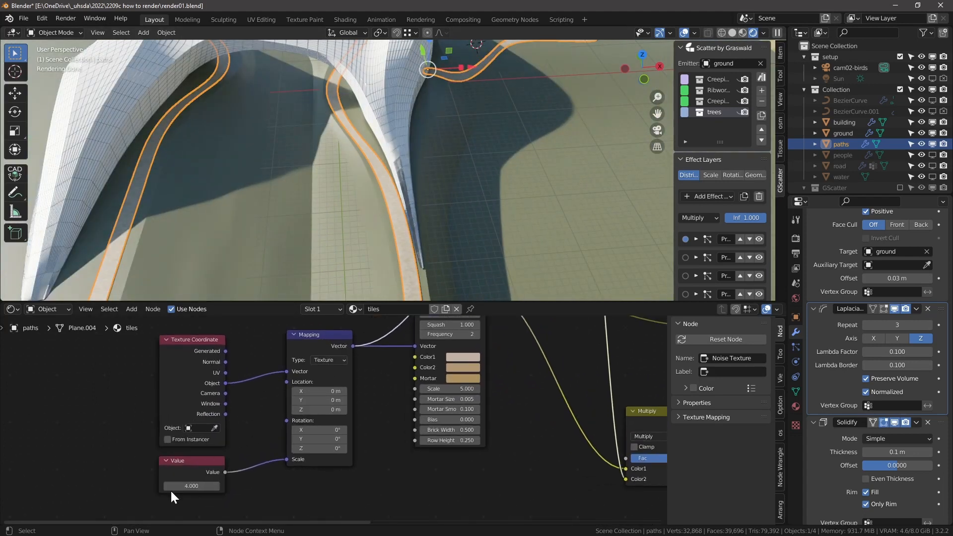
click(328, 360)
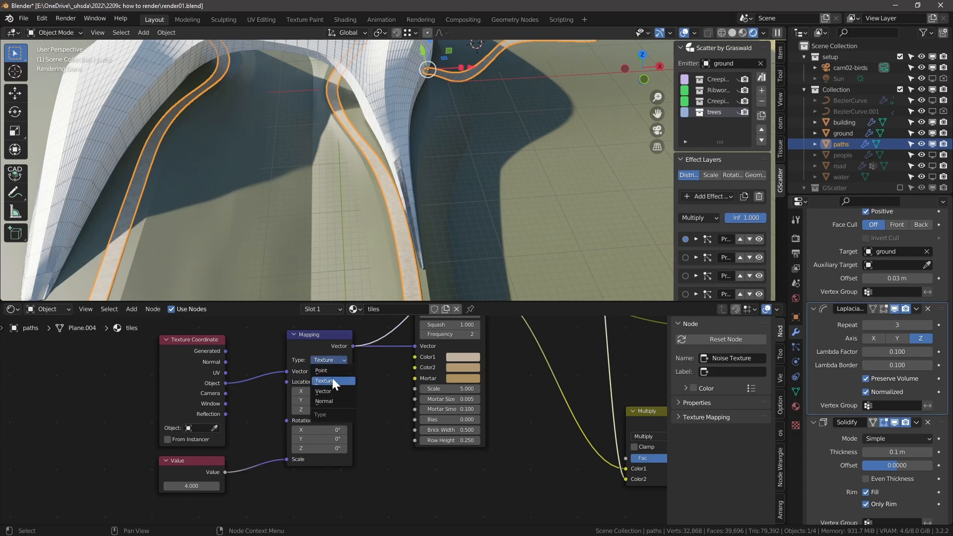
click(332, 379)
Show the people object in the viewport and select it on the path beside the building
middle_drag(406, 130, 377, 223)
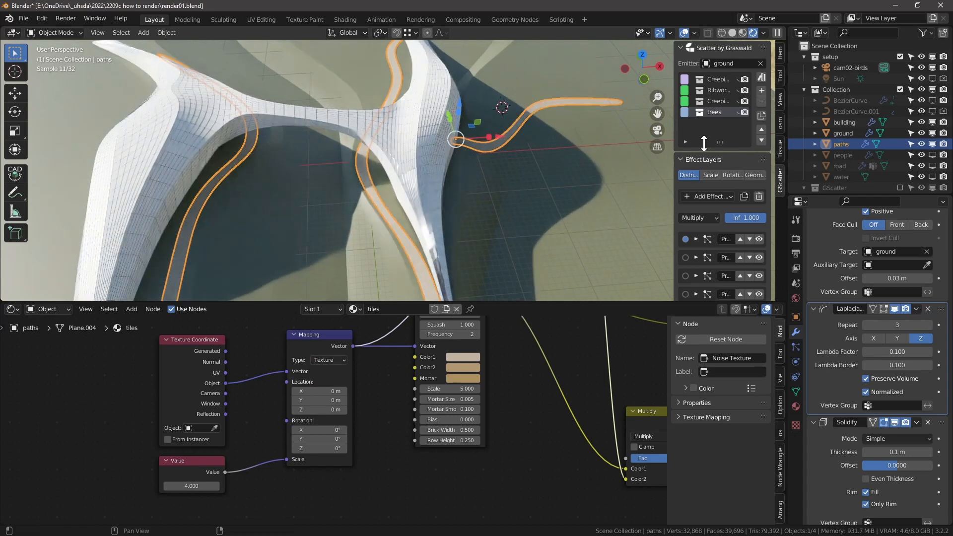
scroll(385, 258, up, 4)
scroll(467, 221, up, 3)
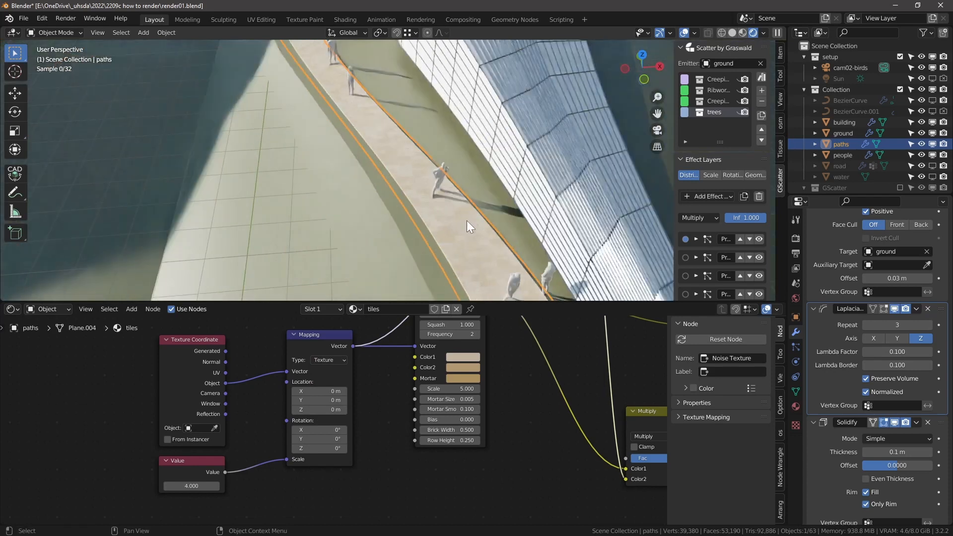
click(416, 137)
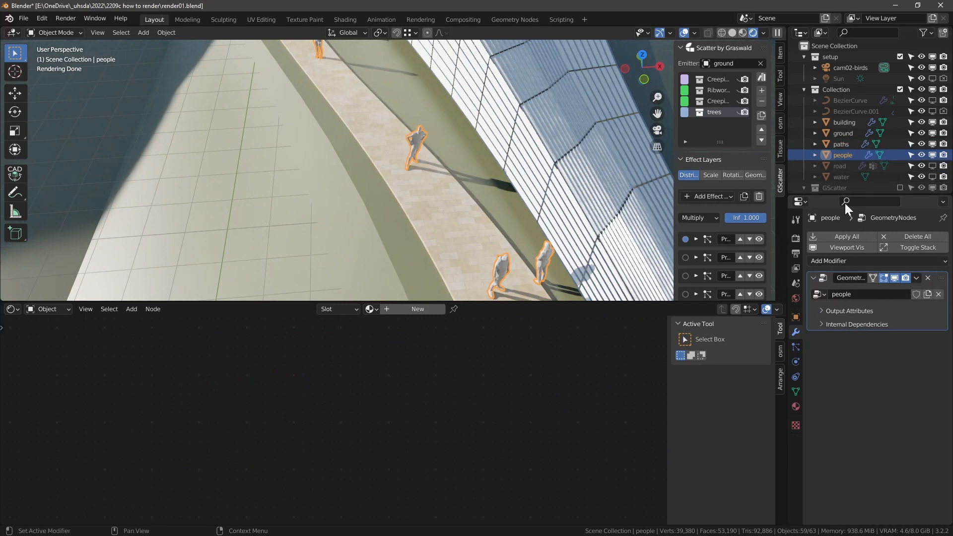
Enlarge the outliner, enable the people collection to look through its person models, and exclude the collection again
drag(836, 195, 856, 295)
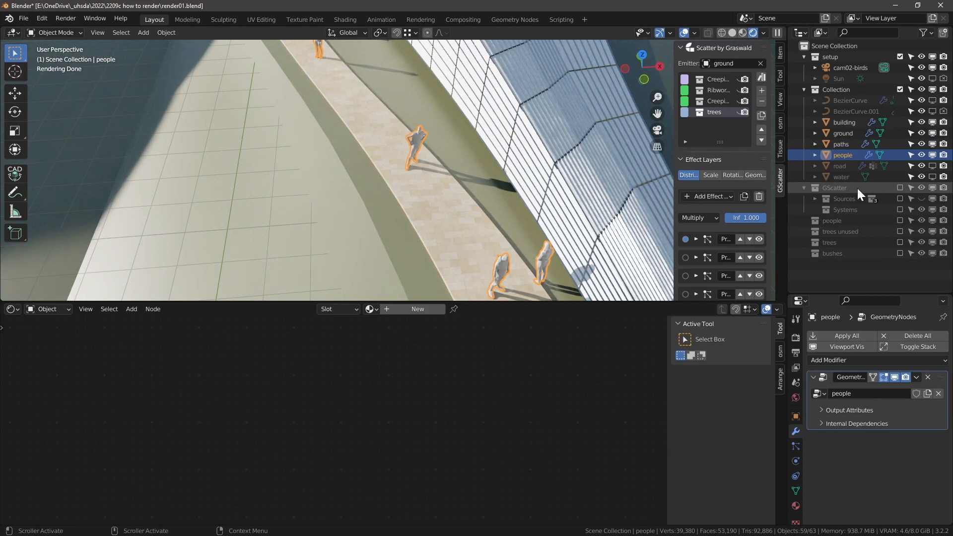
click(900, 221)
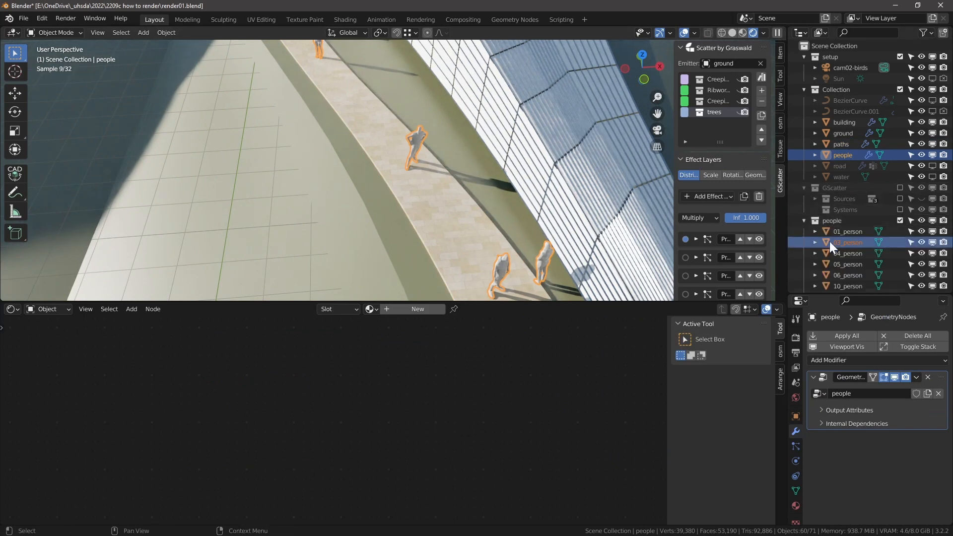
scroll(844, 245, down, 3)
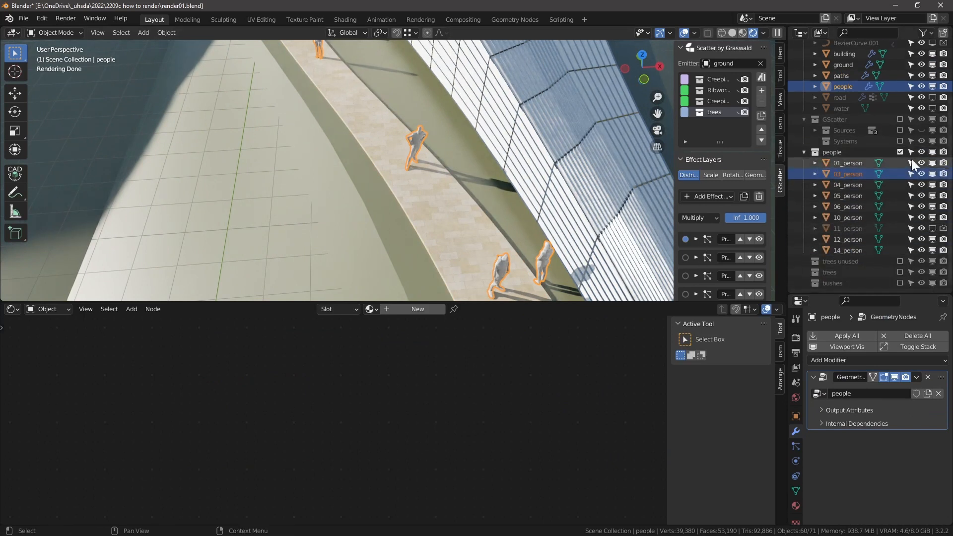
click(900, 152)
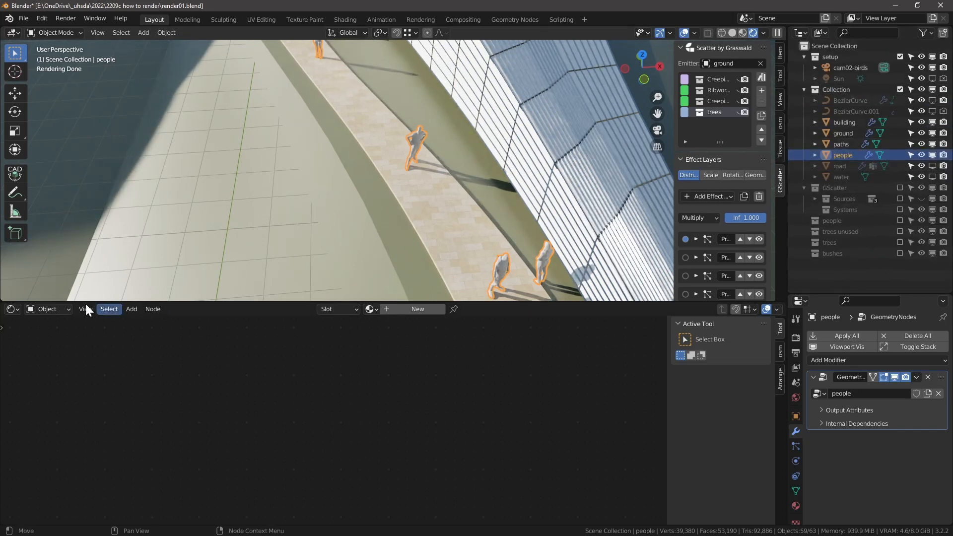
Change the material node editor to a geometry node editor and bring the people node tree into view
click(15, 310)
click(58, 399)
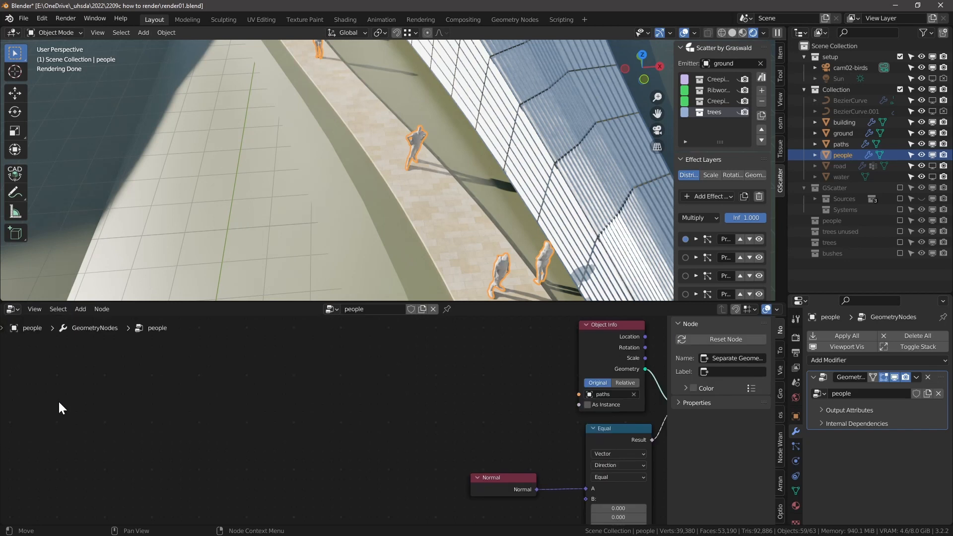
scroll(468, 391, down, 3)
middle_drag(560, 384, 327, 349)
scroll(327, 350, up, 6)
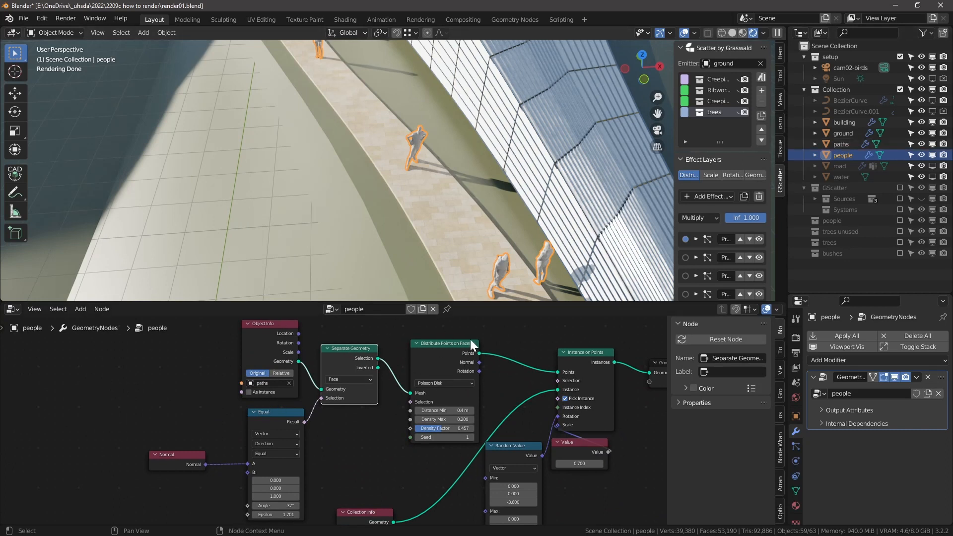
Examine the Distribute Points on Faces density settings and the Collection Info node that supplies the people collection
scroll(442, 414, up, 3)
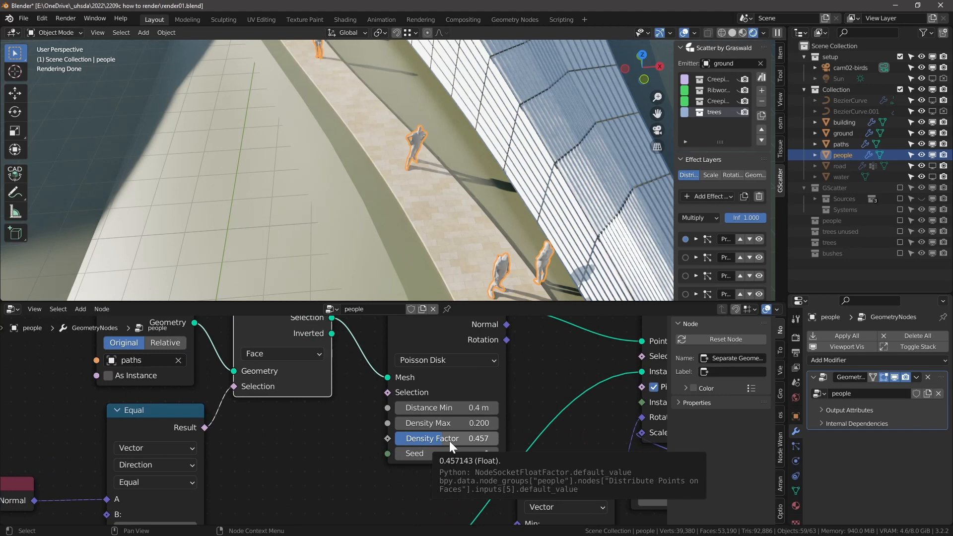
scroll(449, 437, down, 3)
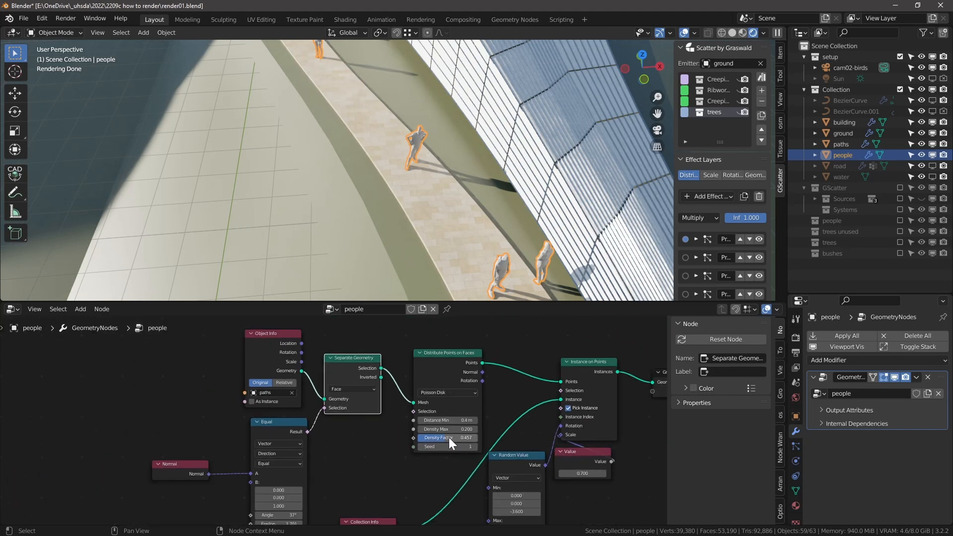
middle_drag(469, 420, 509, 368)
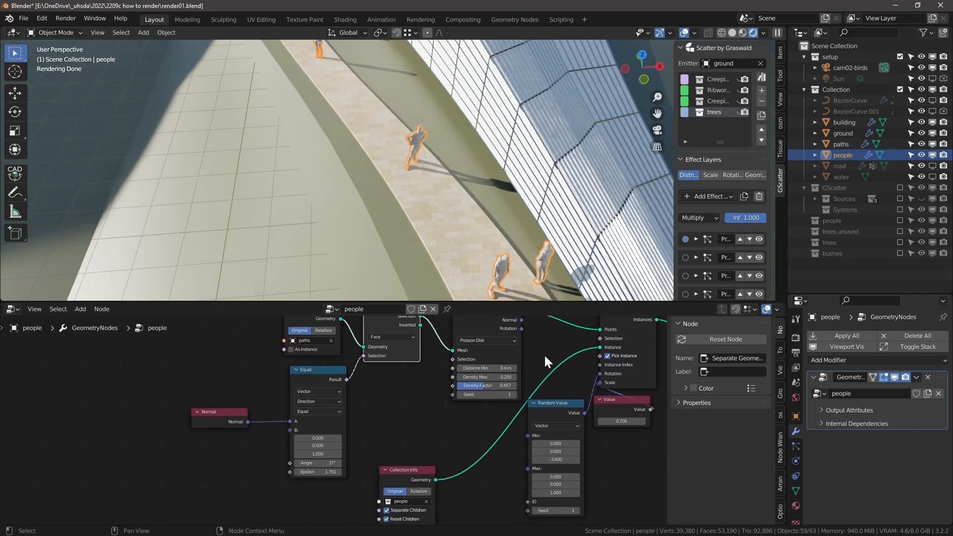
middle_drag(410, 489, 389, 483)
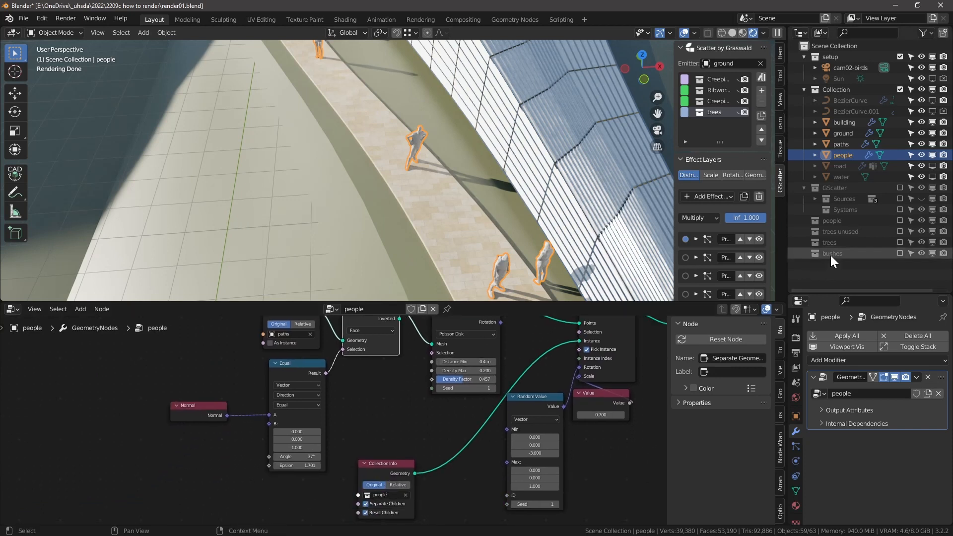
middle_drag(553, 407, 532, 362)
scroll(378, 444, up, 5)
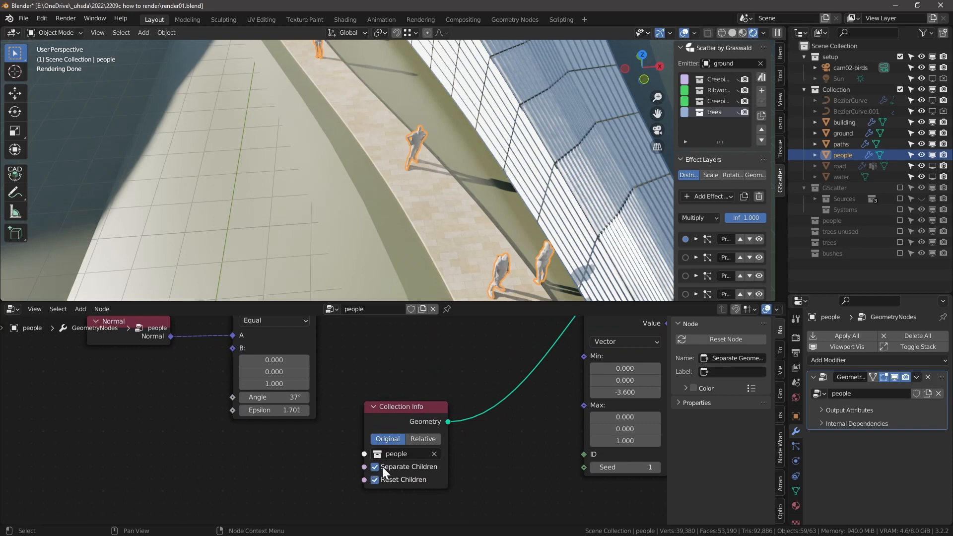
scroll(492, 432, down, 5)
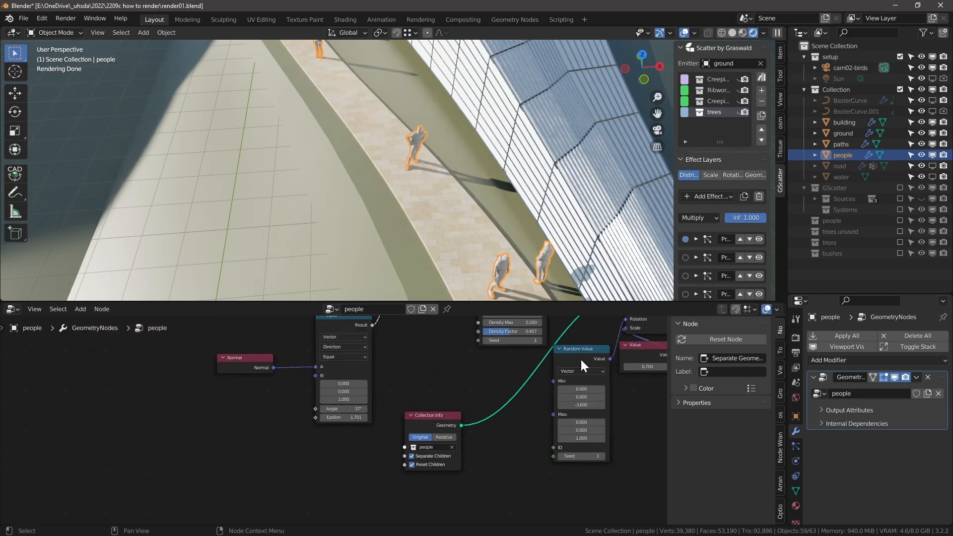
Turn off Pick Instance on the Instance on Points node, inspect a person on the path up close, and turn it back on
middle_drag(580, 358, 418, 445)
scroll(488, 349, up, 2)
scroll(488, 350, up, 2)
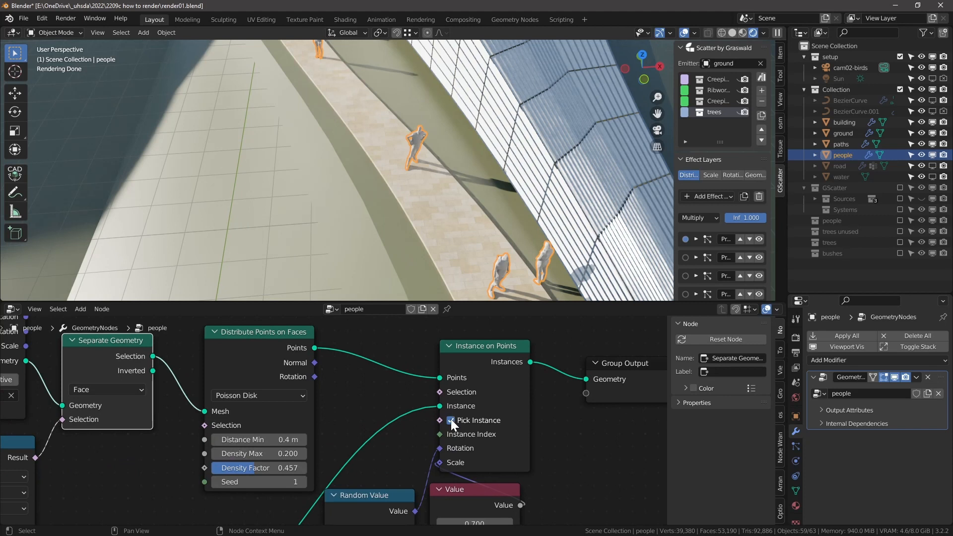
click(451, 420)
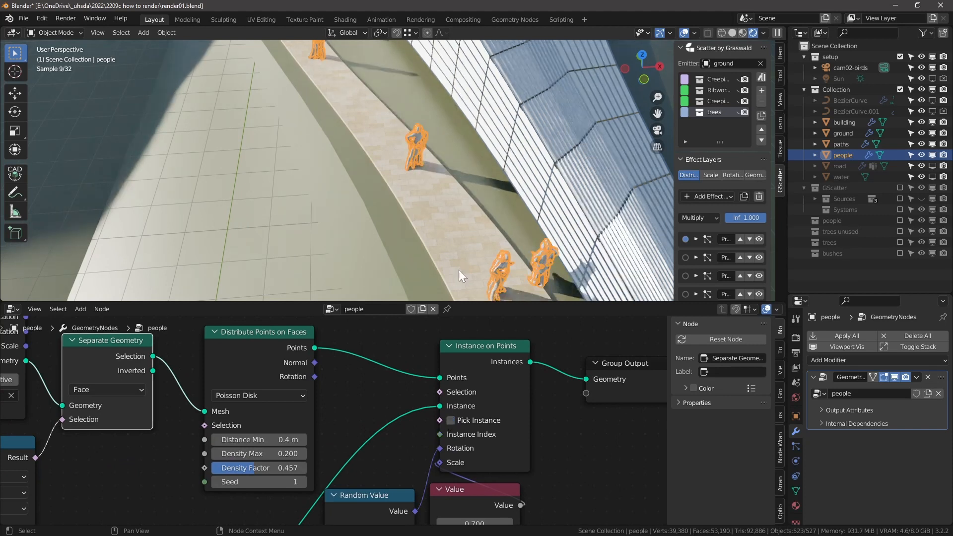
scroll(388, 88, up, 5)
scroll(375, 70, up, 3)
shift+middle_drag(374, 69, 400, 154)
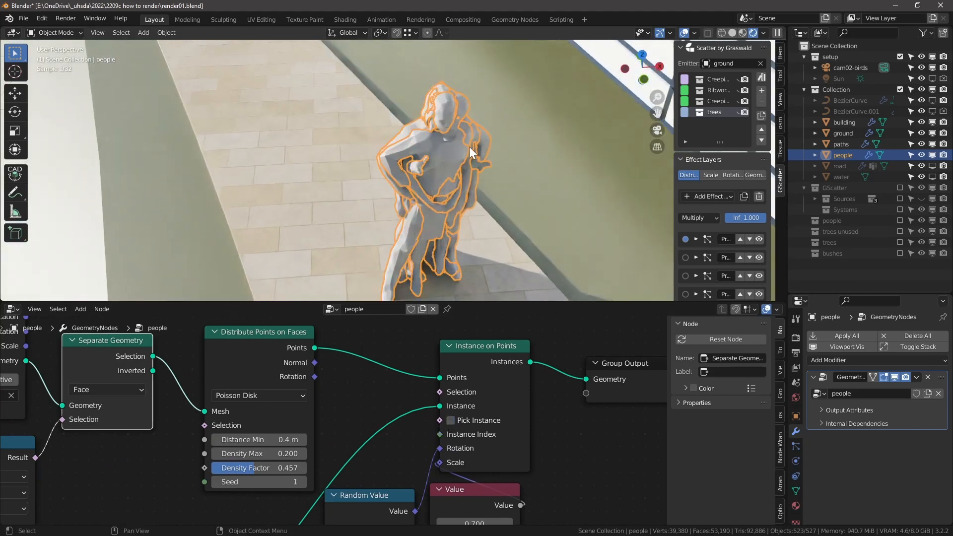
click(464, 416)
Examine the Random Value node's minimum and maximum vectors that drive the people's rotation
middle_drag(464, 416, 476, 339)
middle_drag(436, 451, 527, 379)
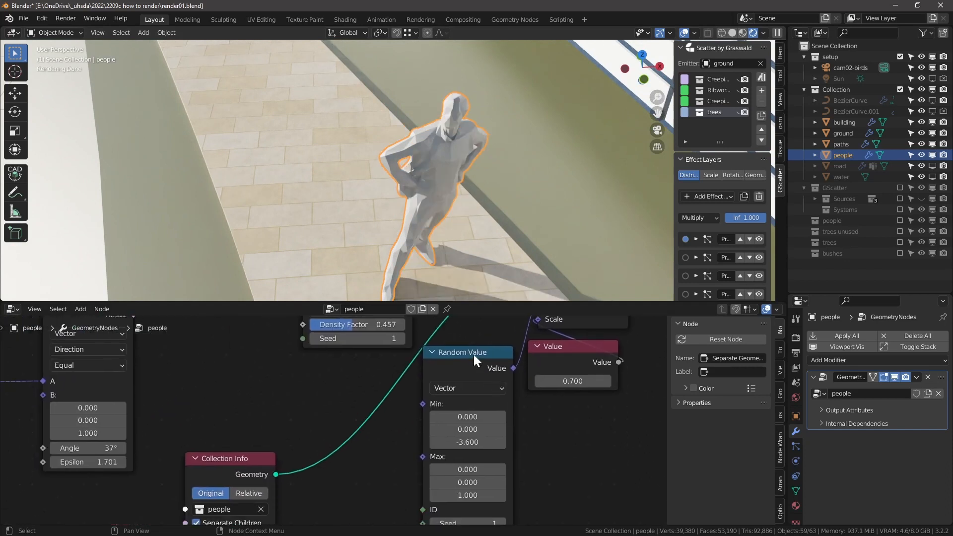
scroll(475, 397, down, 1)
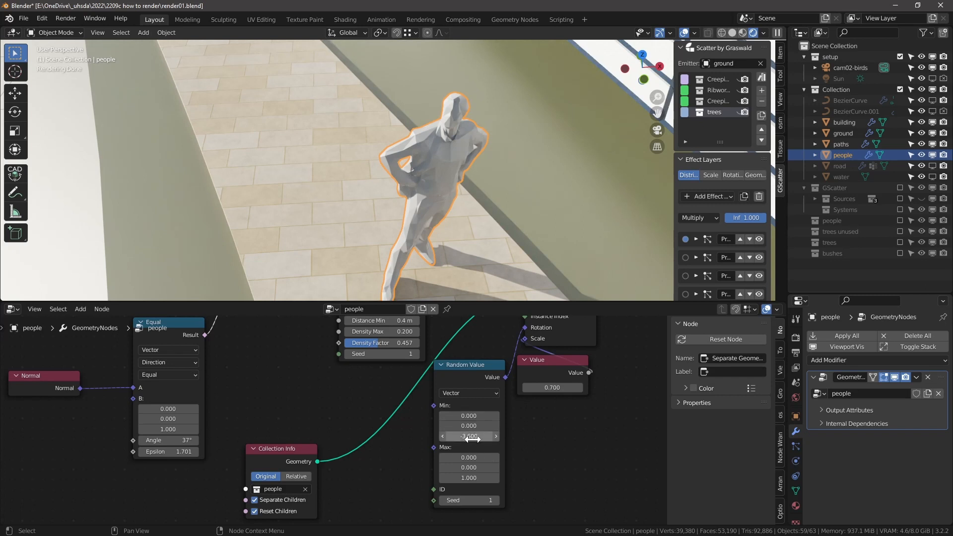
scroll(532, 368, down, 2)
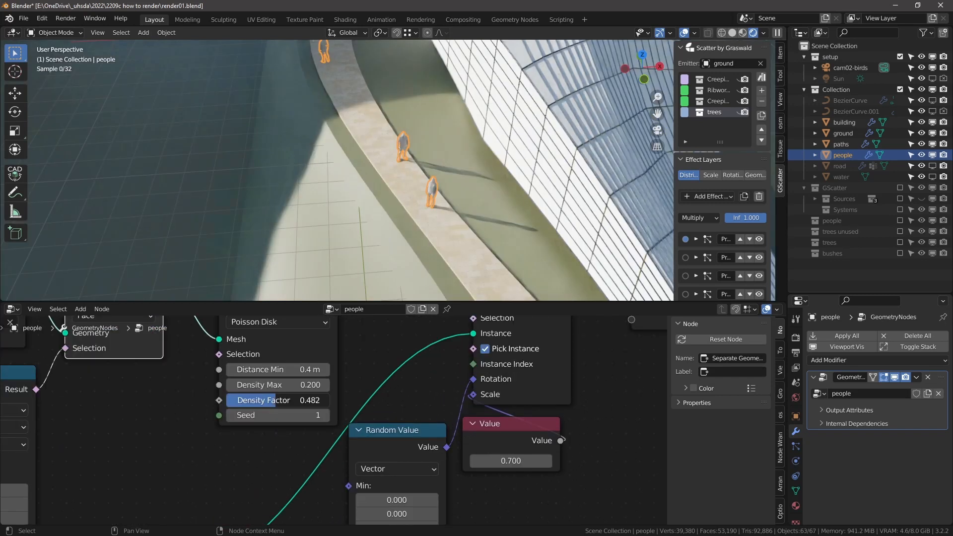
Raise the people distribution's Density Factor to 0.683 and deselect everything
drag(276, 401, 281, 400)
scroll(401, 171, down, 10)
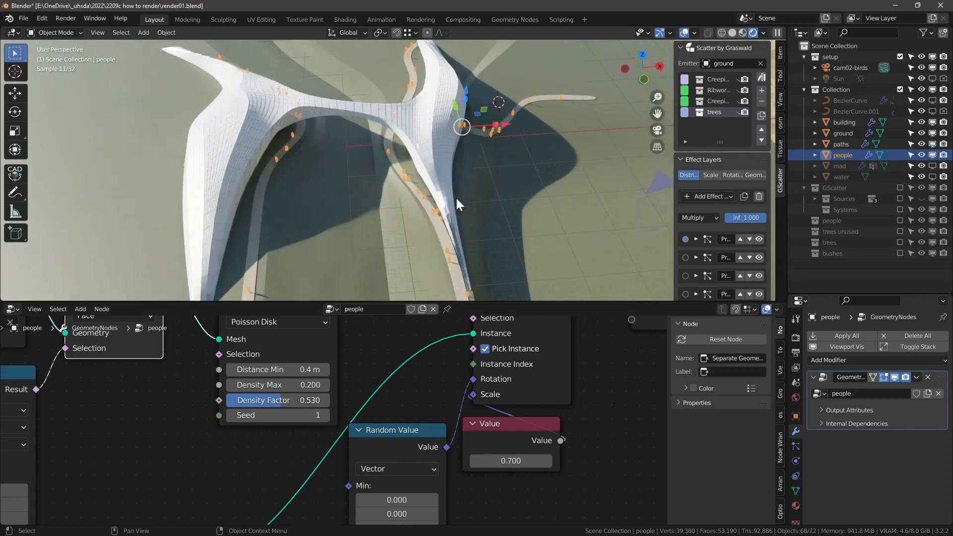
key(alt+a)
scroll(433, 204, up, 5)
drag(281, 406, 296, 400)
scroll(437, 199, down, 4)
scroll(480, 205, down, 3)
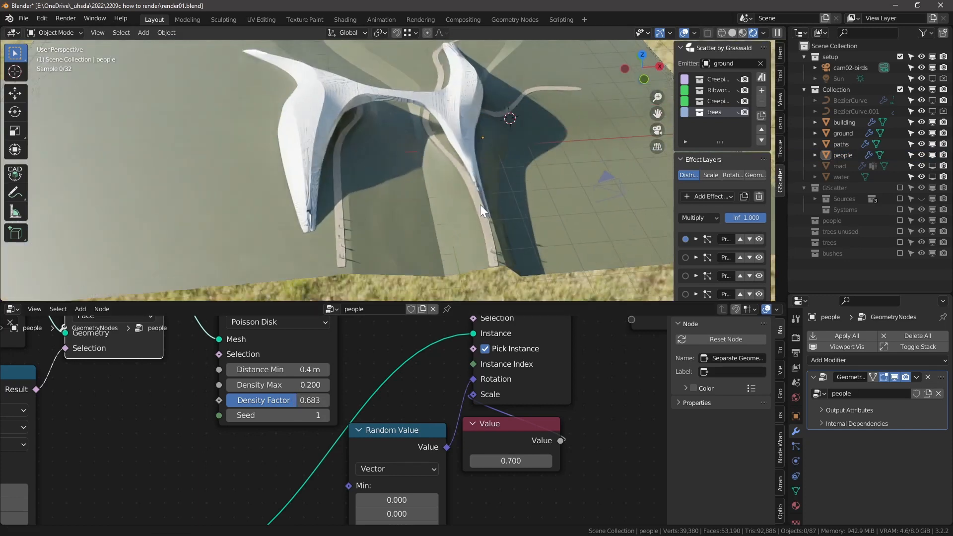
Make the road and water objects visible in the viewport and inspect them around the bridge building
scroll(365, 177, down, 5)
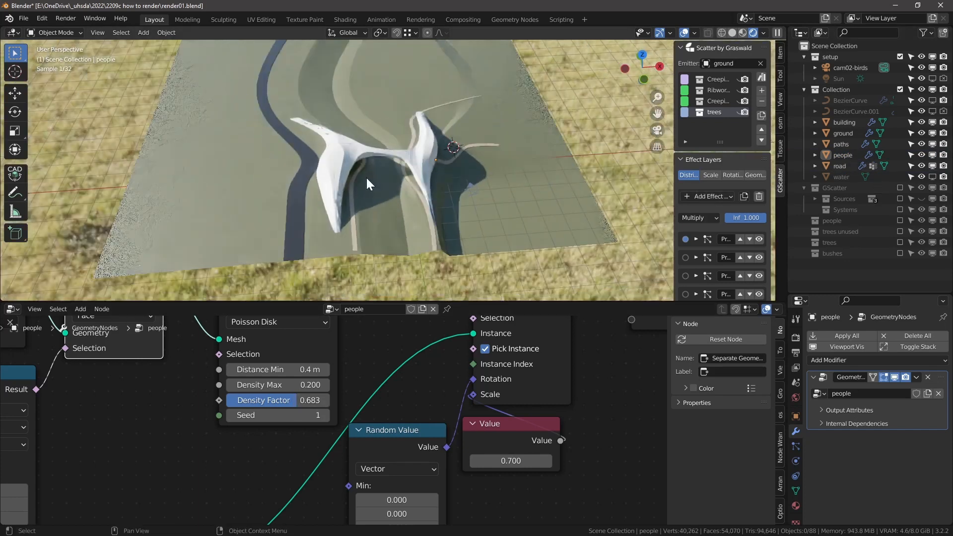
scroll(299, 144, up, 8)
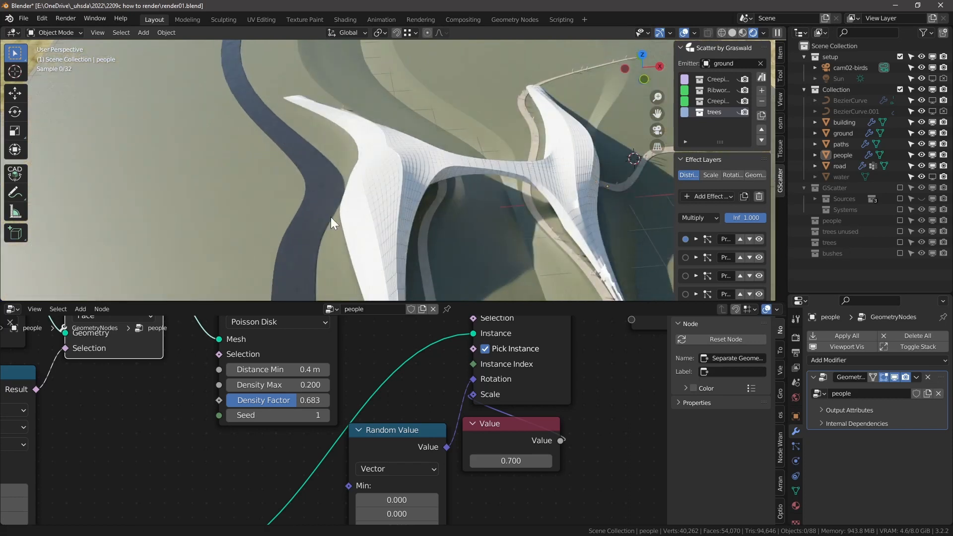
scroll(330, 216, up, 6)
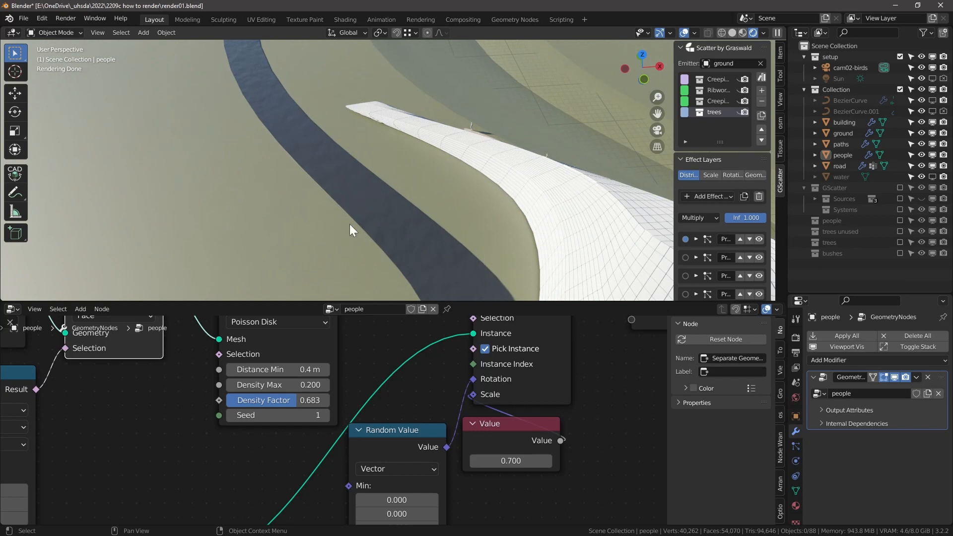
click(933, 177)
scroll(559, 162, down, 6)
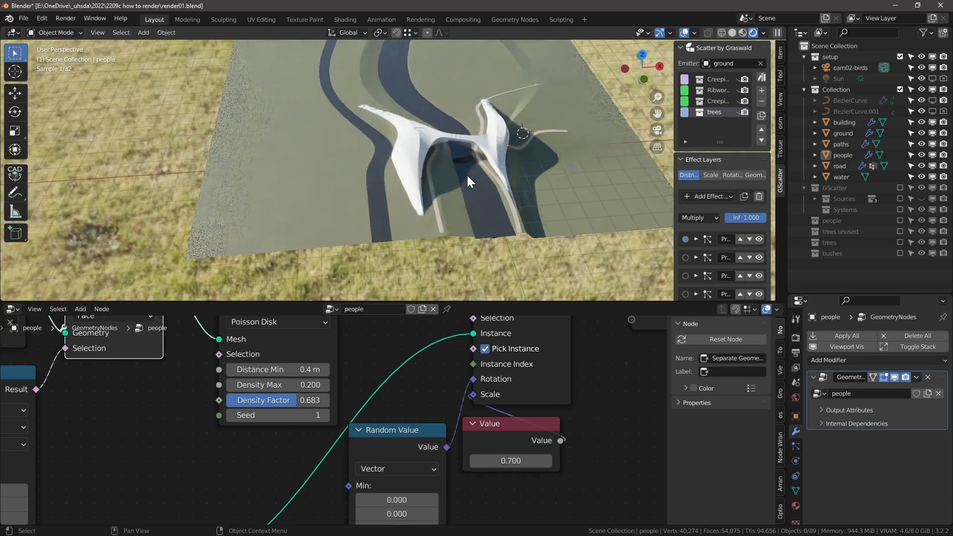
scroll(486, 243, up, 3)
Enter edit mode on the water object and move its near edge along one bank outward beneath the ground
click(484, 245)
key(Tab)
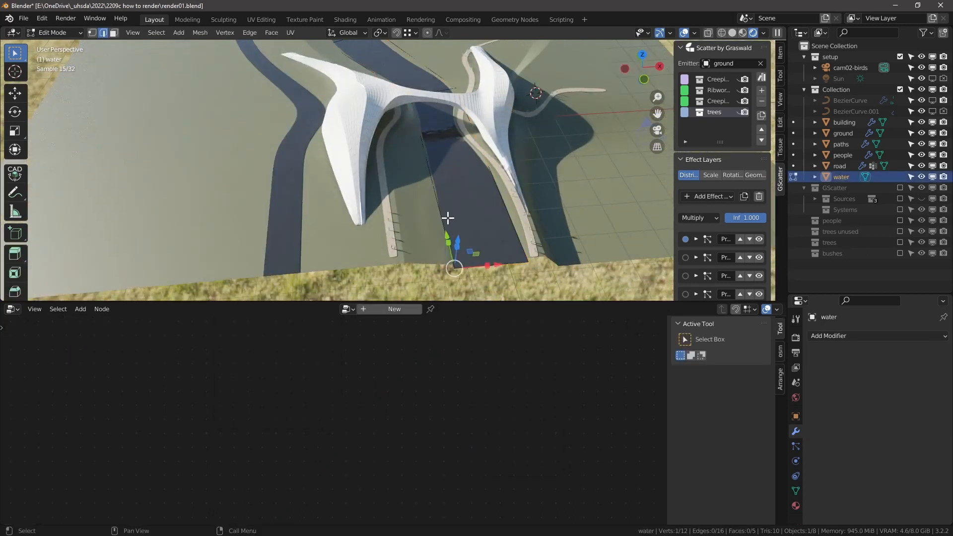
click(427, 174)
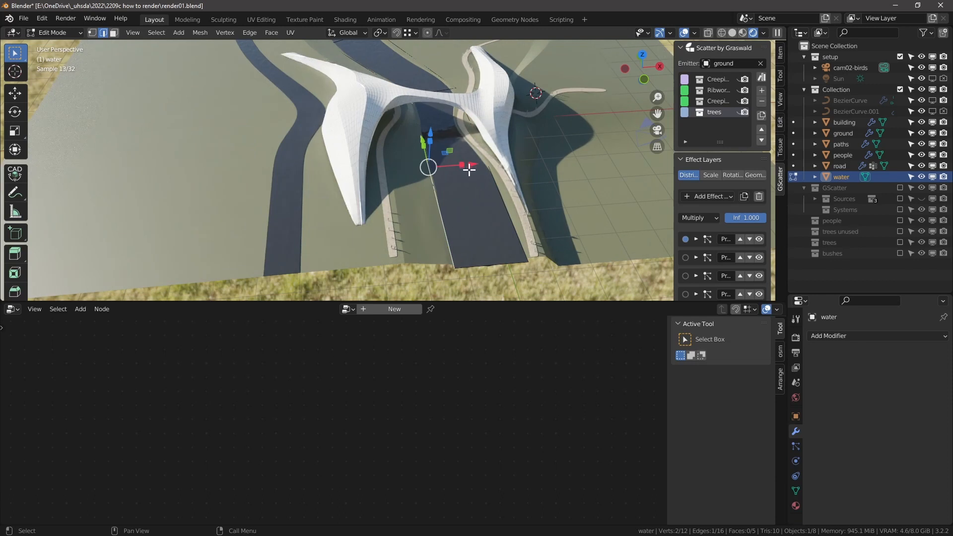
key(g)
click(507, 197)
Move the water's opposite edge outward beneath the other bank and return to object mode
click(507, 197)
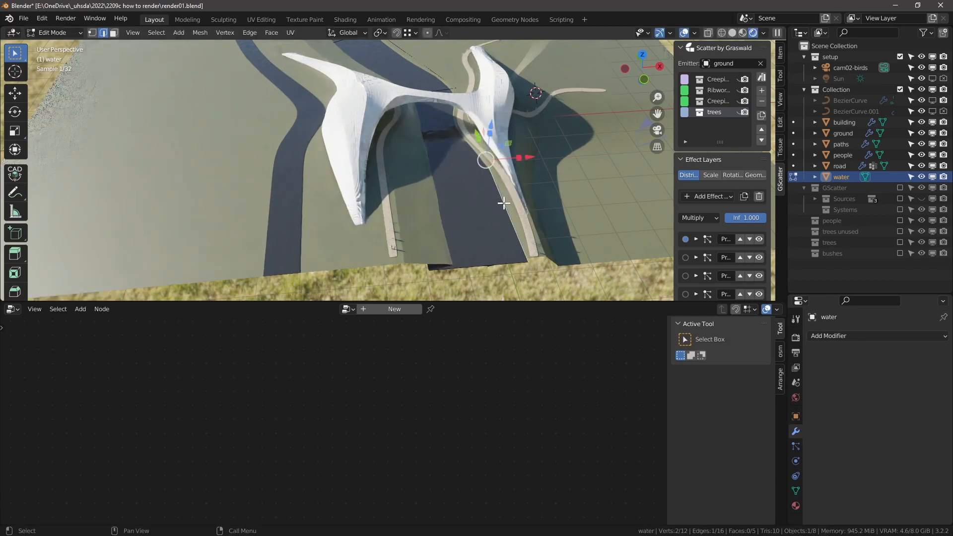
key(g)
click(545, 156)
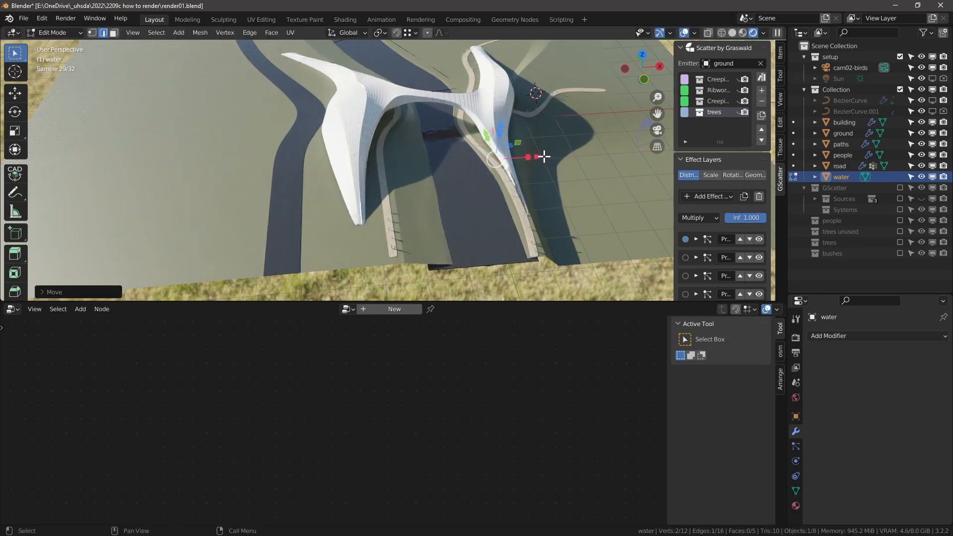
middle_drag(543, 154, 459, 199)
drag(494, 166, 497, 164)
scroll(492, 166, down, 4)
middle_drag(480, 164, 492, 268)
scroll(455, 212, up, 5)
scroll(471, 200, down, 4)
key(Tab)
scroll(458, 132, up, 5)
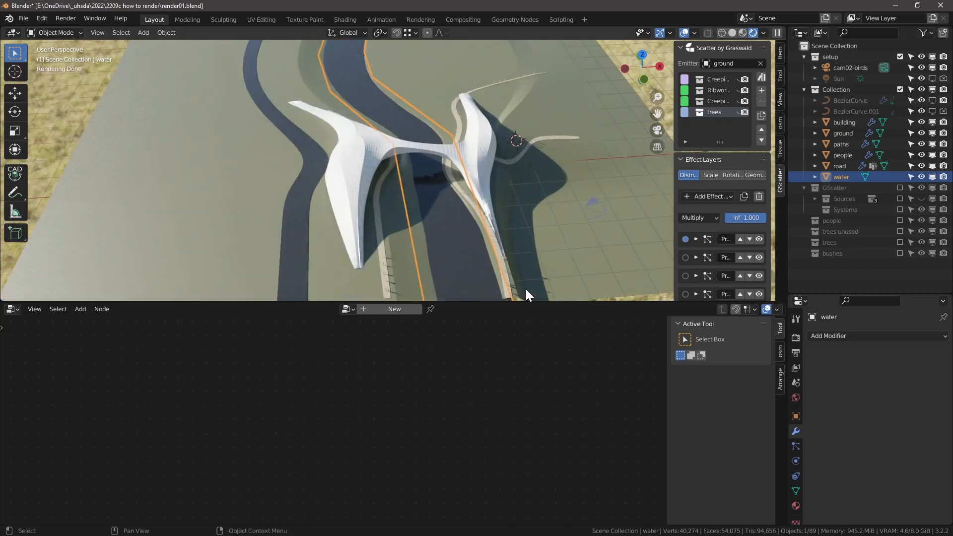
Enlarge the 3D viewport, deselect the water, and examine the bridge, river, road and paths from several angles
drag(538, 300, 546, 386)
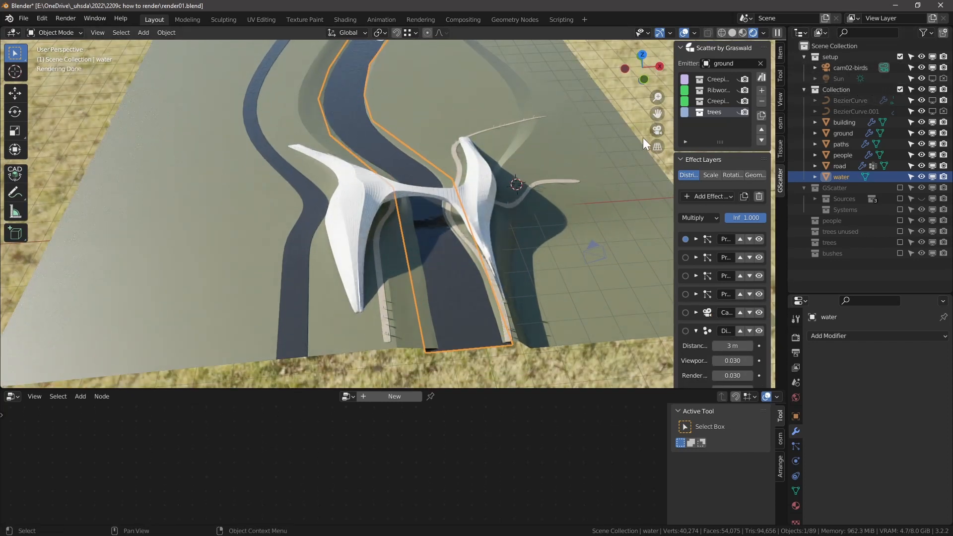
click(657, 130)
middle_drag(394, 209, 382, 188)
key(alt+a)
middle_drag(492, 203, 564, 231)
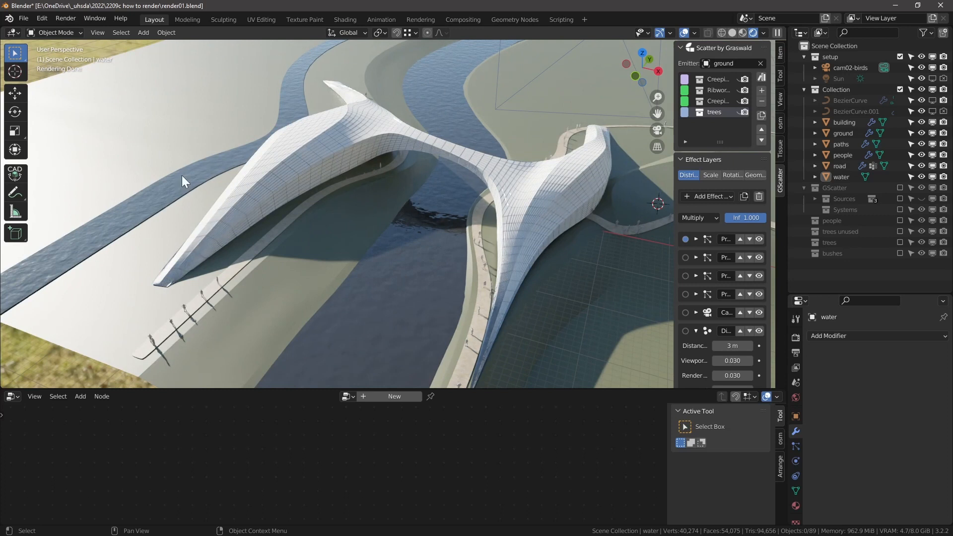
scroll(413, 137, down, 2)
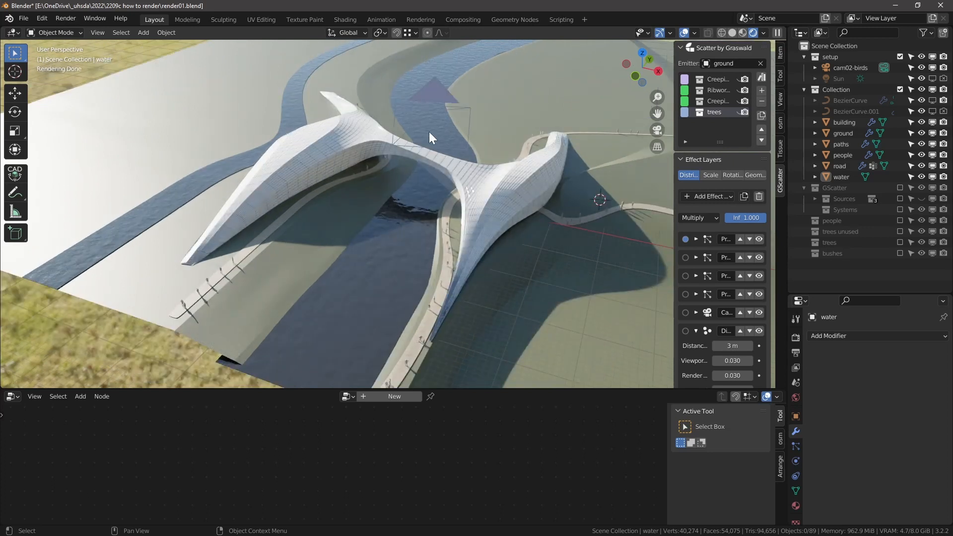
shift+middle_drag(432, 136, 412, 189)
scroll(460, 300, up, 1)
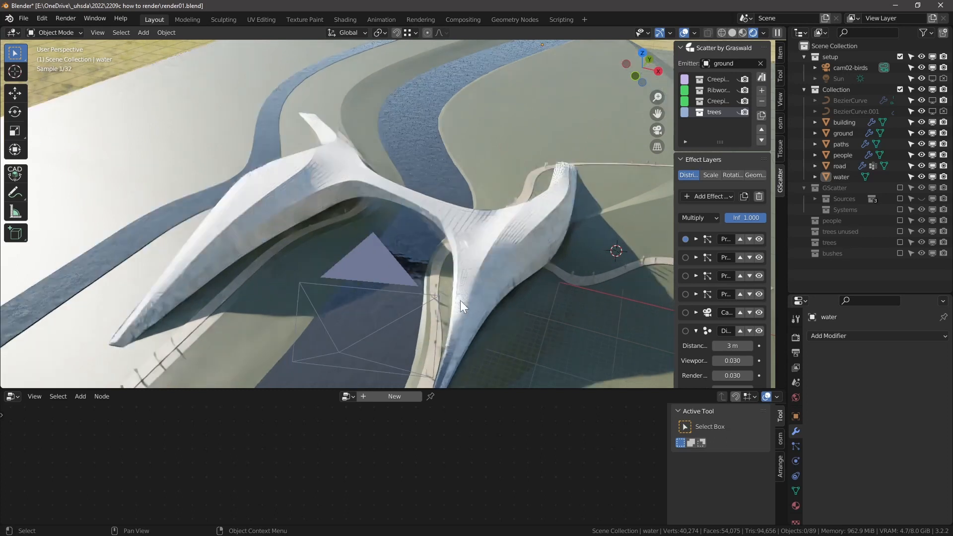
shift+middle_drag(461, 300, 455, 280)
middle_drag(454, 237, 455, 238)
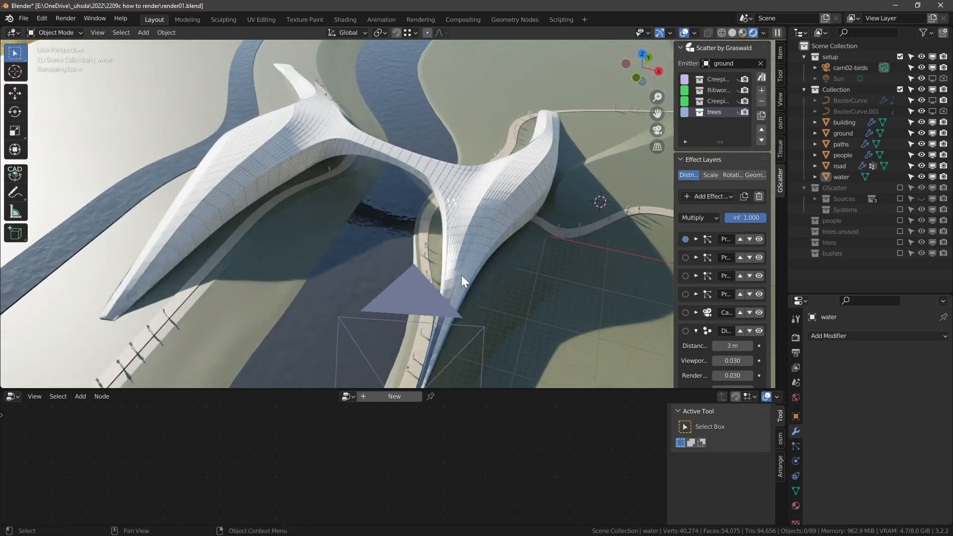
Find the Align Active Camera to View command and look at the scene through the active camera
click(100, 34)
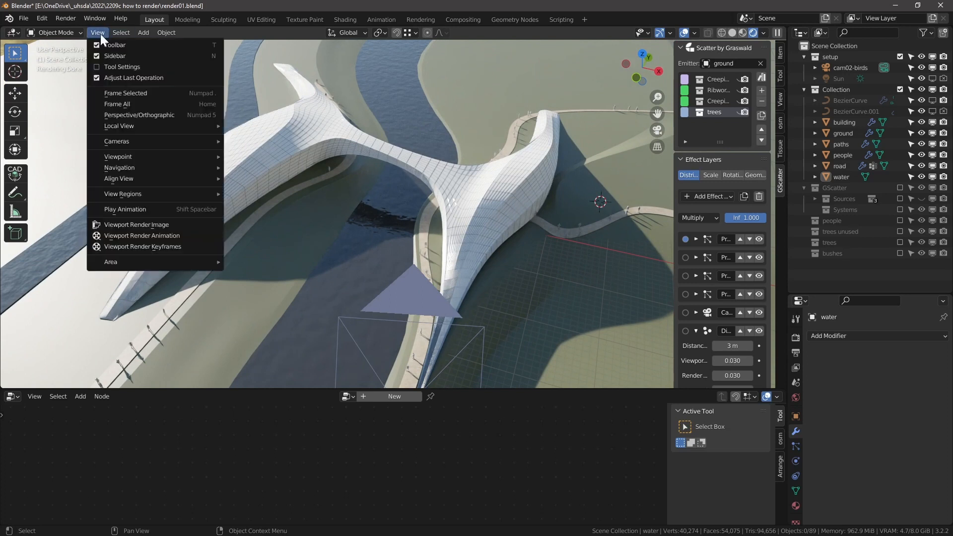
mouse_move(133, 183)
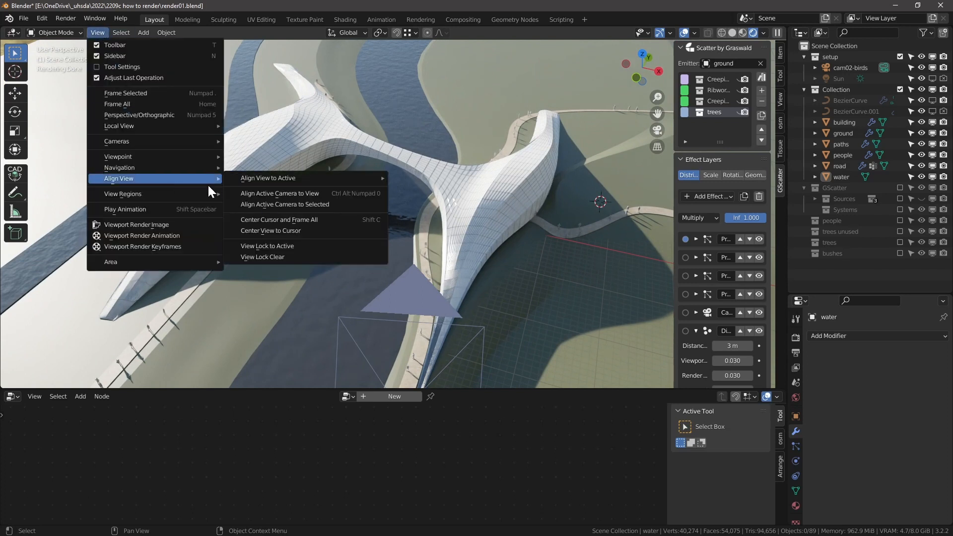
click(288, 194)
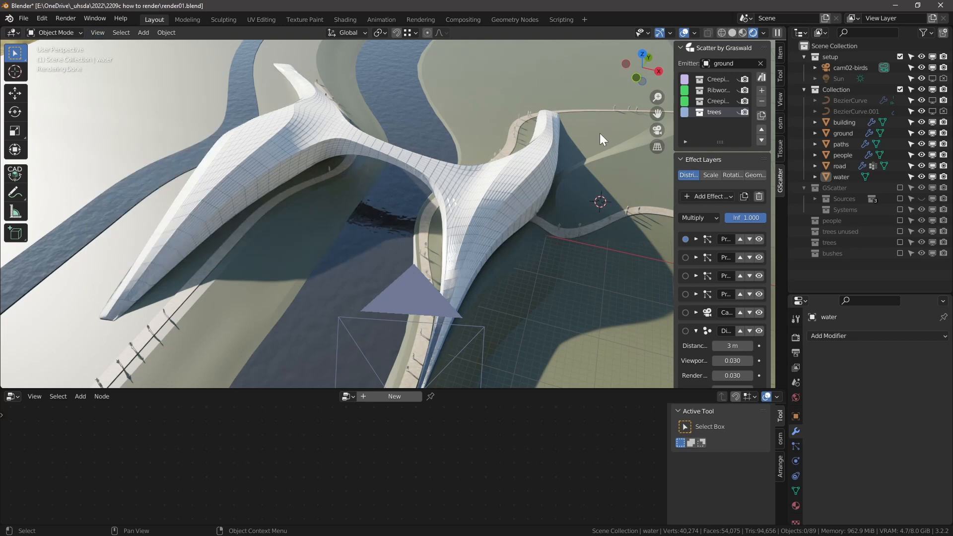
click(658, 130)
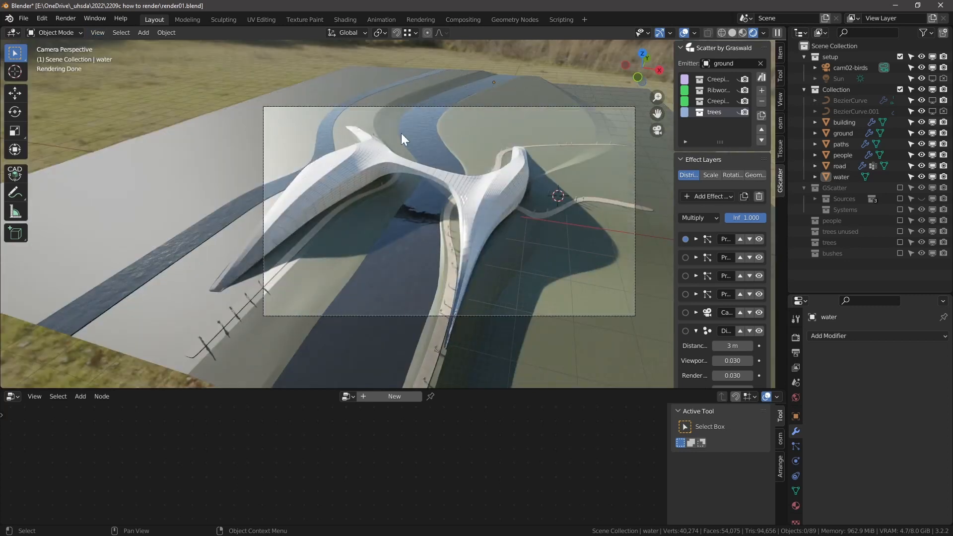
Select the cam02-birds camera and examine the Focal Length in its lens settings
click(512, 106)
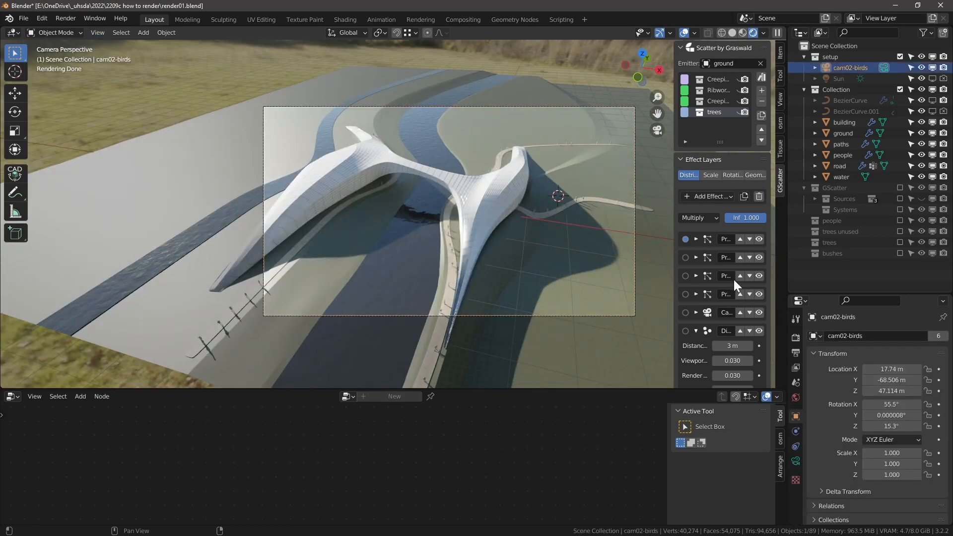
click(799, 461)
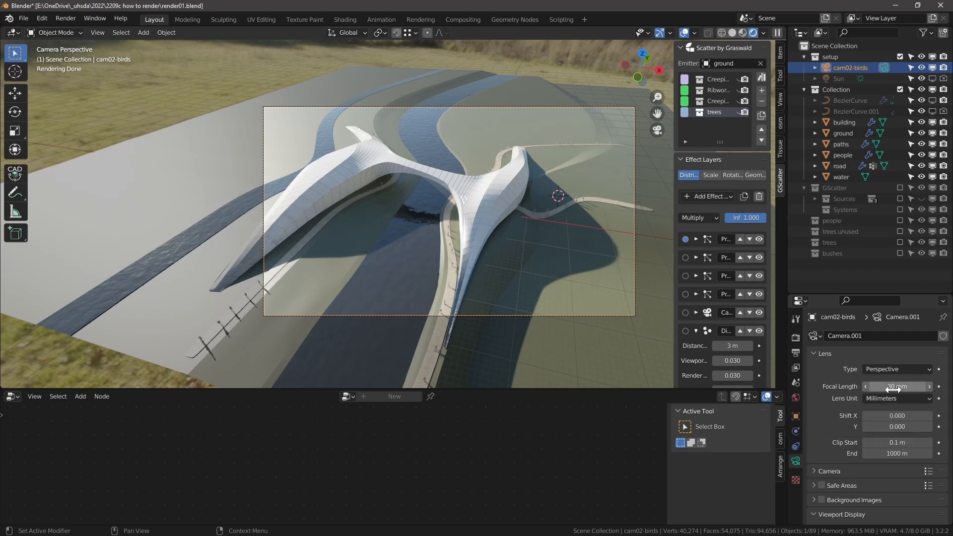
drag(900, 386, 897, 386)
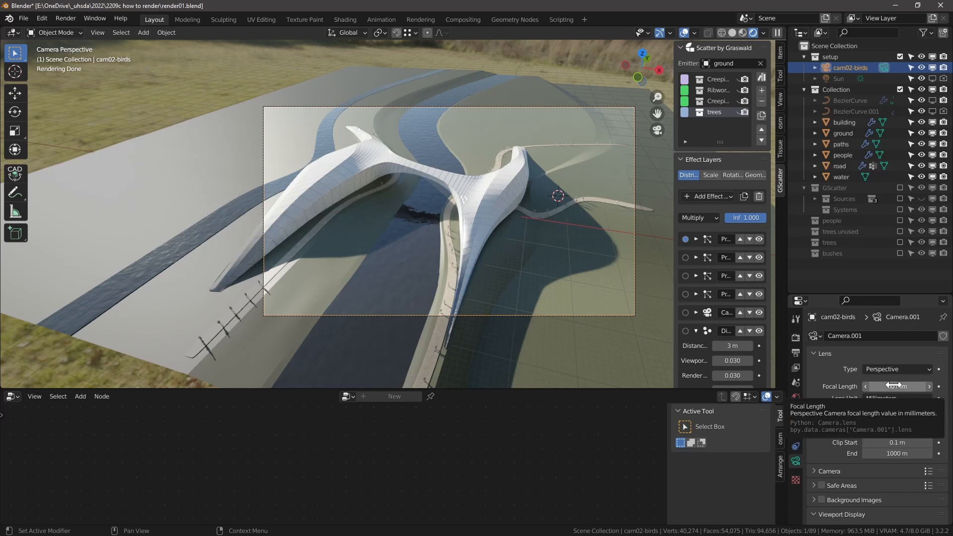
Enlarge the node editor, change it to a Shader Editor in World mode, and frame all the HDRI nodes
drag(521, 389, 260, 365)
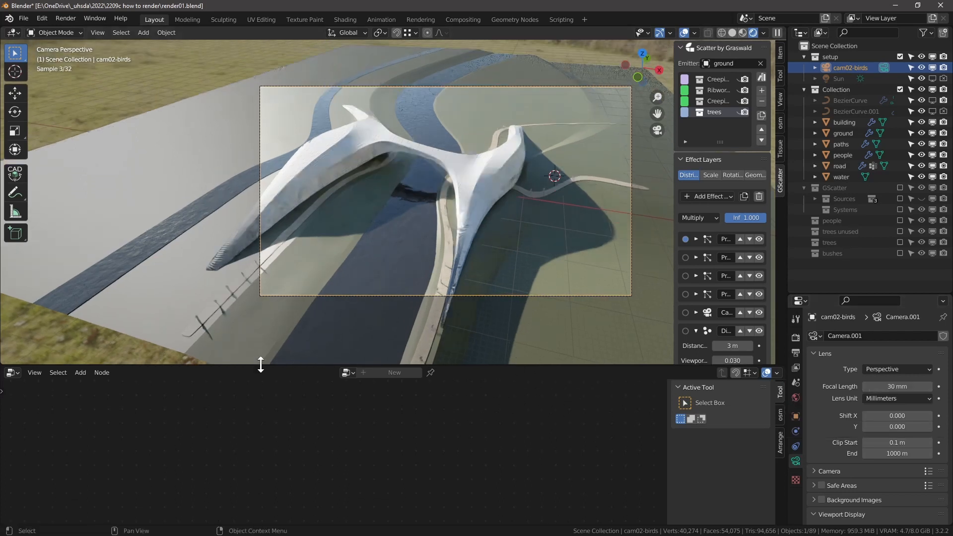
click(12, 372)
click(39, 469)
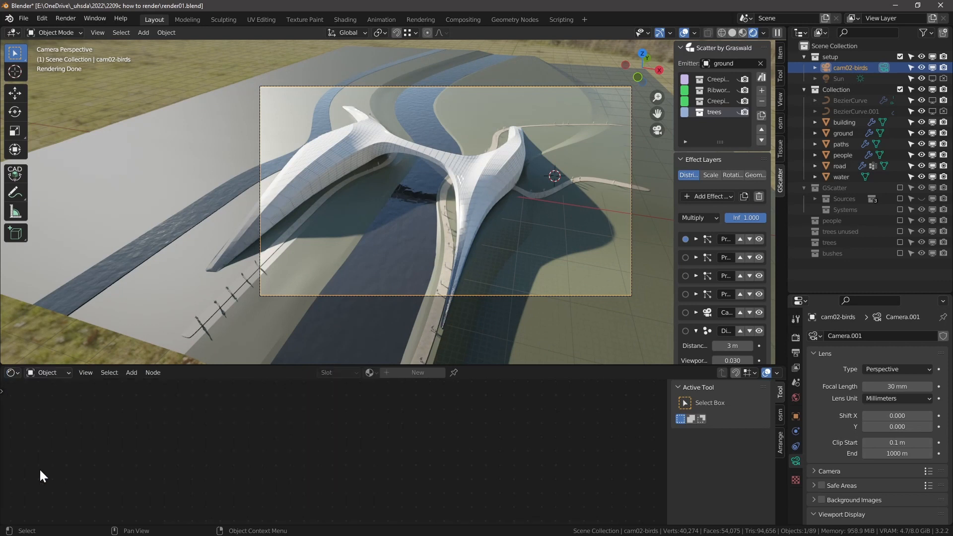
click(35, 374)
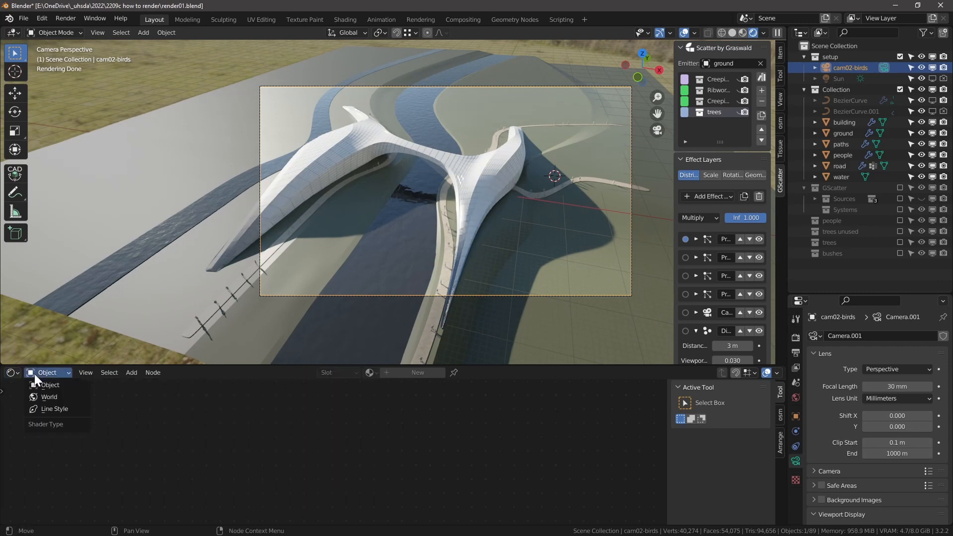
click(55, 400)
key(Home)
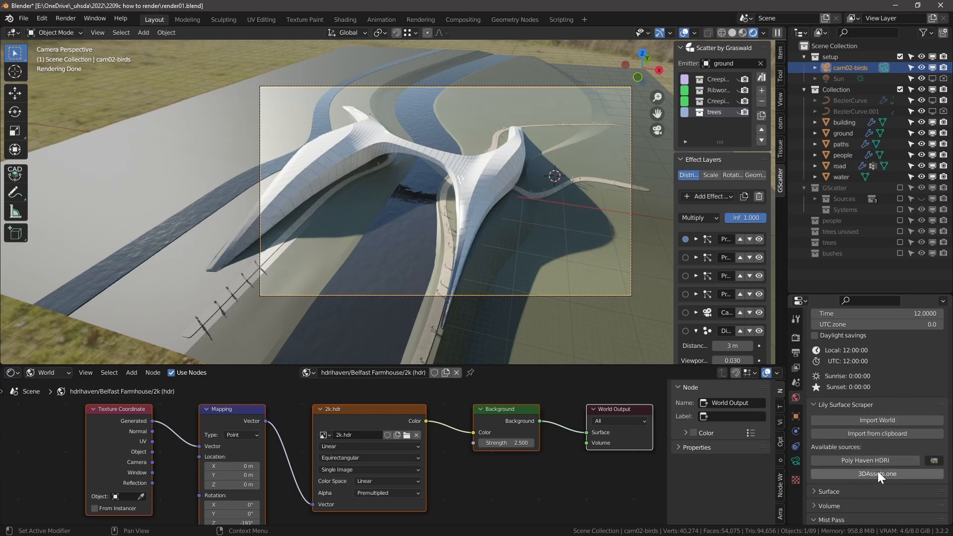
Open Poly Haven's HDRI library from Lily Surface Scraper, choose Outdoor Workshop, and get its page address
click(863, 462)
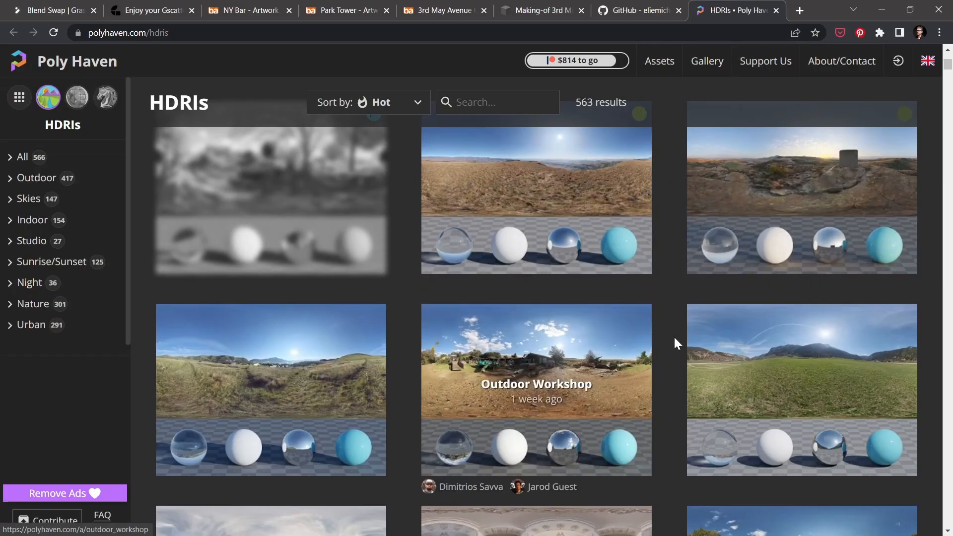
scroll(720, 317, down, 1)
click(555, 311)
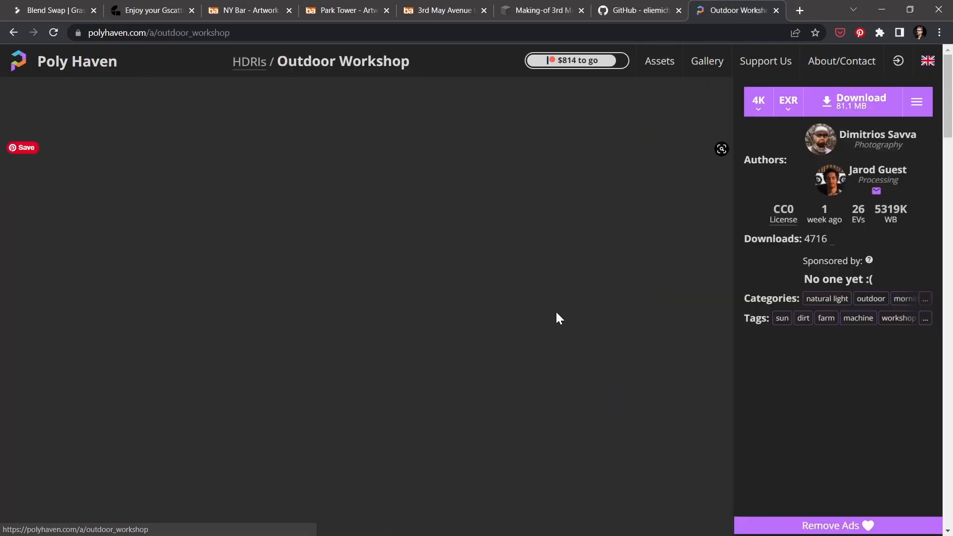
key(ctrl+l)
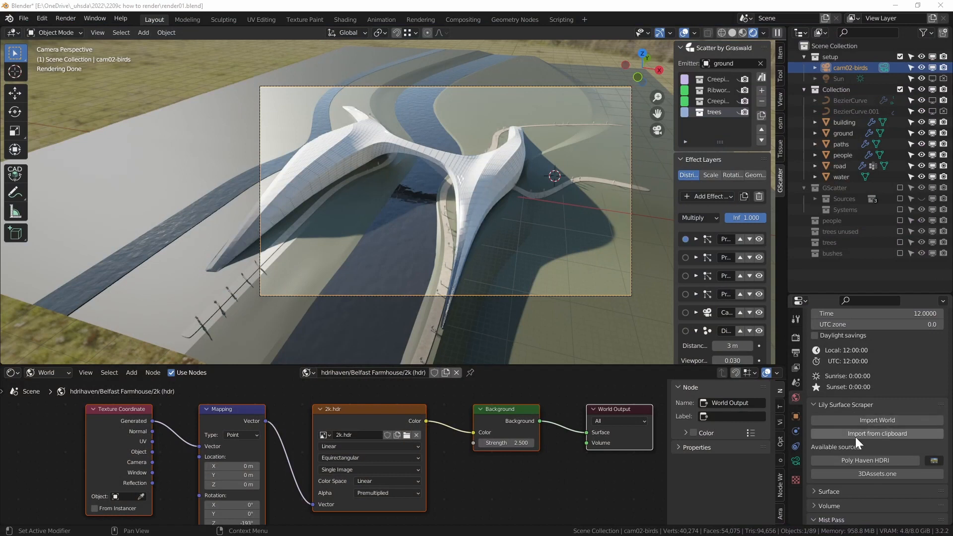
Start importing the copied HDRI from the clipboard, examine its resolution variants such as 2k (hdr), and leave the dialog without importing
click(856, 435)
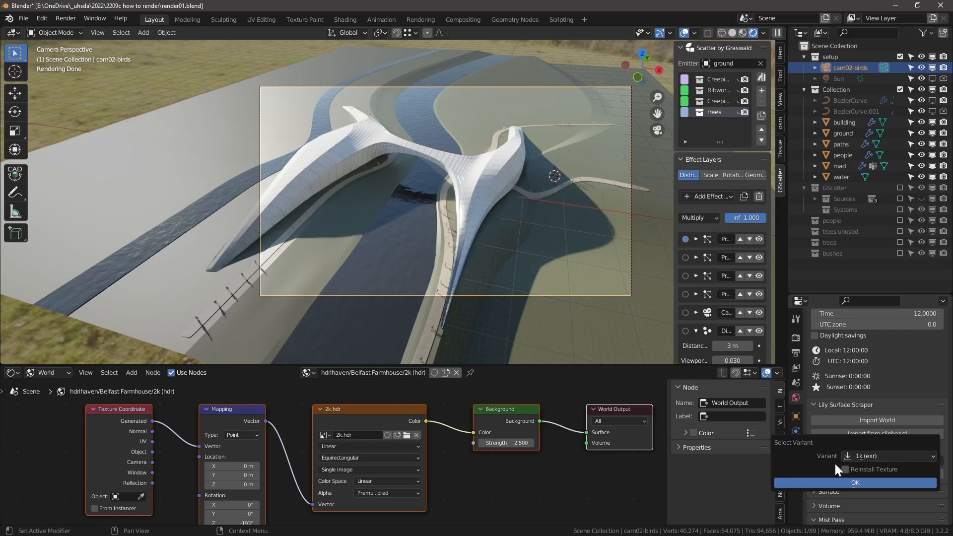
click(864, 458)
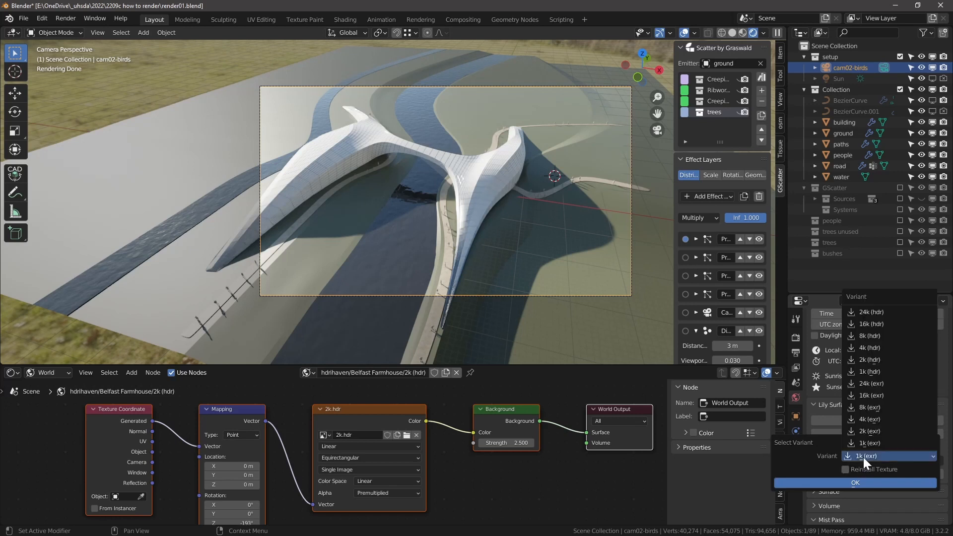
click(871, 359)
click(919, 447)
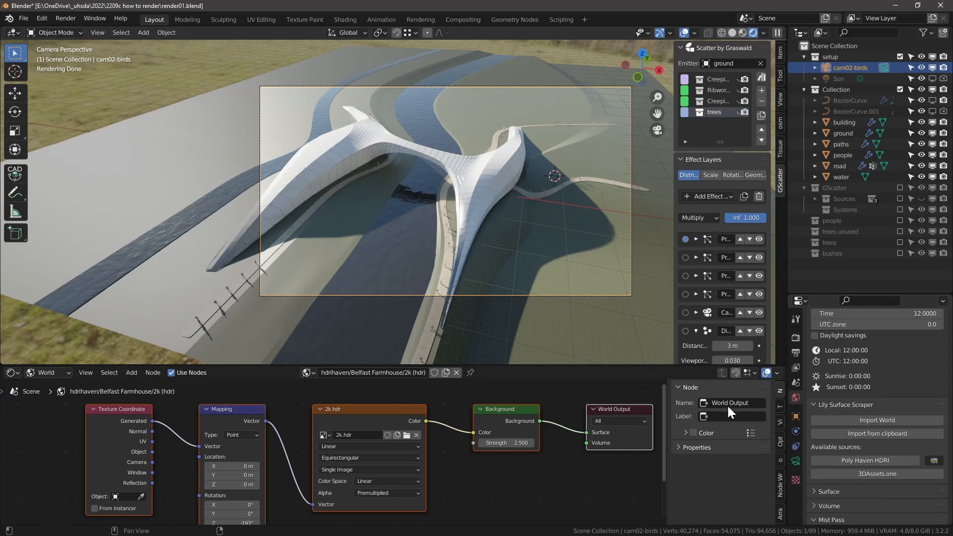
Select the paths object and examine the Lily Surface Scraper import sources in its material settings
click(446, 190)
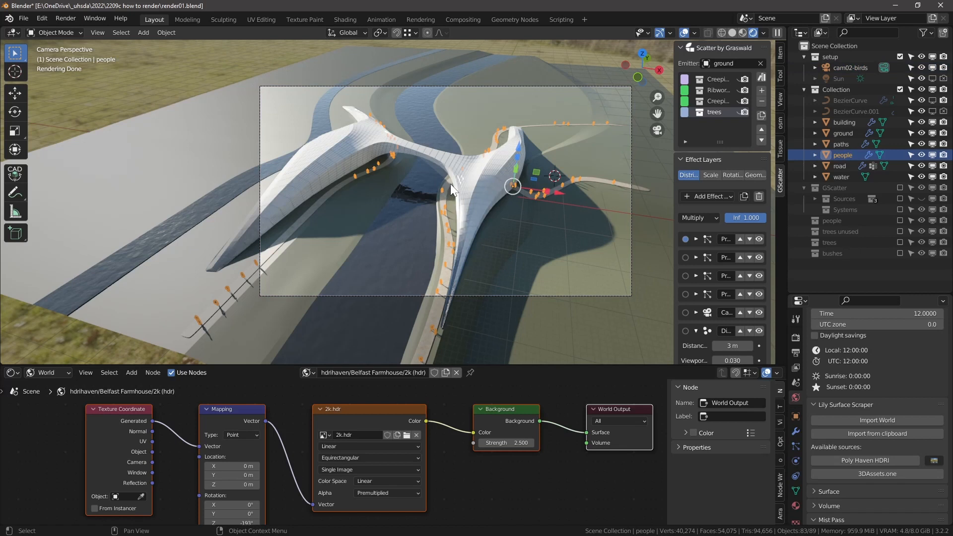
click(452, 185)
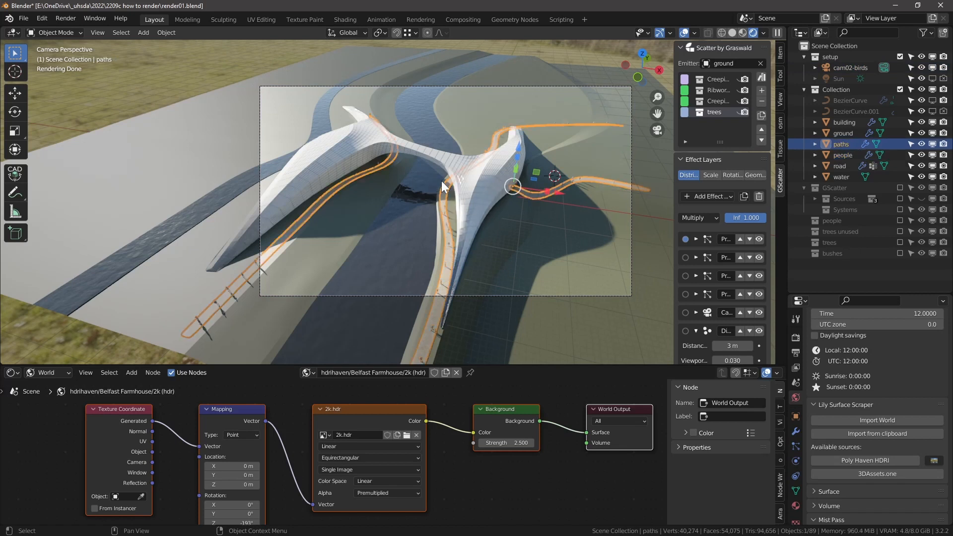
click(800, 508)
scroll(830, 452, down, 15)
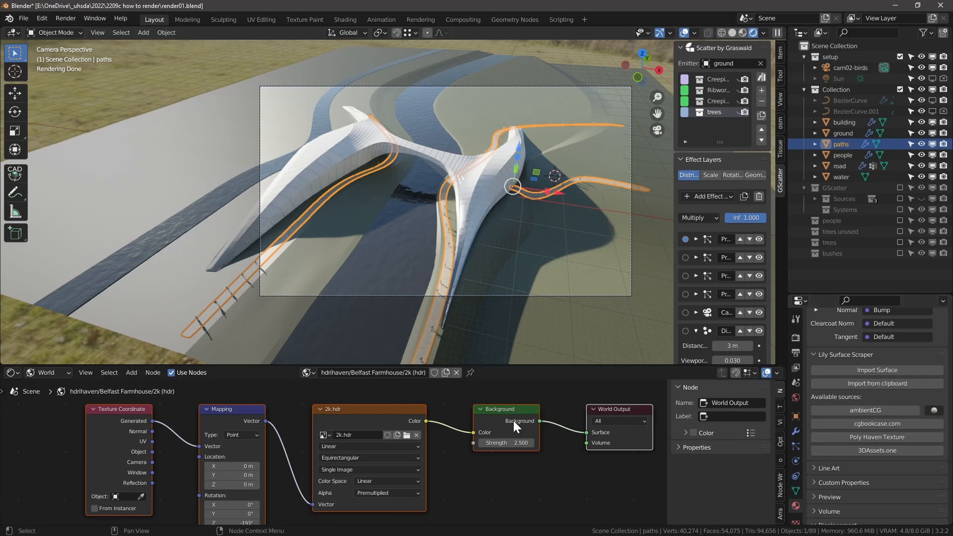
Try a Z rotation of about -134° in the HDRI's Mapping node, cancel it, and return to the camera view
middle_drag(371, 197, 431, 210)
scroll(298, 477, down, 2)
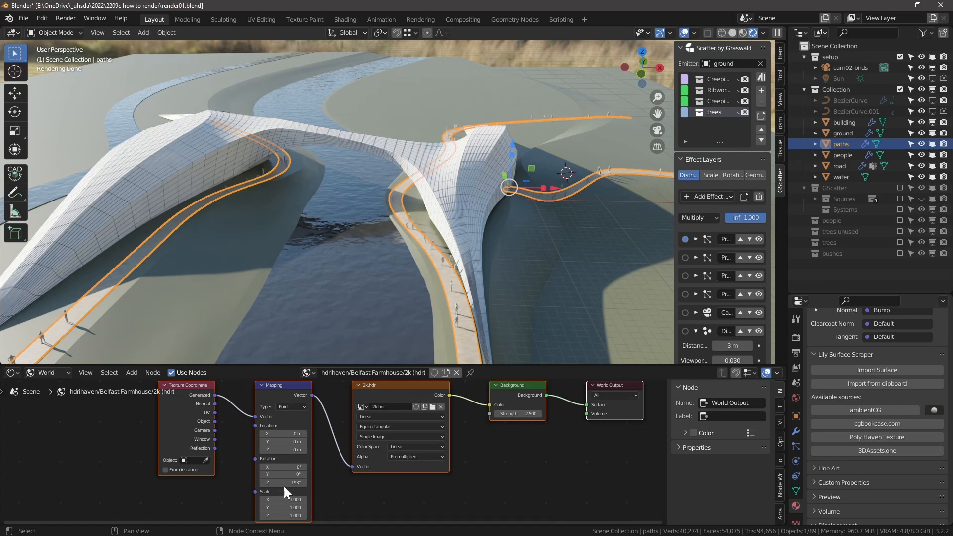
mouse_move(279, 487)
mouse_down()
mouse_move(300, 487)
mouse_move(294, 483)
mouse_up()
key(Escape)
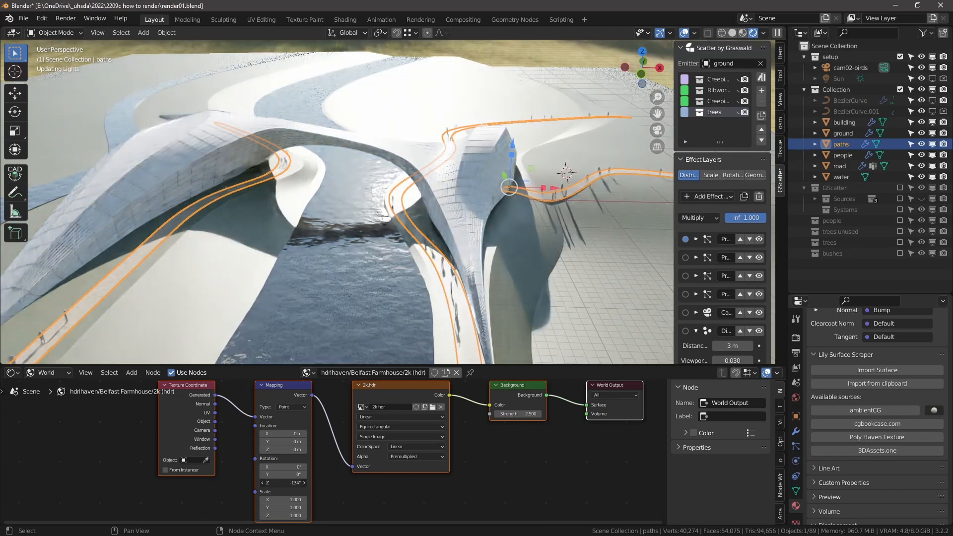
click(657, 130)
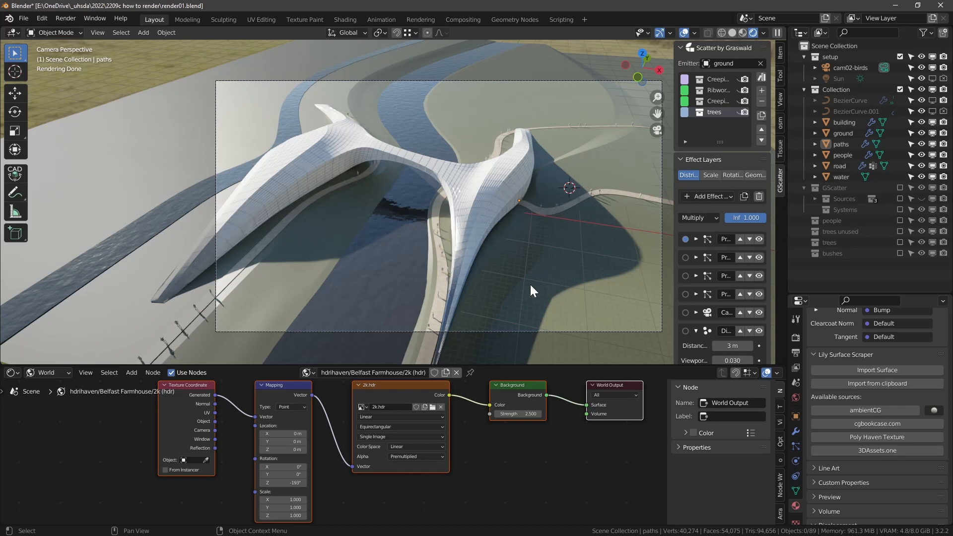
Widen the GScatter sidebar and look through the plant assets in the GScatter Asset Browser without adding one
drag(673, 157, 629, 158)
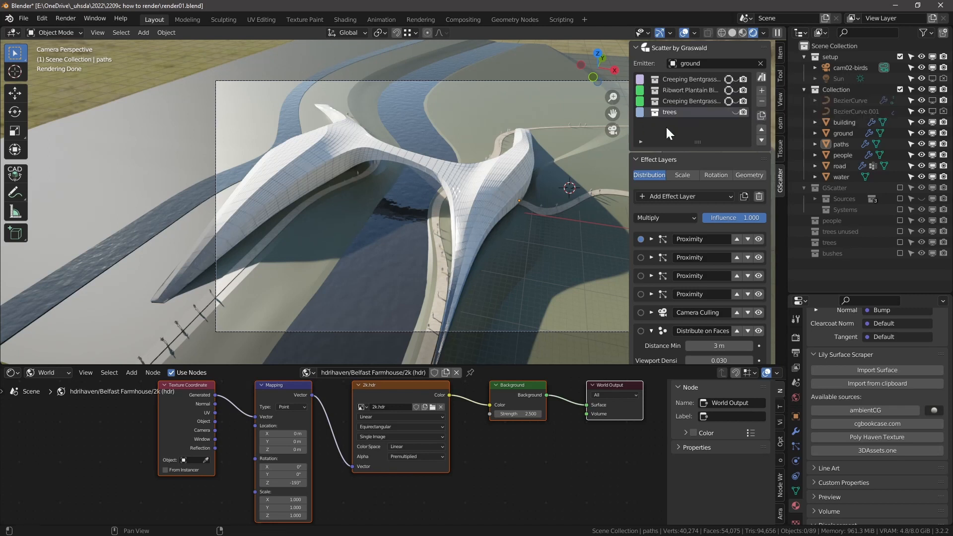
click(761, 77)
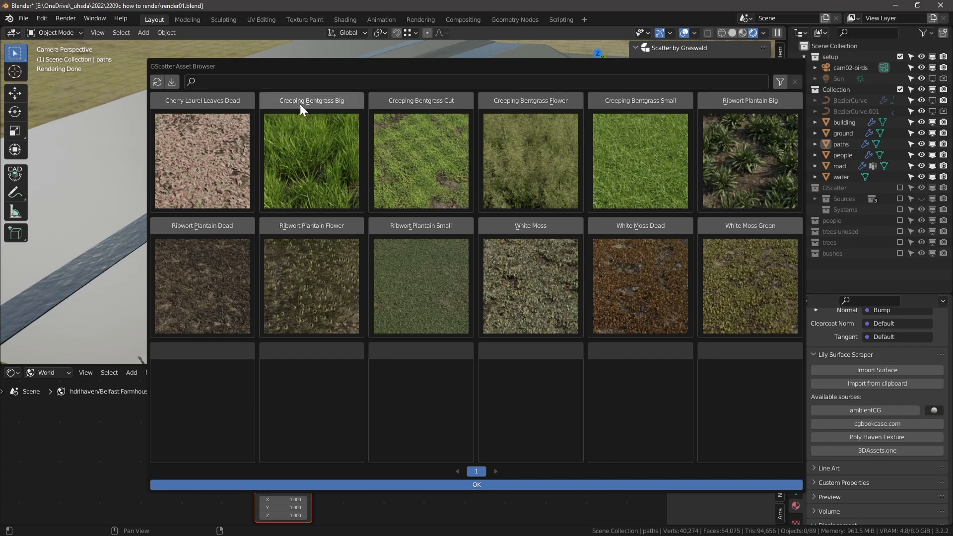
click(324, 170)
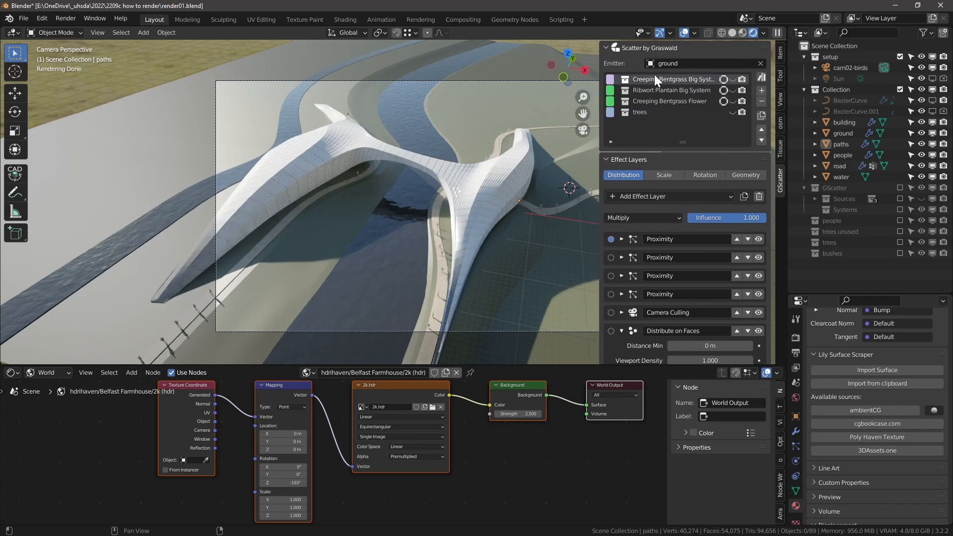
Show the Creeping Bentgrass Big System in the viewport and review its Distribution, Scale, Rotation and Geometry effect layers
click(733, 79)
scroll(559, 85, up, 3)
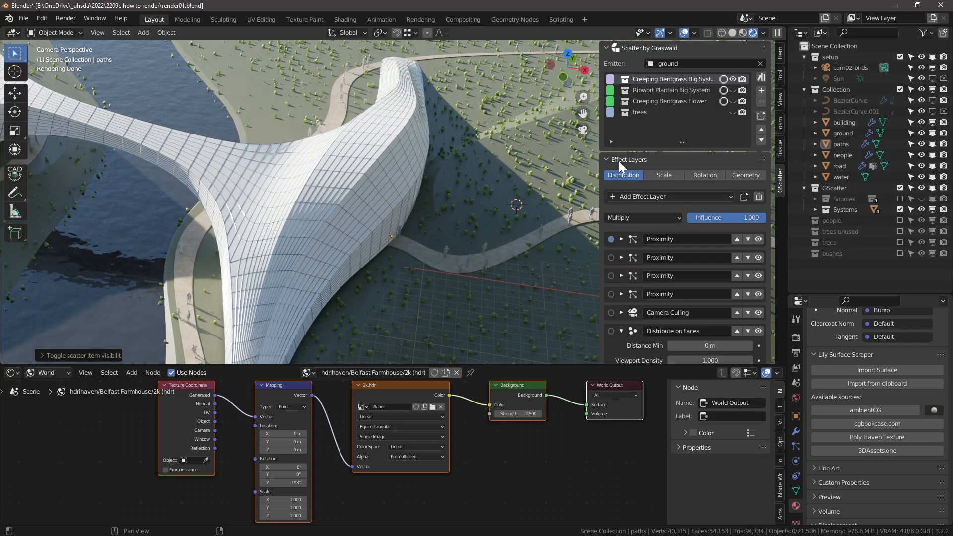
click(665, 174)
click(699, 176)
click(745, 175)
click(628, 293)
click(708, 174)
click(671, 178)
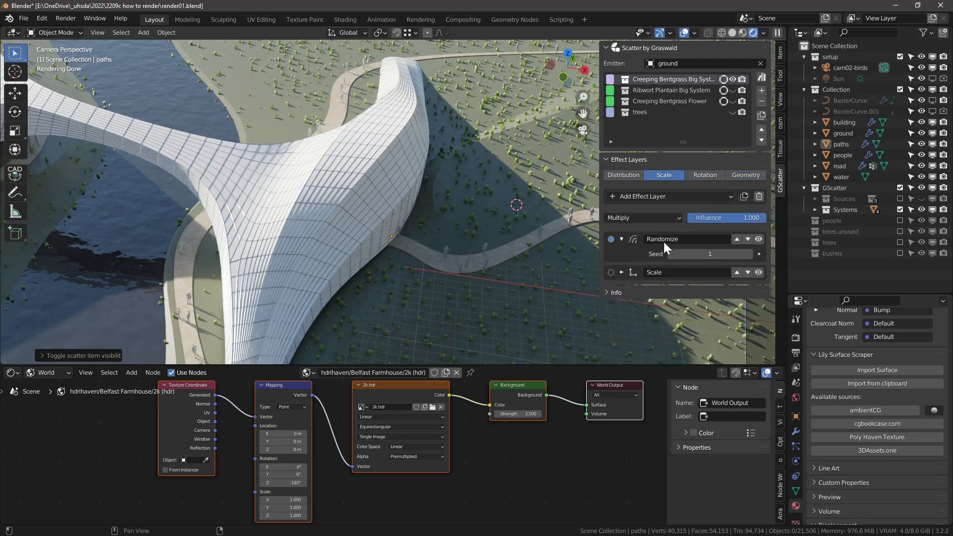
click(623, 174)
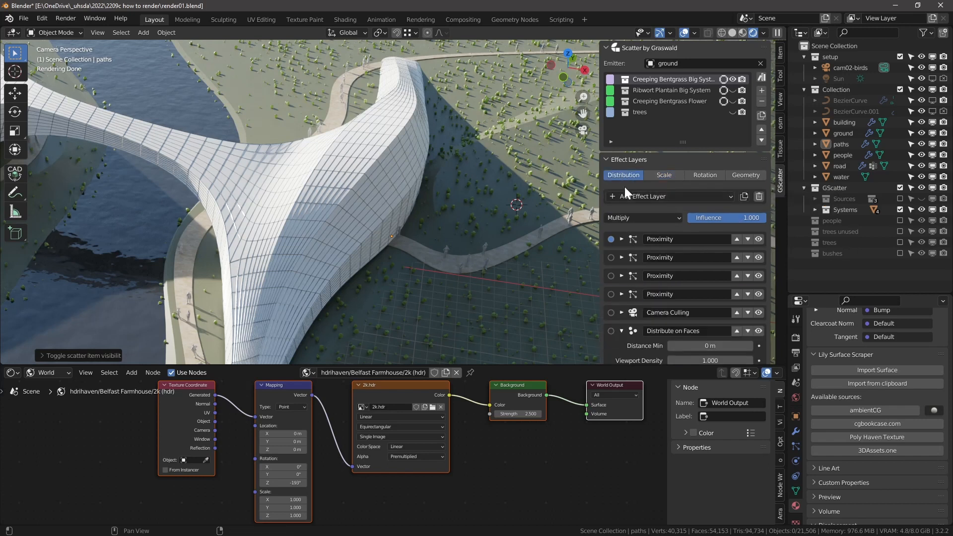
Select the Creeping Bentgrass Big System from the Systems collection and display its whole node tree in a Geometry Node Editor
click(564, 187)
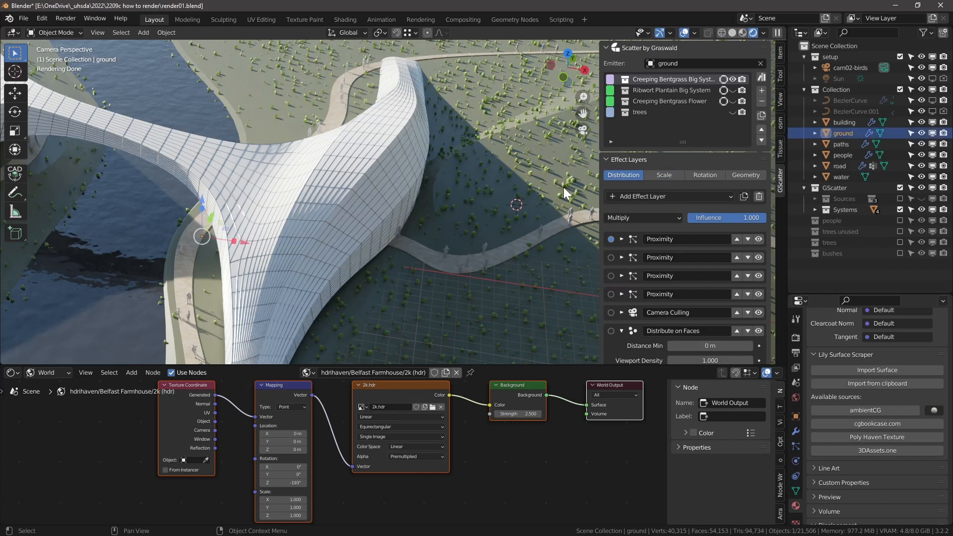
click(817, 212)
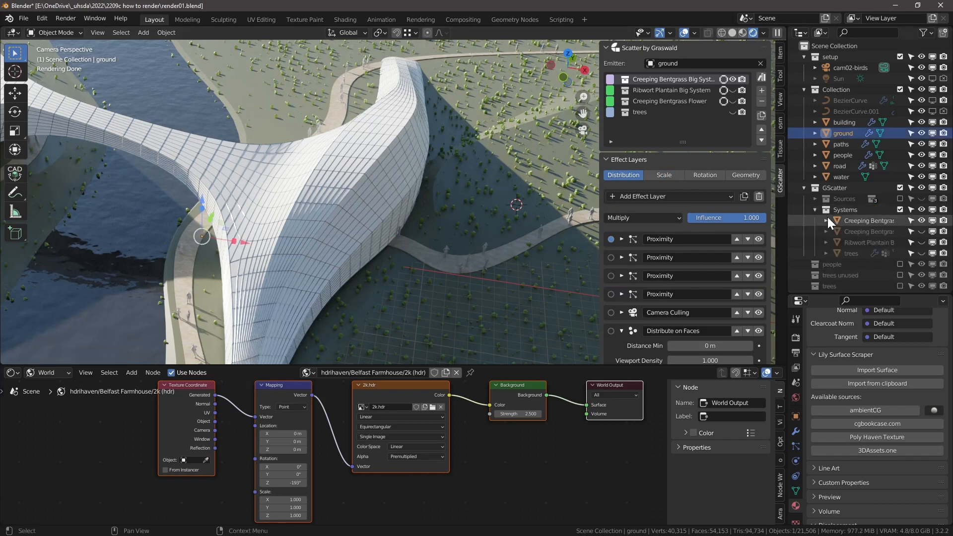
click(849, 220)
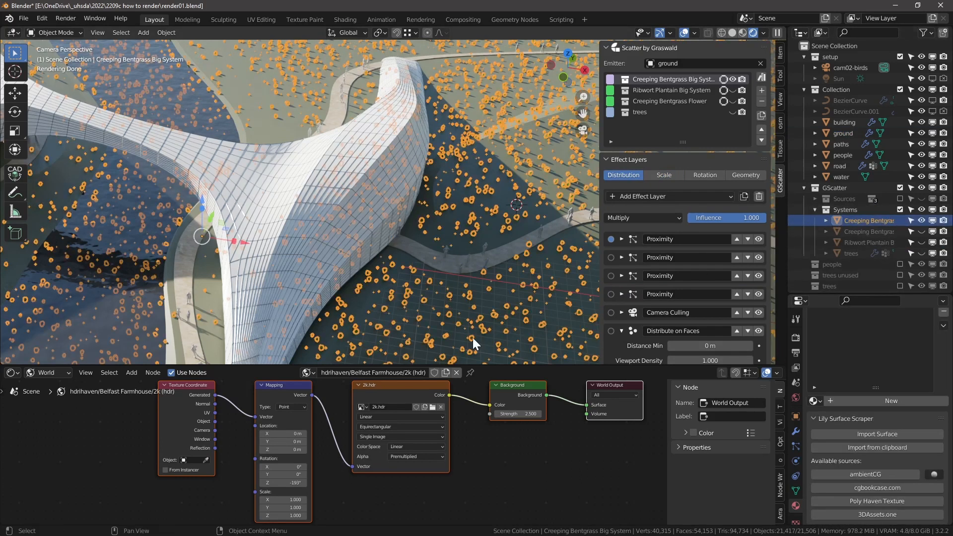
click(13, 373)
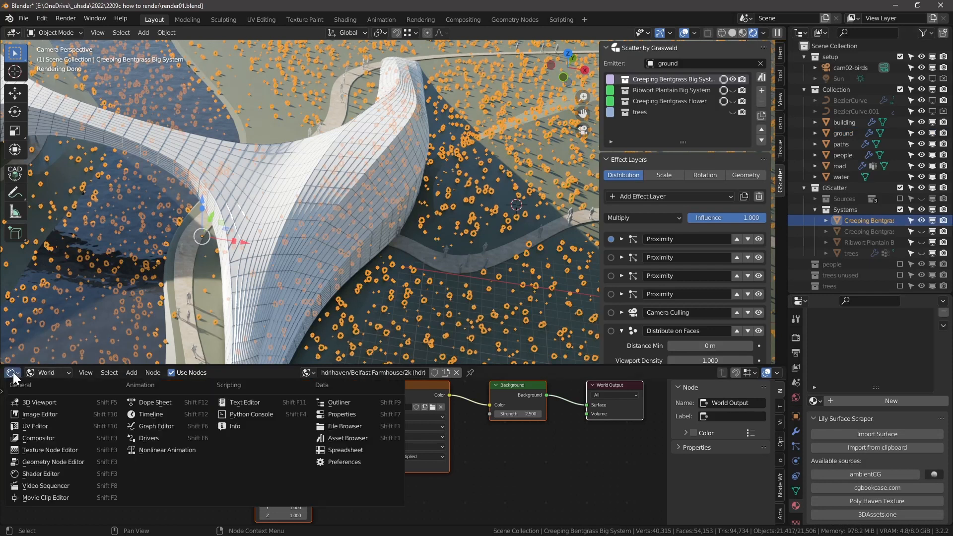
click(42, 457)
key(Home)
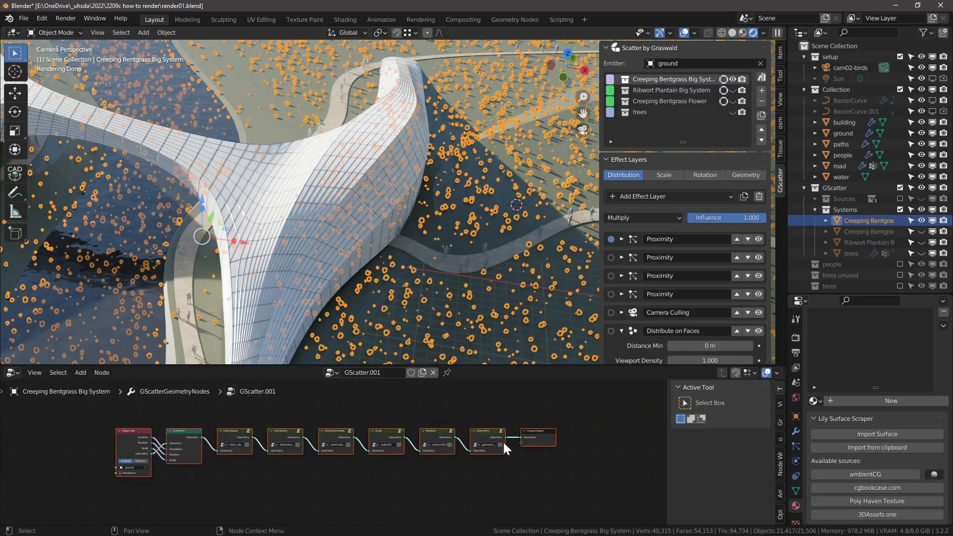
scroll(191, 464, up, 2)
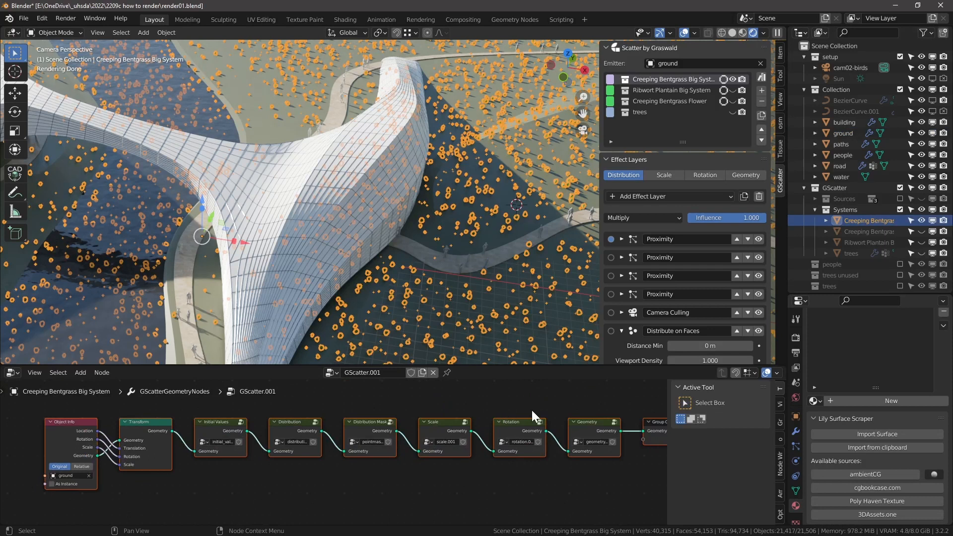
key(n)
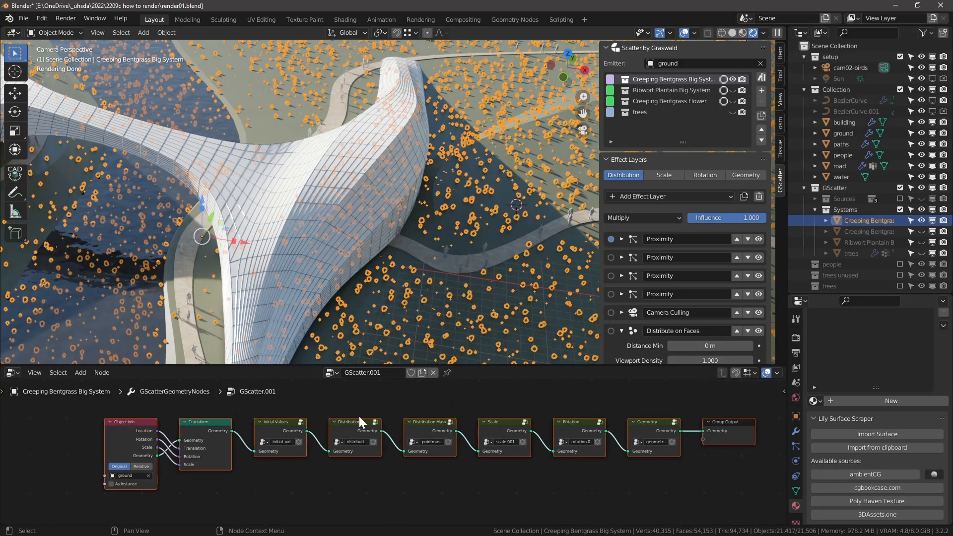
Examine the nodes inside the Distribution group and its paths Proximity group, and return to the top-level GScatter tree
click(267, 413)
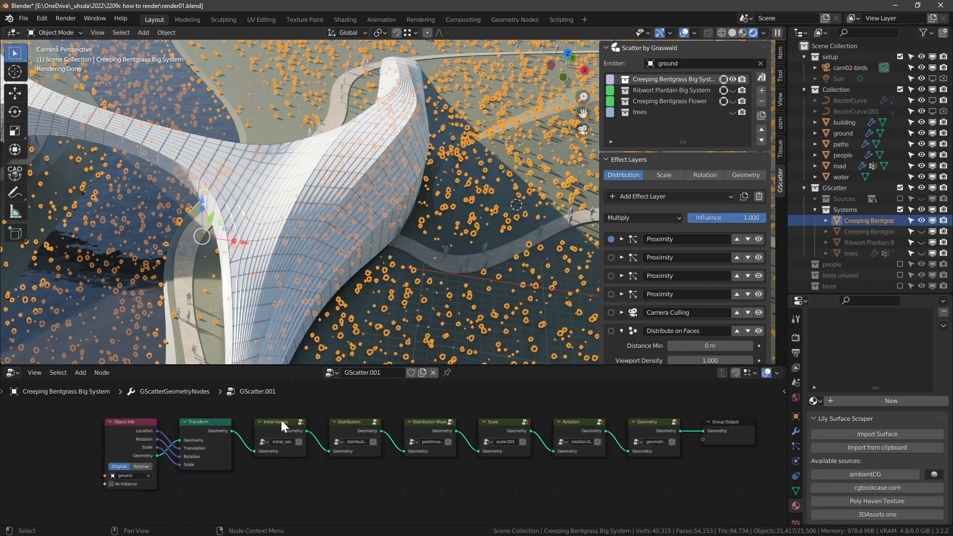
click(365, 427)
key(Tab)
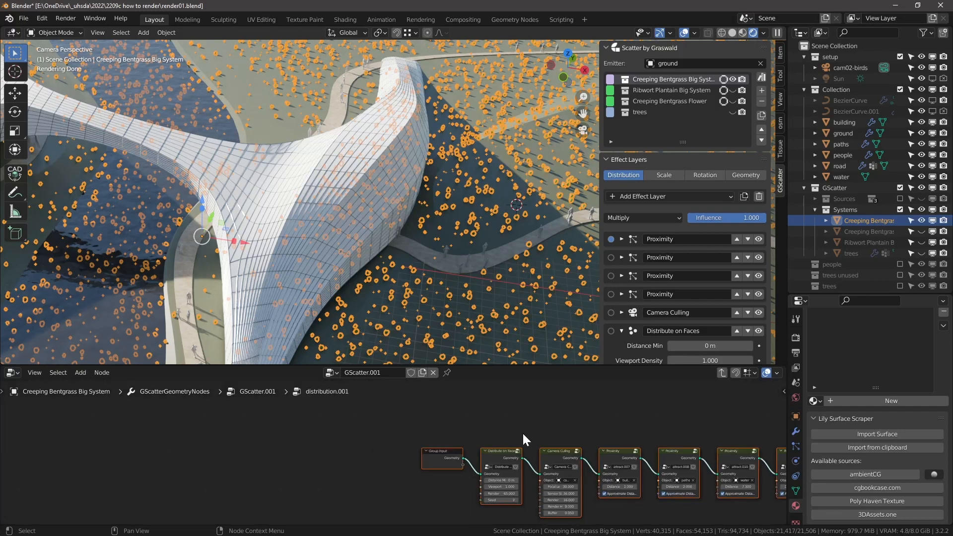
scroll(550, 457, up, 4)
click(632, 444)
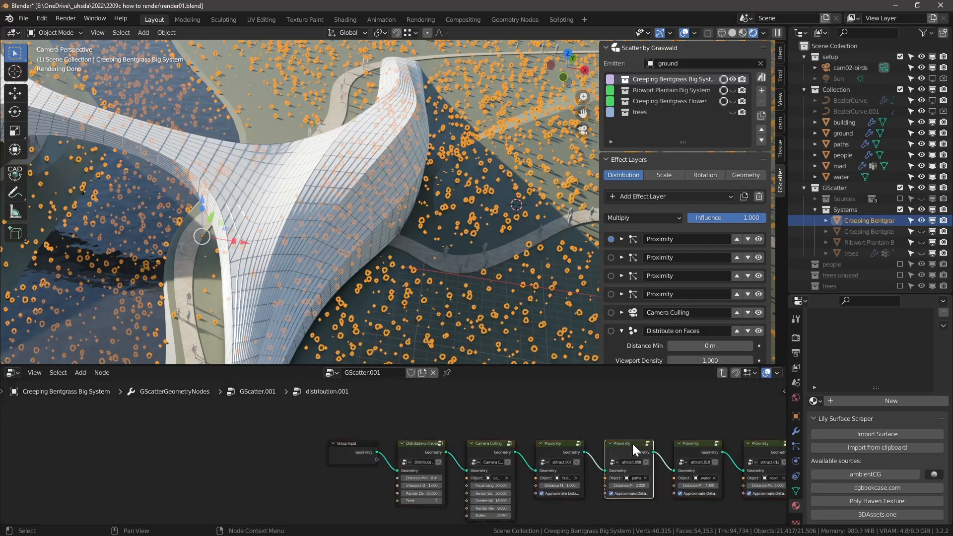
key(Tab)
scroll(538, 441, down, 8)
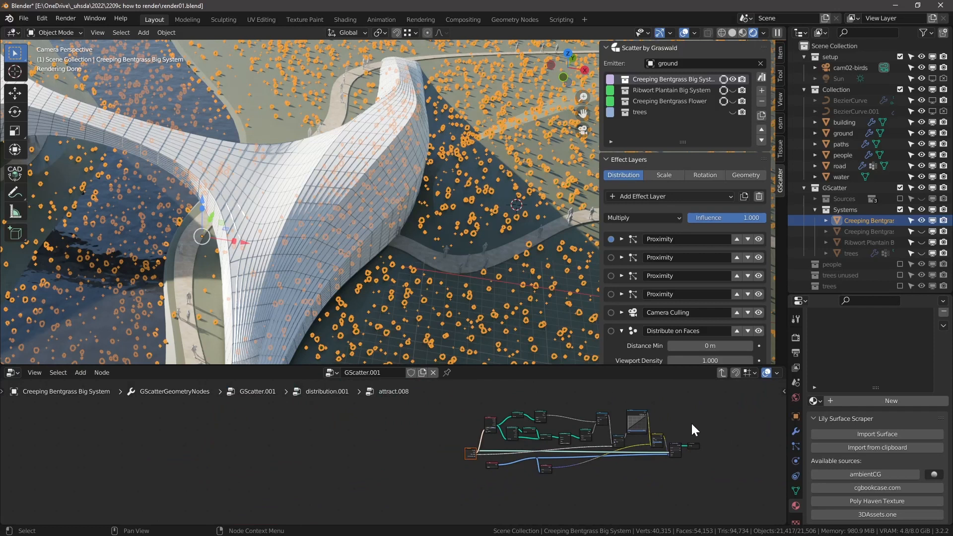
click(721, 372)
click(721, 373)
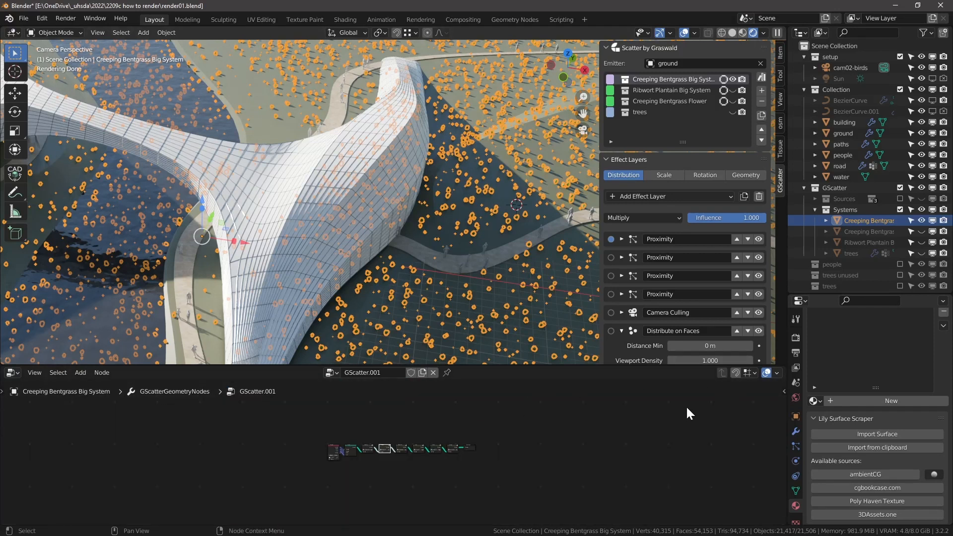
scroll(541, 433, up, 2)
scroll(643, 228, down, 1)
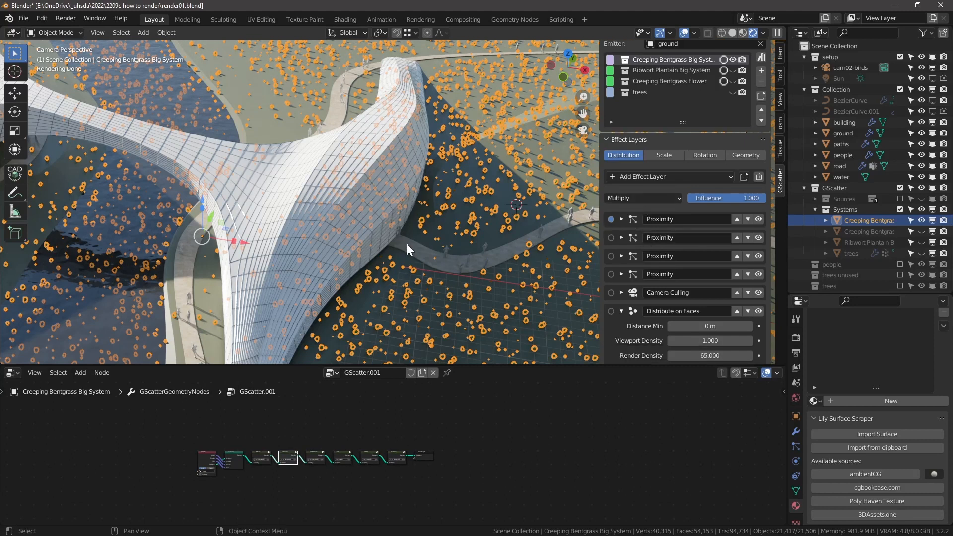
Enlarge the 3D viewport, examine the Distribute on Faces settings against the scattered grass, and collapse that effect layer
shift+middle_drag(436, 281, 443, 249)
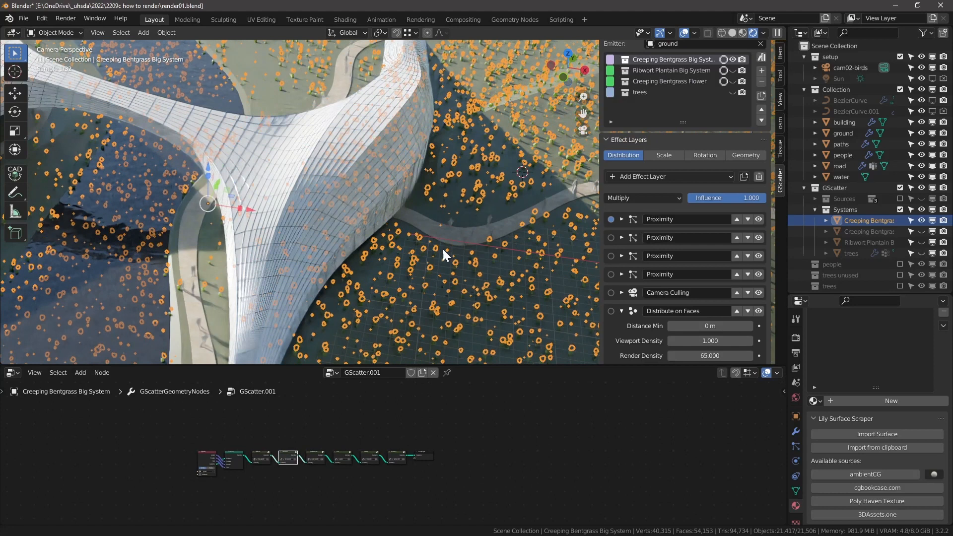
scroll(678, 268, down, 1)
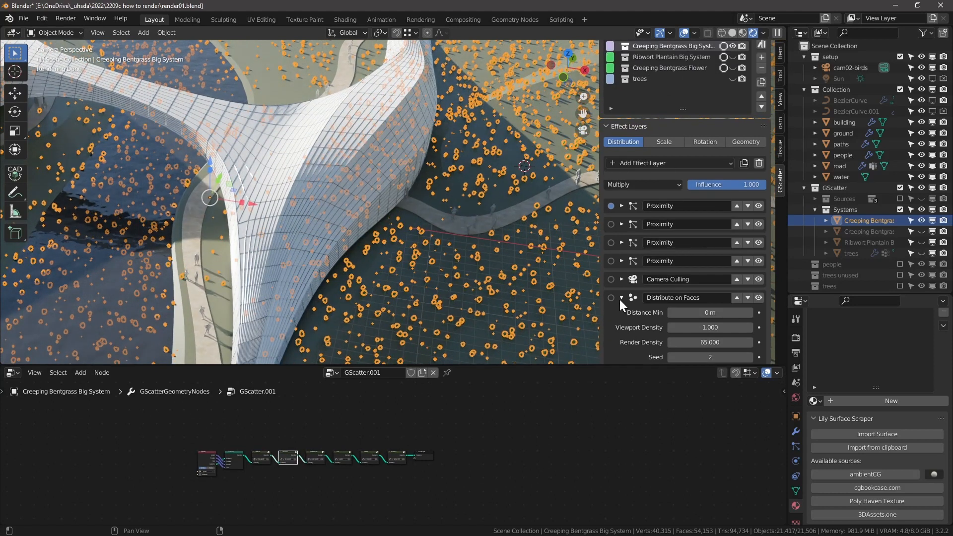
scroll(641, 303, down, 1)
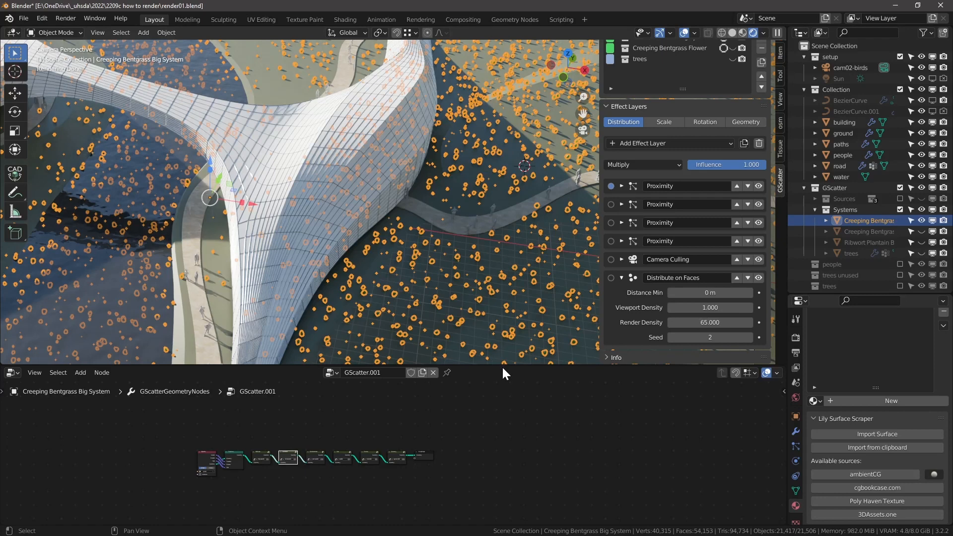
drag(502, 368, 502, 485)
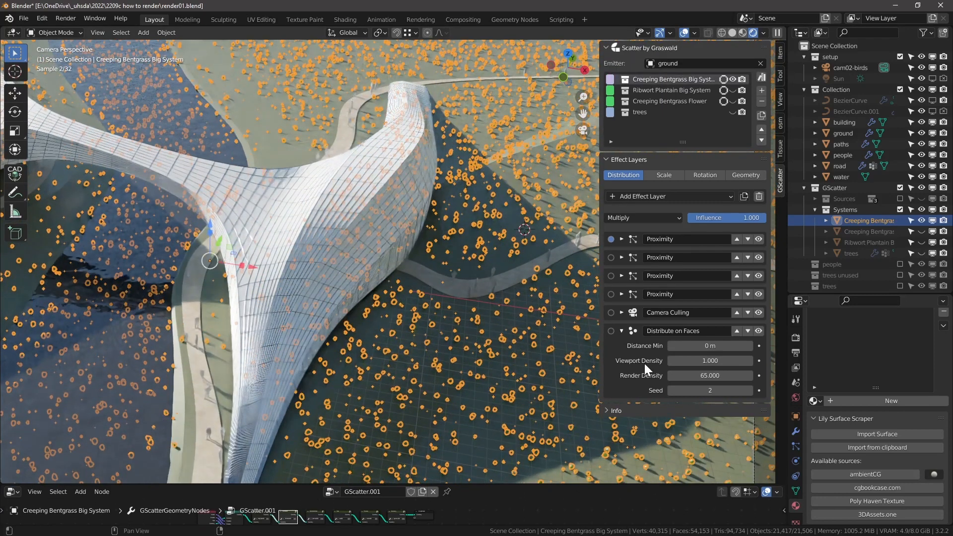
scroll(521, 272, down, 4)
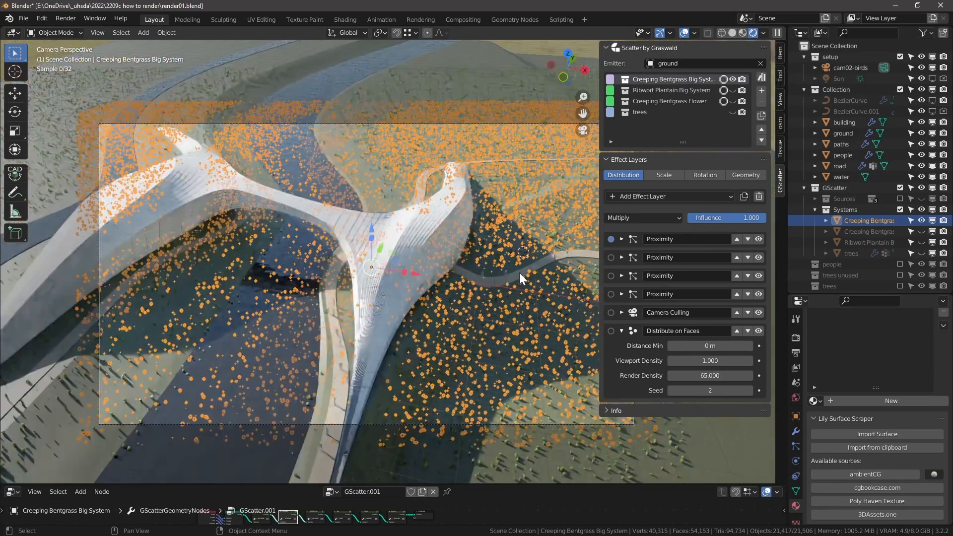
scroll(519, 273, down, 2)
scroll(452, 303, down, 2)
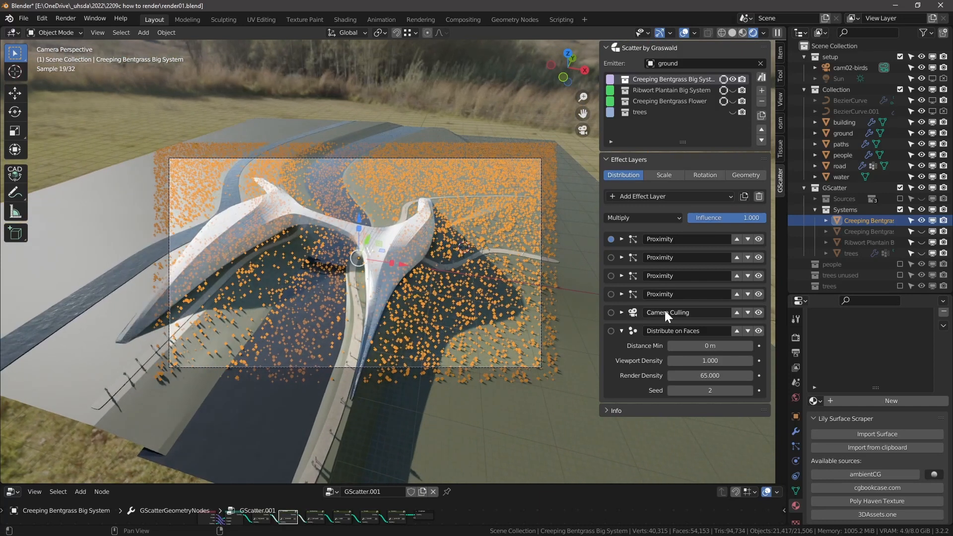
click(622, 331)
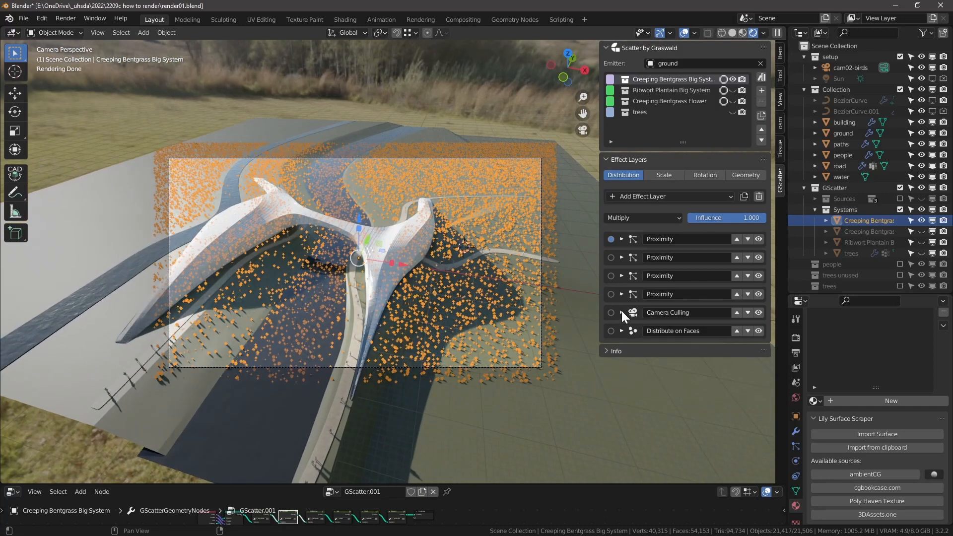
In the Camera Culling layer, try a Focal Length of 50 and restore it to 30
click(622, 312)
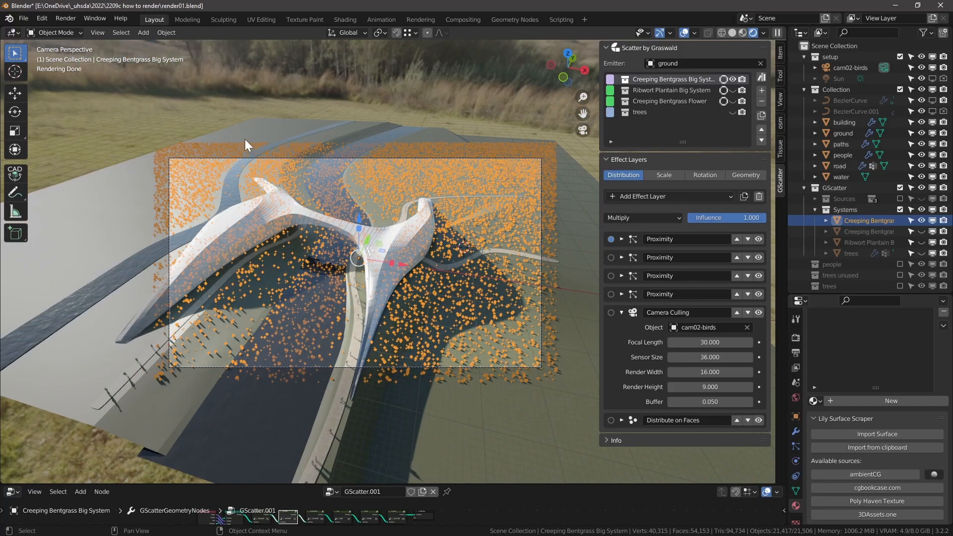
click(709, 343)
text(50)
key(Return)
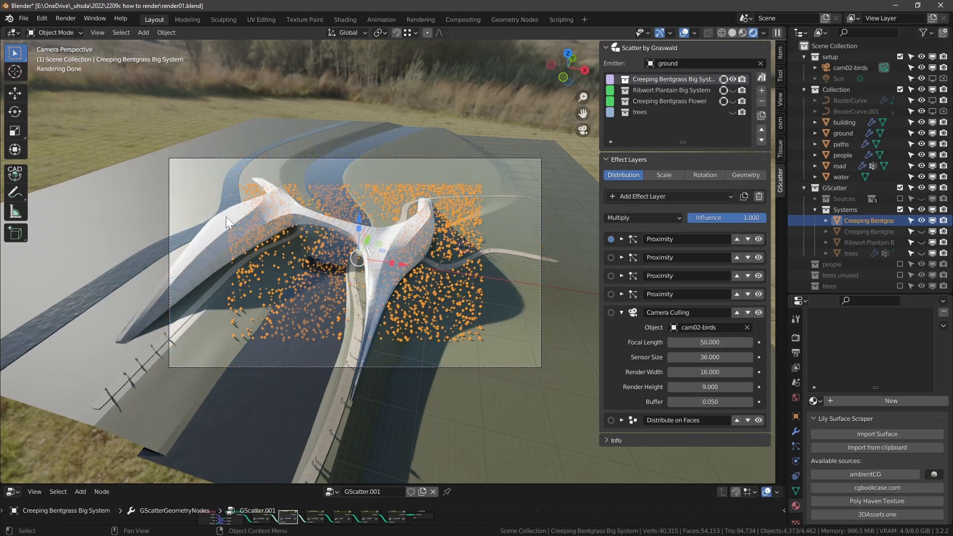
click(691, 343)
text(30)
key(Return)
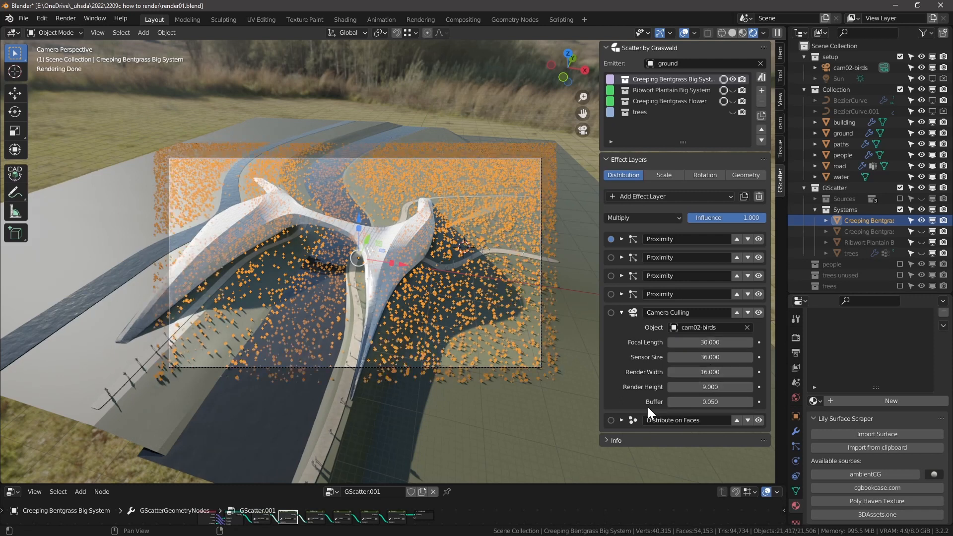
Try a Camera Culling Buffer of 0 and restore it to 0.05
click(676, 402)
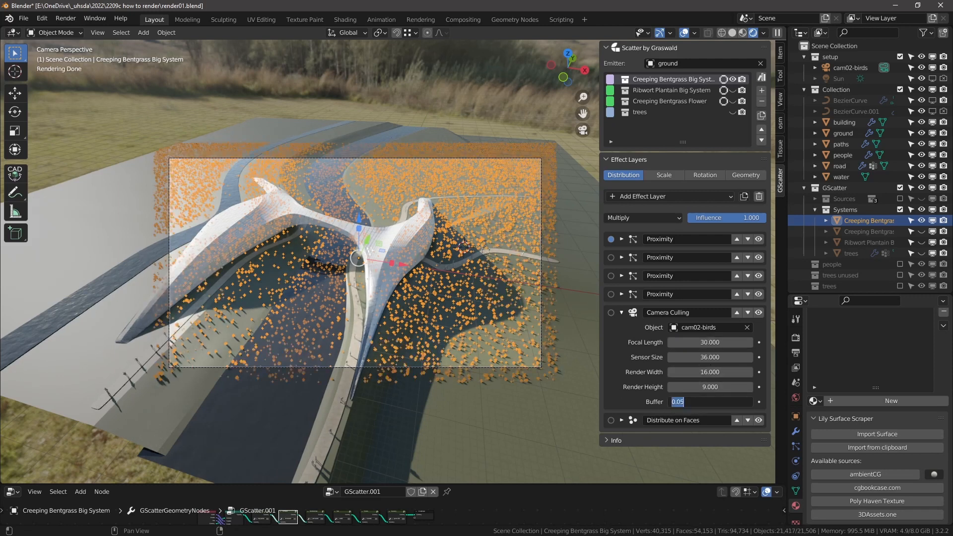
text(0)
key(Return)
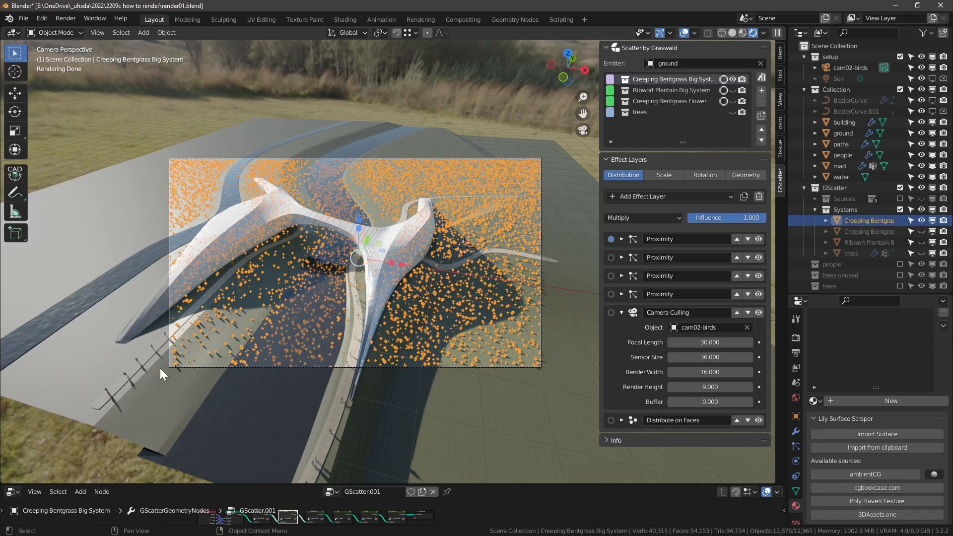
click(681, 402)
text(0.0)
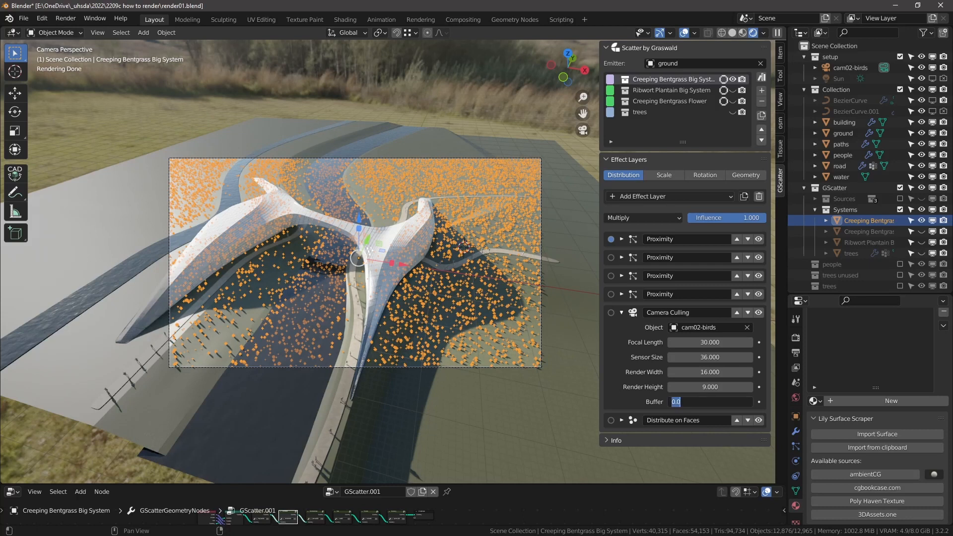
text(5)
key(Return)
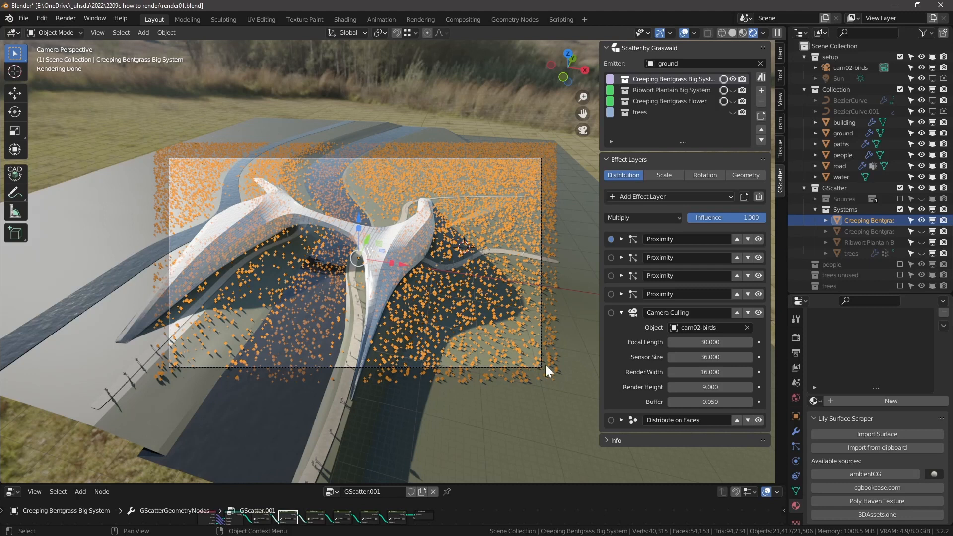
Set the Camera Culling Buffer to 0.07 and collapse that effect layer
double_click(710, 402)
key(BackSpace)
text(7)
key(Return)
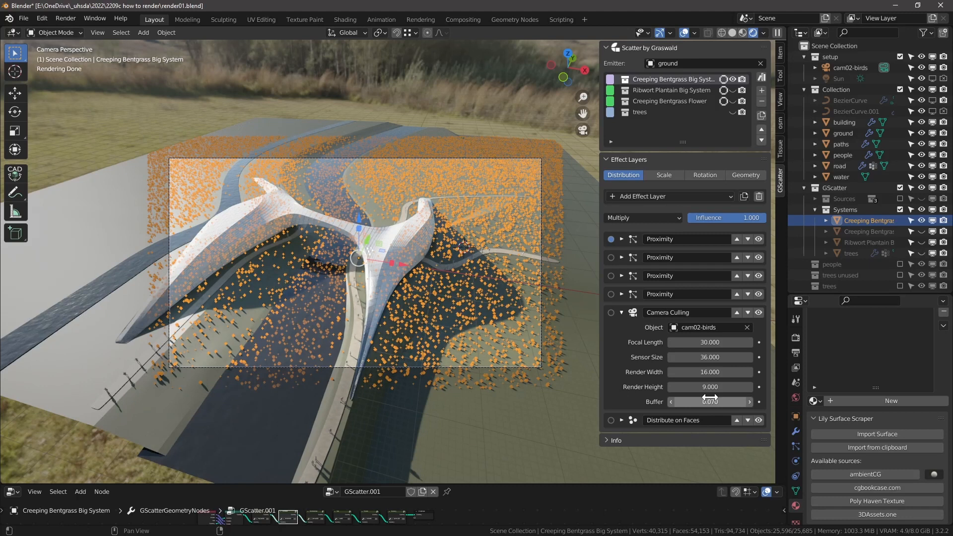
click(622, 313)
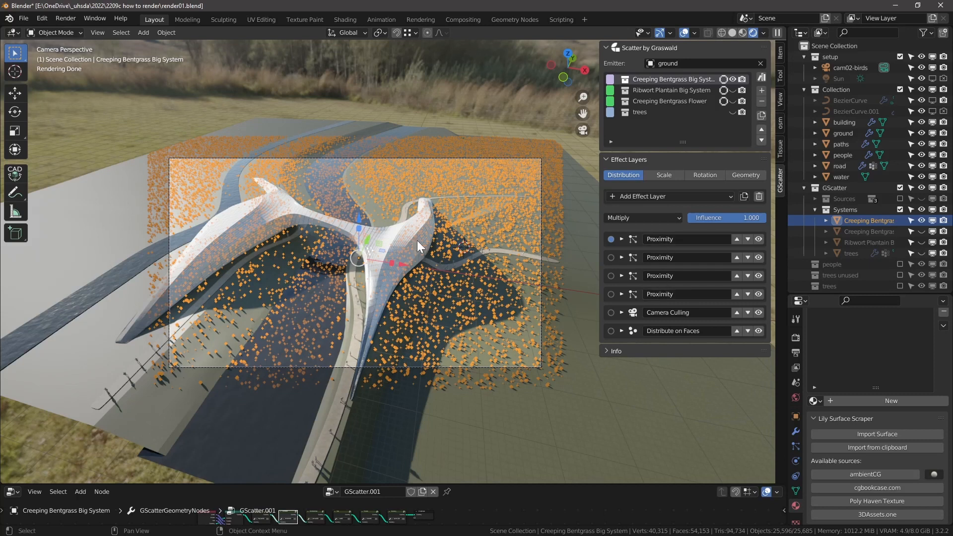
Expand the Proximity layer that uses the building and review its curve and distance settings
scroll(429, 251, up, 5)
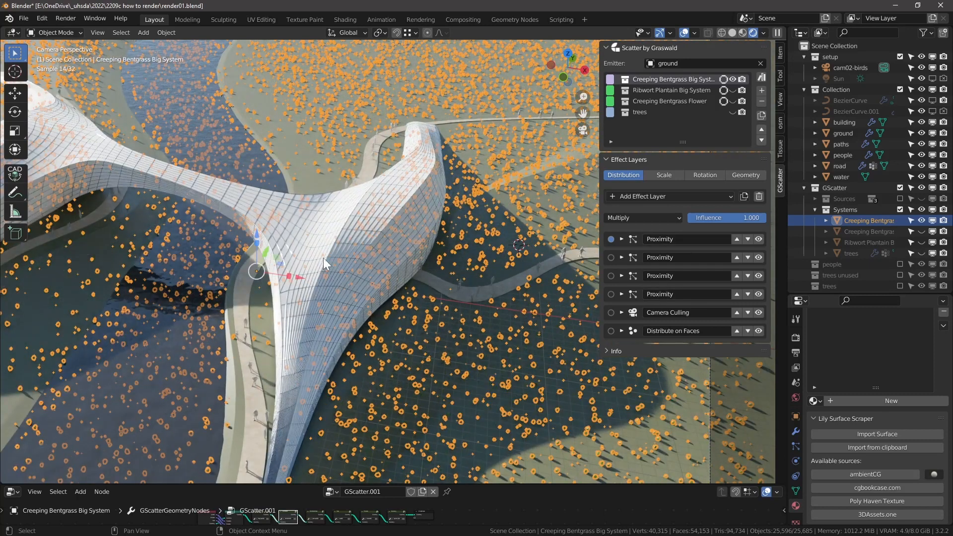
click(624, 293)
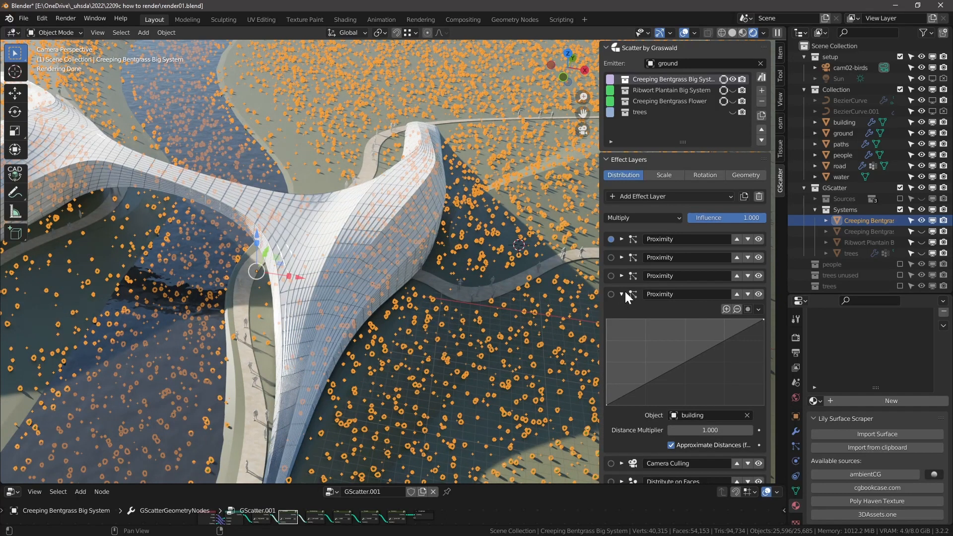
scroll(649, 273, down, 1)
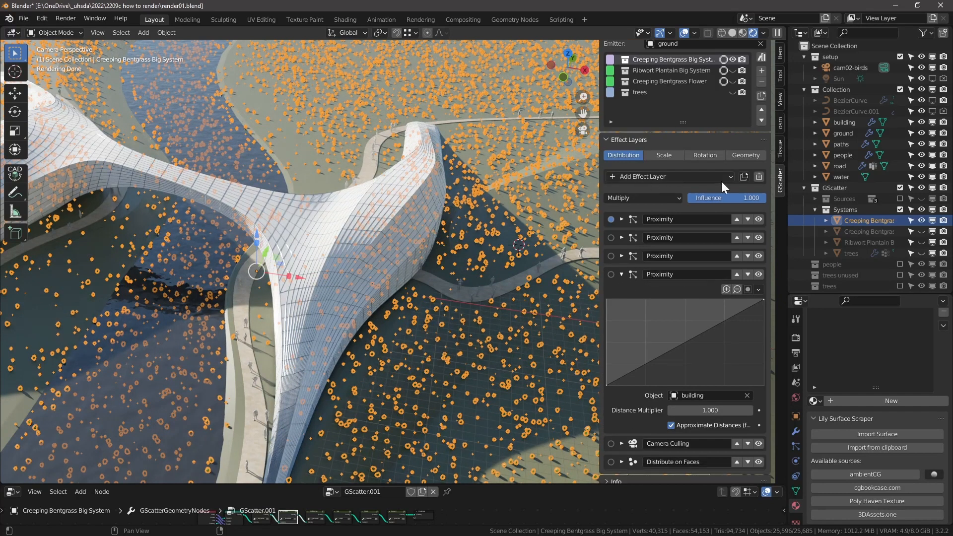
Review which effect layers can be added under Distribution, Scale, Rotation and Geometry, and return to the Distribution layers
click(657, 177)
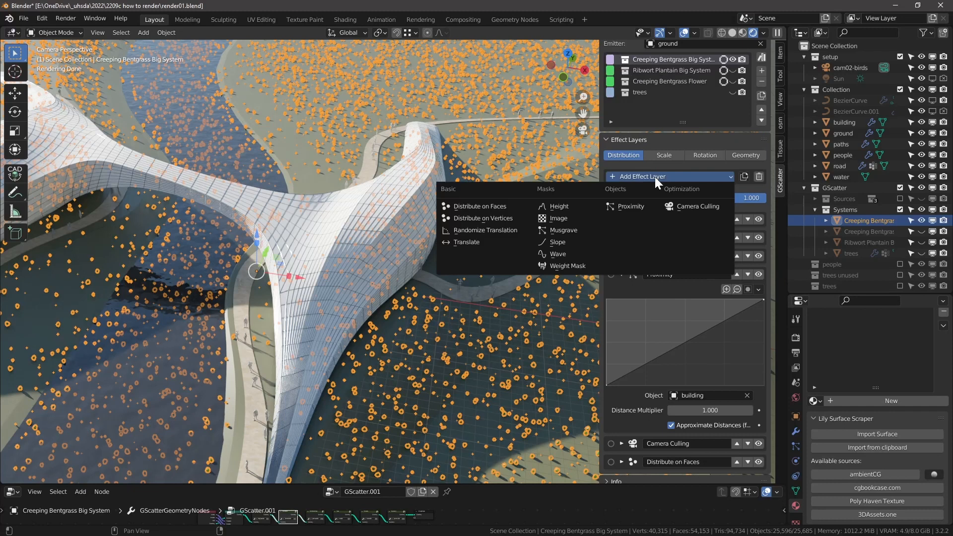
click(670, 155)
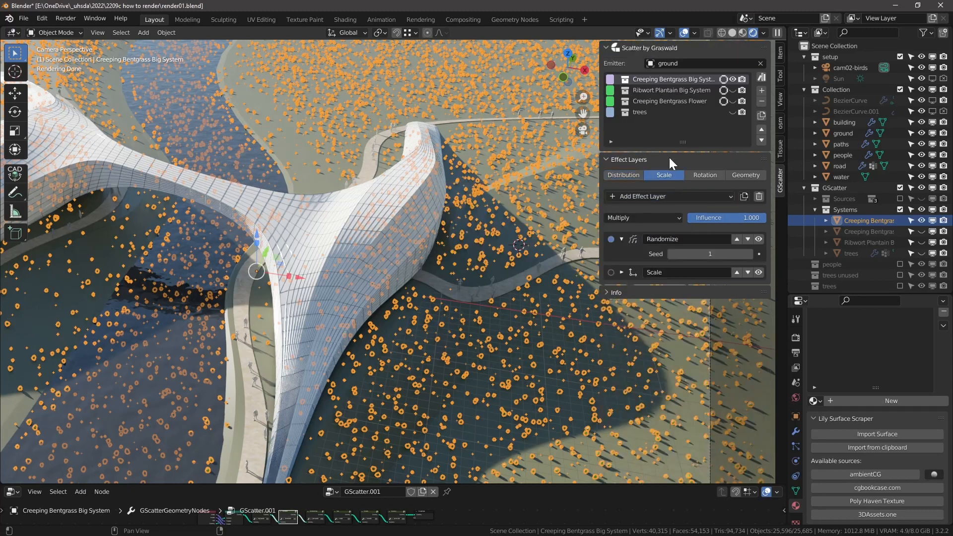
click(696, 174)
click(752, 175)
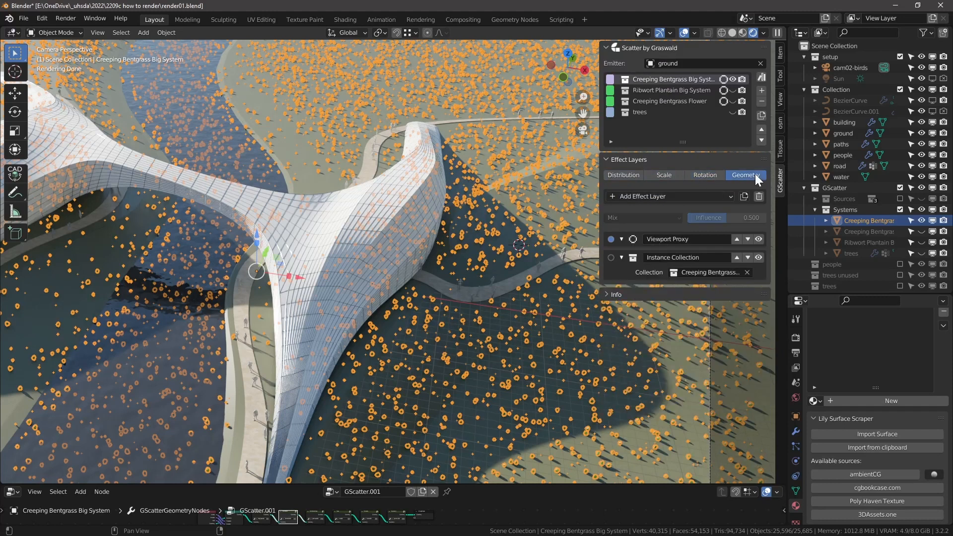
click(689, 196)
click(696, 177)
click(690, 197)
click(664, 175)
click(650, 196)
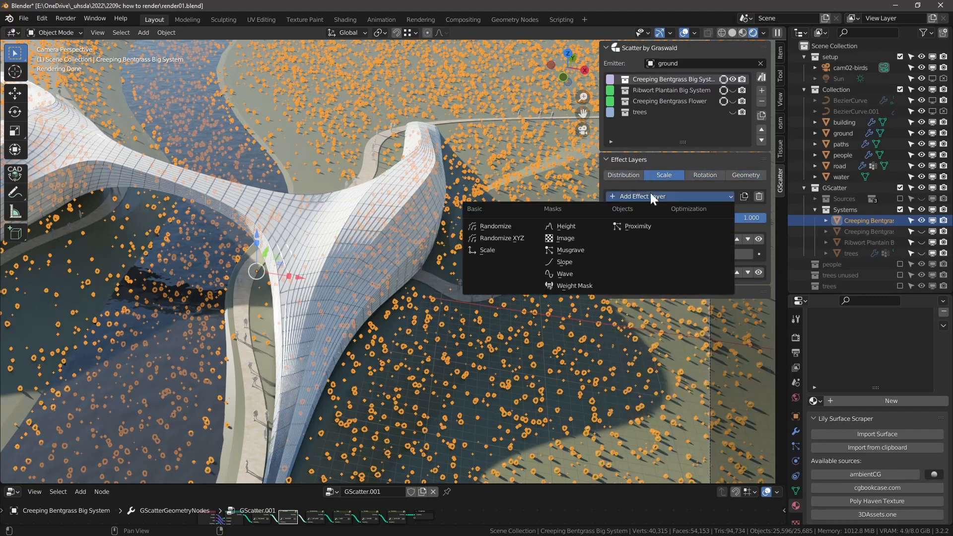
click(625, 176)
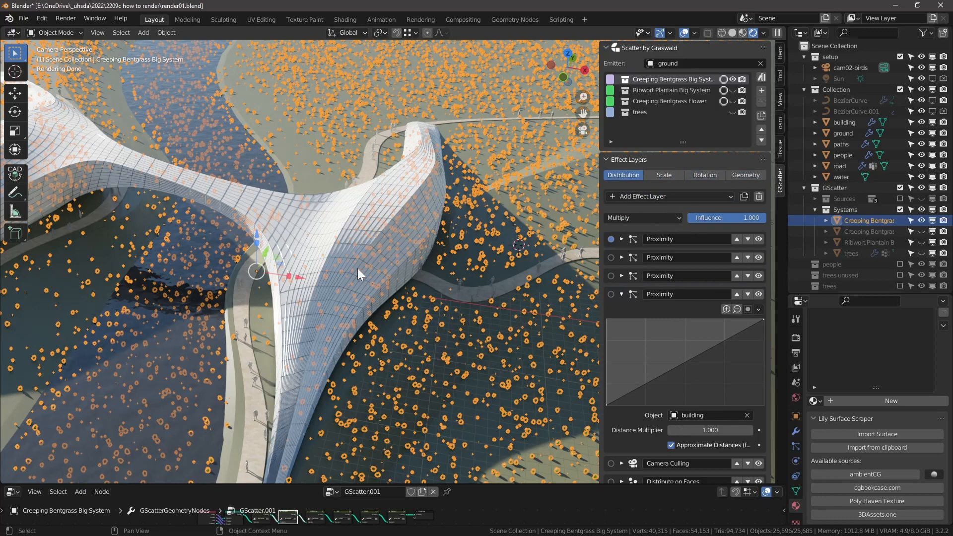
Examine the scattered grass close to the building and its paths, and collapse the building's Proximity layer
scroll(392, 249, down, 1)
shift+middle_drag(301, 368, 350, 281)
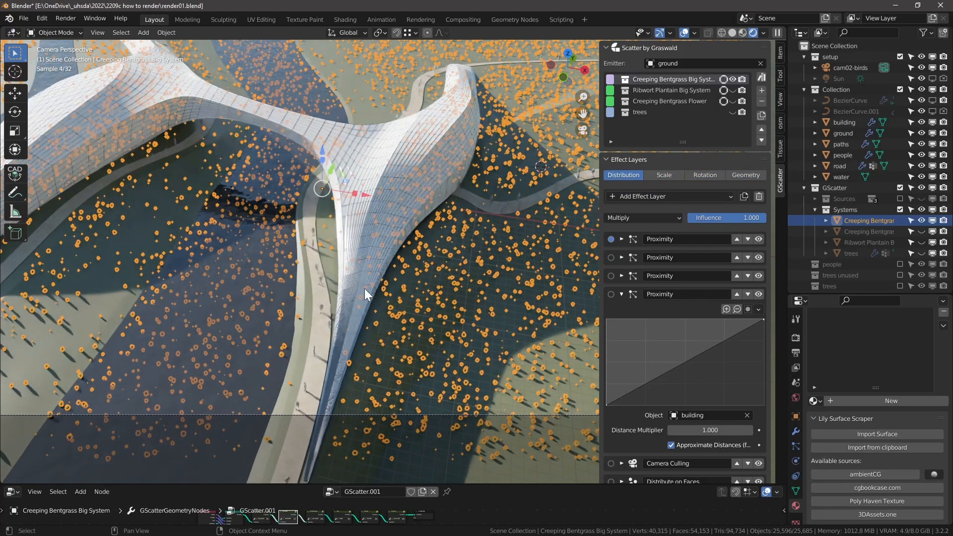
scroll(364, 288, up, 4)
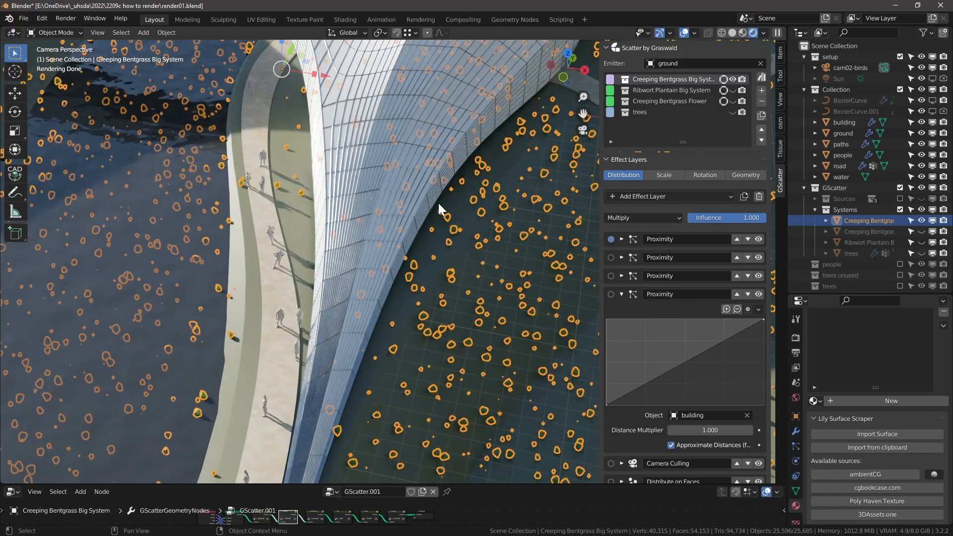
scroll(398, 139, down, 3)
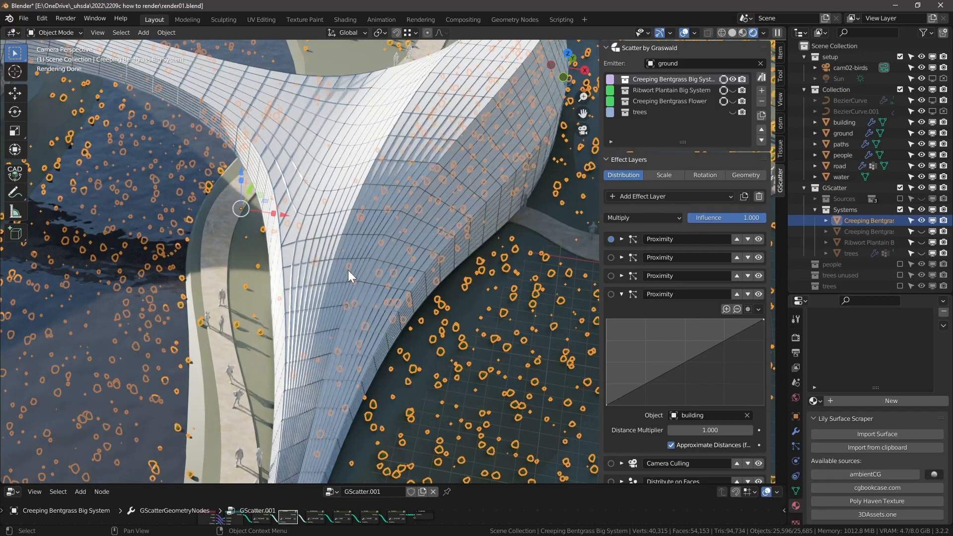
click(622, 295)
Check the paths Proximity layer's settings against the grass along the paths, and collapse the layer
click(621, 276)
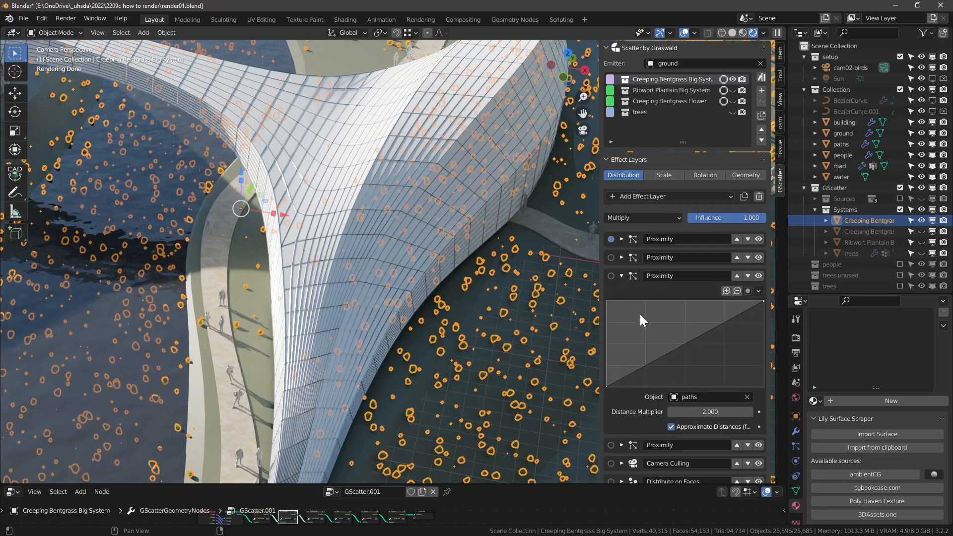
scroll(246, 277, down, 3)
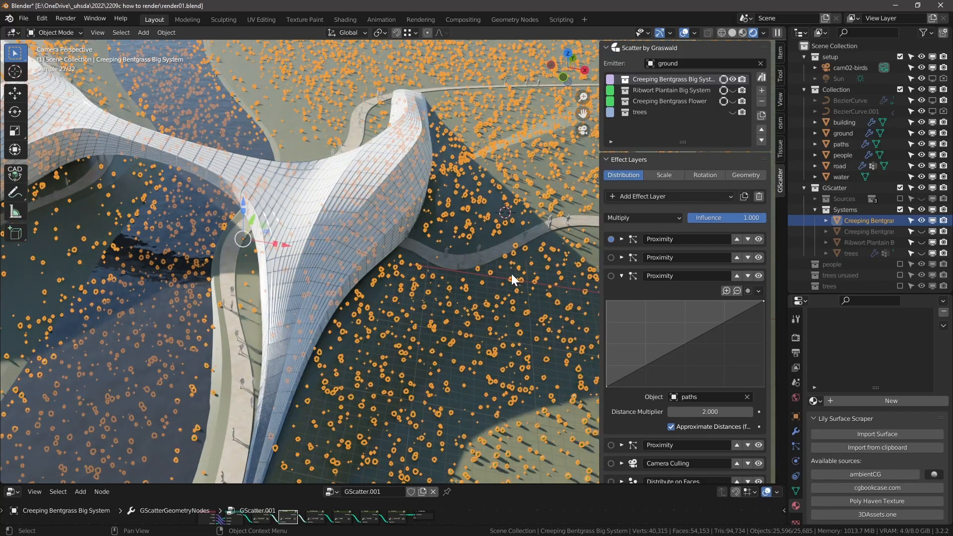
click(621, 276)
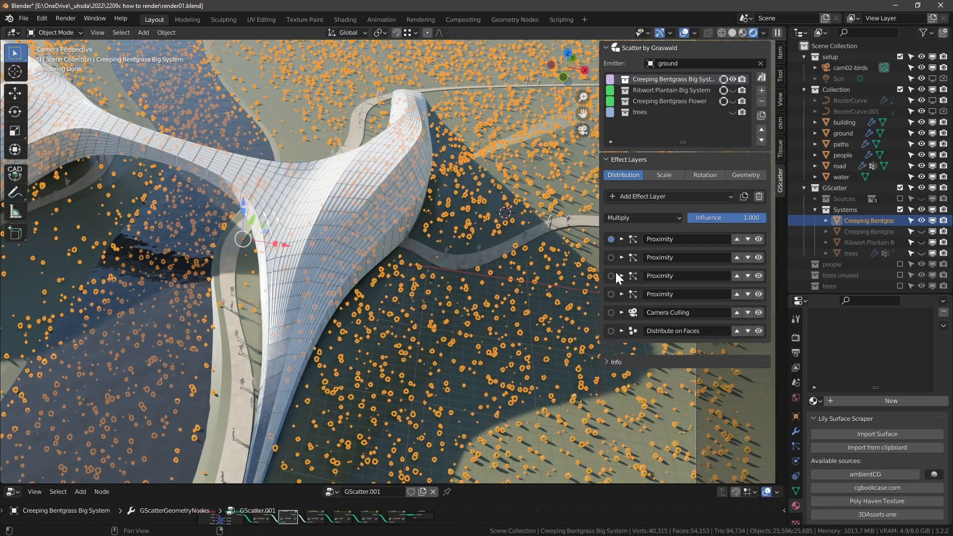
Review the water and road Proximity layers, examine the grass beside the road up close, and collapse both layers
click(621, 257)
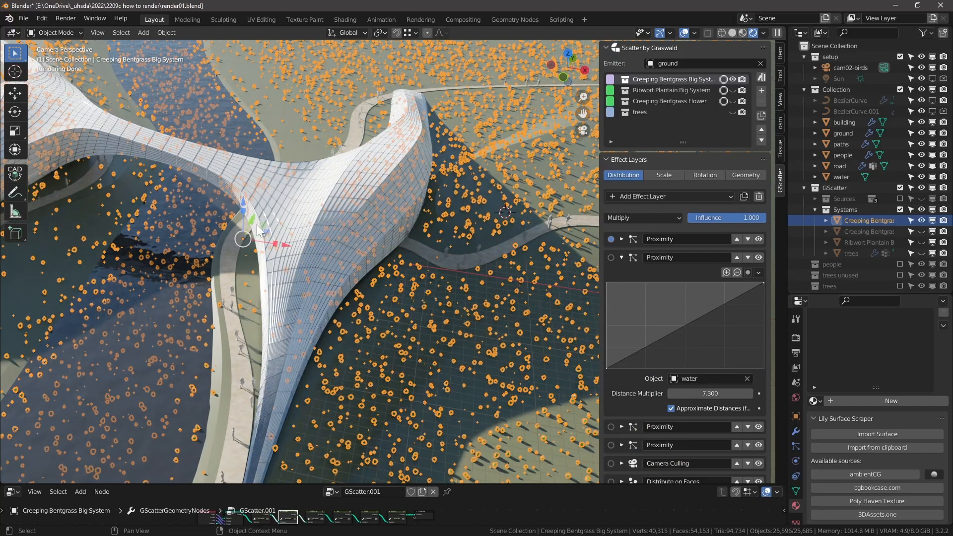
click(622, 256)
click(621, 239)
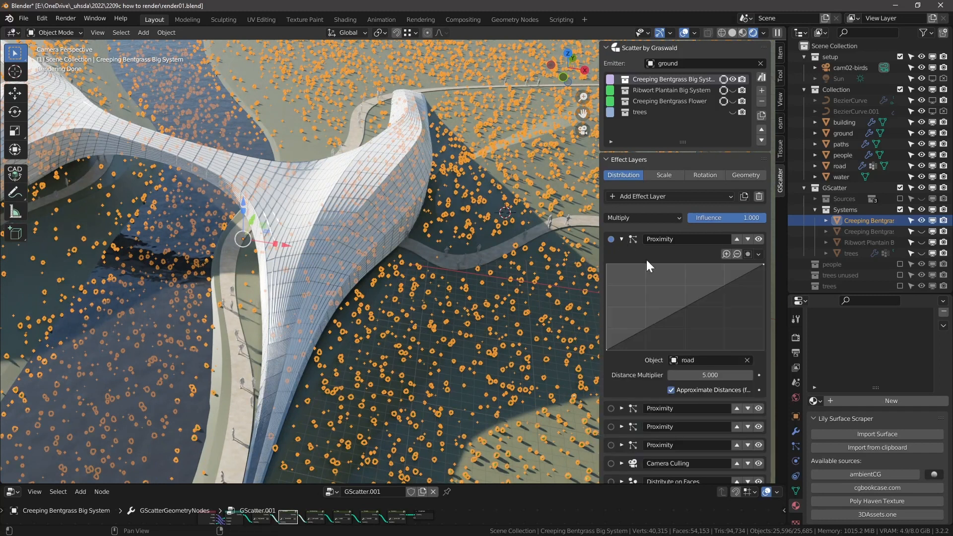
scroll(288, 258, down, 8)
shift+middle_drag(152, 261, 308, 294)
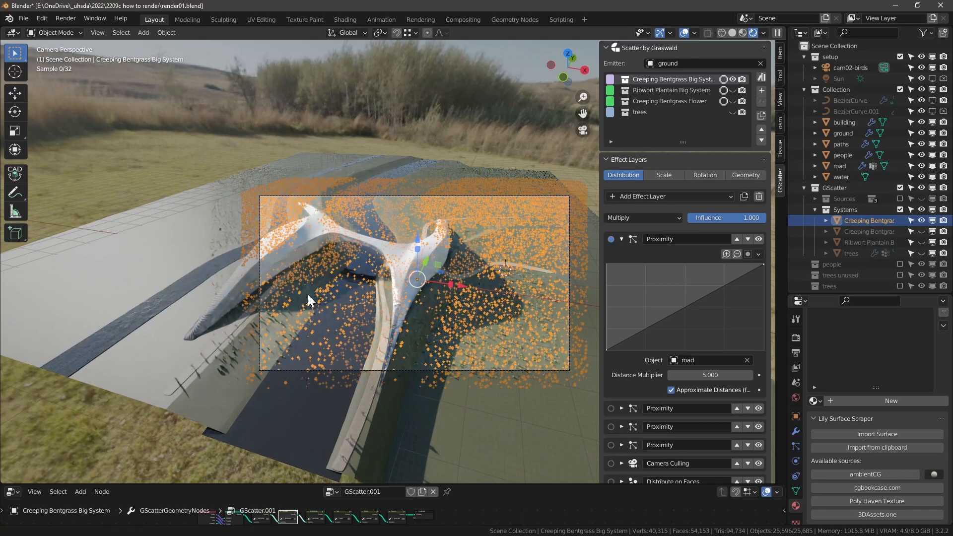
scroll(296, 245, up, 3)
scroll(308, 238, up, 6)
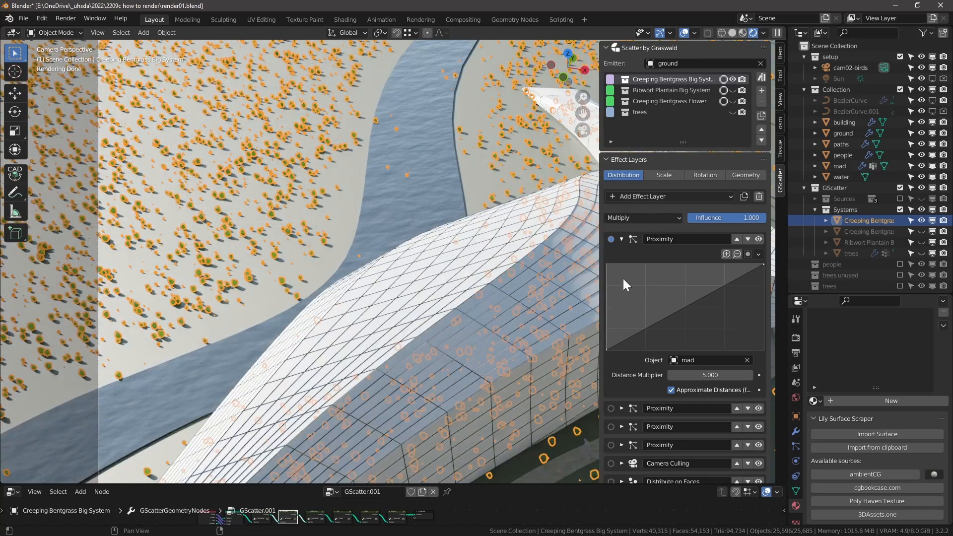
click(622, 238)
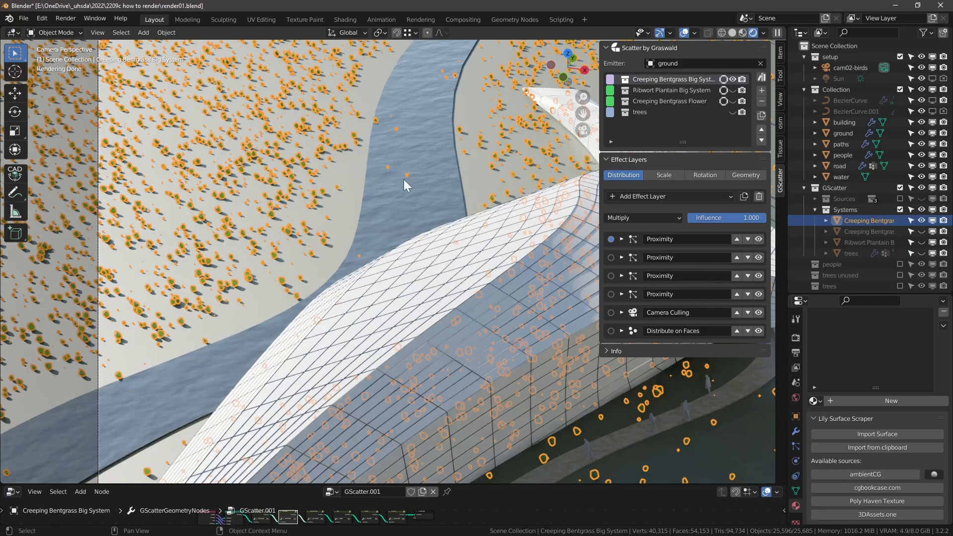
Select the Ribwort Plantain Big System, collapse its road Proximity layer, and show the system in the viewport
scroll(401, 179, down, 5)
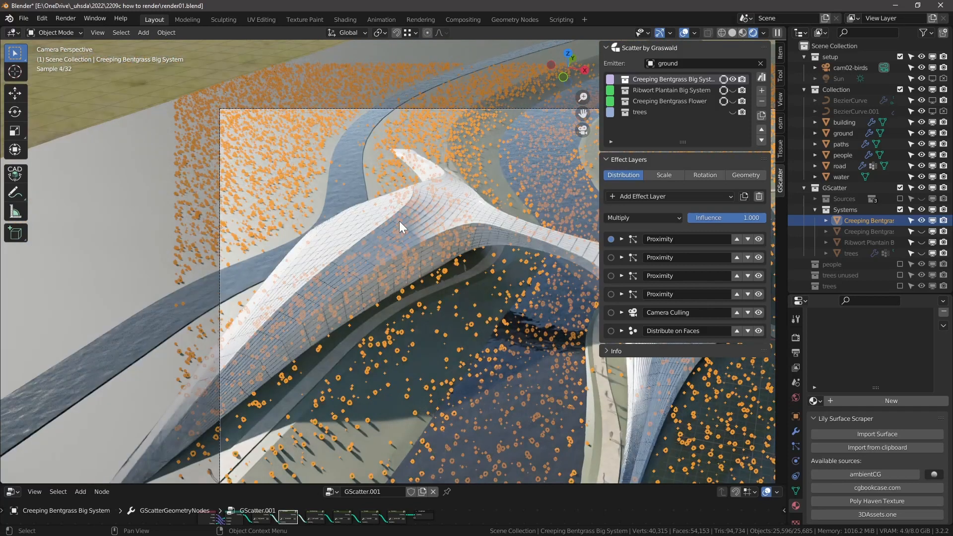
click(657, 91)
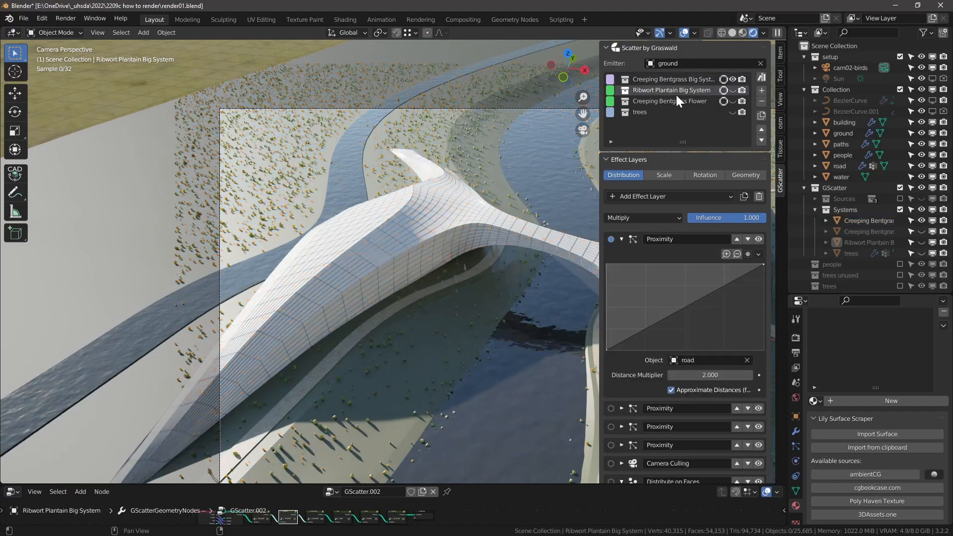
click(621, 239)
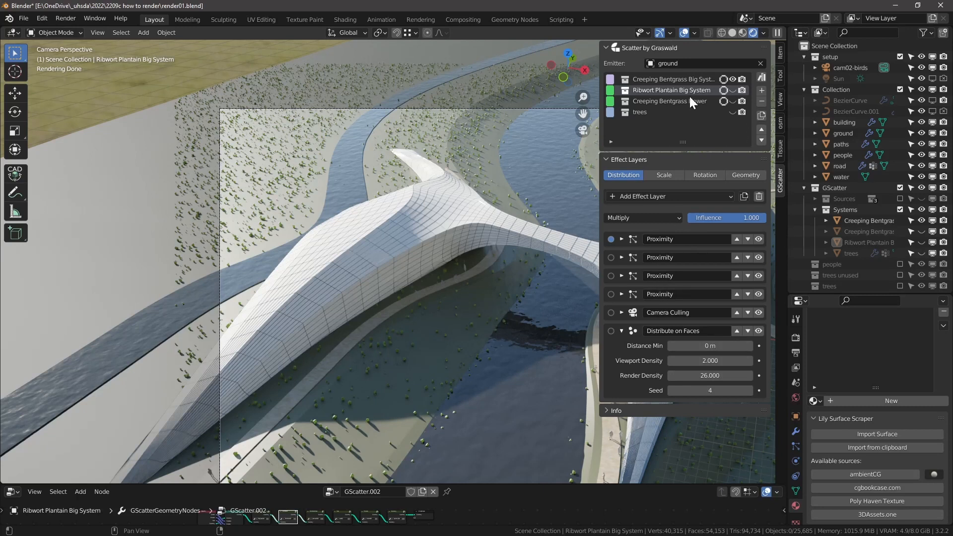
click(733, 90)
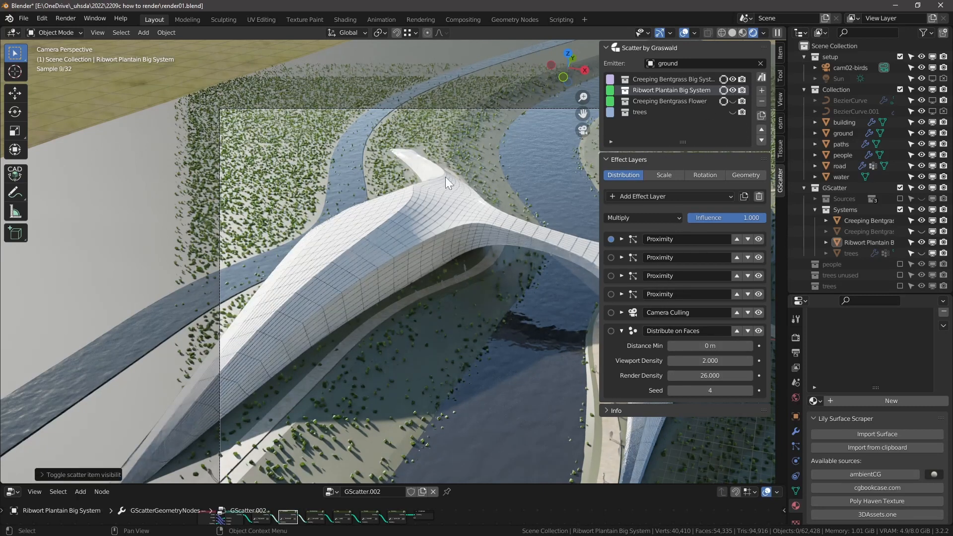
Set the Distance Multiplier of the Ribwort Plantain Big System's road Proximity layer to 4
scroll(398, 176, up, 4)
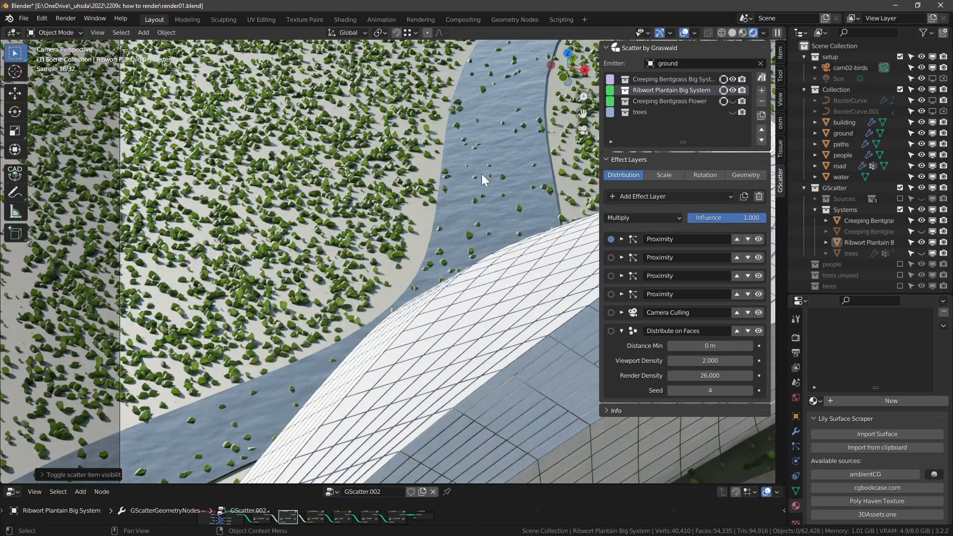
click(622, 239)
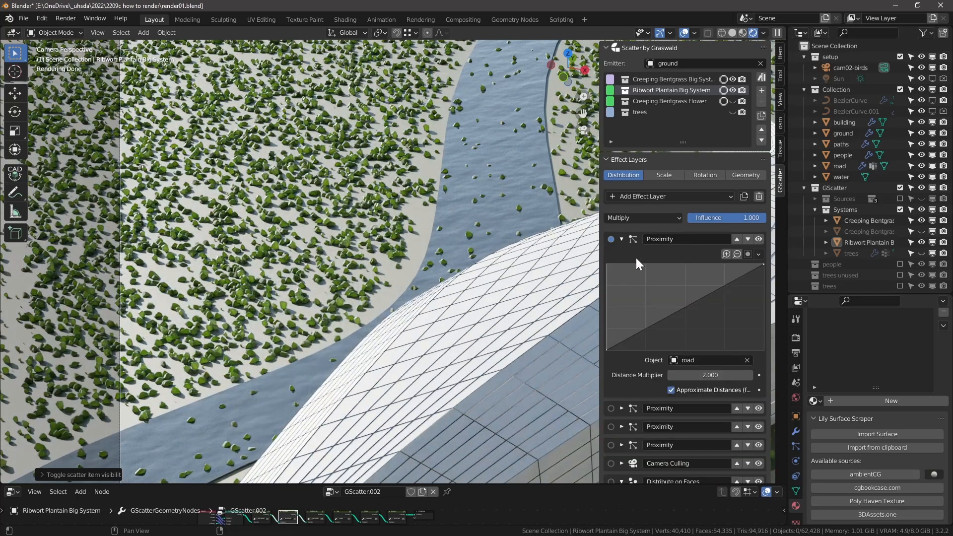
click(707, 375)
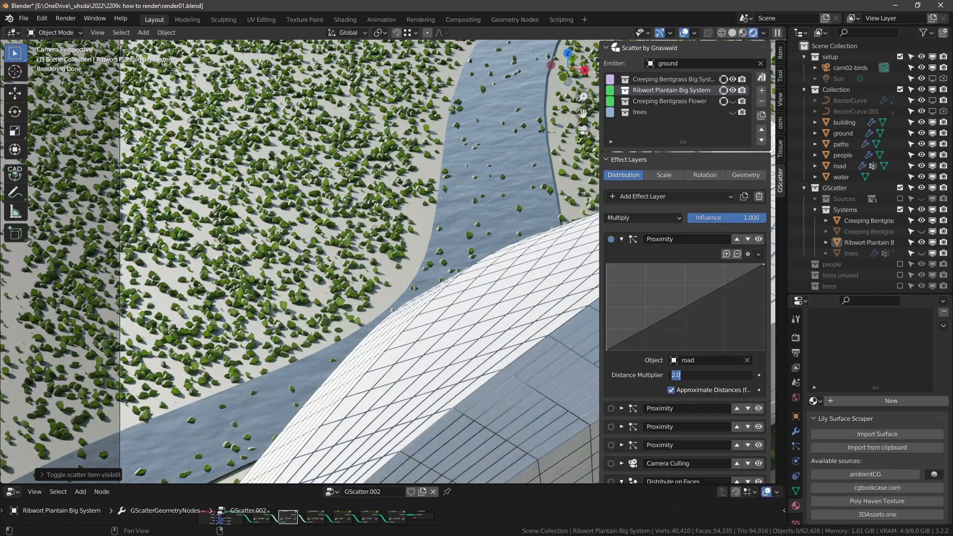
text(4)
key(Return)
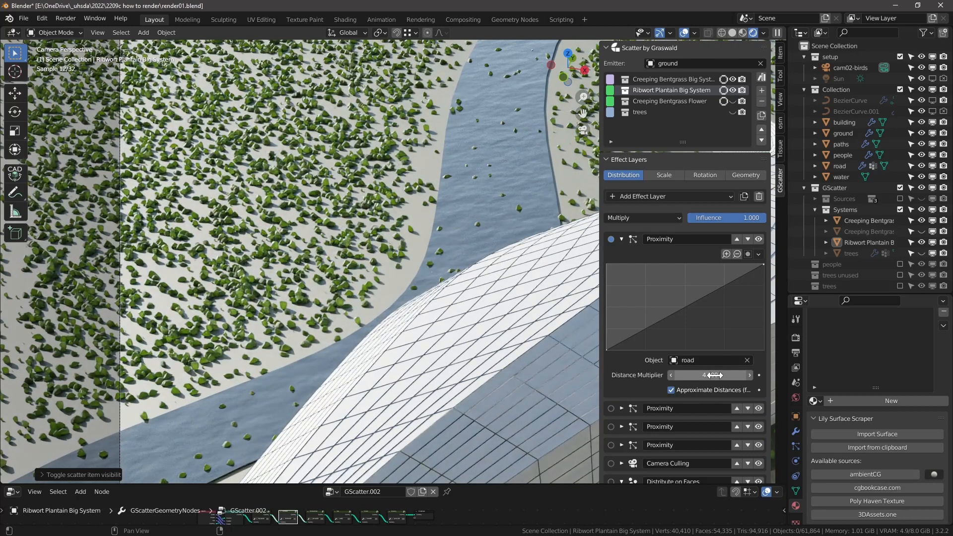
Show the Creeping Bentgrass Flower system in the viewport and view the combined vegetation around the whole building
scroll(496, 128, down, 3)
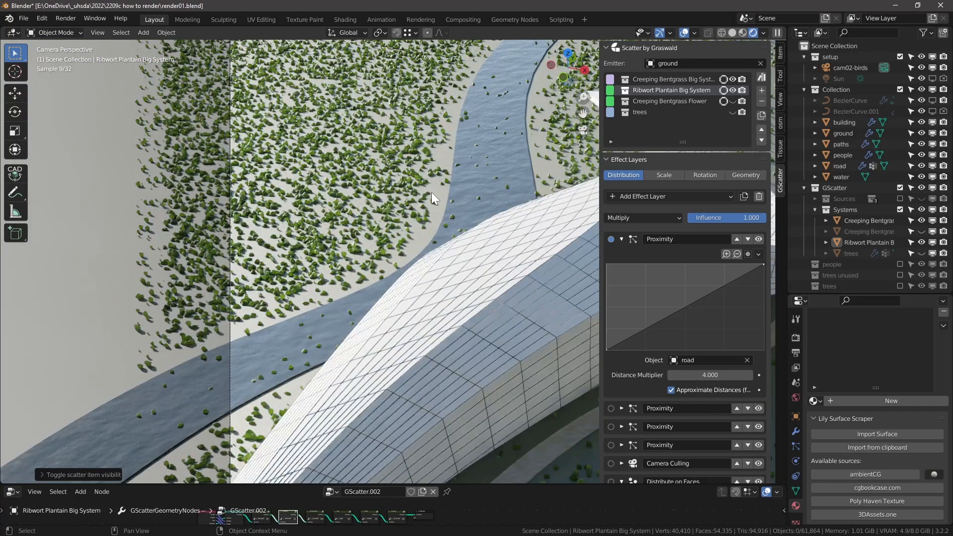
click(733, 101)
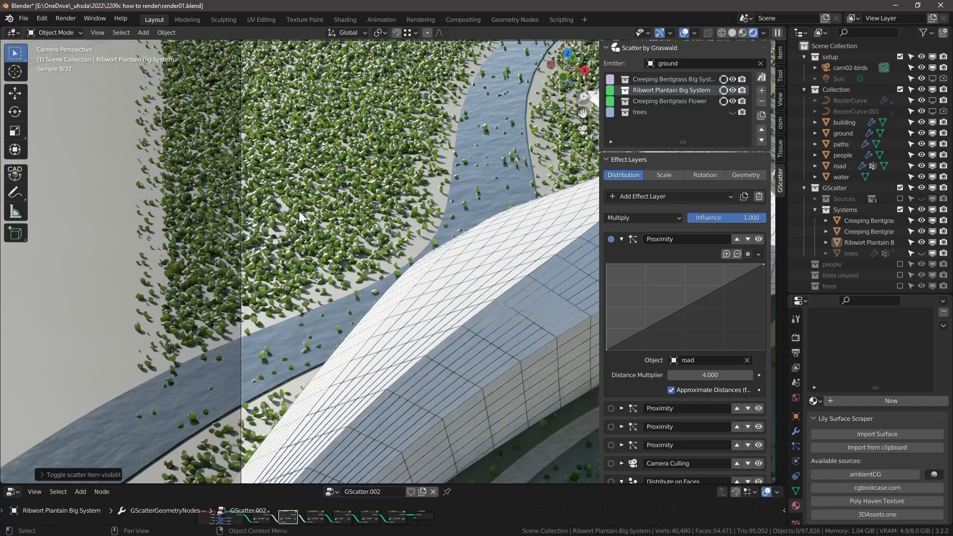
scroll(299, 210, down, 6)
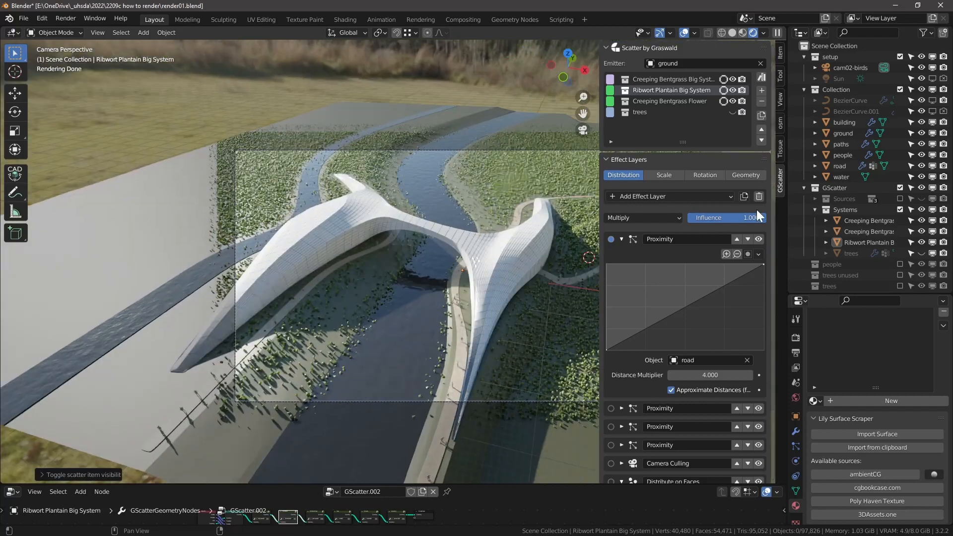
Add a Weight Mask effect layer to the Ribwort Plantain Big System's distribution and show the object's vertex groups
click(646, 195)
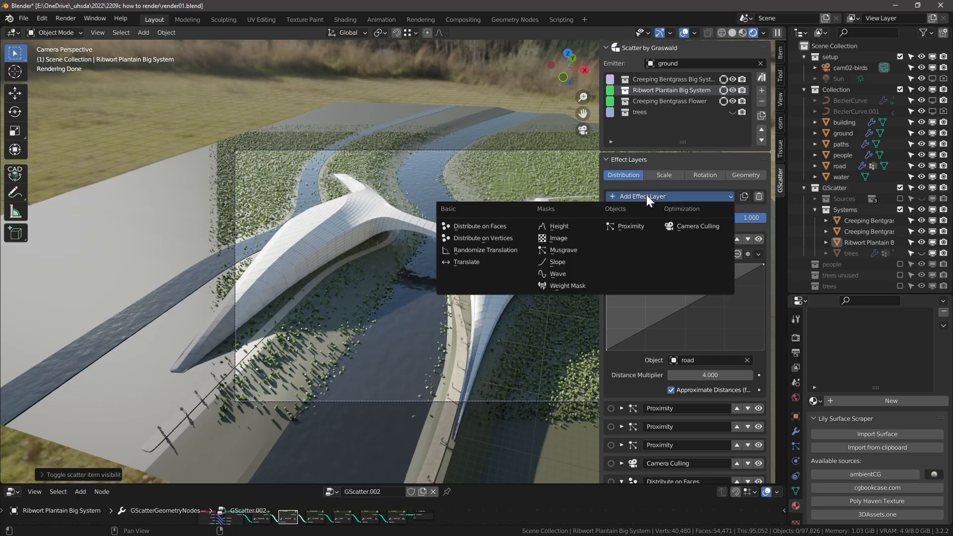
click(578, 285)
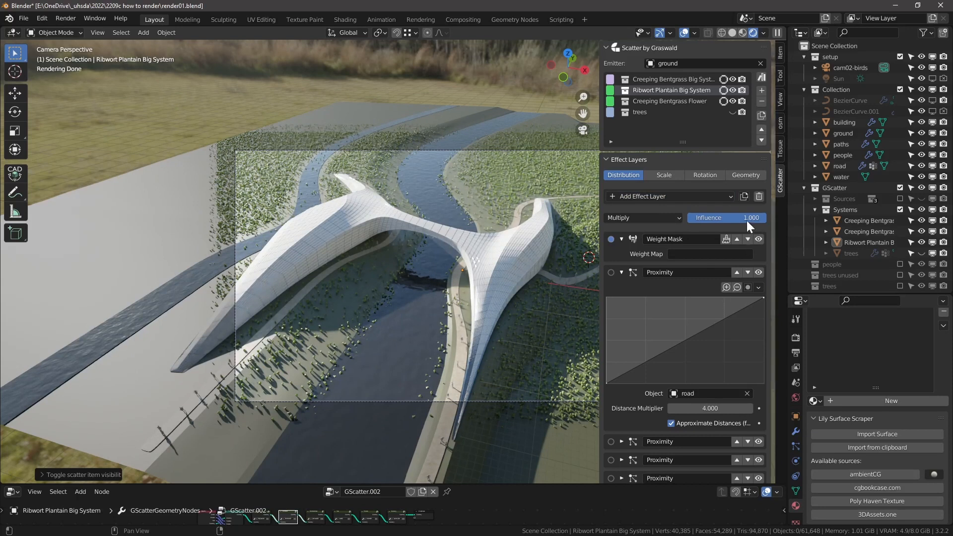
click(704, 253)
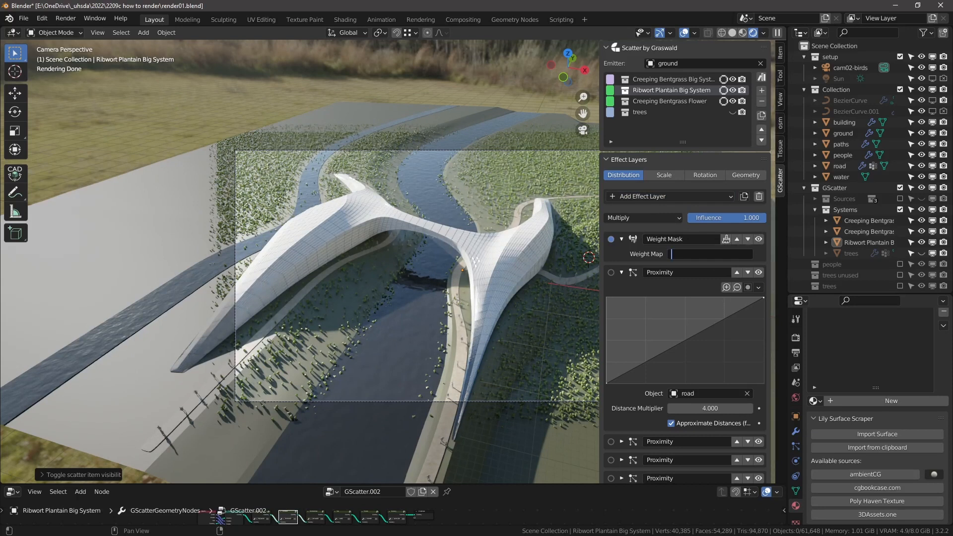
click(795, 491)
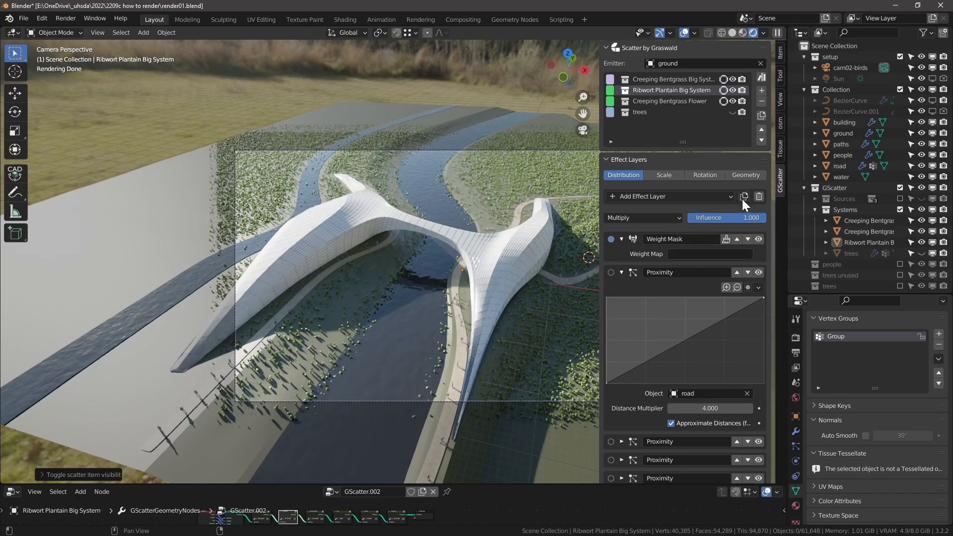
Start weight painting the Weight Mask layer's map on the ground and switch to the top view
click(726, 239)
shift+middle_drag(538, 184, 493, 253)
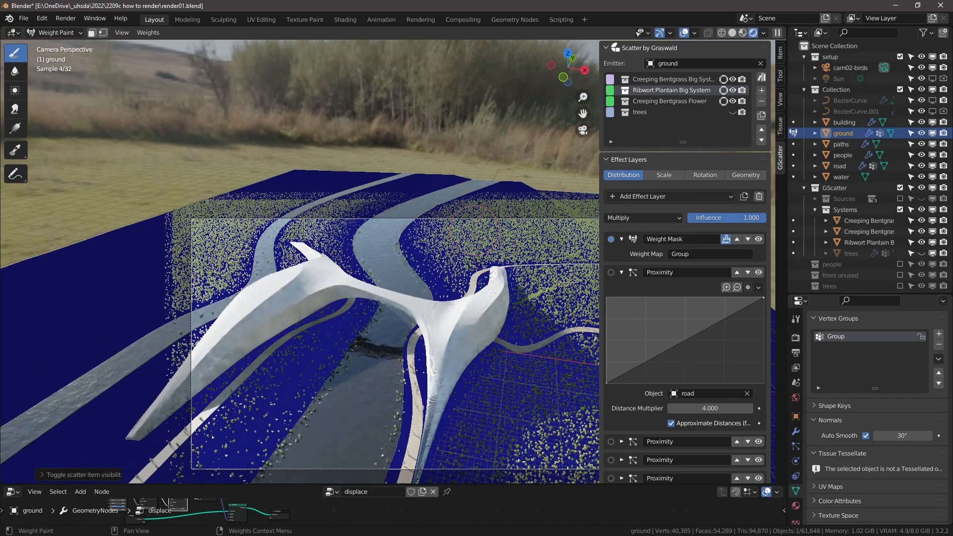
scroll(484, 298, down, 3)
key(grave)
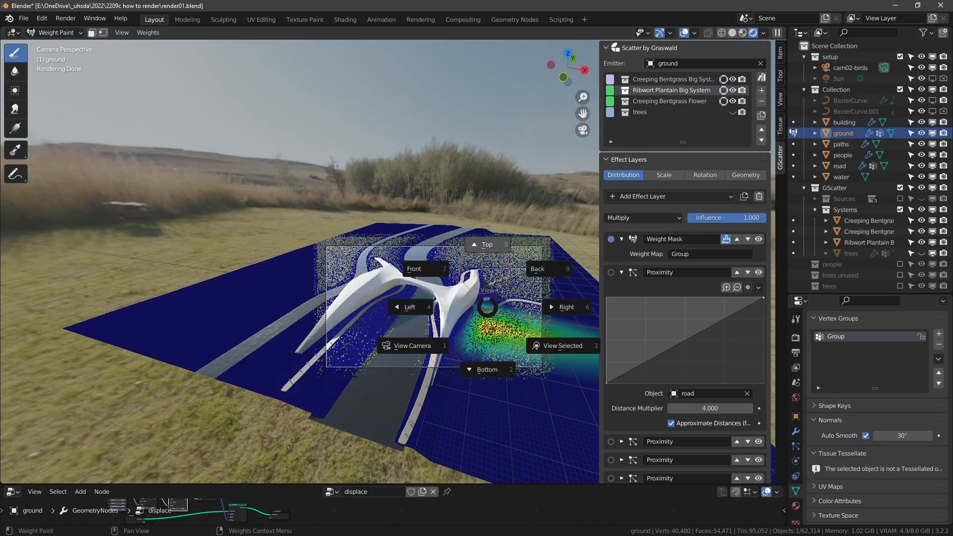
click(477, 246)
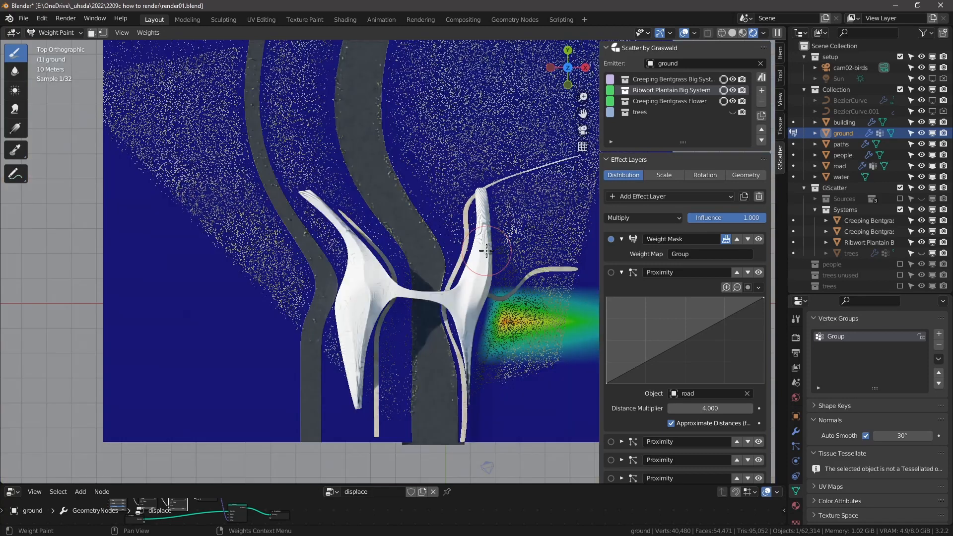
Finish painting the Ribwort Plantain system's weight mask on the ground around the building and leave weight painting
mouse_move(498, 209)
mouse_down()
mouse_move(508, 233)
mouse_move(478, 232)
mouse_up()
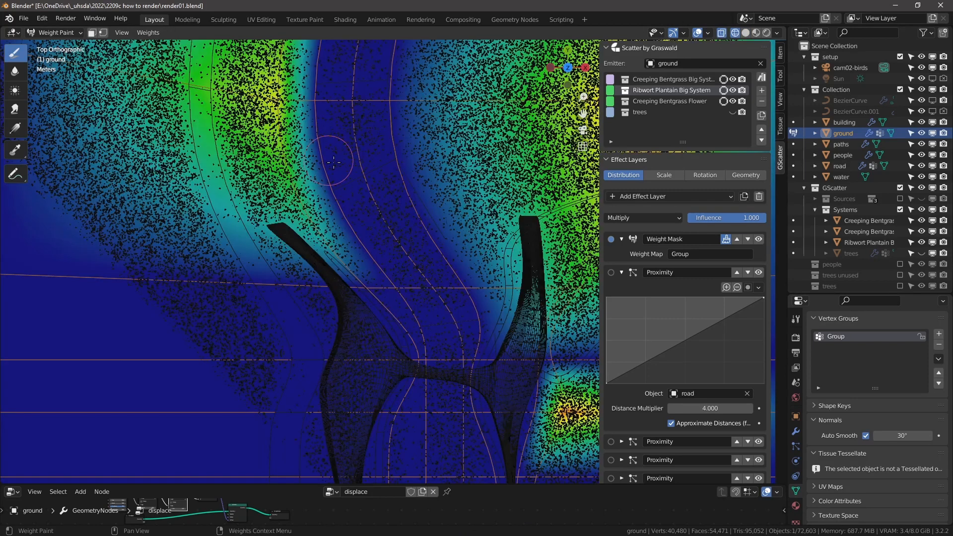
scroll(327, 192, down, 5)
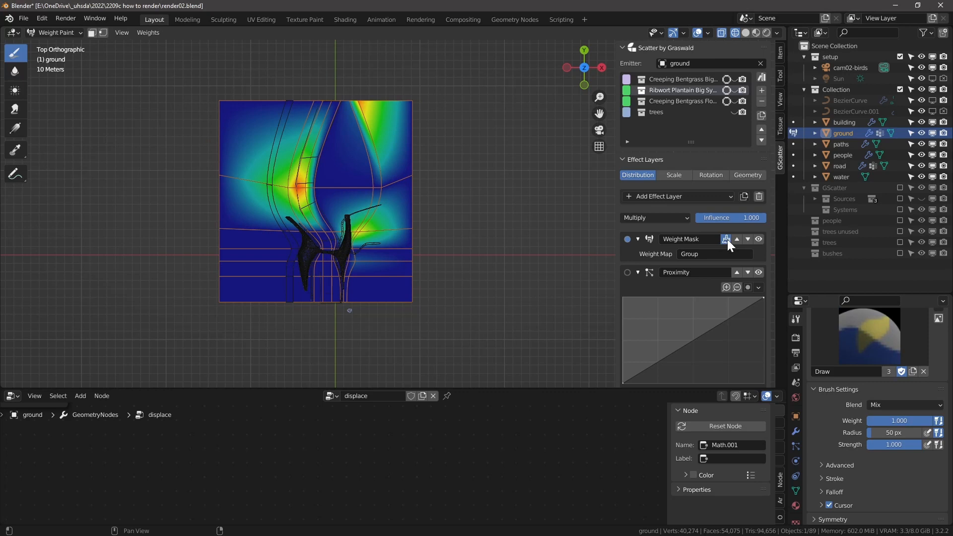
click(726, 240)
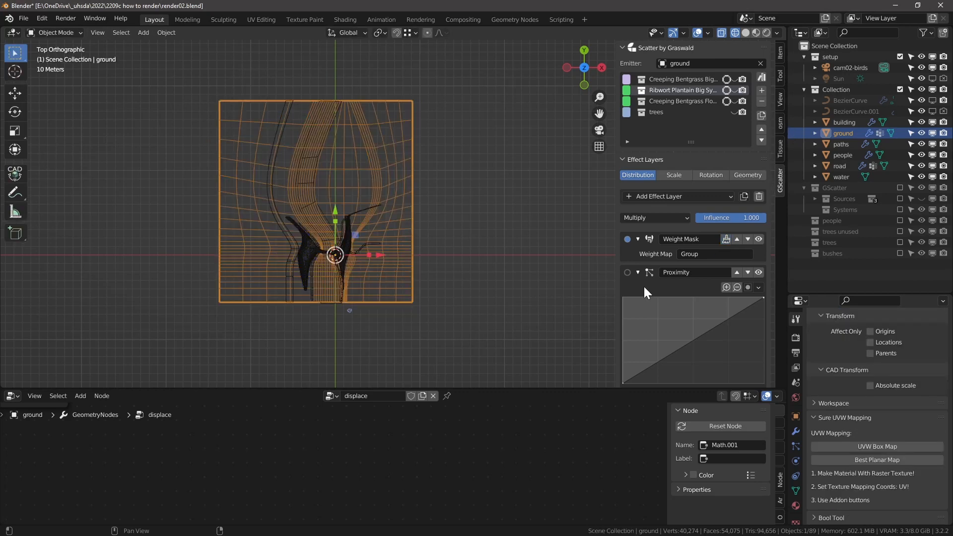
Add a Weight Mask layer to the Creeping Bentgrass Flower system's distribution, collapsing its other layers, and save the file
click(731, 101)
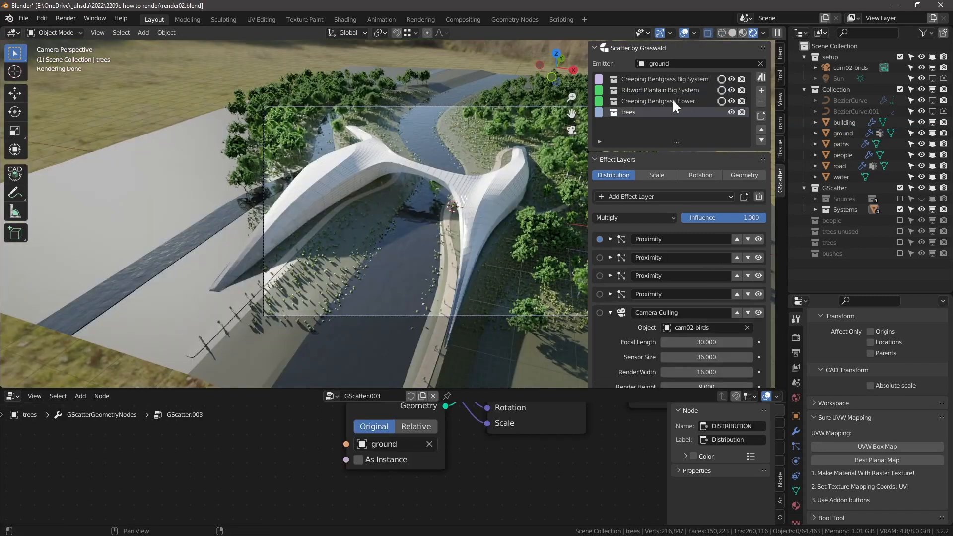
click(672, 101)
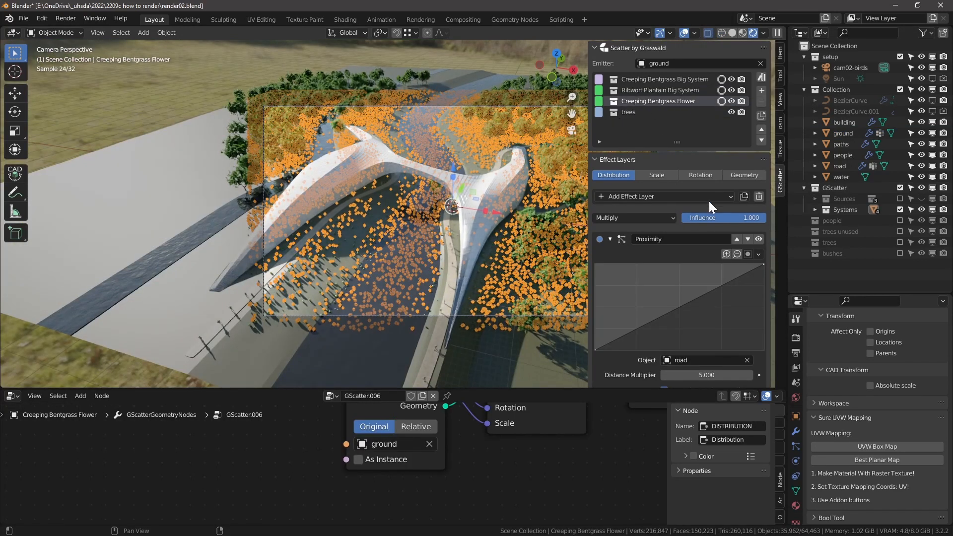
scroll(657, 224, down, 2)
click(610, 200)
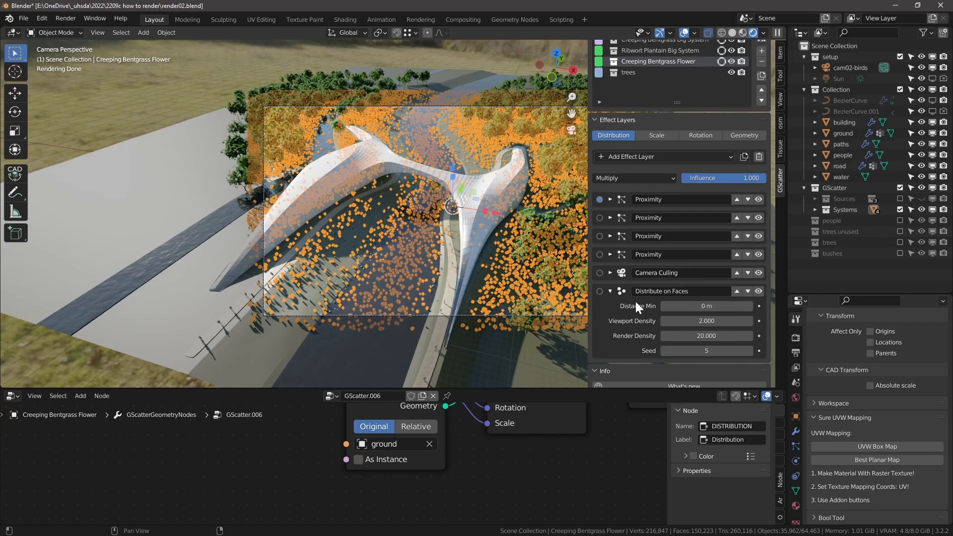
click(610, 291)
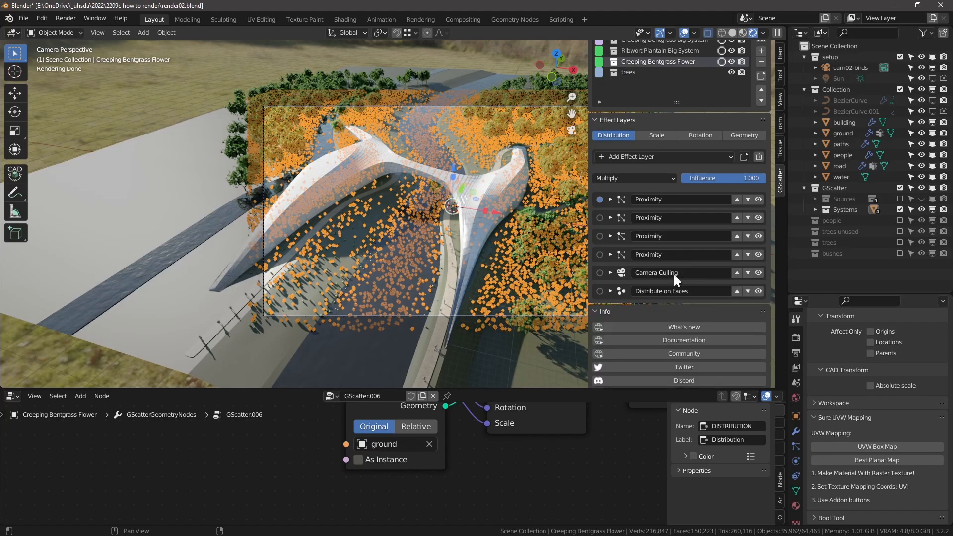
click(635, 158)
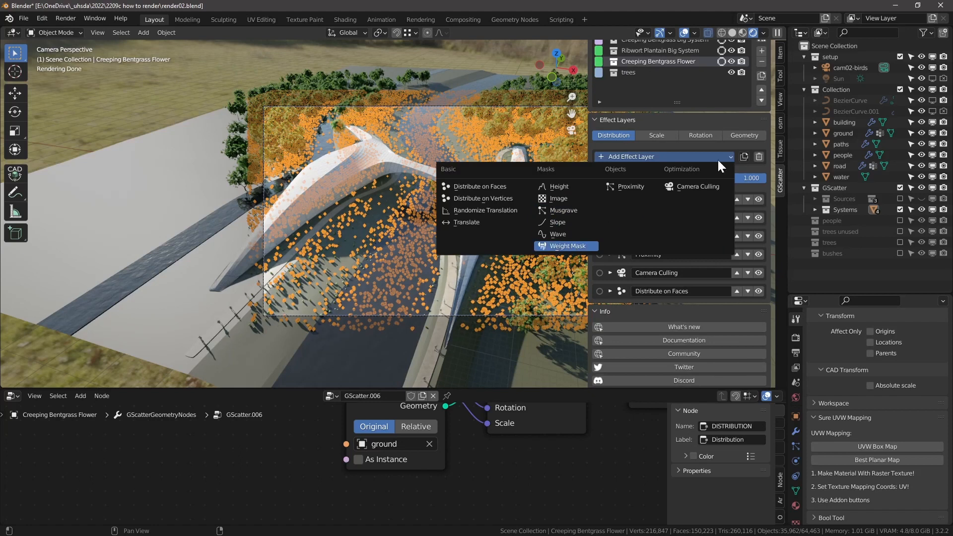
key(ctrl+s)
Paint the flower system's weight mask in top wireframe view, across the building's left wing and the ground near its right wing
click(728, 199)
key(KP_7)
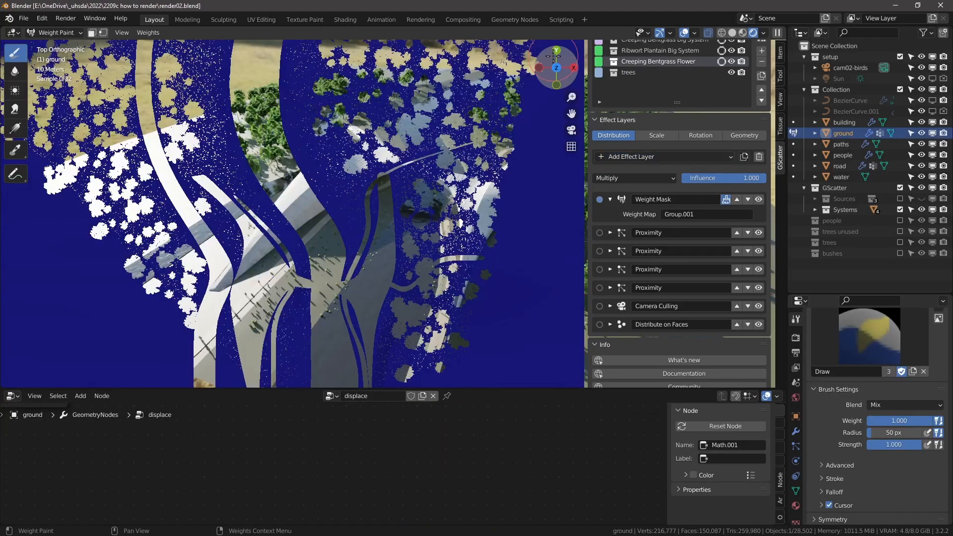
click(722, 33)
click(378, 252)
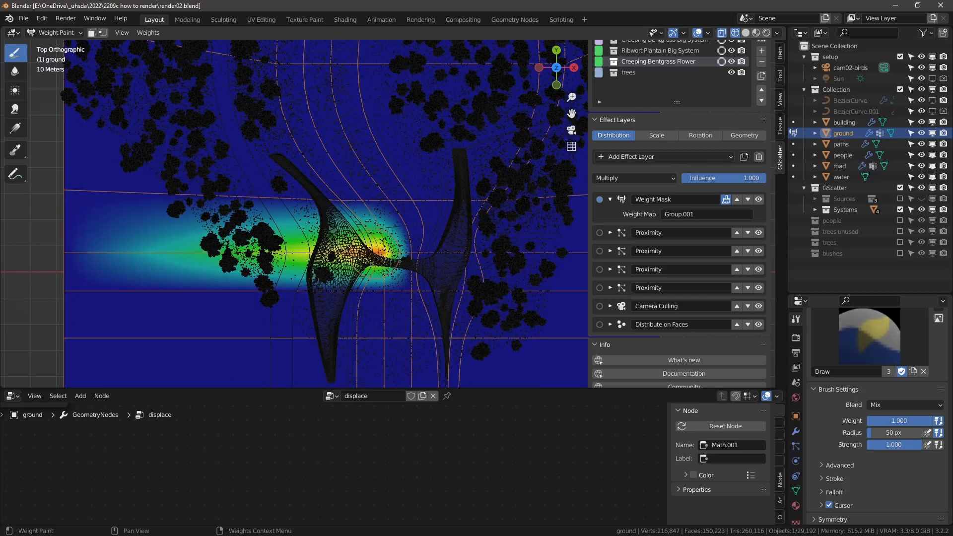
click(500, 200)
mouse_move(318, 99)
shift+middle_down()
mouse_move(323, 197)
mouse_move(348, 208)
shift+middle_up()
scroll(346, 206, down, 2)
click(389, 187)
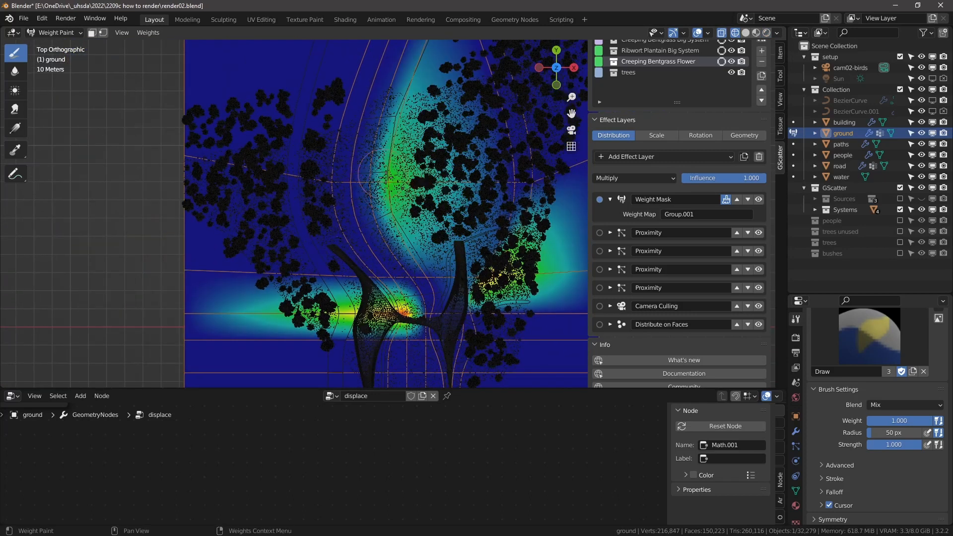
Extend the flower weight mask over the ground's upper half and lower right corner, and leave weight painting
scroll(370, 198, down, 4)
mouse_move(360, 193)
mouse_down()
mouse_move(377, 104)
mouse_move(411, 103)
mouse_up()
click(430, 282)
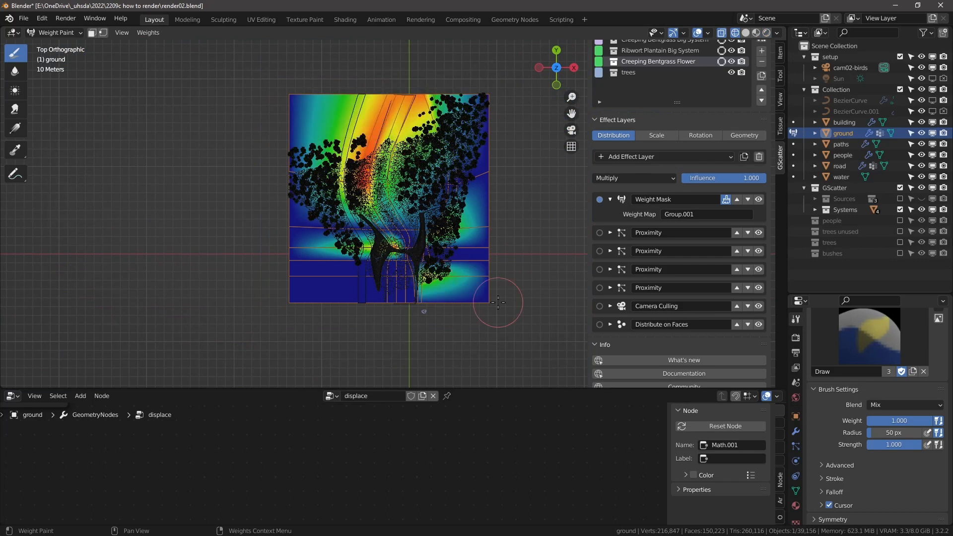
click(495, 275)
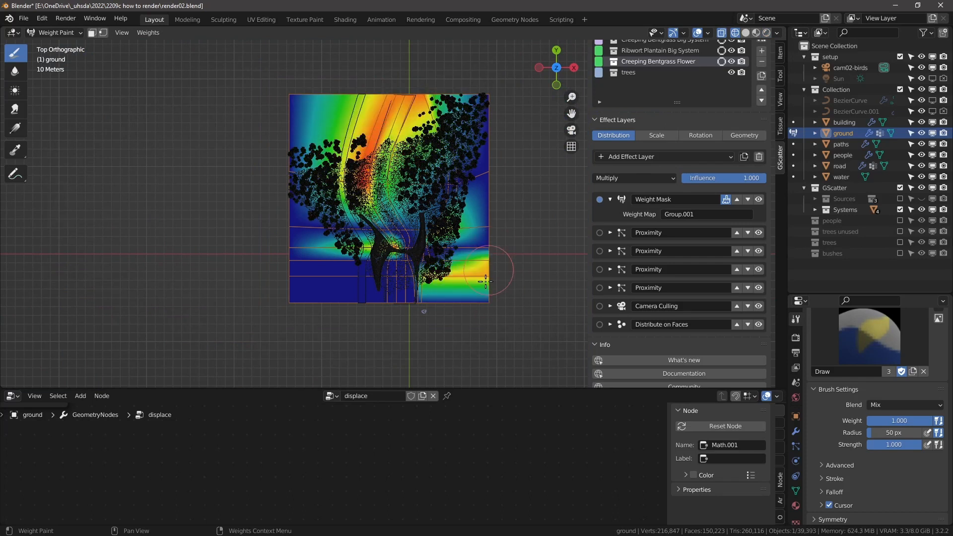
scroll(459, 187, up, 4)
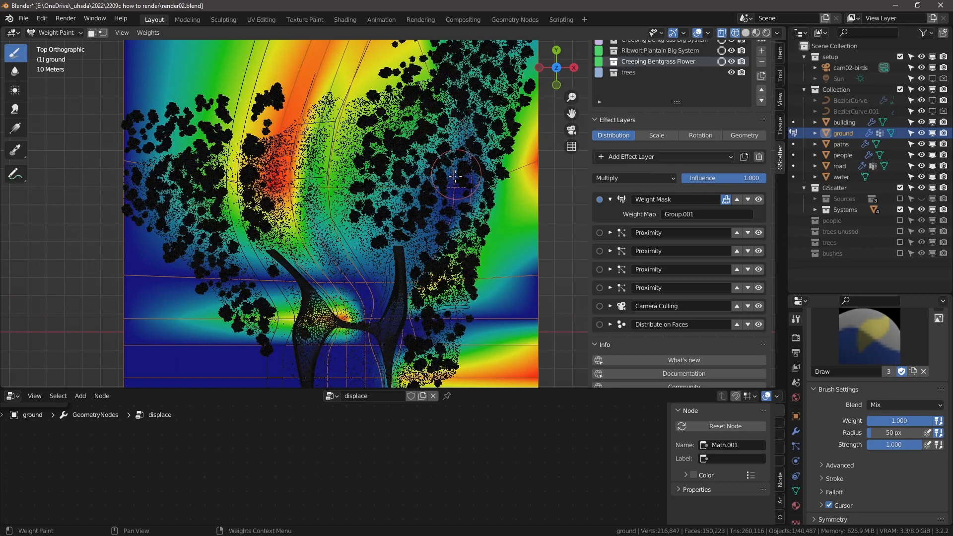
click(467, 187)
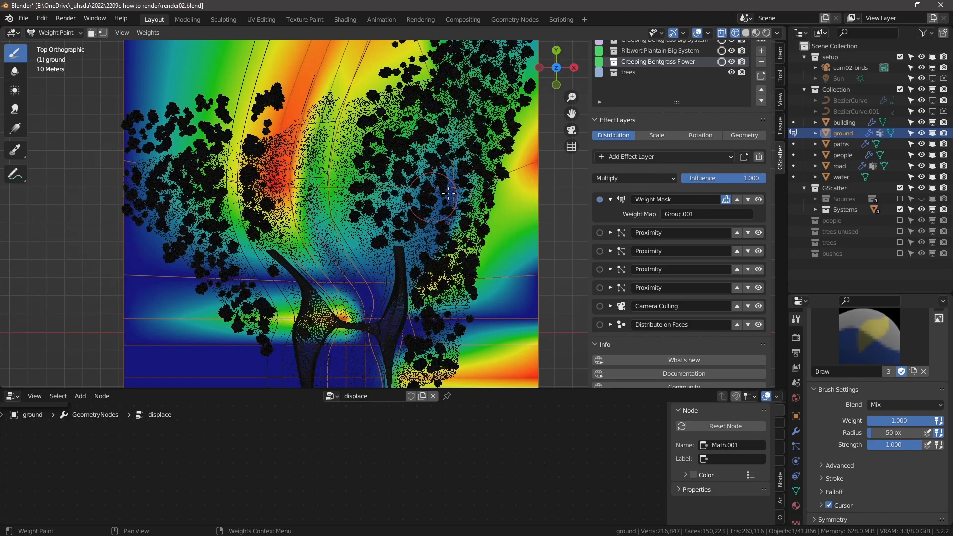
click(726, 199)
Hide the trees scatter system in both viewport and render, and widen the visible scene area
scroll(391, 217, down, 3)
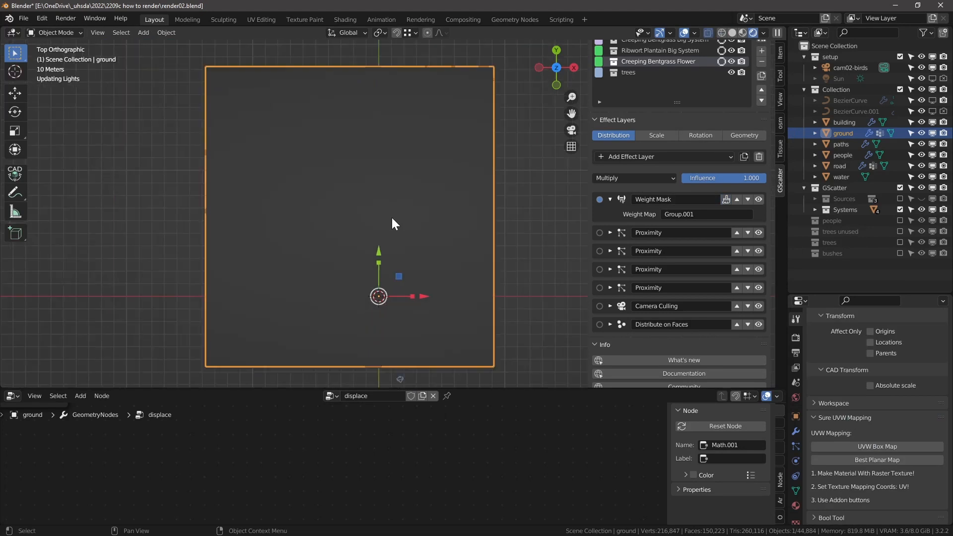
middle_drag(408, 343, 395, 273)
scroll(422, 244, up, 2)
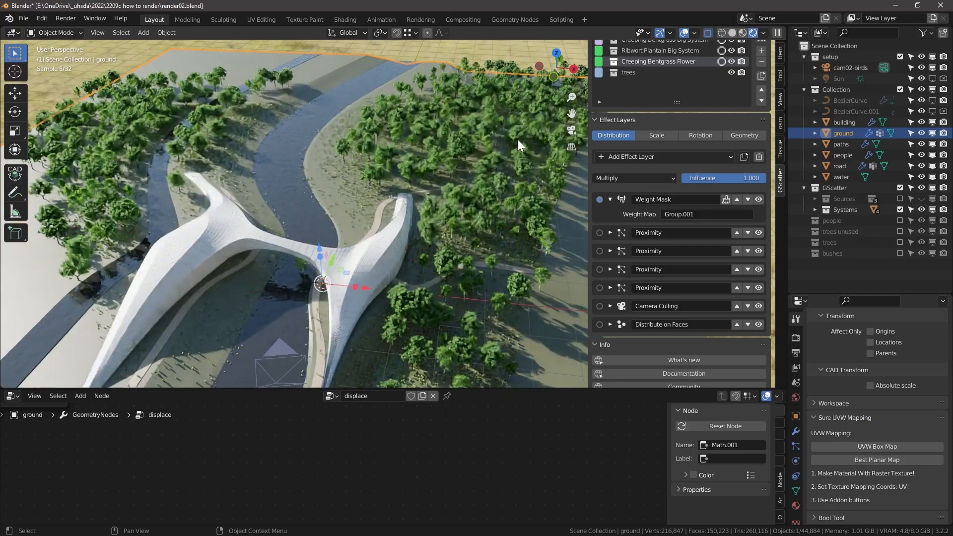
scroll(475, 218, up, 2)
scroll(458, 175, down, 2)
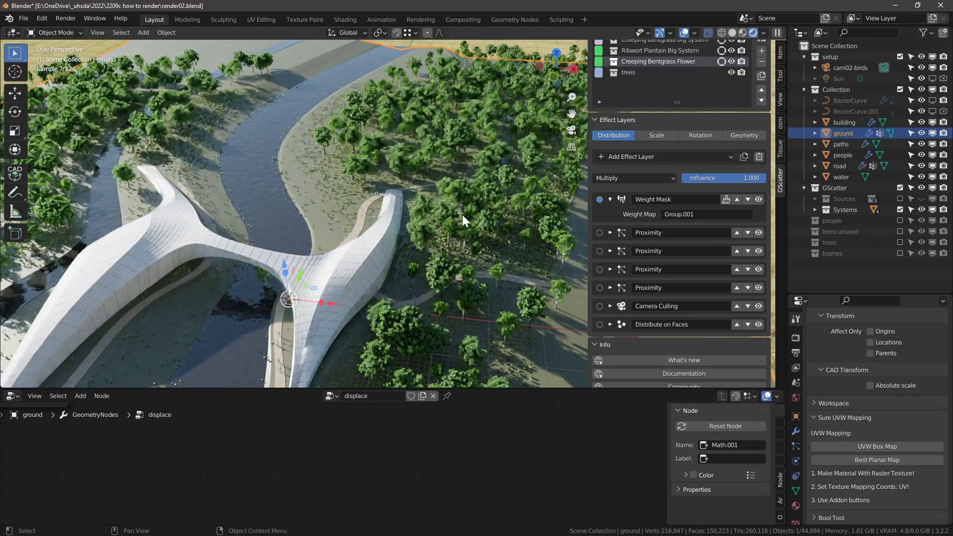
scroll(471, 228, down, 3)
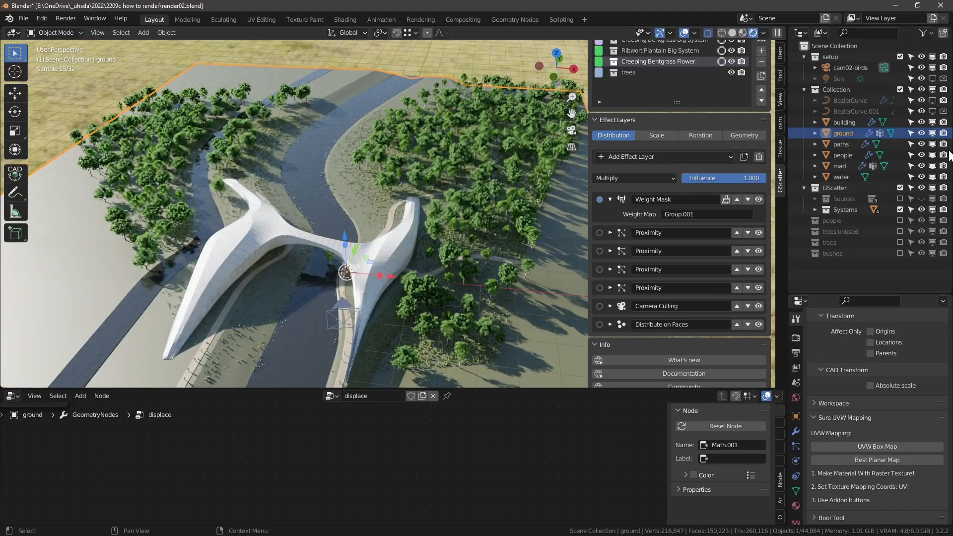
click(736, 73)
click(735, 73)
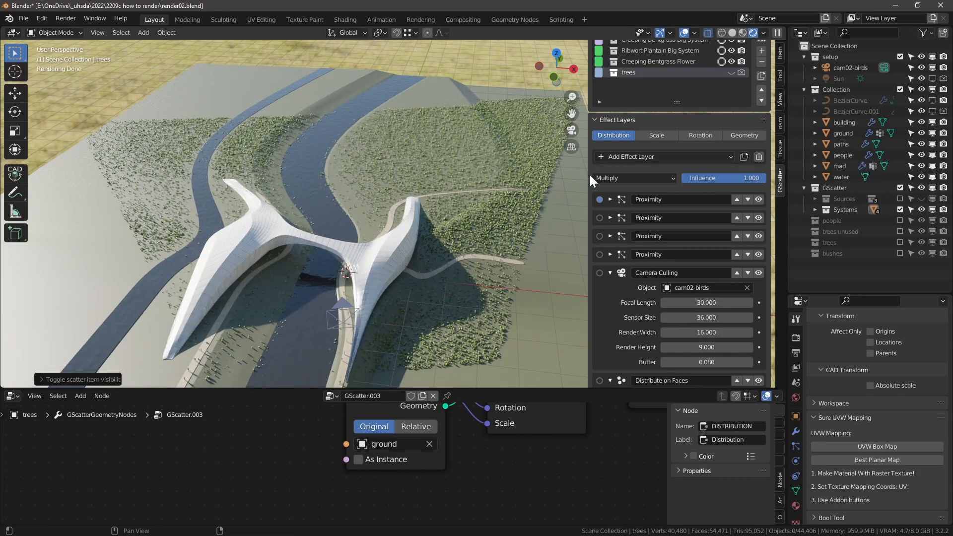
drag(590, 172, 647, 171)
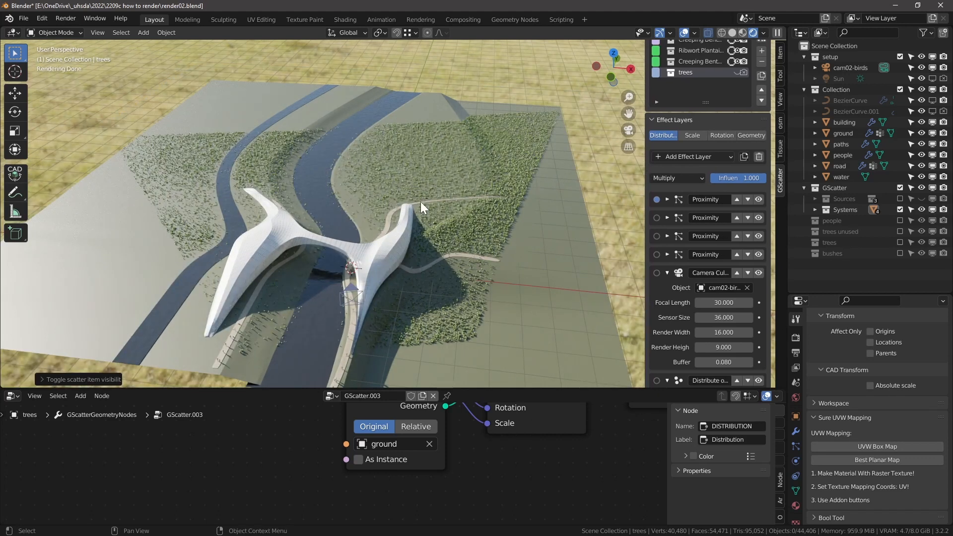
Render the scene from the camera, inspect the grass around the building, and close the render
key(F12)
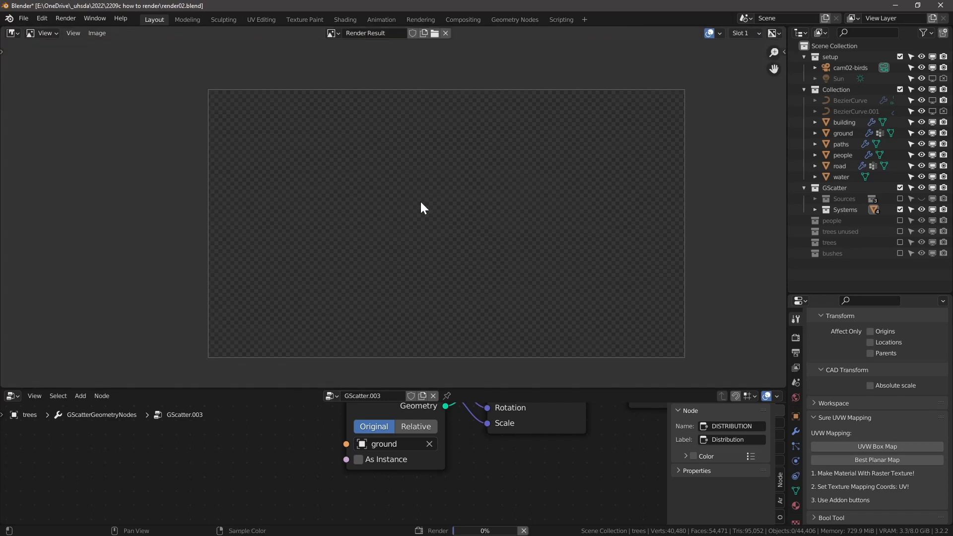
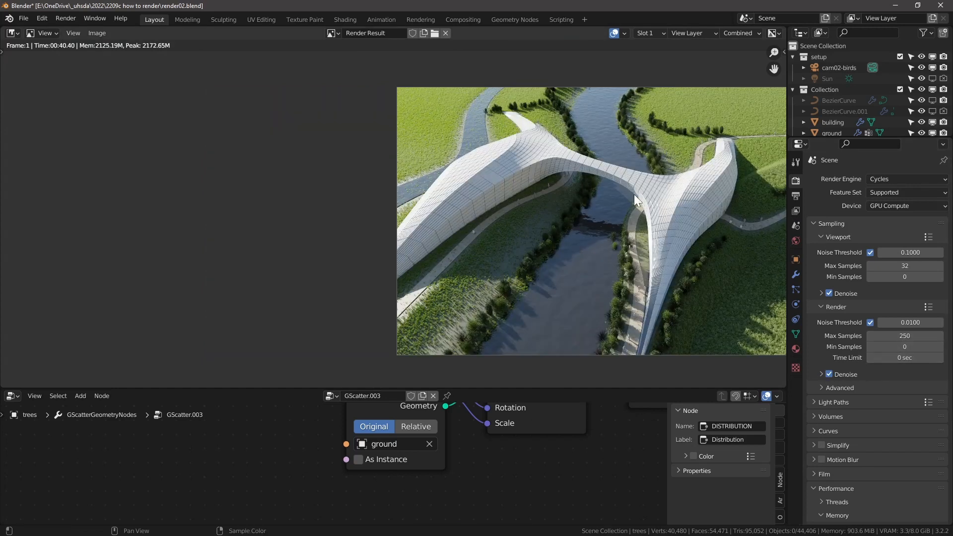
middle_drag(634, 195, 397, 240)
scroll(477, 303, up, 1)
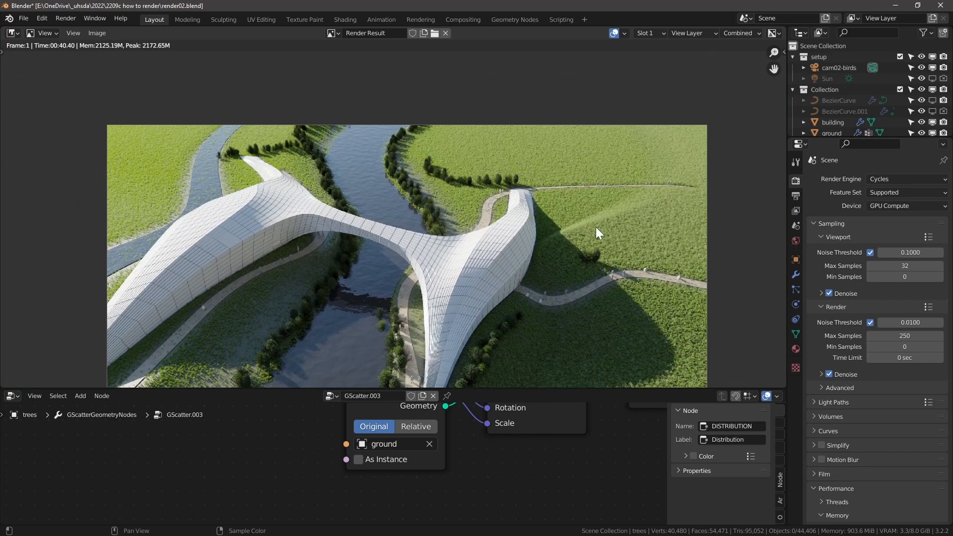
key(Escape)
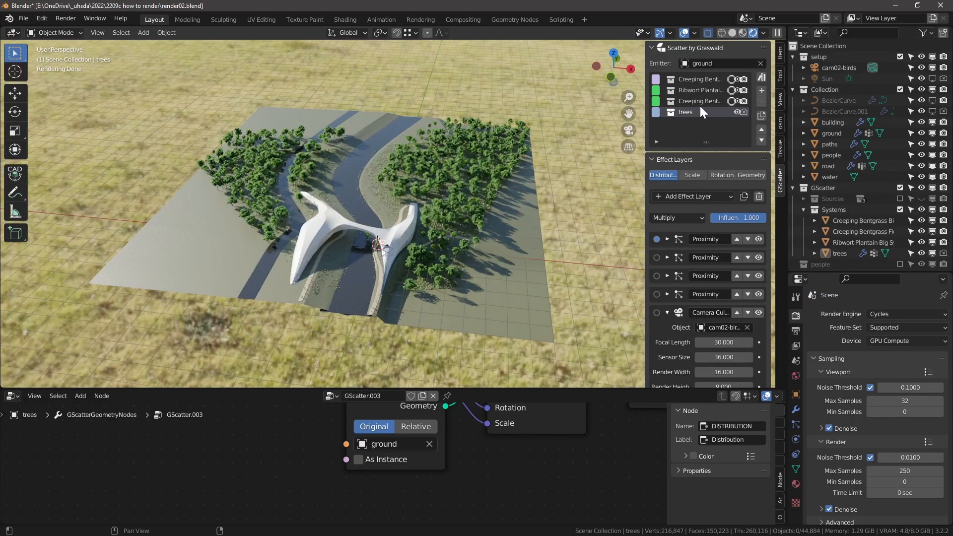
Review the trees system's Camera Culling and Distribute on Faces settings
scroll(693, 289, down, 1)
scroll(693, 291, down, 2)
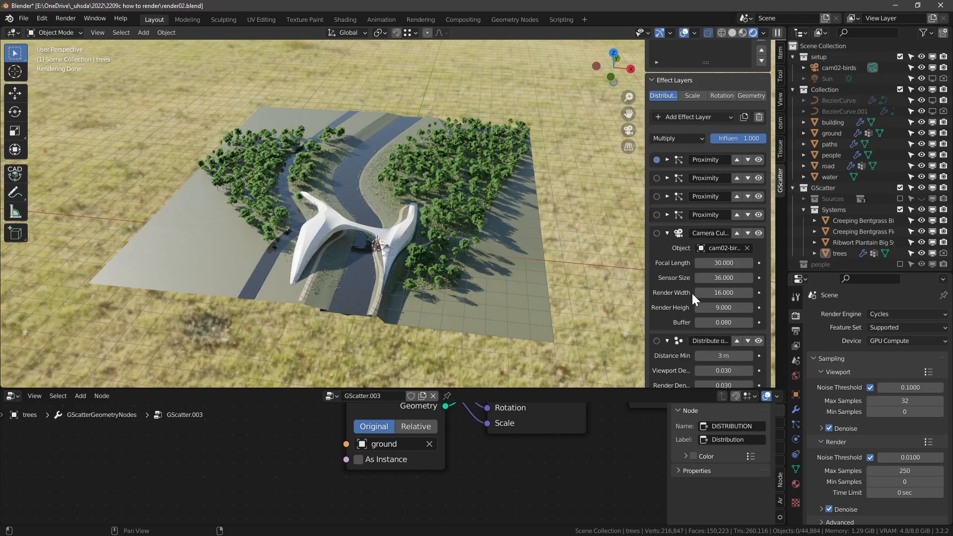
scroll(676, 321, down, 3)
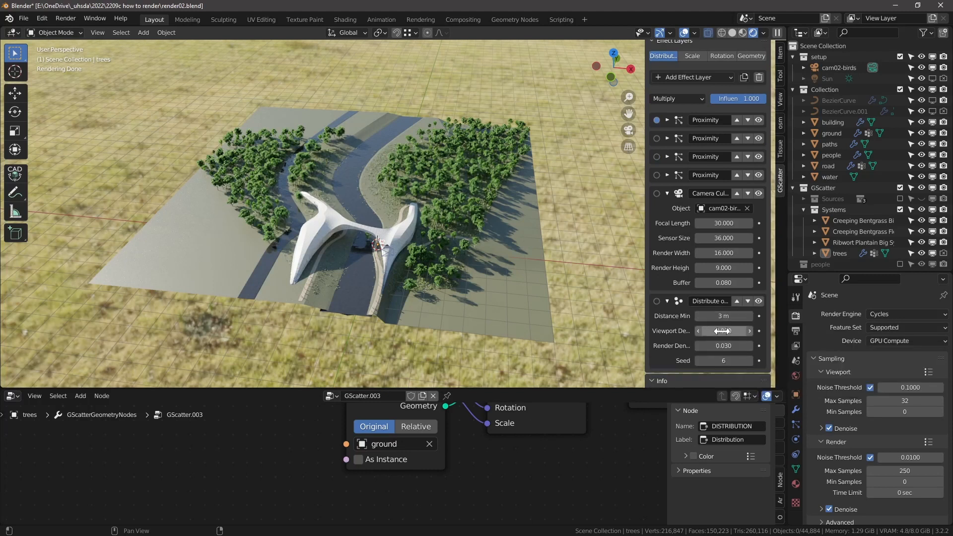
scroll(854, 209, down, 2)
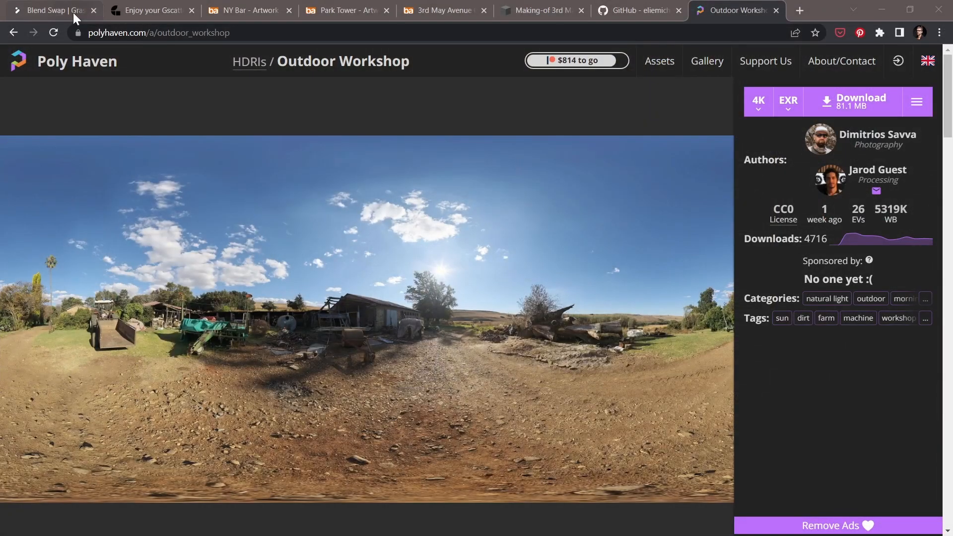
Look over the "Grass and trees system" page on Blend Swap in the browser and return to Blender
click(73, 13)
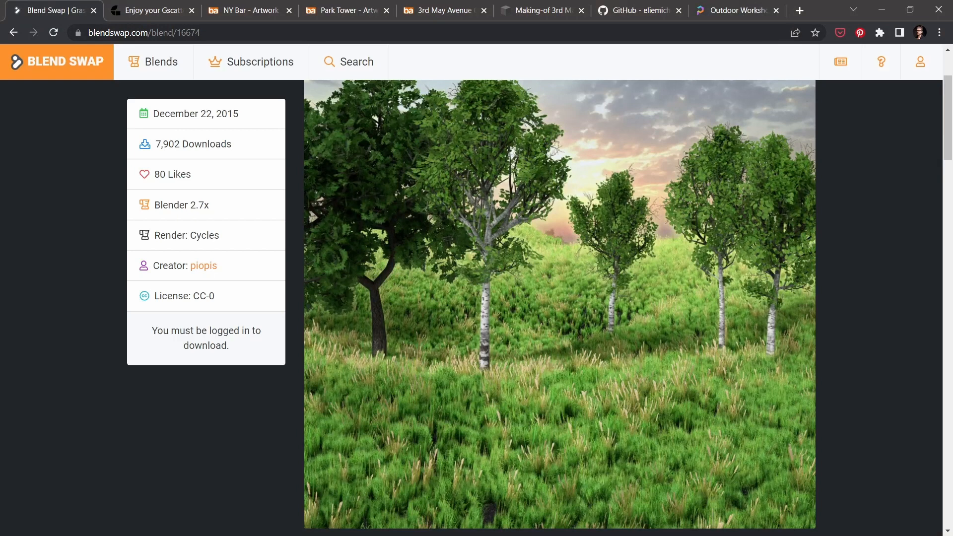
scroll(32, 69, down, 1)
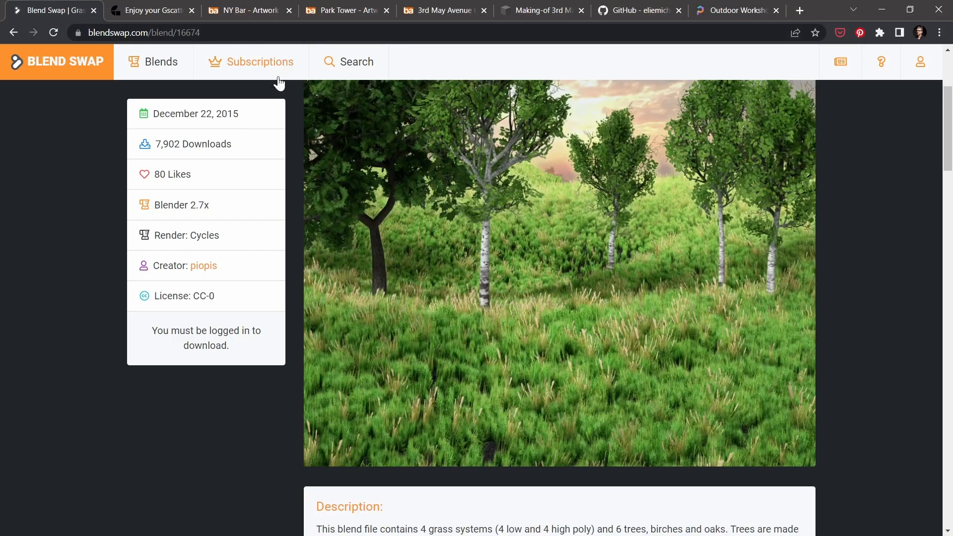
scroll(482, 201, up, 1)
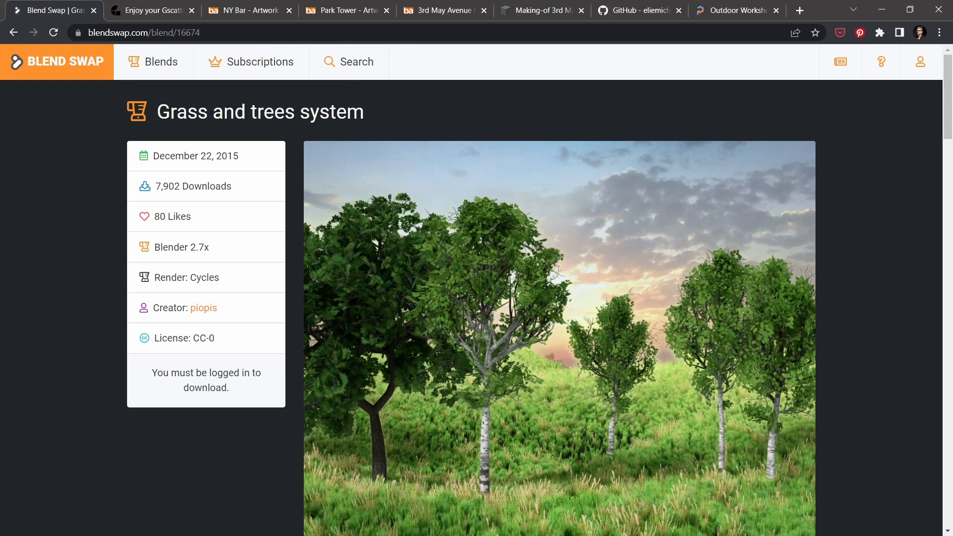
key(alt+Tab)
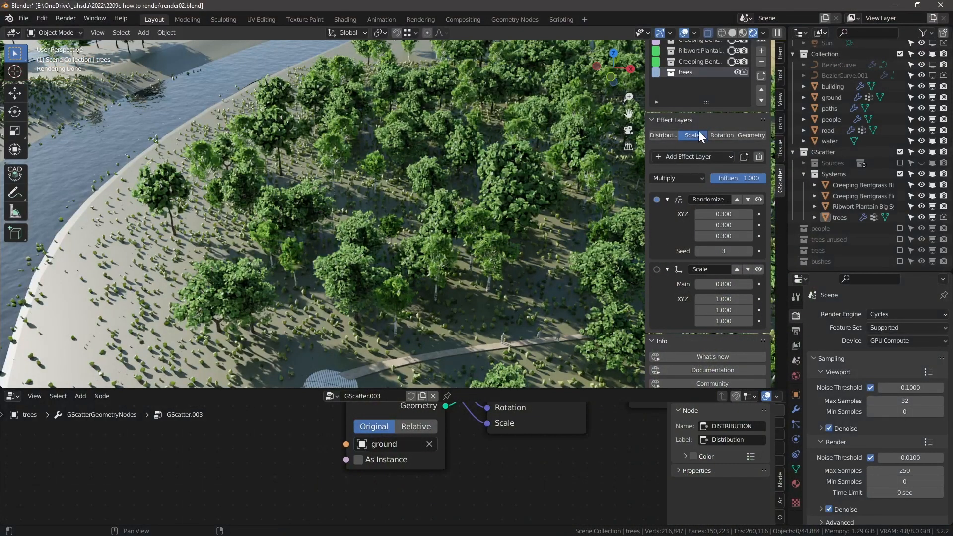
Review the trees system's rotation layers and examine the scattered vegetation around the building
click(670, 158)
click(507, 198)
click(725, 136)
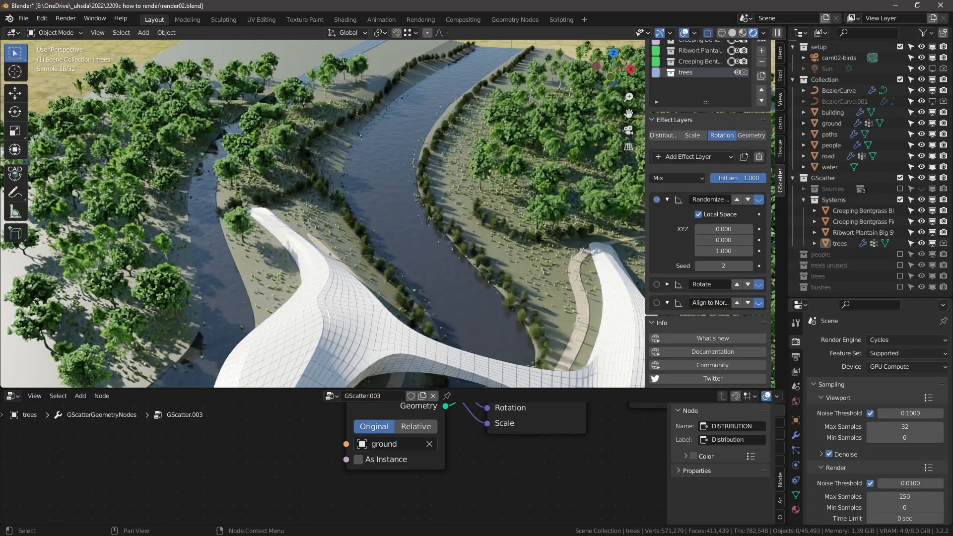
scroll(485, 189, down, 4)
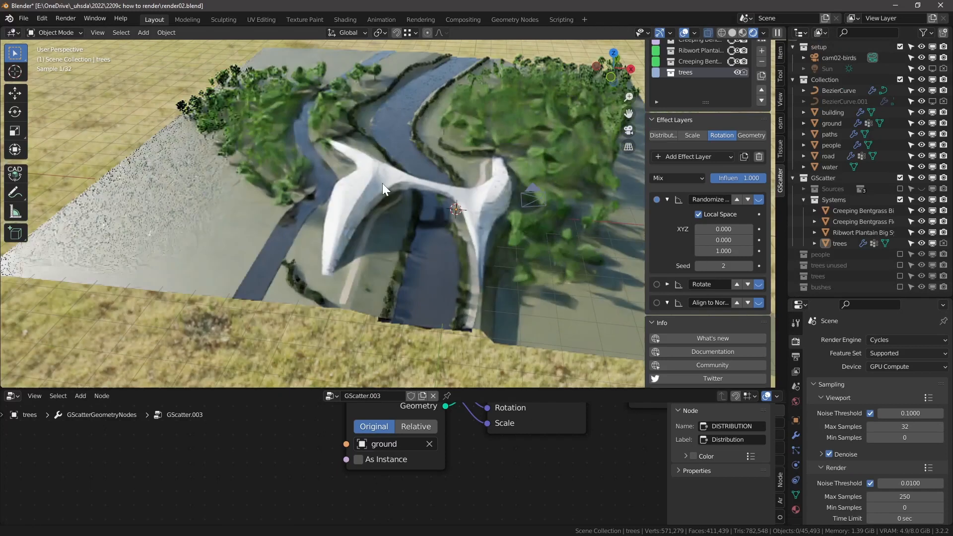
scroll(398, 270, up, 5)
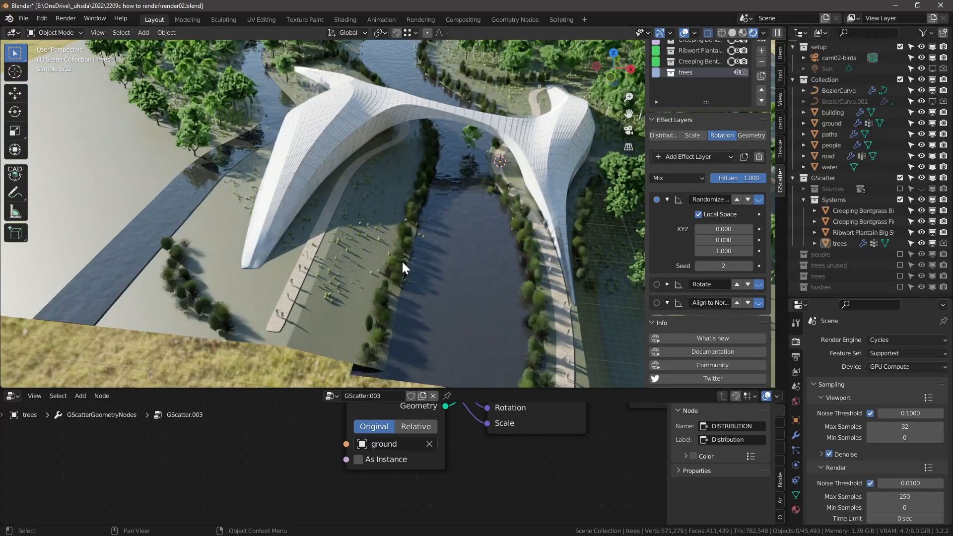
Place the 3D cursor on the ground between the footpath and the river and add a Bezier curve there
click(392, 279)
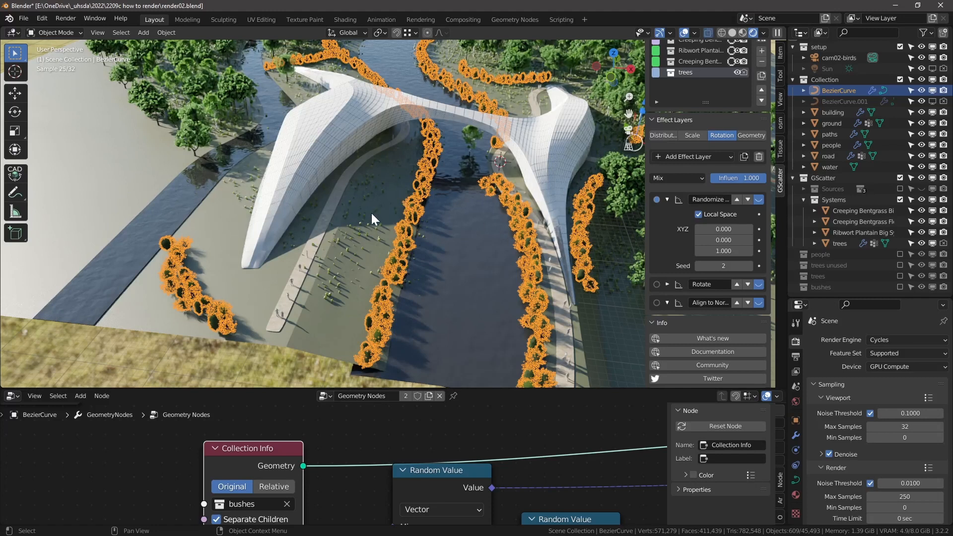
shift+right_drag(359, 258, 349, 270)
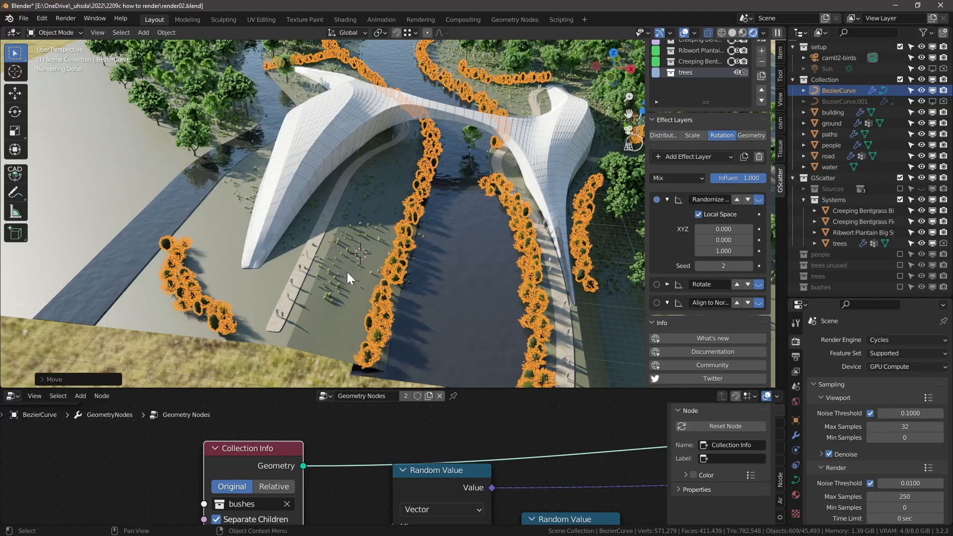
scroll(348, 271, up, 4)
key(shift+a)
mouse_move(369, 236)
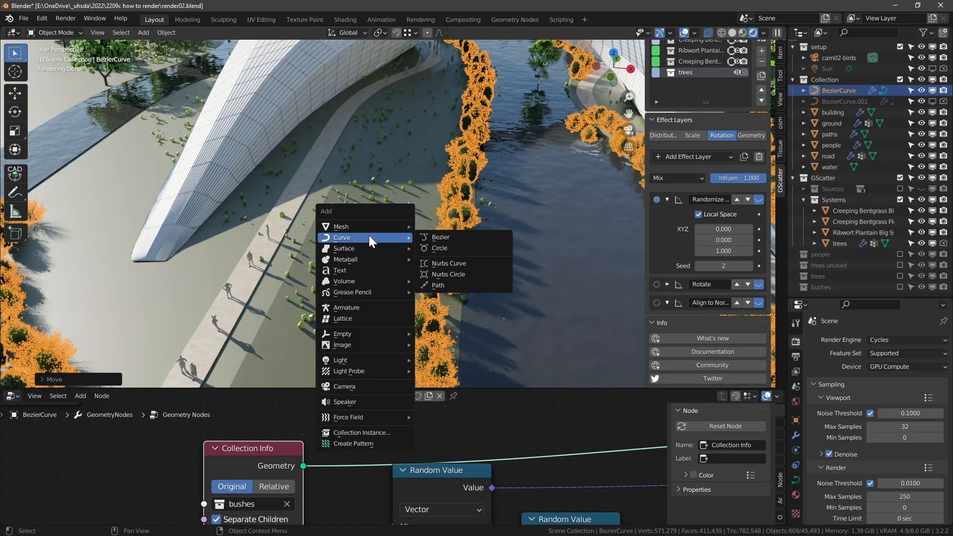
click(460, 236)
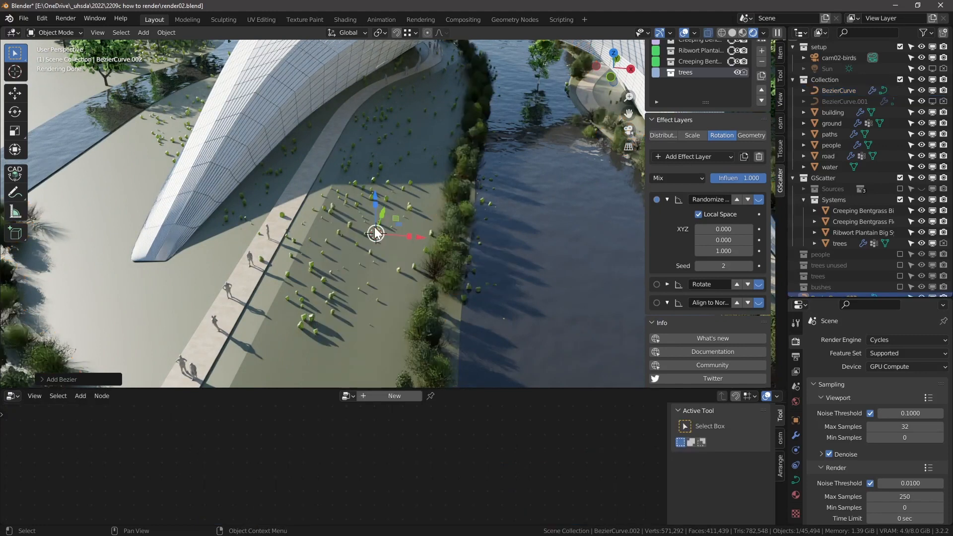
Enter Edit Mode on the new Bezier curve and delete all its vertices
click(52, 35)
click(57, 55)
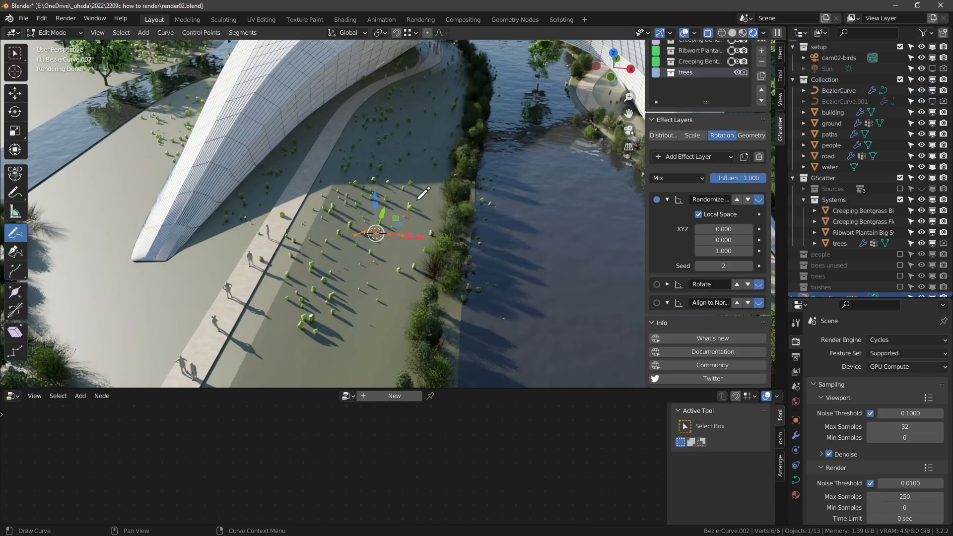
key(x)
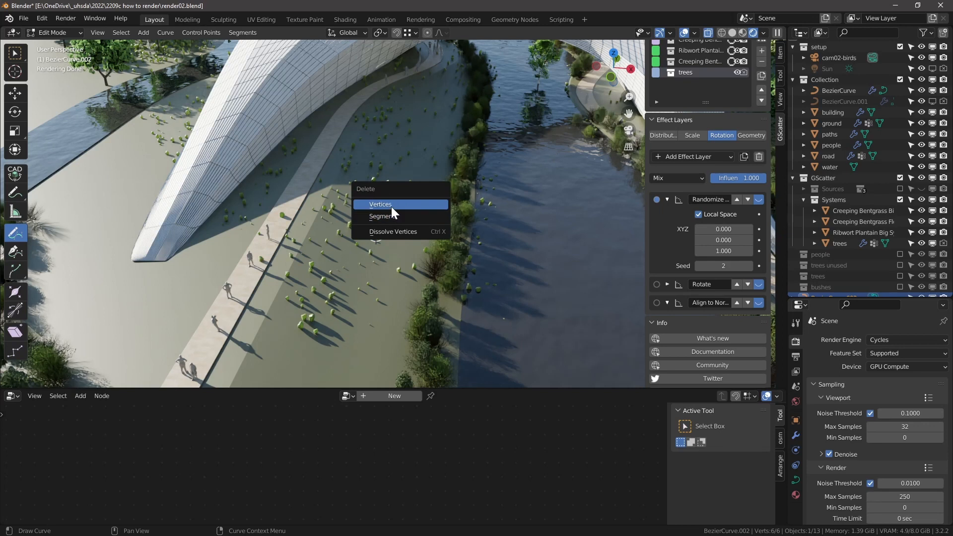
click(392, 205)
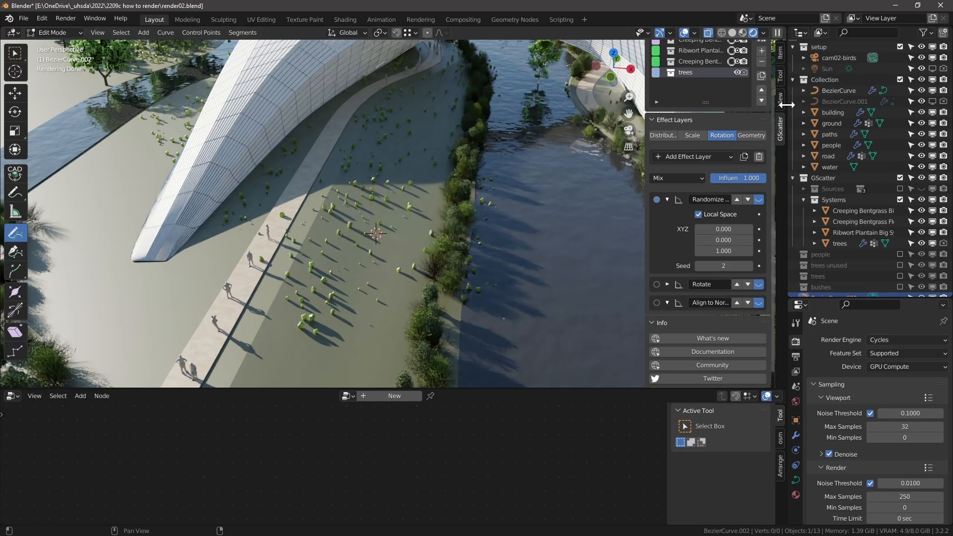
Draw several freehand curves across the ground, water and building using the Draw tool with Surface depth
click(781, 75)
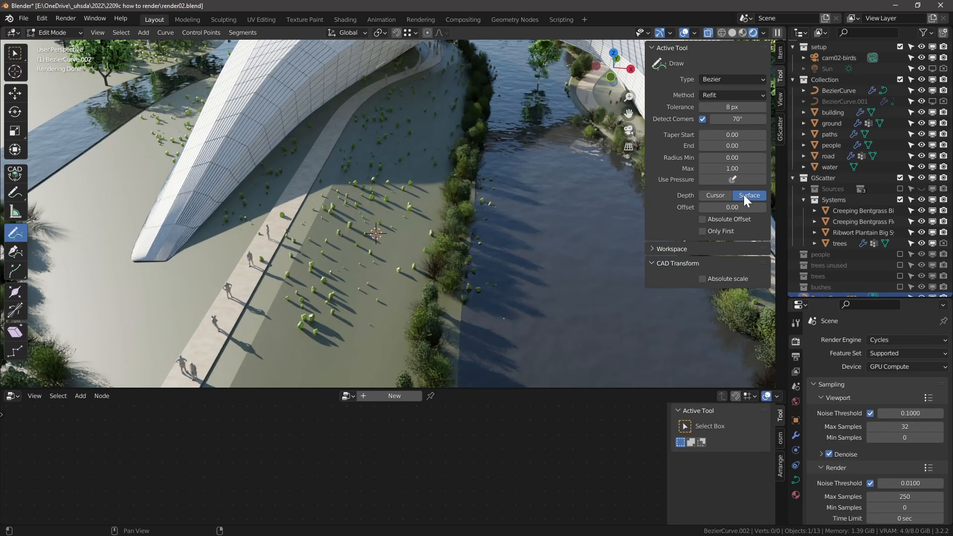
mouse_move(427, 160)
mouse_down()
mouse_move(411, 233)
mouse_move(285, 342)
mouse_up()
middle_drag(269, 237, 347, 213)
mouse_move(298, 263)
mouse_down()
mouse_move(148, 179)
mouse_move(209, 157)
mouse_up()
mouse_move(144, 123)
mouse_down()
mouse_move(416, 243)
mouse_move(387, 141)
mouse_move(412, 103)
mouse_up()
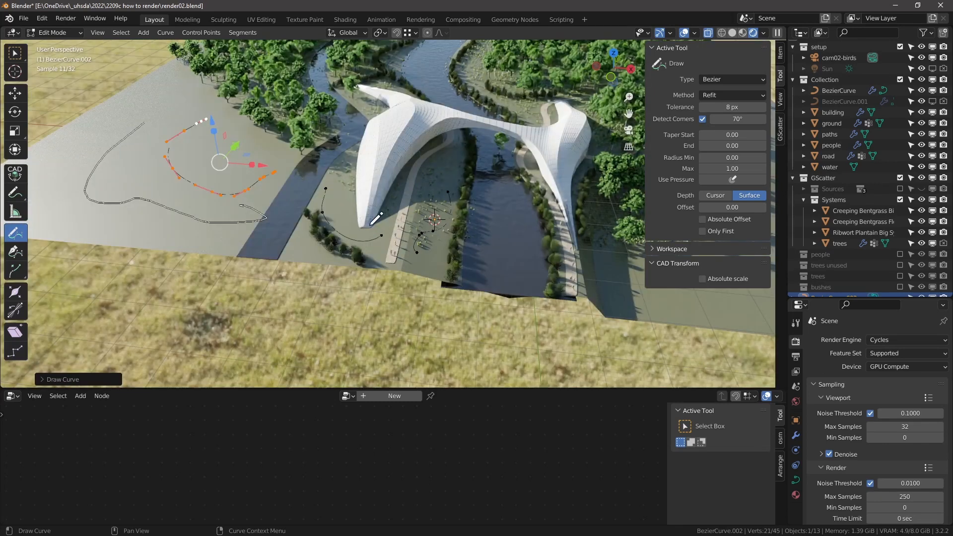
scroll(407, 119, up, 3)
mouse_move(407, 174)
middle_down()
mouse_move(412, 135)
mouse_move(415, 198)
middle_up()
scroll(404, 230, down, 2)
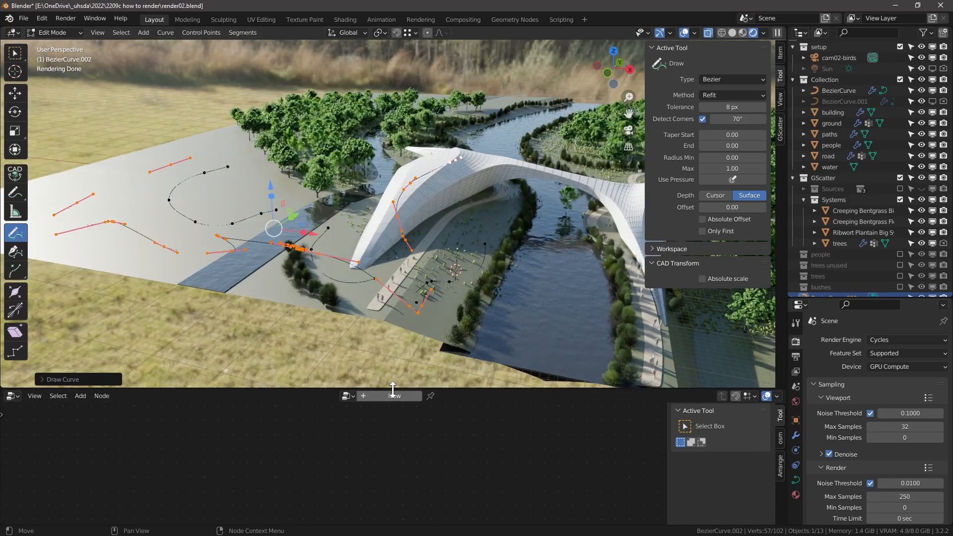
Create a geometry node tree for the drawn curve, insert a Resample Curve node before the Group Output, and return to Object Mode
drag(454, 387, 466, 332)
click(393, 339)
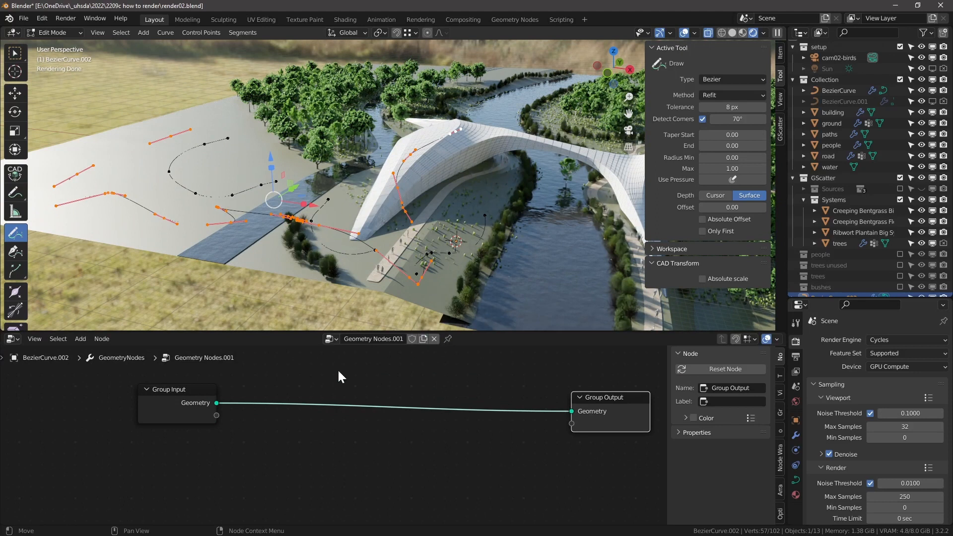
key(shift+a)
mouse_move(287, 339)
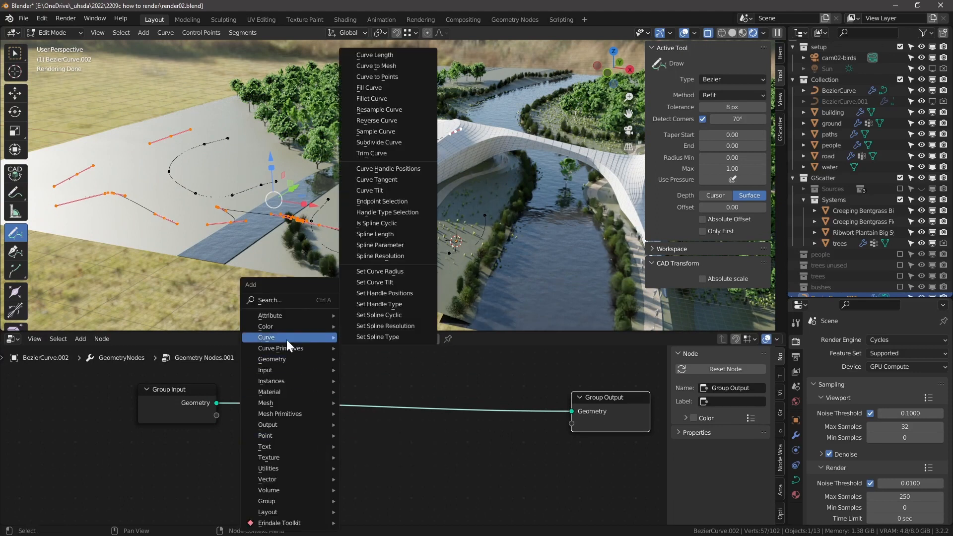
click(390, 109)
click(385, 392)
scroll(385, 391, up, 2)
key(Tab)
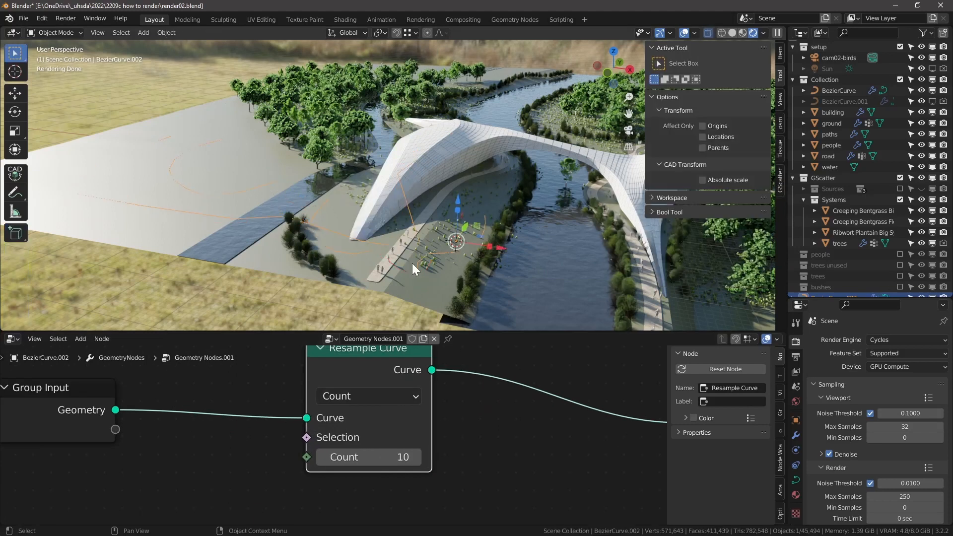
Switch the Resample Curve node to Length mode with a length of 1 m
scroll(409, 222, up, 2)
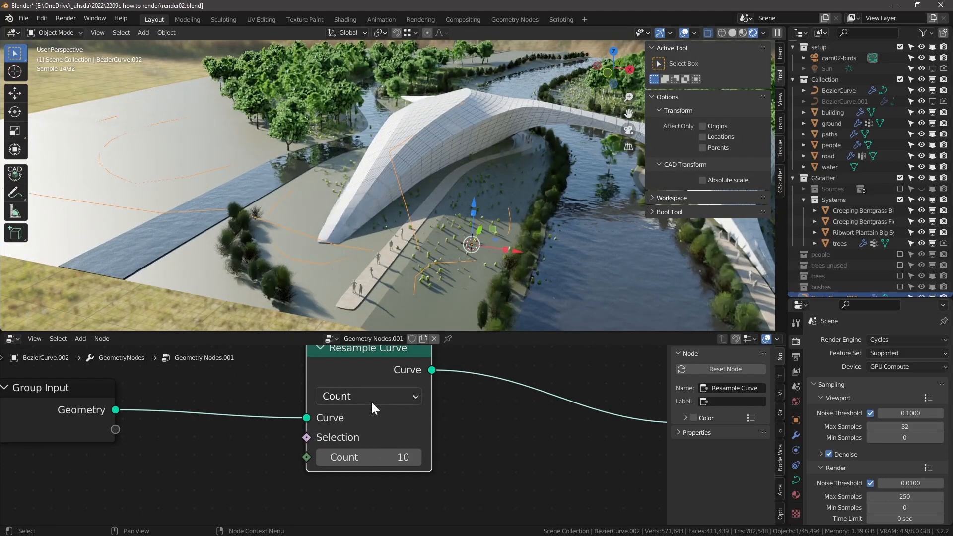
middle_drag(372, 403, 382, 413)
click(361, 410)
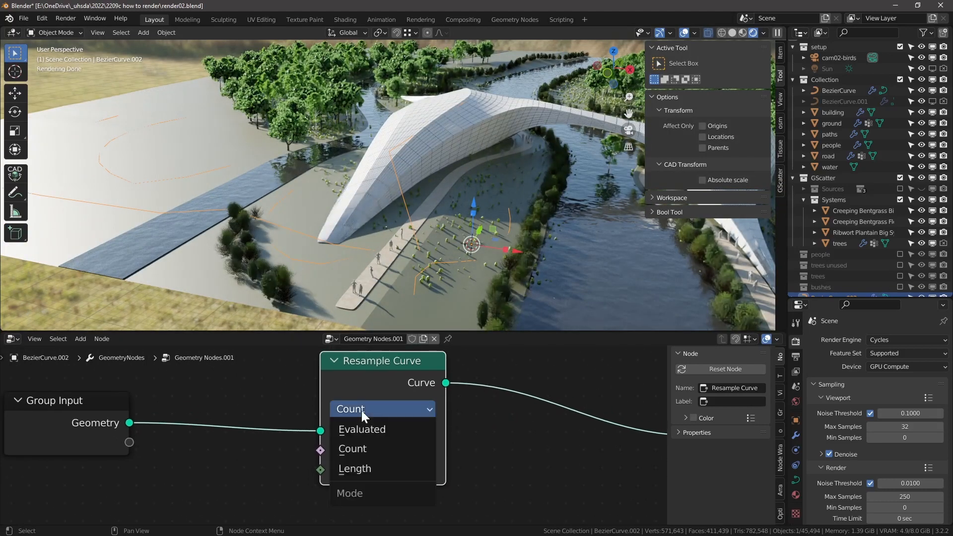
click(372, 469)
click(373, 469)
text(1)
key(Return)
Insert an Instance on Points node between Resample Curve and Group Output
scroll(396, 471, down, 2)
key(shift+a)
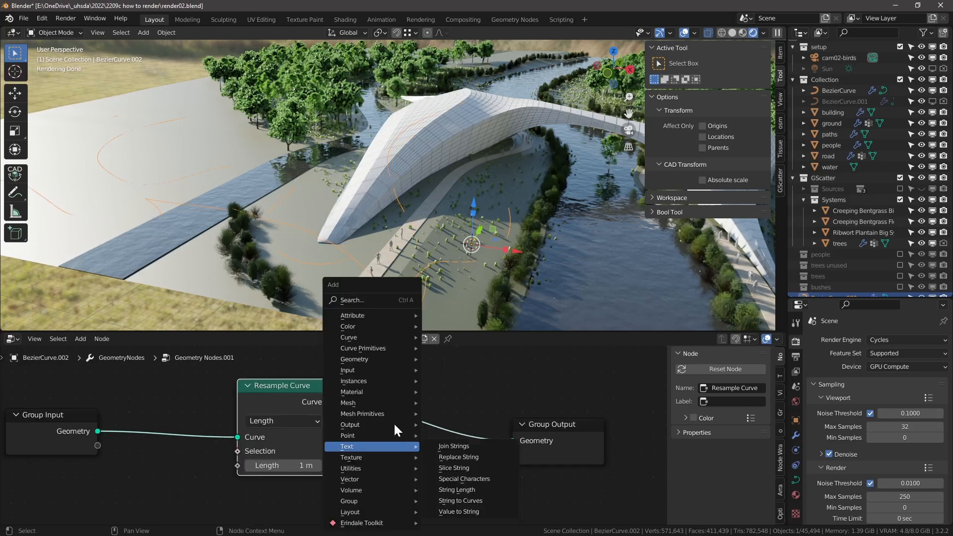
click(373, 302)
text(insta)
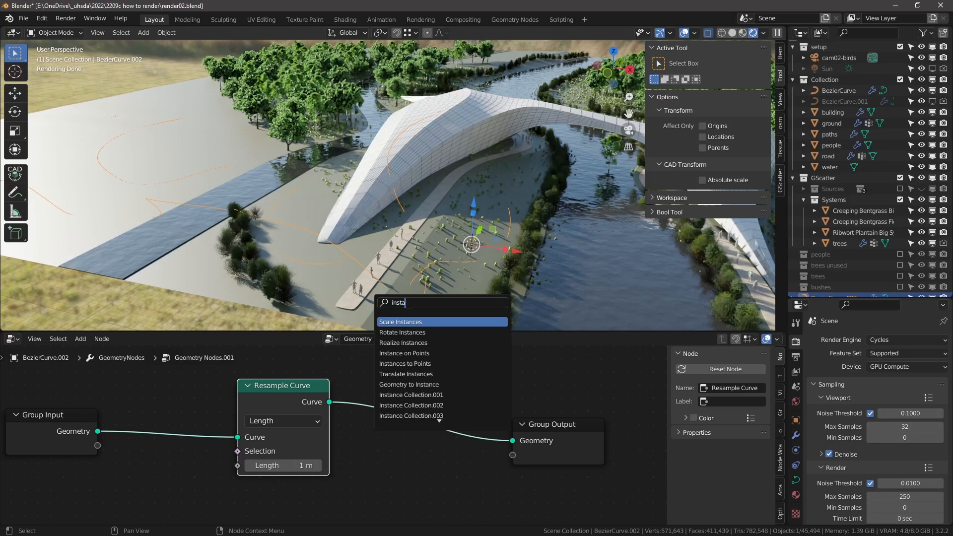
click(390, 353)
click(402, 430)
middle_drag(404, 428, 527, 384)
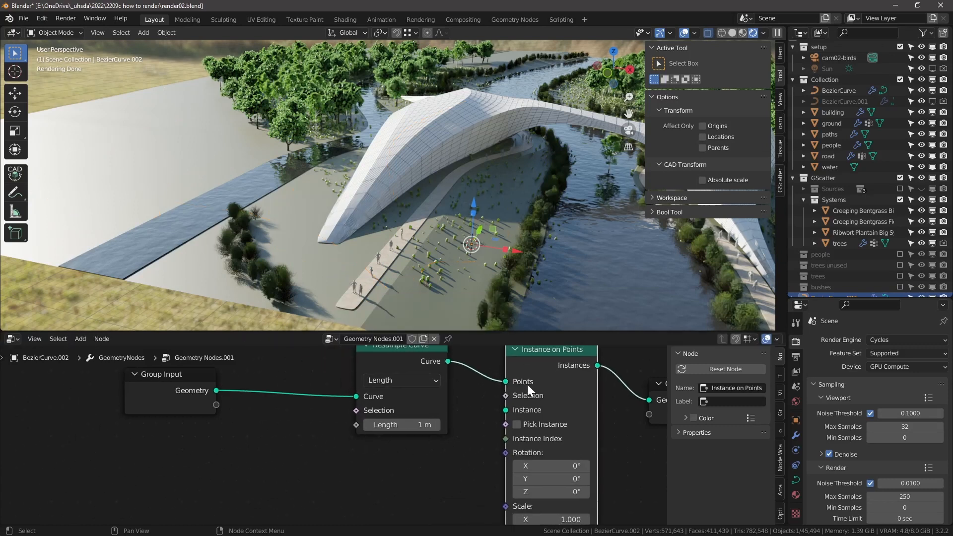
Bring the bushes collection into the node tree and connect its geometry to the Instance input of Instance on Points
scroll(527, 384, down, 2)
scroll(866, 225, down, 1)
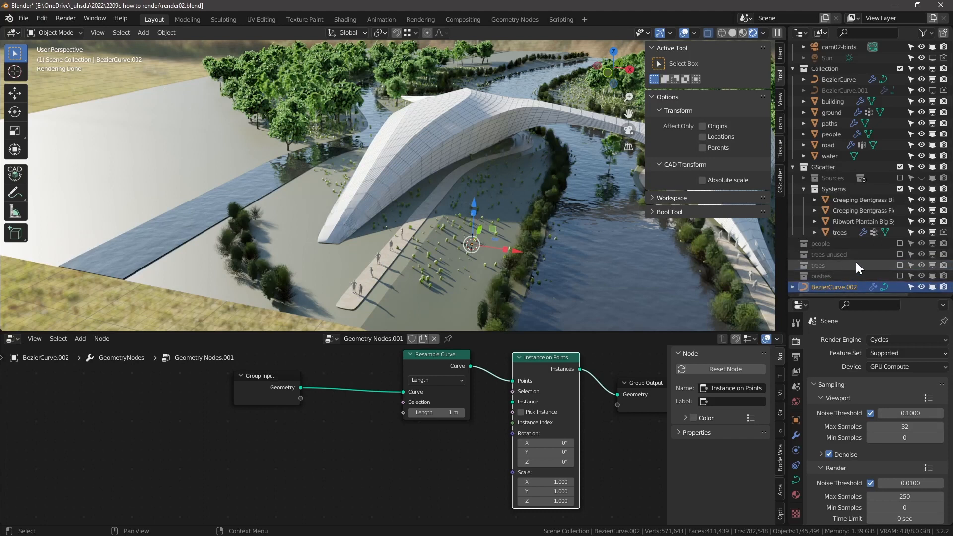
drag(830, 275, 383, 455)
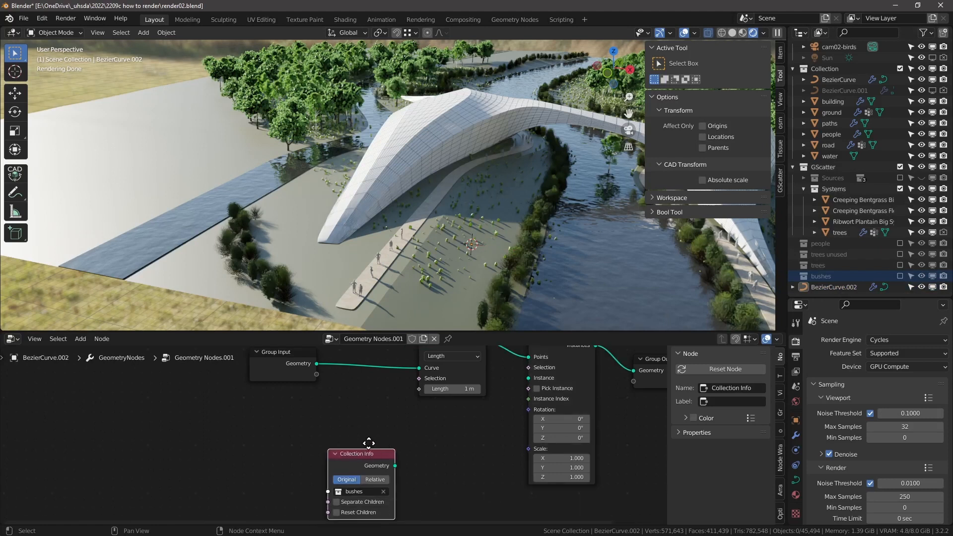
middle_drag(401, 434, 391, 458)
drag(402, 464, 537, 380)
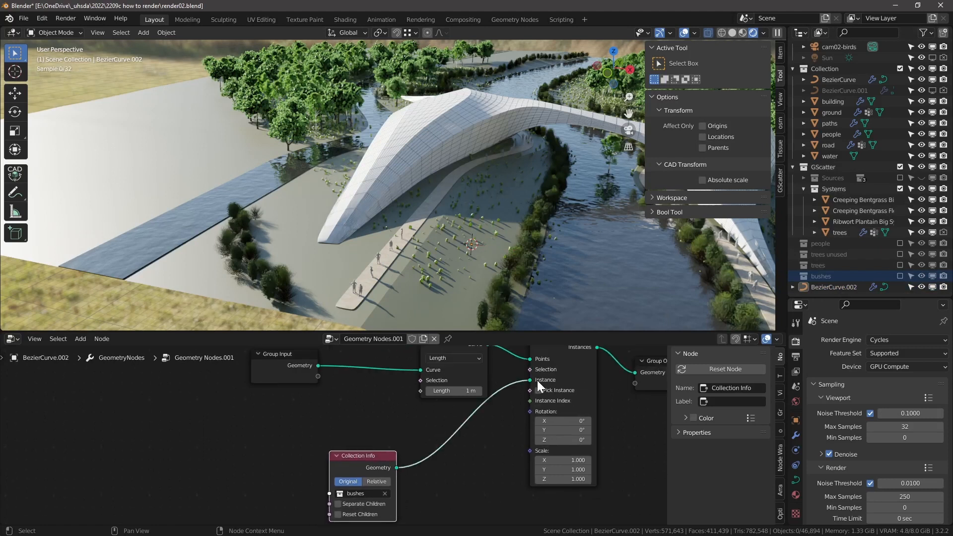
scroll(192, 206, up, 4)
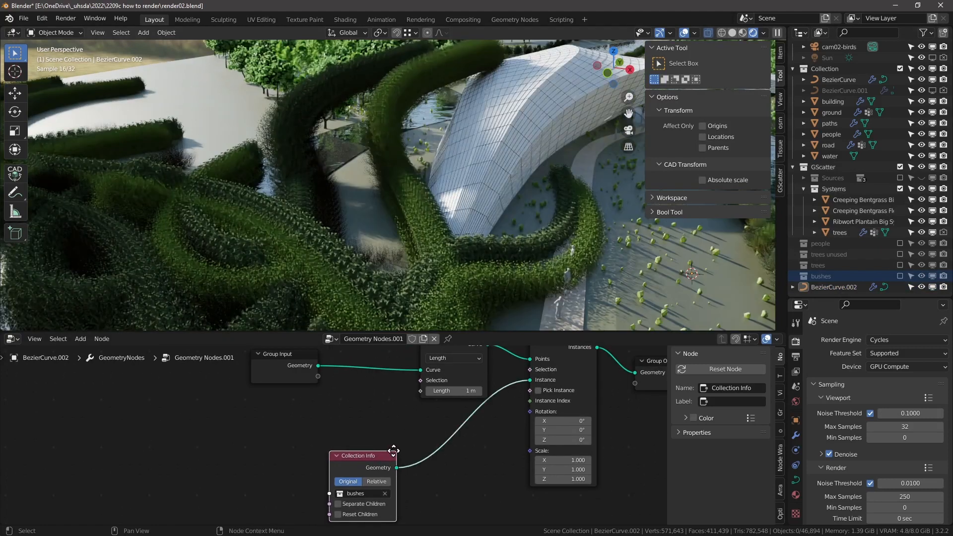
Enable Separate Children and Reset Children on the bushes Collection Info node, and Pick Instance on Instance on Points
middle_drag(392, 451, 486, 383)
scroll(455, 437, up, 2)
click(420, 437)
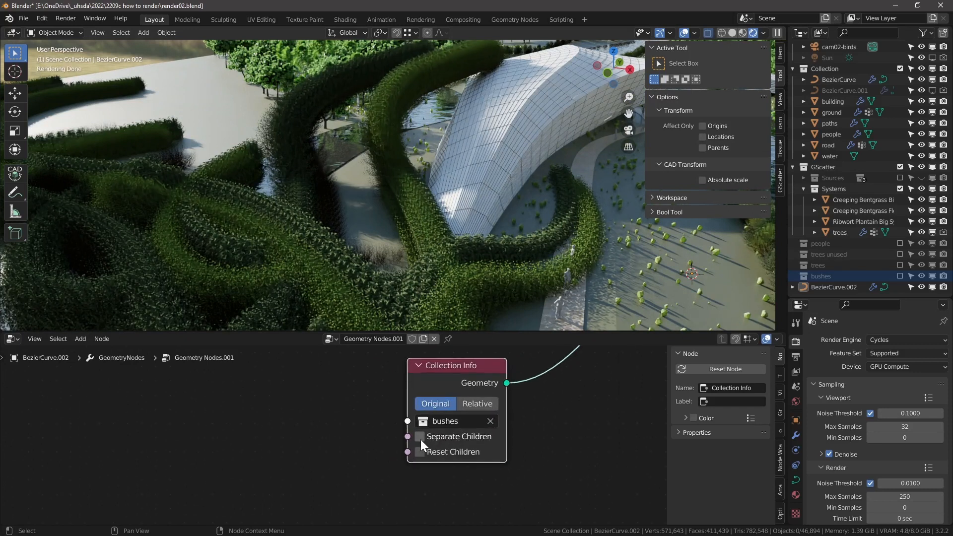
click(420, 452)
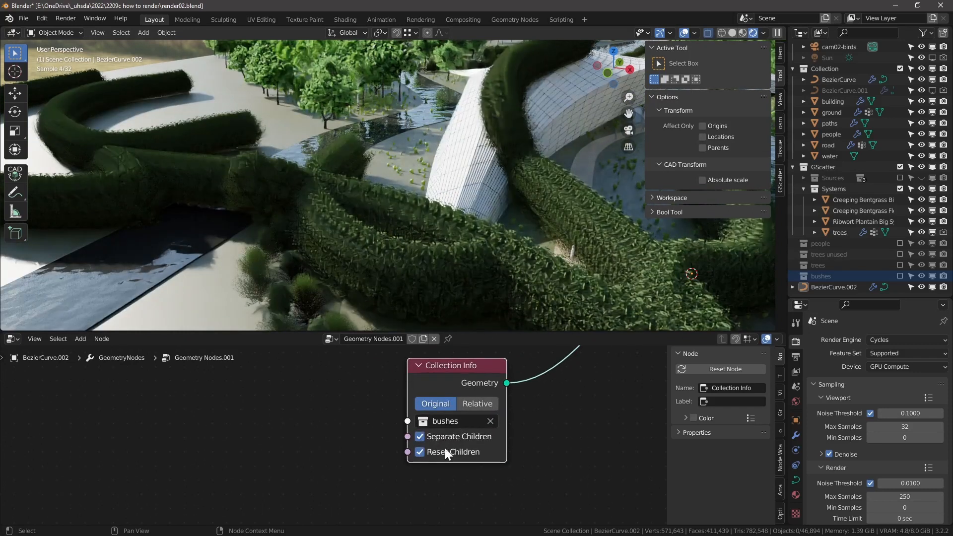
scroll(531, 442, down, 2)
key(Home)
scroll(506, 407, up, 2)
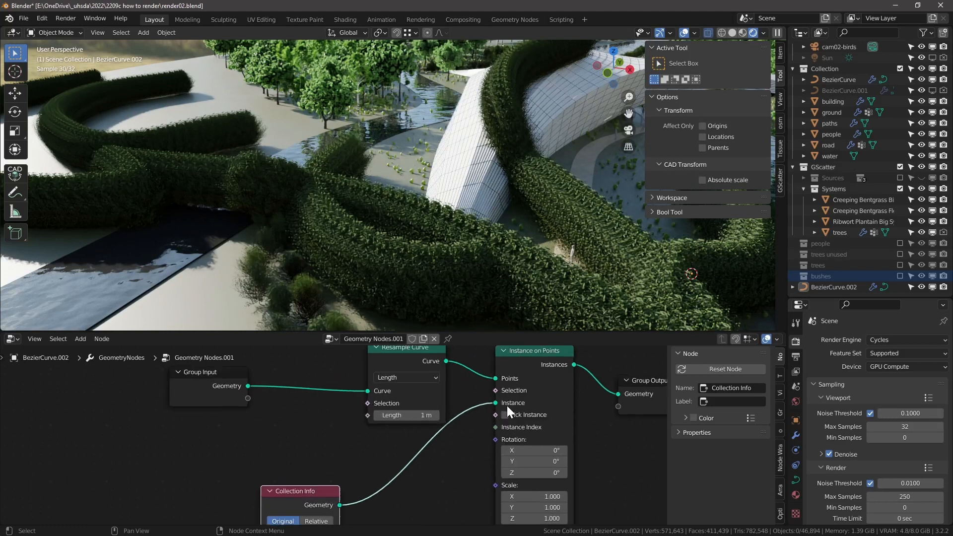
click(506, 413)
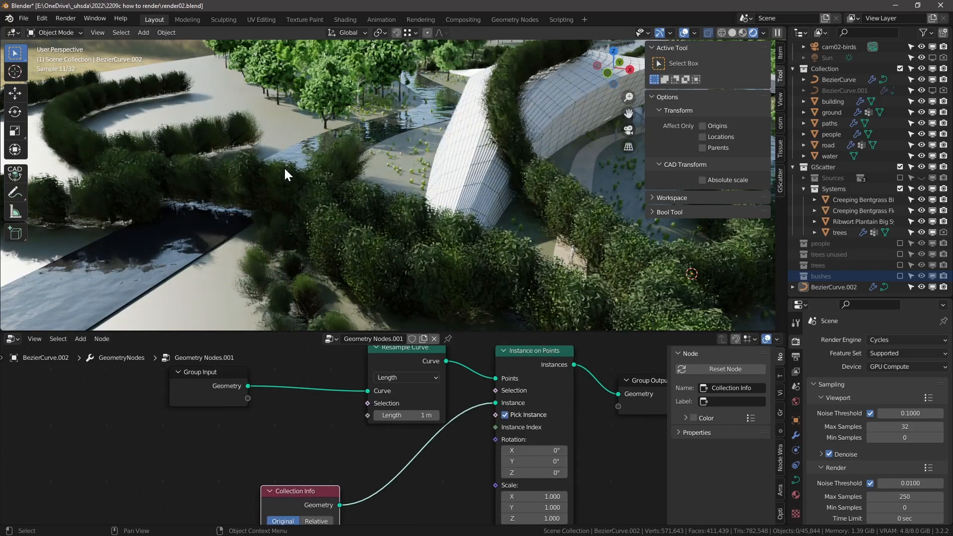
scroll(475, 230, down, 2)
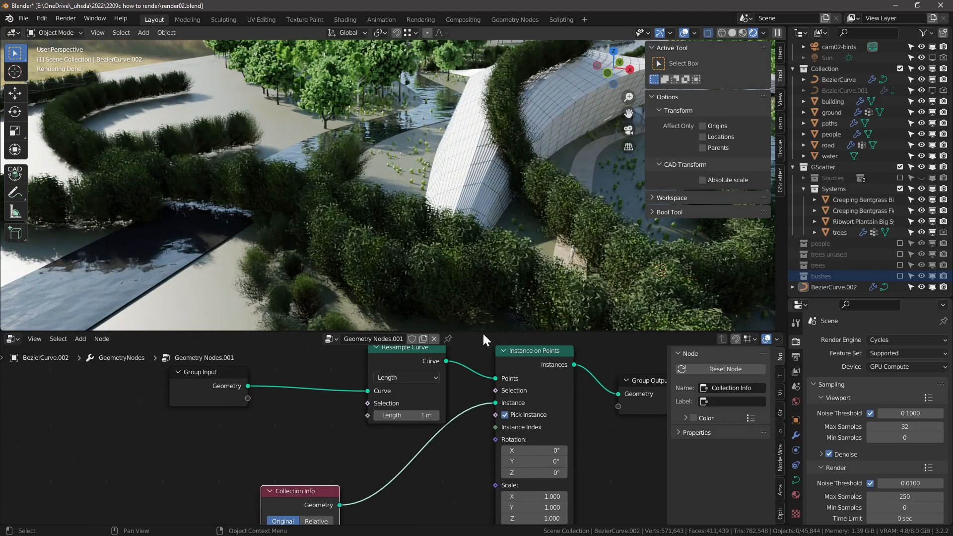
Set the Instance on Points scale to 0.6 on all three axes
middle_drag(549, 466, 549, 413)
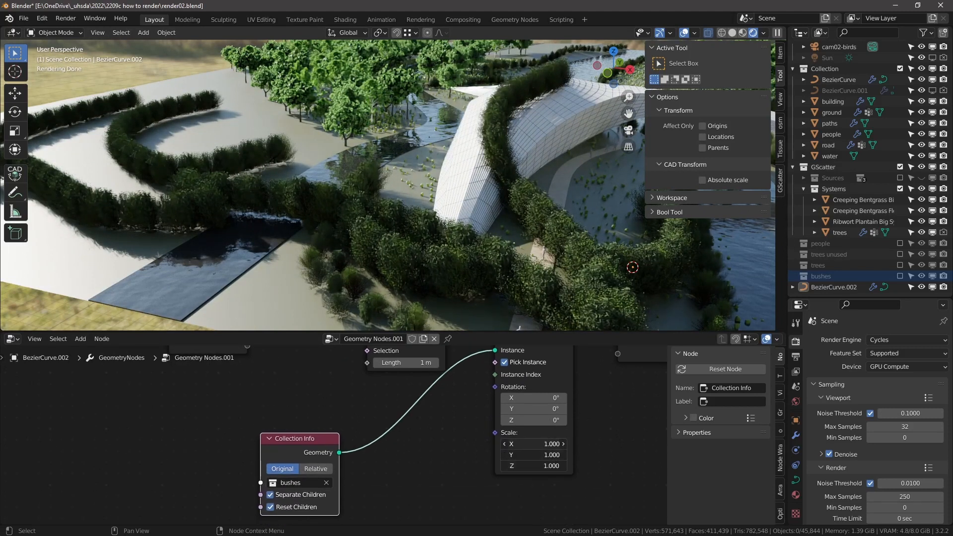
drag(533, 444, 533, 466)
text(.6)
key(Return)
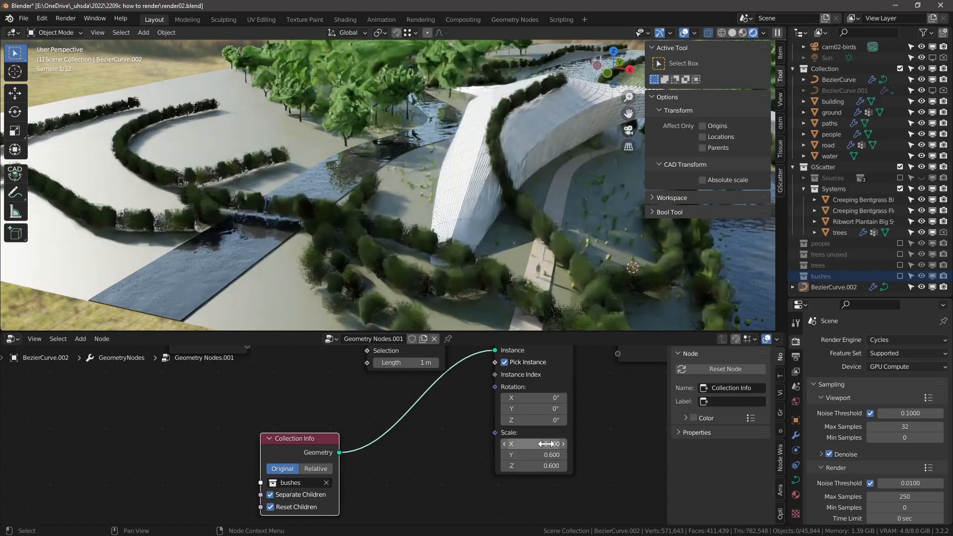
scroll(161, 156, up, 2)
scroll(201, 145, up, 2)
Connect a Value node to the Scale input of Instance on Points and set it to 0.5
middle_drag(496, 436, 514, 399)
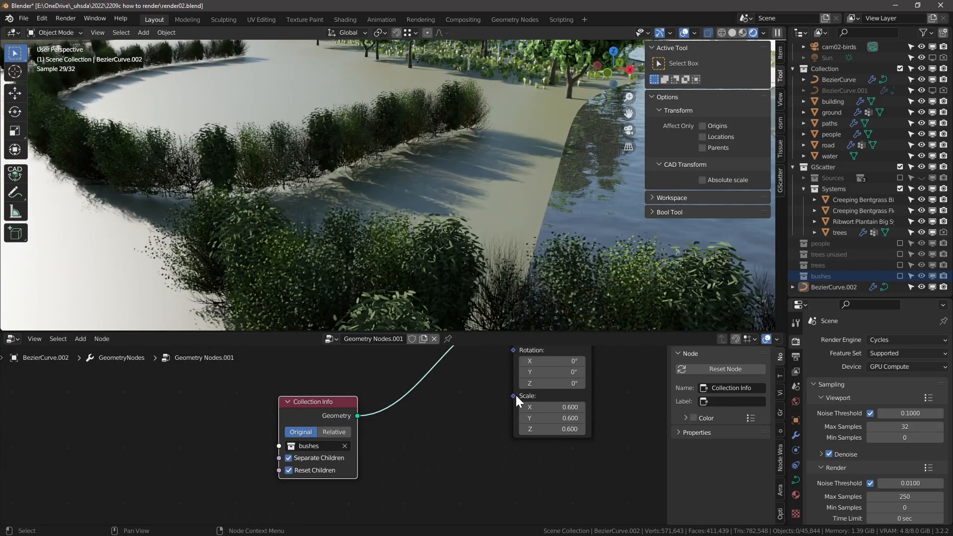
drag(513, 396, 355, 404)
text(valu)
key(Return)
click(597, 426)
click(547, 446)
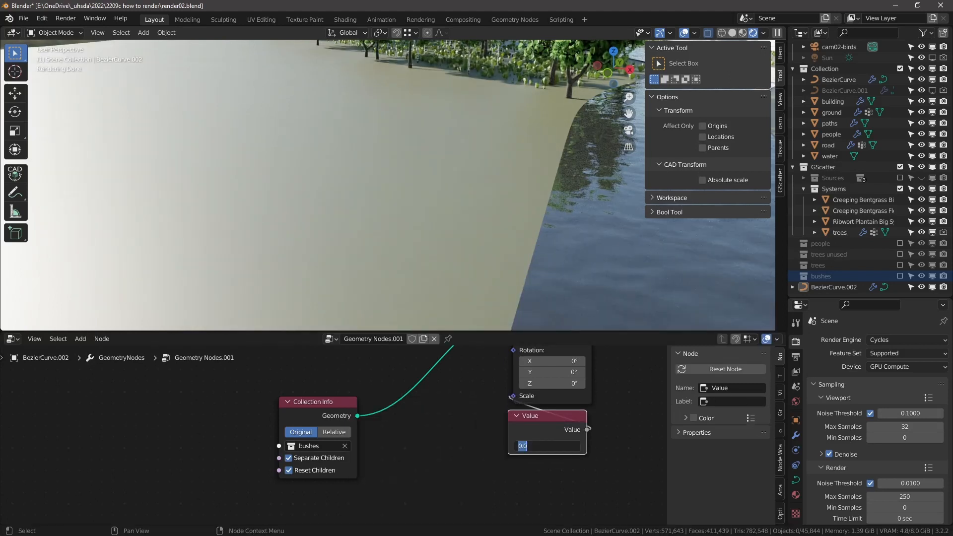
text(.5)
key(Return)
Select the bush curve and move the Group Input and Resample Curve nodes farther away from Instance on Points
scroll(401, 198, down, 8)
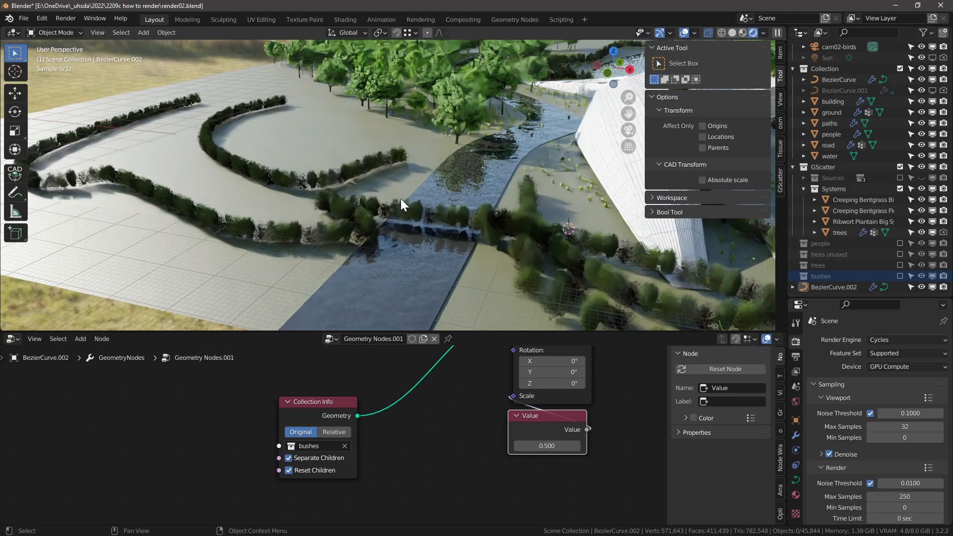
click(380, 187)
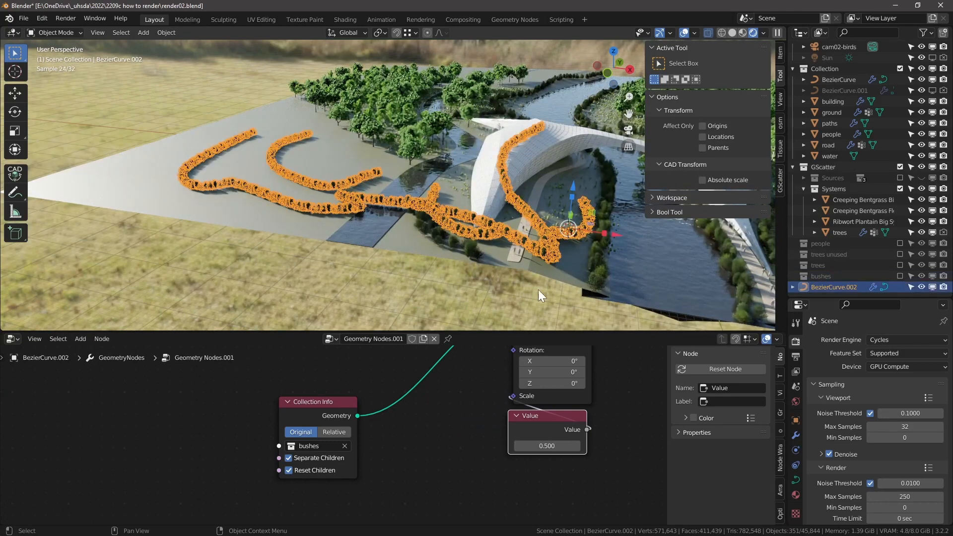
middle_drag(420, 369, 493, 499)
drag(324, 408, 232, 383)
drag(505, 370, 375, 359)
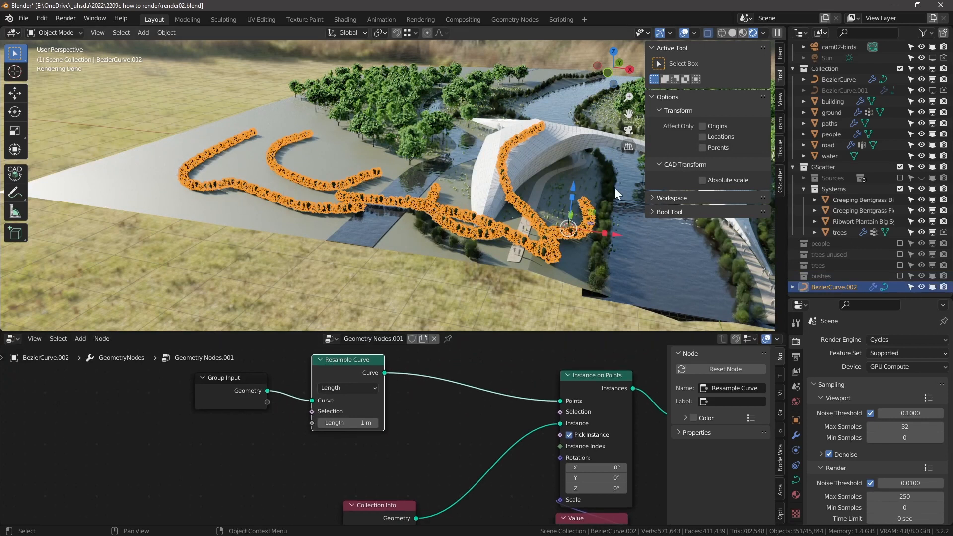
shift+middle_drag(559, 258, 496, 264)
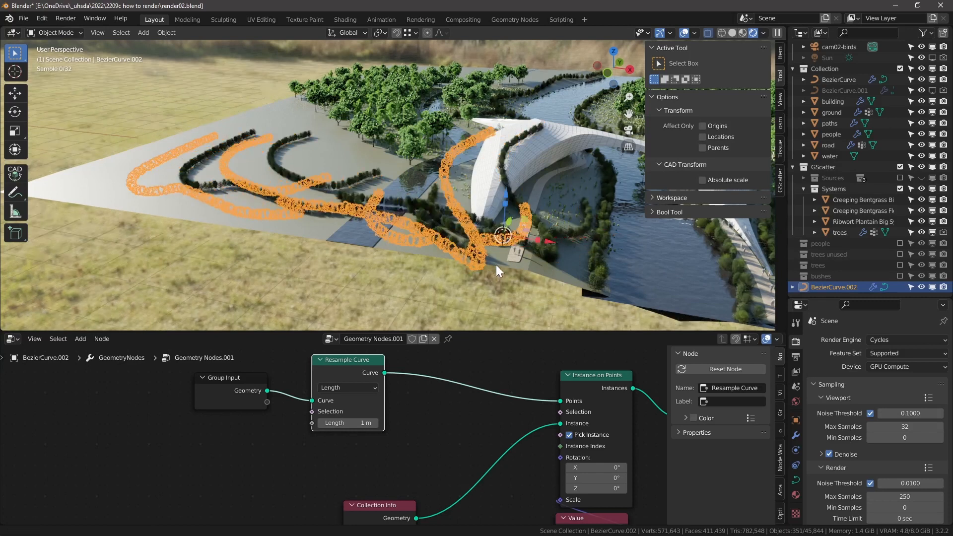
Deselect the bush curve and connect a Random Value vector node to the Rotation input of Instance on Points
scroll(475, 136, up, 7)
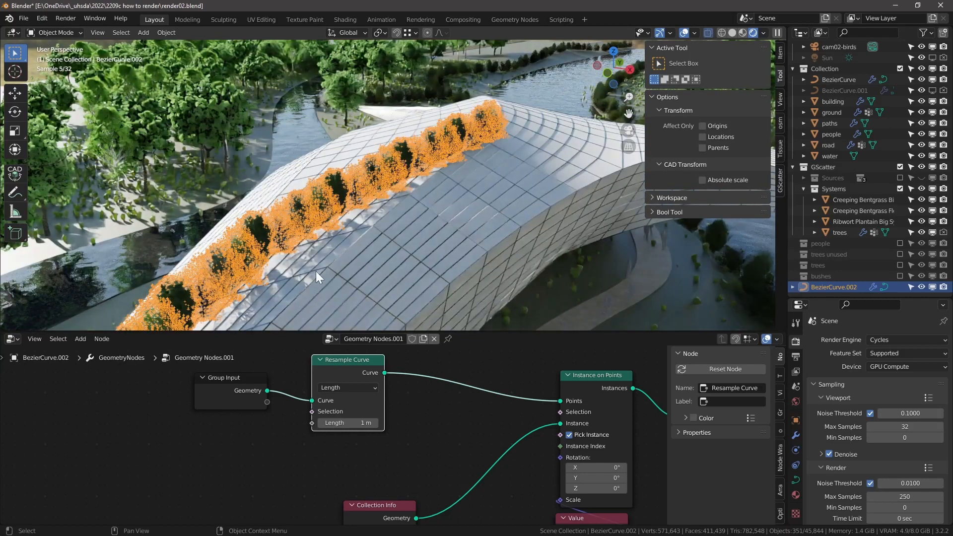
scroll(455, 127, down, 7)
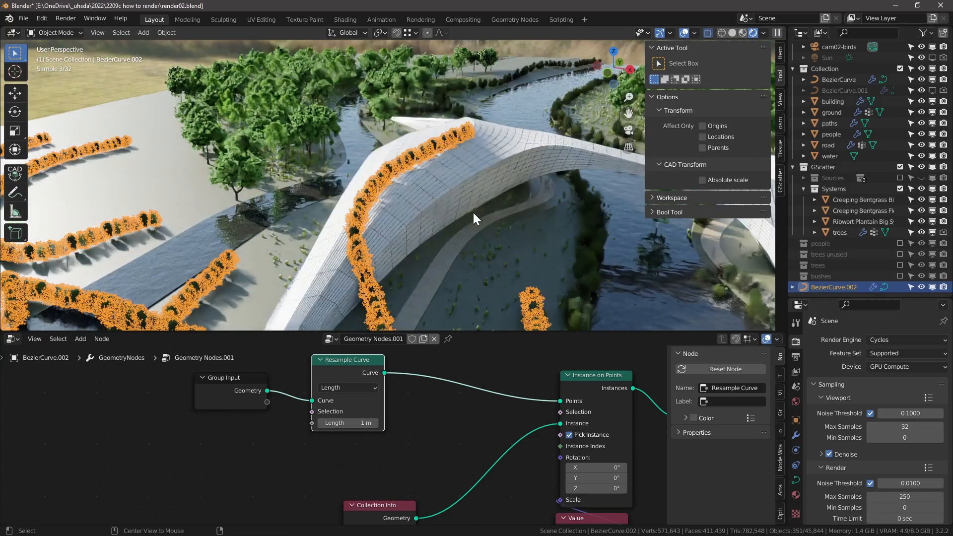
key(alt+a)
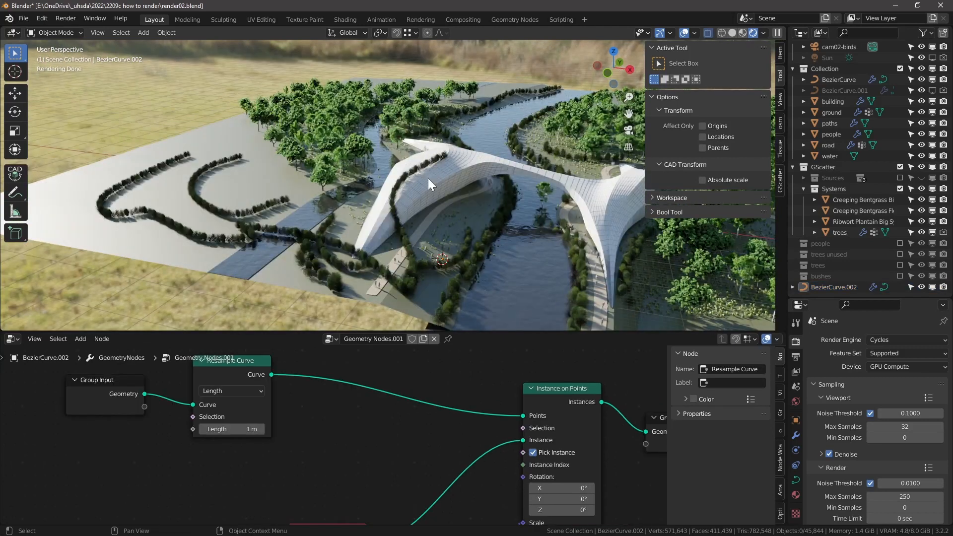
scroll(343, 368, up, 1)
middle_drag(379, 392, 357, 377)
middle_drag(576, 445, 581, 385)
drag(520, 410, 402, 404)
text(rand)
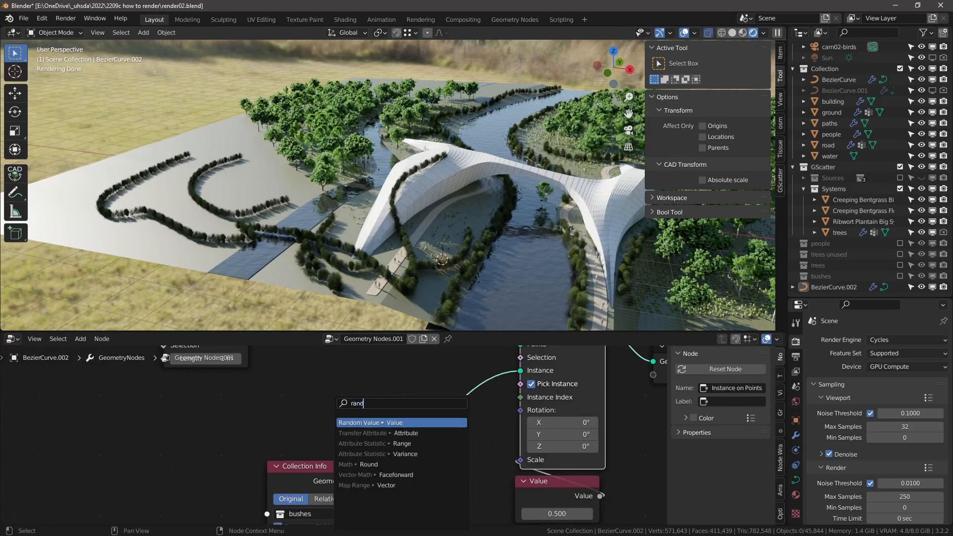
click(396, 420)
click(419, 450)
Set the X and Y Max values of the rotation Random Value node to 0
scroll(415, 484, down, 1)
middle_drag(410, 516, 473, 379)
drag(496, 450, 496, 461)
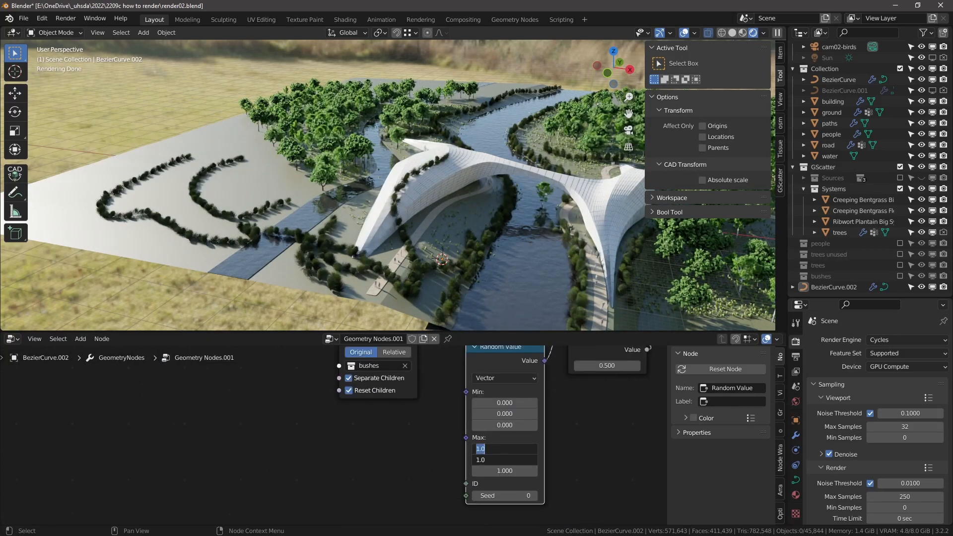
text(0)
key(Return)
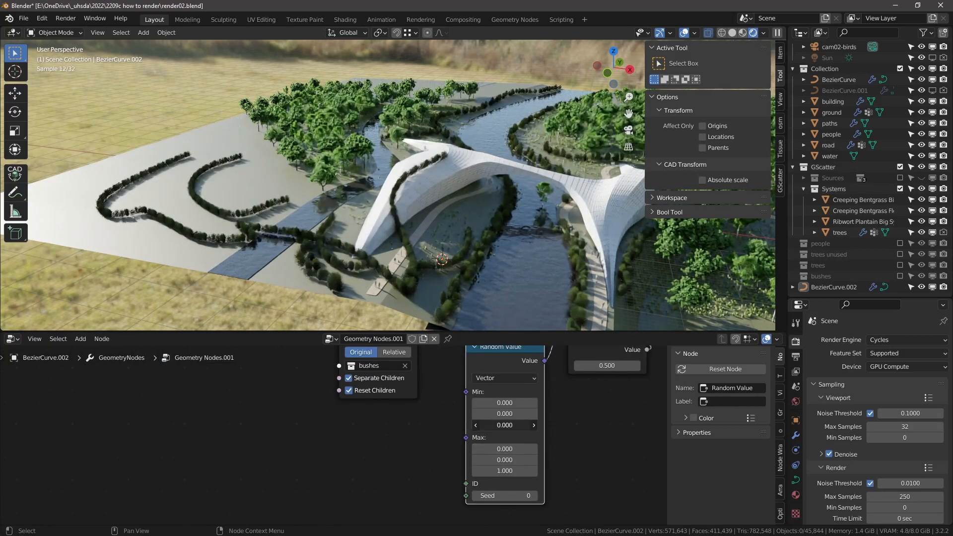
Set the rotation Random Value node's Z range to a Min of -pi and a Max of pi
drag(505, 425, 535, 425)
click(505, 425)
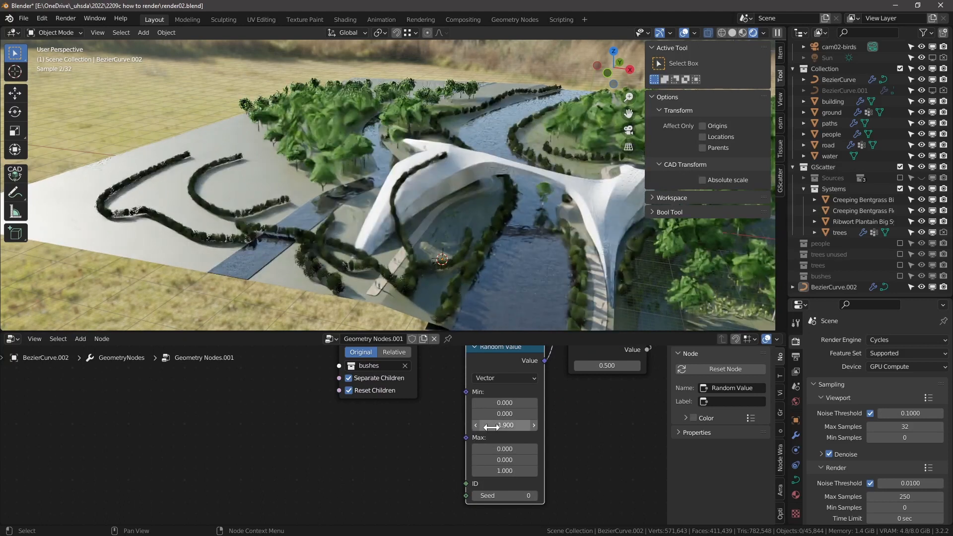
text(pi)
scroll(499, 400, up, 1)
key(Return)
click(511, 472)
text(pi)
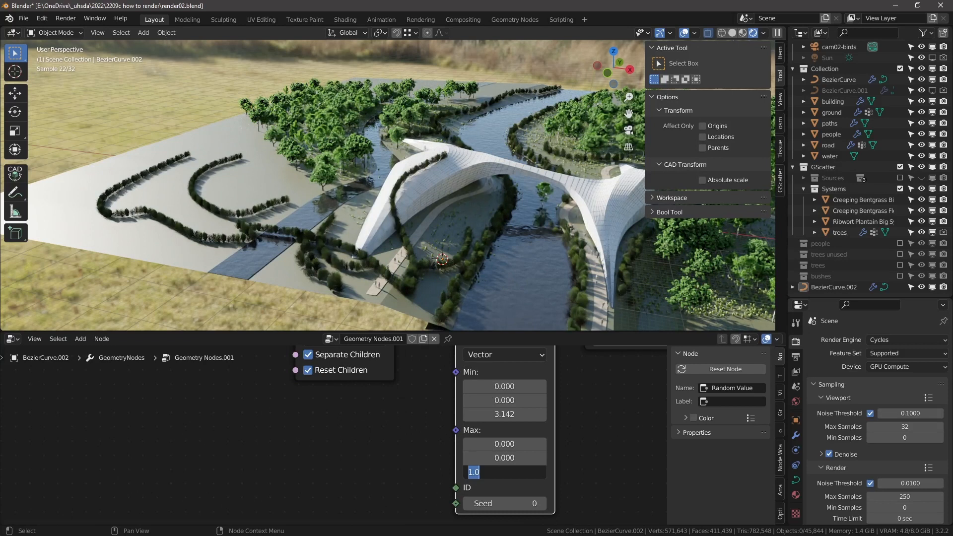
key(Return)
click(504, 415)
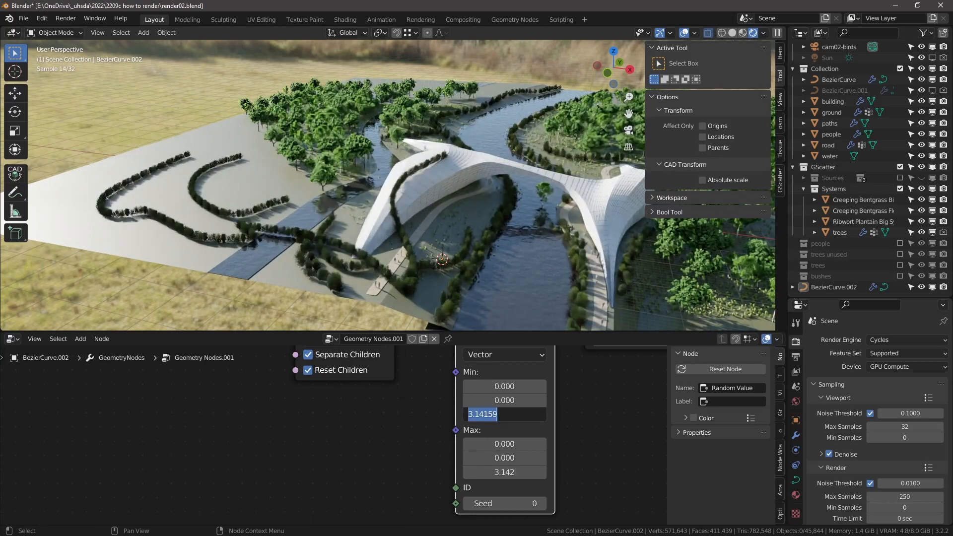
click(468, 415)
text(-)
key(Return)
Move the Collection Info, rotation Random Value and Value nodes apart to make room beside Instance on Points
scroll(406, 229, up, 8)
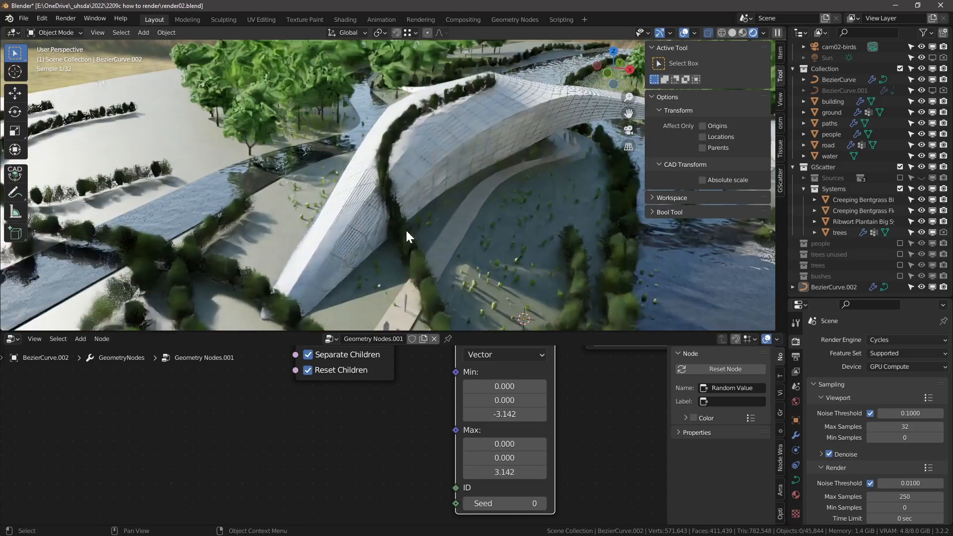
middle_drag(554, 455, 454, 491)
scroll(454, 491, down, 2)
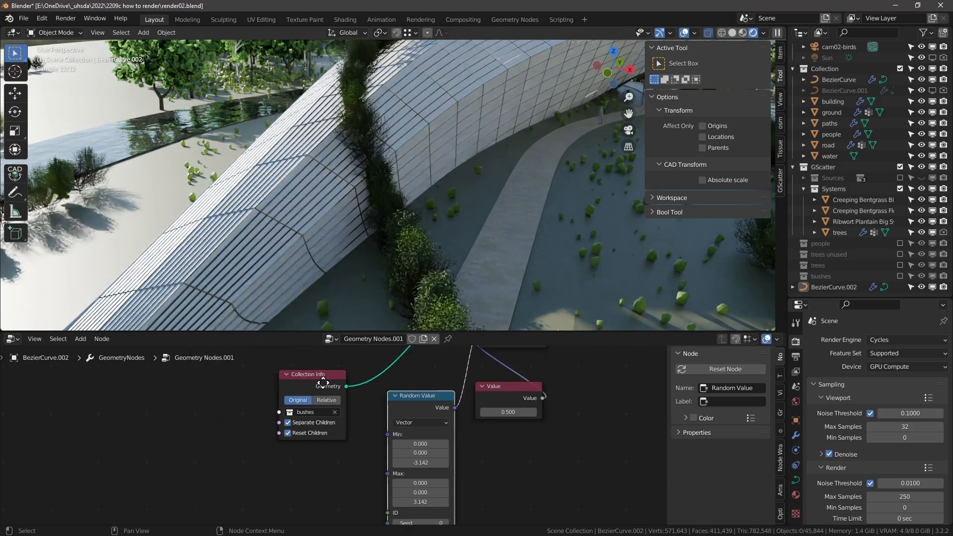
middle_drag(324, 383, 323, 423)
drag(323, 420, 238, 406)
drag(407, 437, 349, 420)
drag(484, 430, 456, 434)
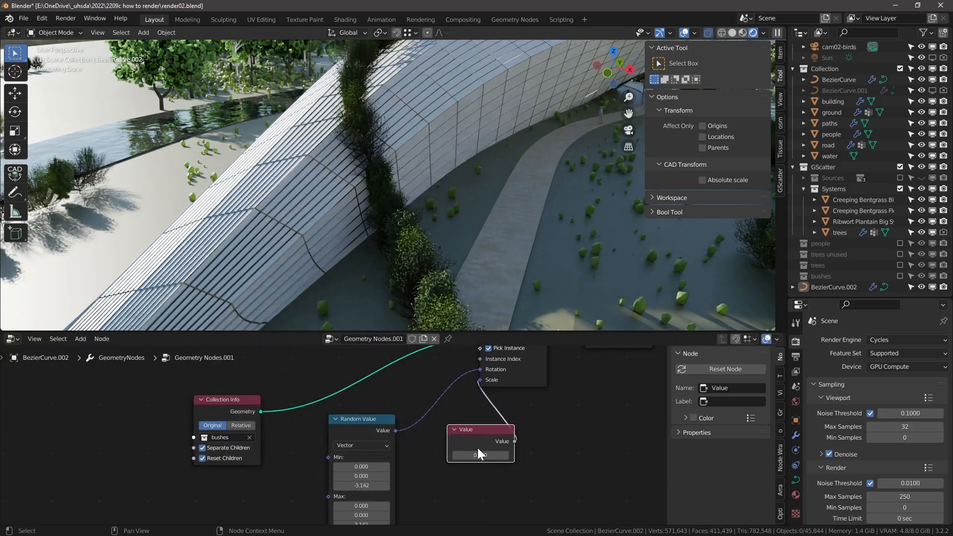
Add a second Random Value node of type Float below the Value node
scroll(497, 451, up, 1)
key(shift+a)
click(466, 312)
text(rand)
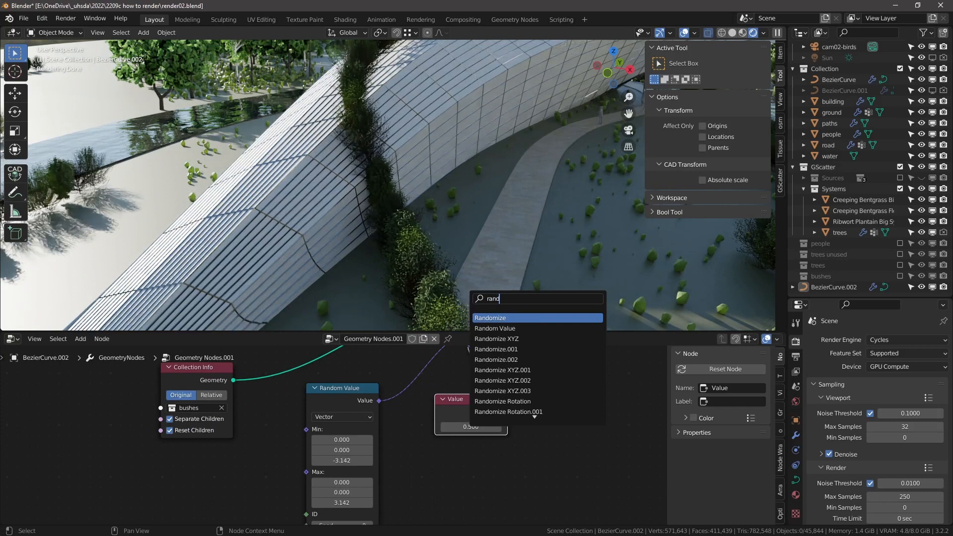
click(495, 328)
click(440, 446)
middle_drag(524, 447, 548, 469)
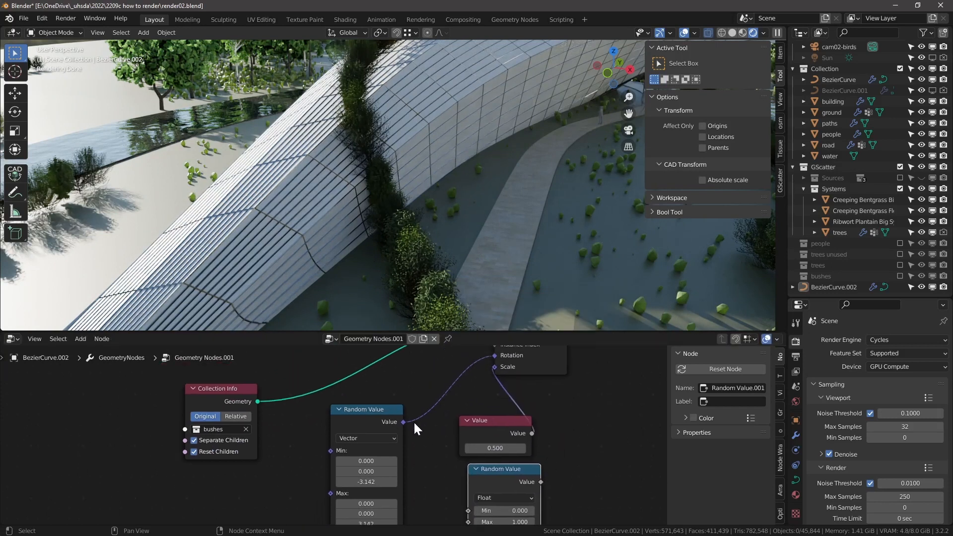
scroll(484, 376, down, 1)
middle_drag(483, 375, 491, 356)
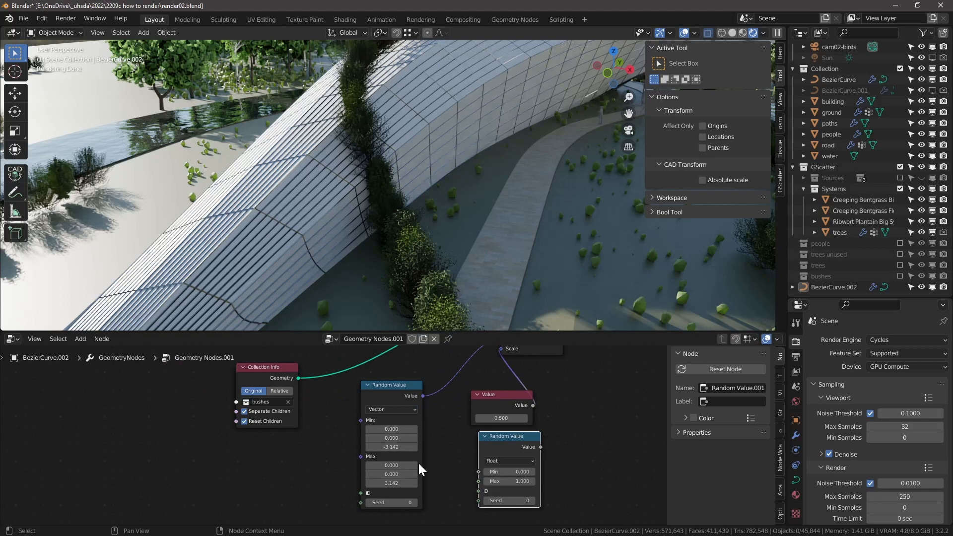
scroll(504, 451, down, 1)
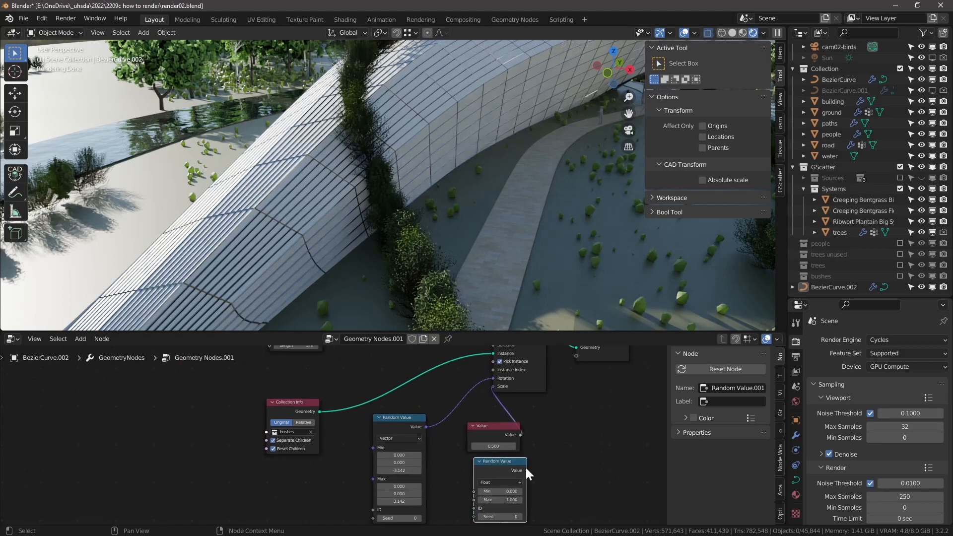
Connect the Float Random Value to the Scale input of Instance on Points, with Min 0.3 and Max 0.7
drag(526, 468, 492, 386)
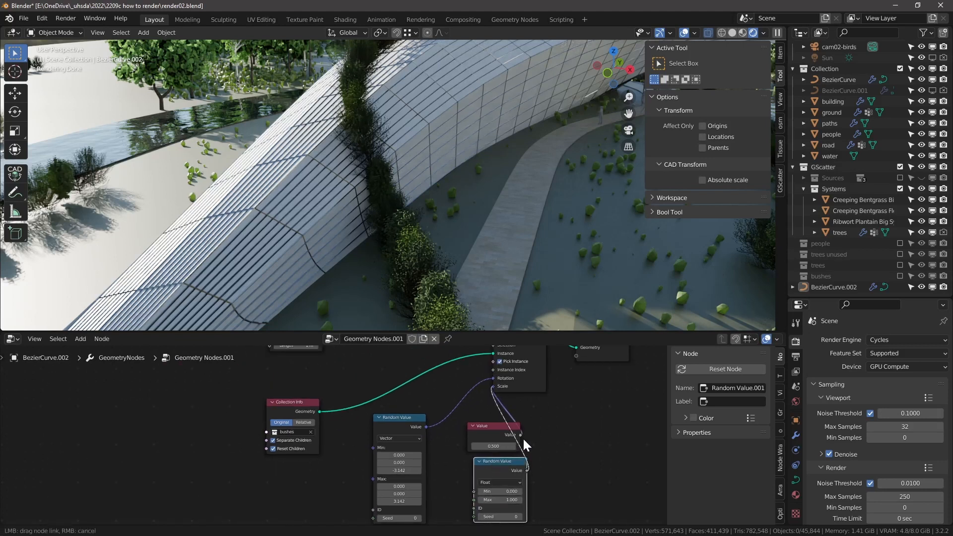
scroll(523, 437, up, 3)
scroll(494, 414, down, 1)
double_click(492, 426)
key(BackSpace)
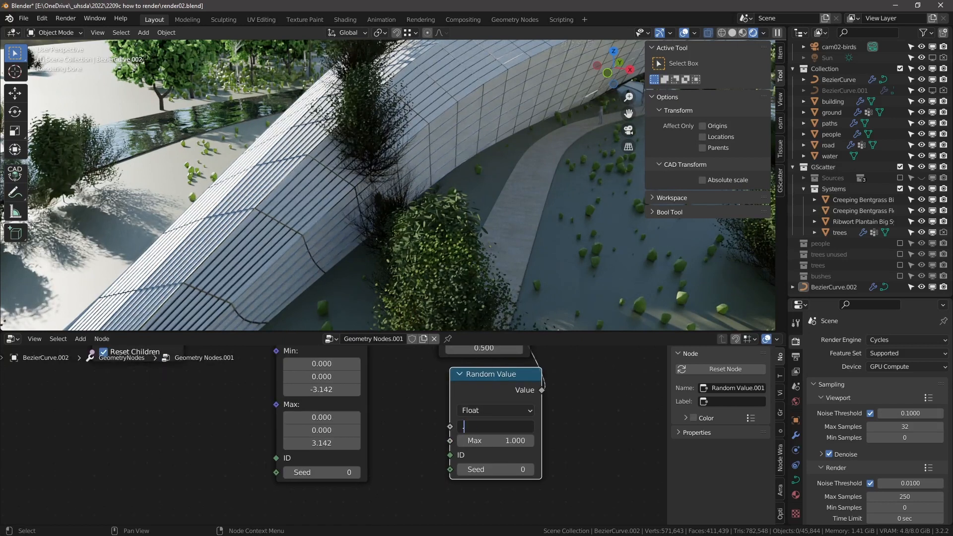
text(.3)
key(Tab)
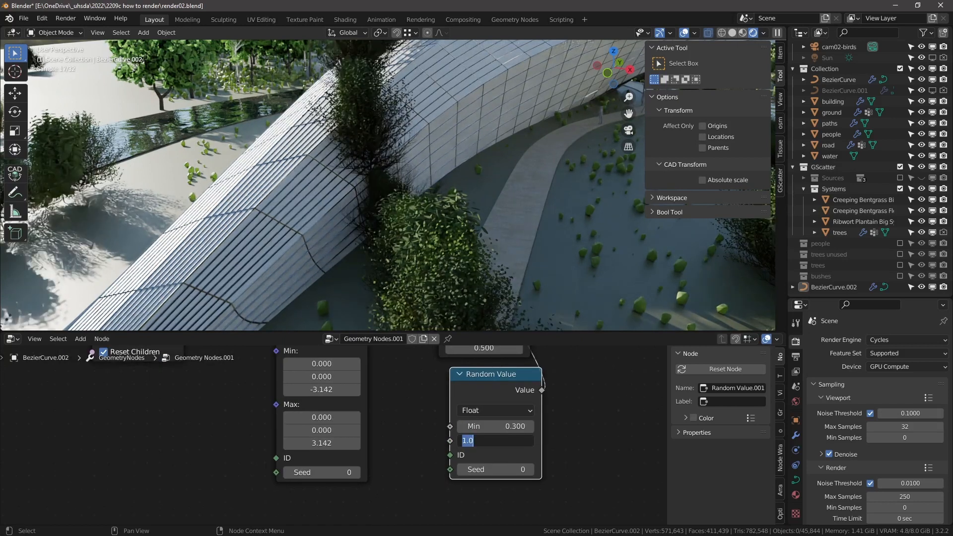
key(BackSpace)
key(Return)
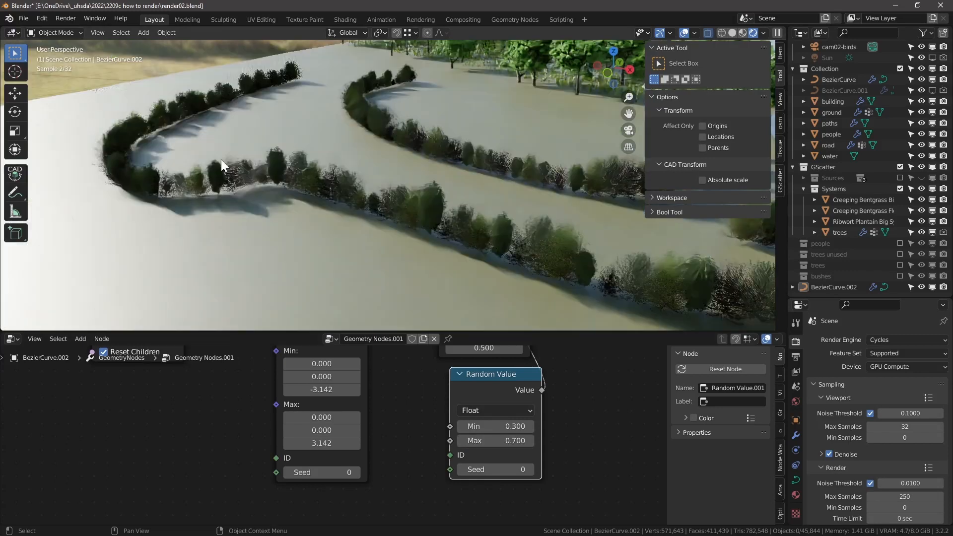
Examine the size and rotation variation of the bushes up close and from the top view
scroll(208, 164, up, 4)
shift+middle_drag(188, 172, 208, 134)
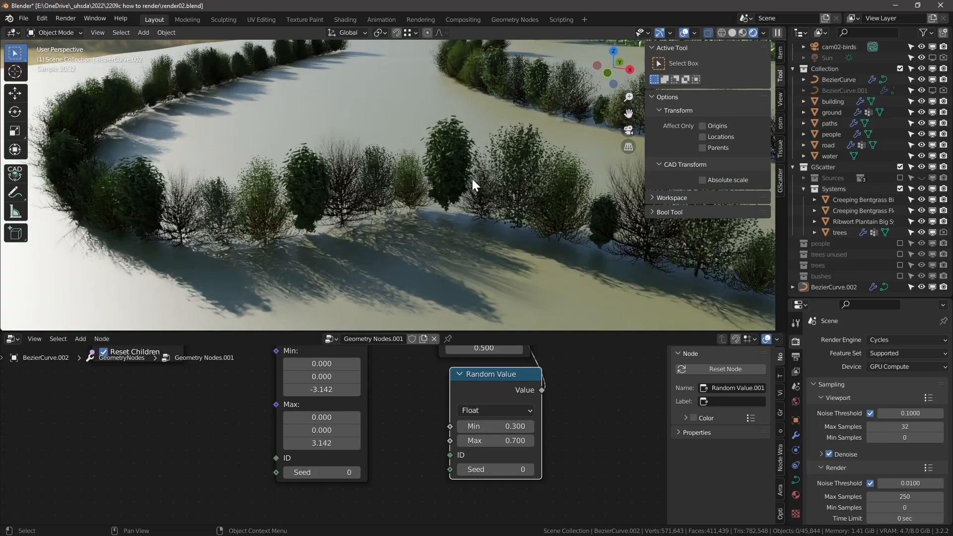
scroll(473, 185, down, 5)
scroll(571, 482, down, 3)
key(grave)
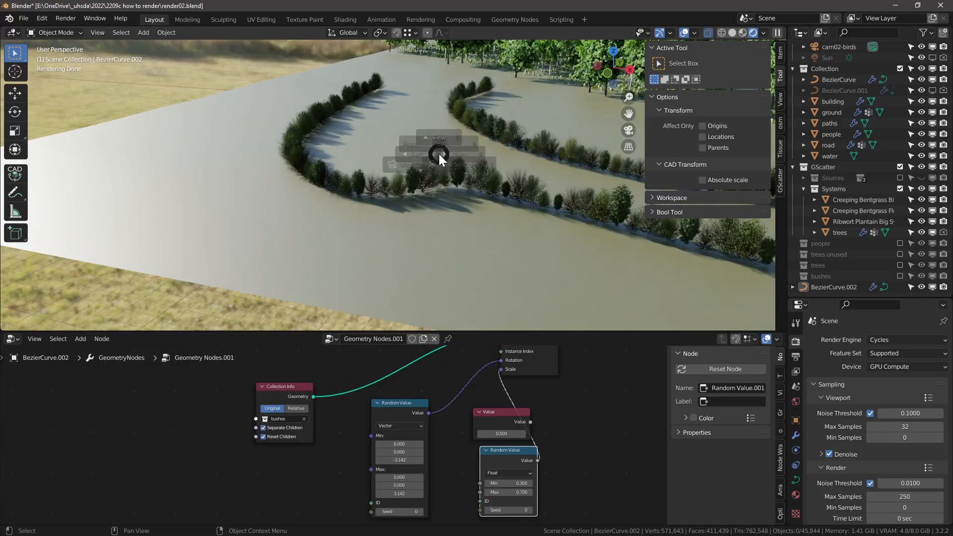
click(445, 106)
scroll(462, 149, up, 2)
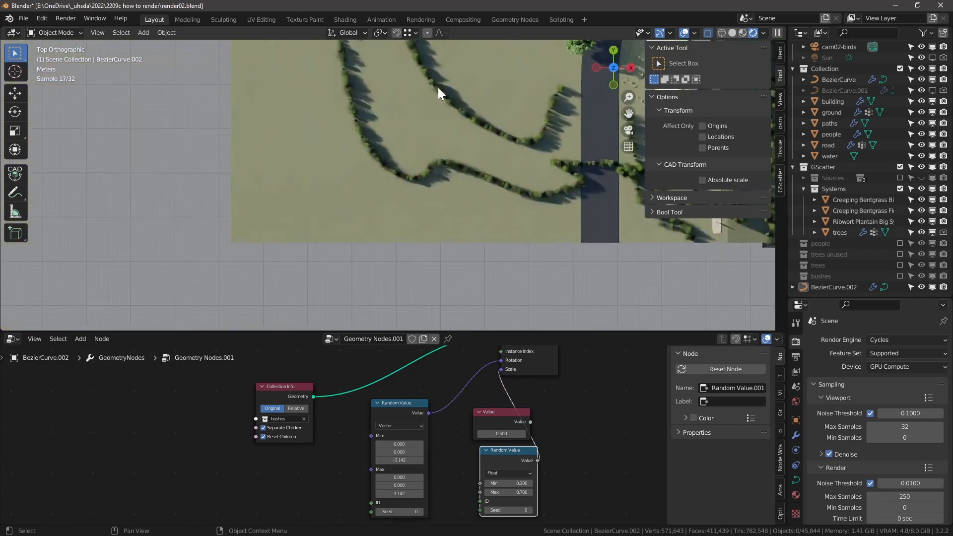
Insert a Set Position node between Resample Curve and Instance on Points
middle_drag(387, 413, 451, 469)
middle_drag(404, 391, 498, 478)
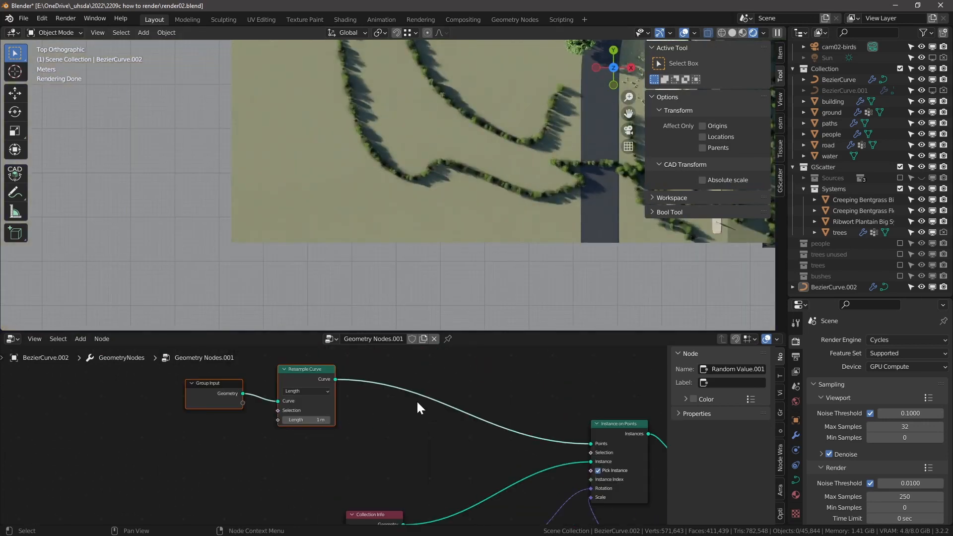
key(shift+a)
click(378, 296)
text(set)
key(Down)
middle_drag(458, 406, 479, 399)
scroll(476, 395, up, 1)
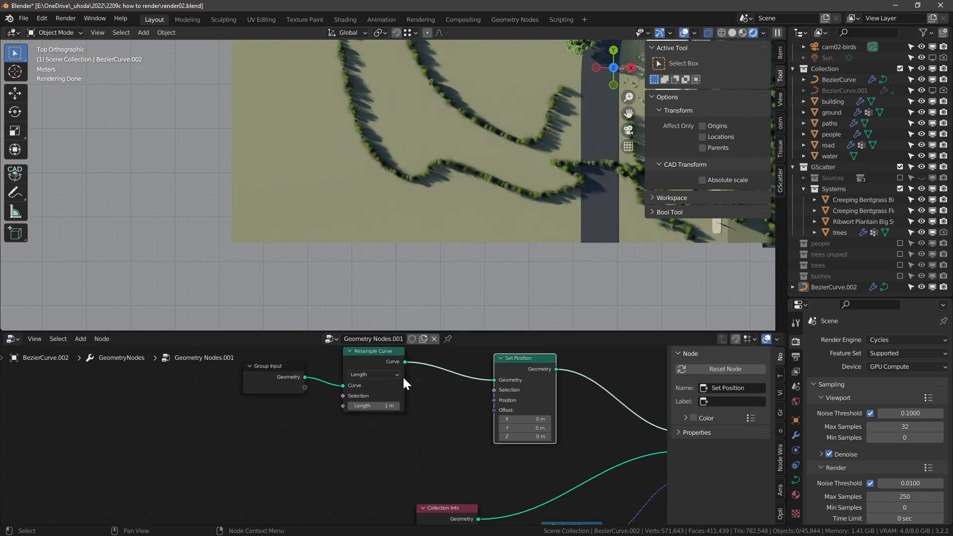
Connect a Combine XYZ node to the Set Position Offset and feed its X input from a Random Value node
drag(494, 411, 444, 426)
text(com)
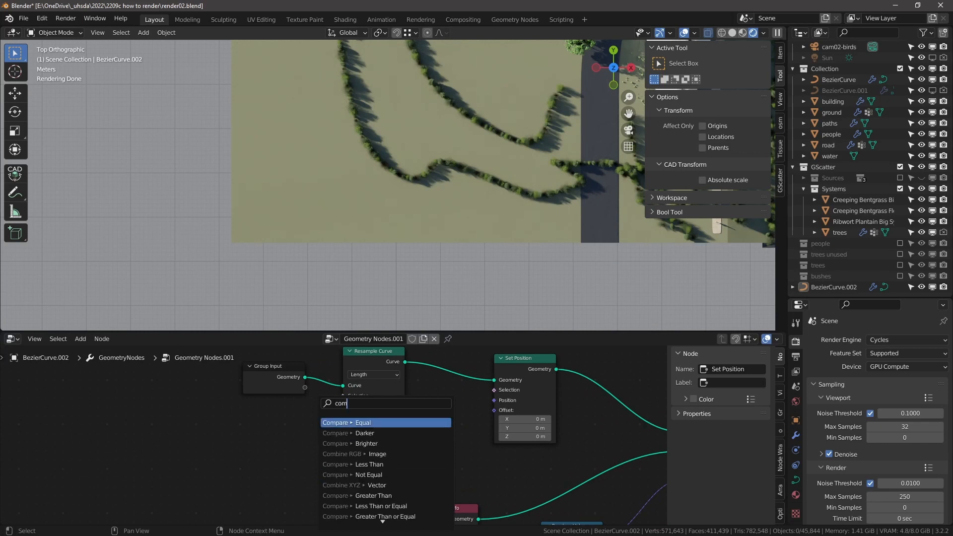
text(bin)
click(438, 431)
click(461, 431)
drag(406, 443, 303, 405)
text(ran)
key(Return)
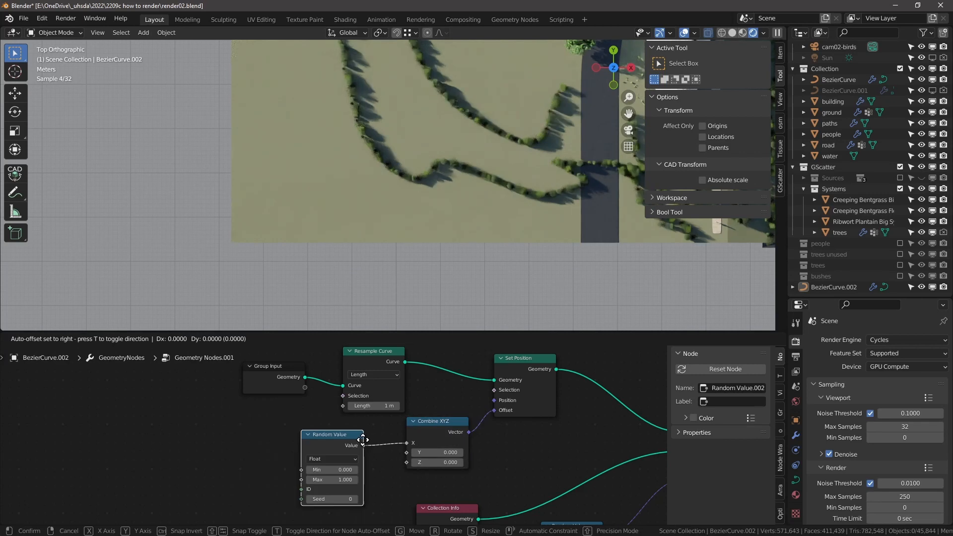
click(362, 439)
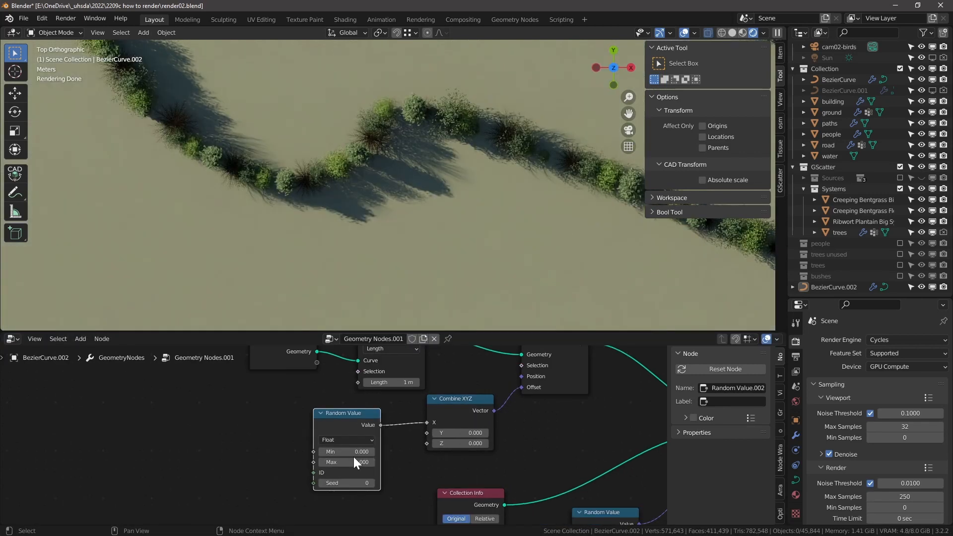
Set the X offset Random Value node's Max to 1.1 and its Seed to 1
click(354, 461)
drag(353, 462, 320, 462)
scroll(347, 450, up, 1)
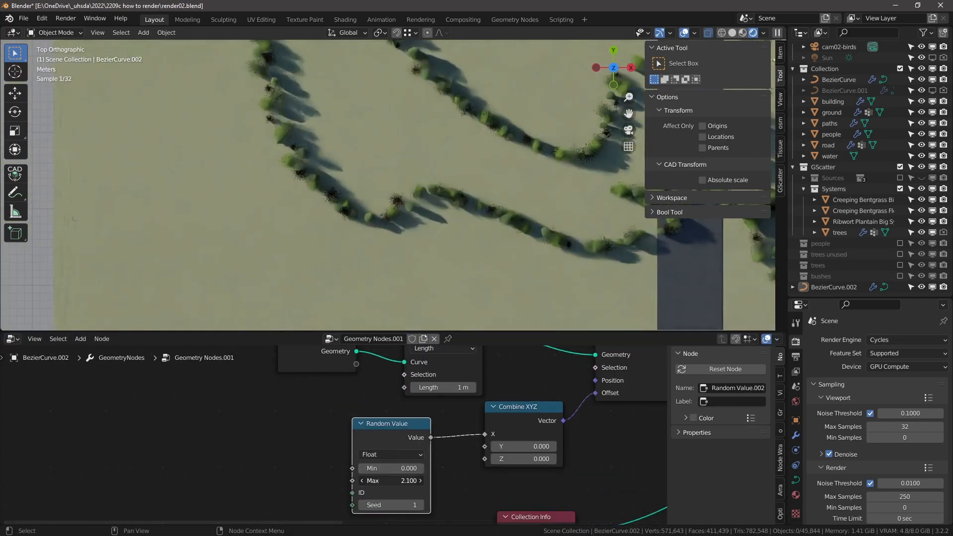
mouse_move(398, 481)
mouse_down()
mouse_move(354, 481)
mouse_move(386, 481)
mouse_up()
scroll(471, 233, down, 1)
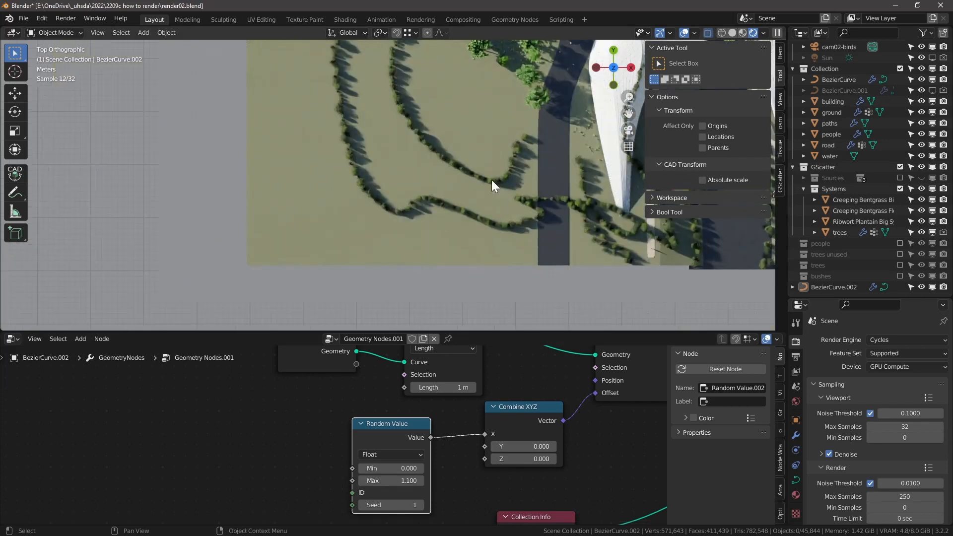
Duplicate the X offset Random Value node and connect the copy to the Y input of Combine XYZ
drag(373, 424, 290, 419)
middle_drag(290, 415, 285, 389)
key(shift+d)
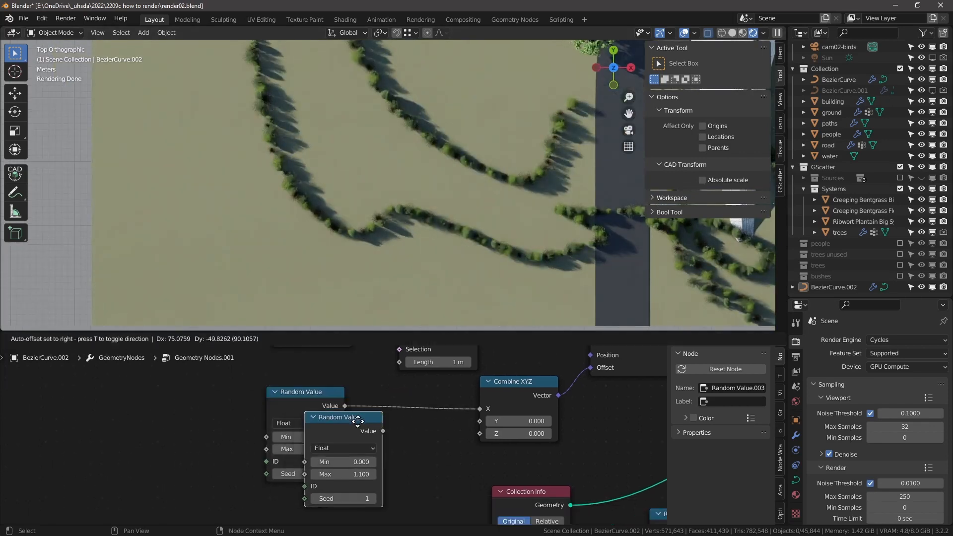
click(394, 428)
drag(429, 442, 481, 422)
Set the Y offset Random Value's Seed to 3 and Min to -0.7, and the X offset's Min to 0.4
middle_drag(440, 455, 451, 424)
click(431, 479)
click(431, 479)
drag(403, 442, 370, 442)
drag(316, 406, 335, 406)
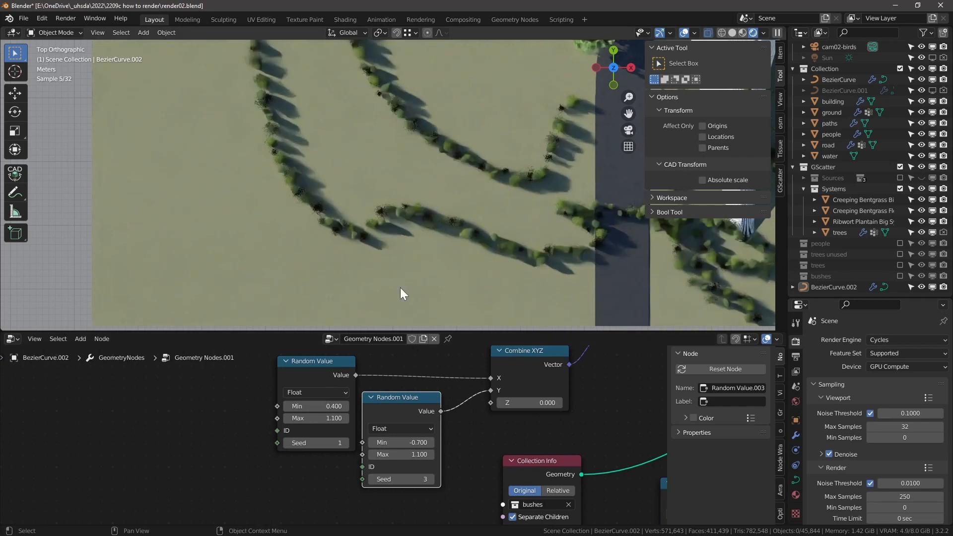
Check the scattered bushes in perspective and hide the curve object BezierCurve.002 in the viewport
scroll(478, 234, up, 3)
scroll(385, 229, down, 4)
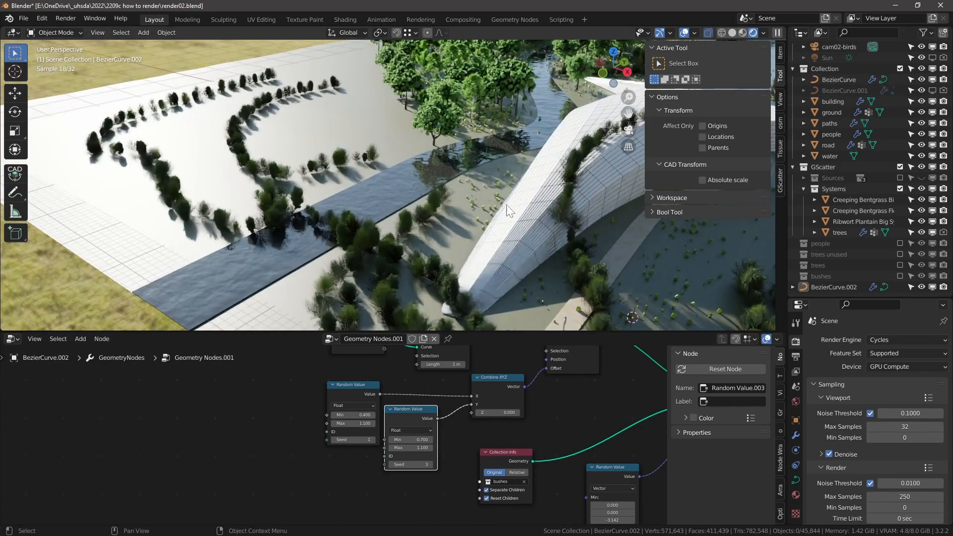
scroll(511, 211, down, 5)
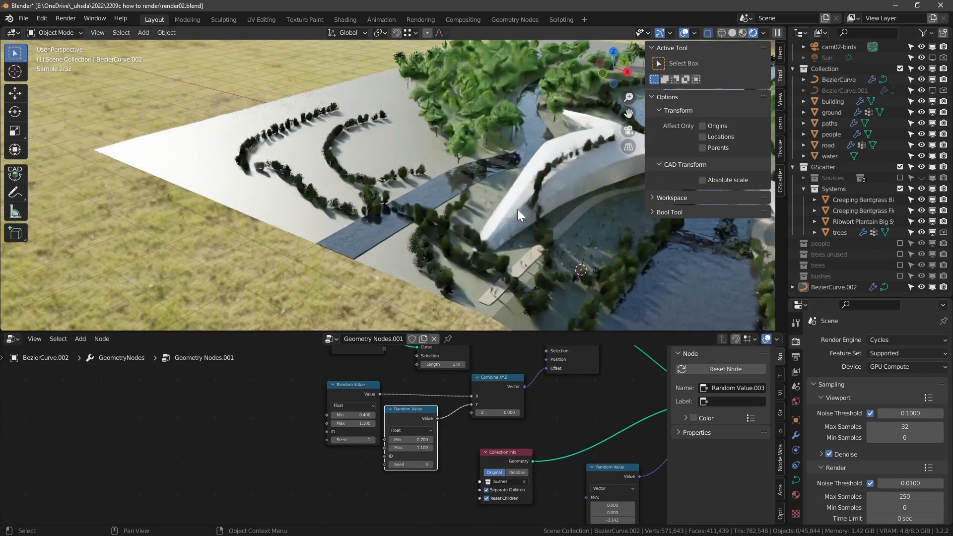
click(834, 81)
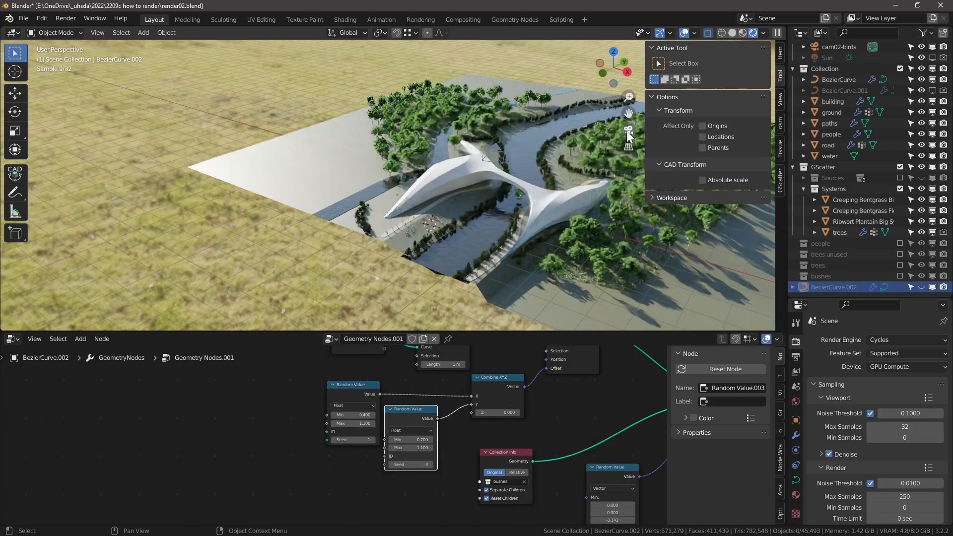
Look through the scene camera to frame the building and save render02.blend
click(628, 130)
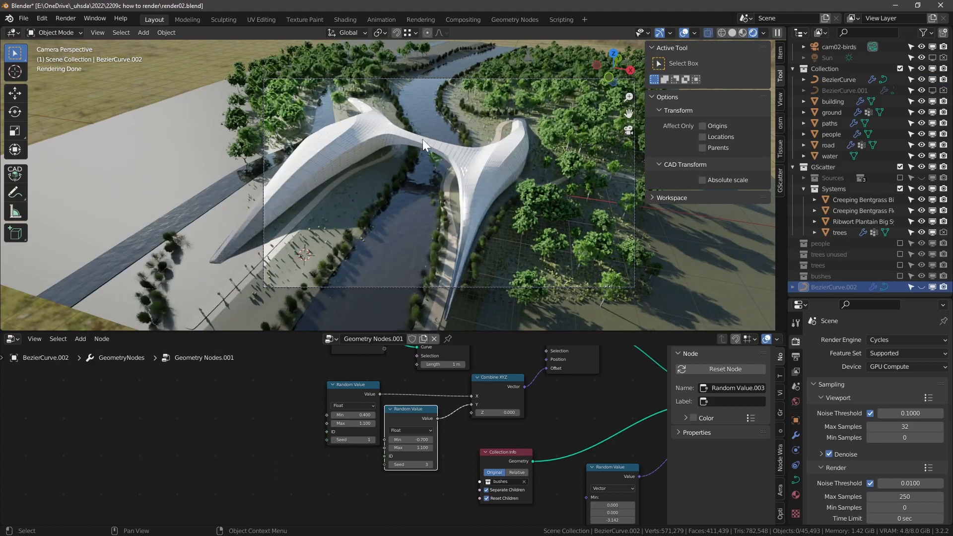
key(ctrl+s)
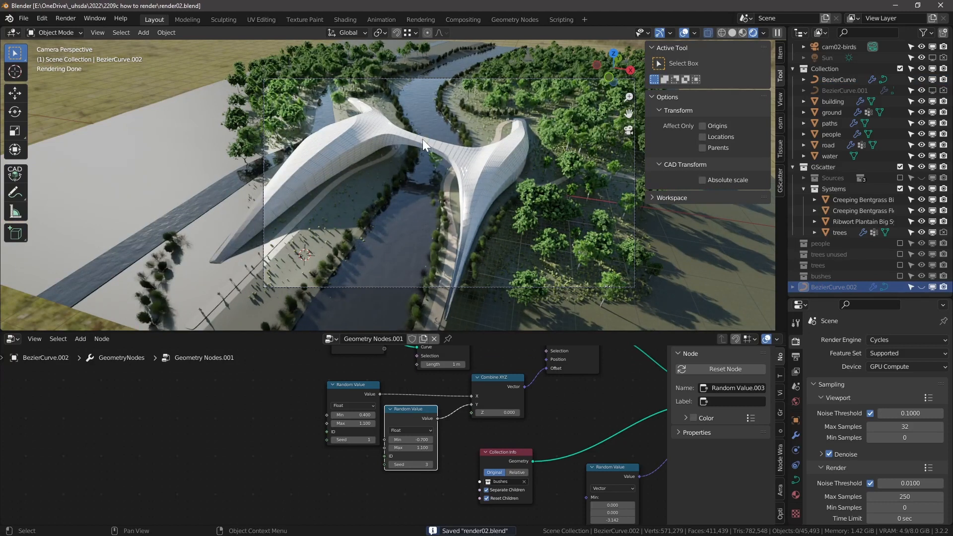
shift+middle_drag(461, 184, 388, 188)
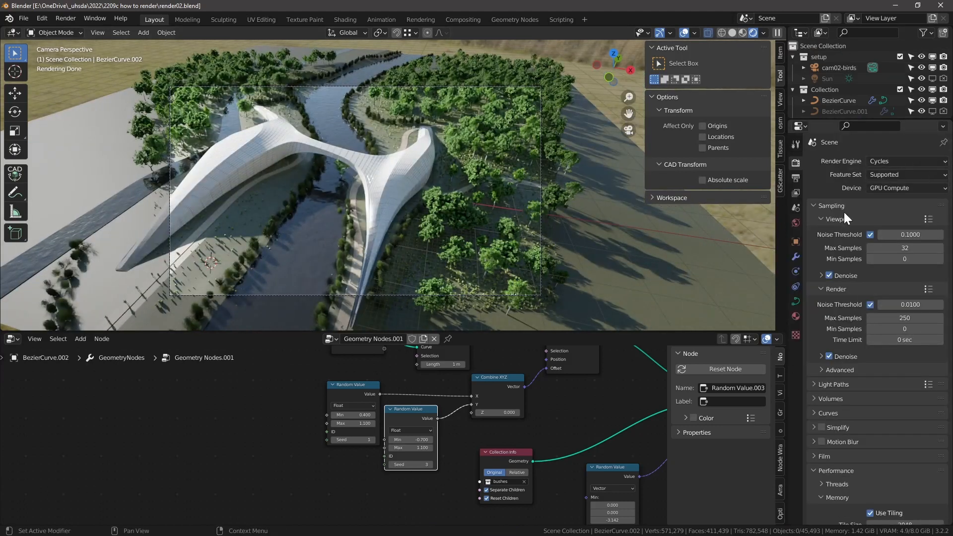
Set the Color Management Look to Medium Contrast in the render settings
scroll(867, 337, down, 5)
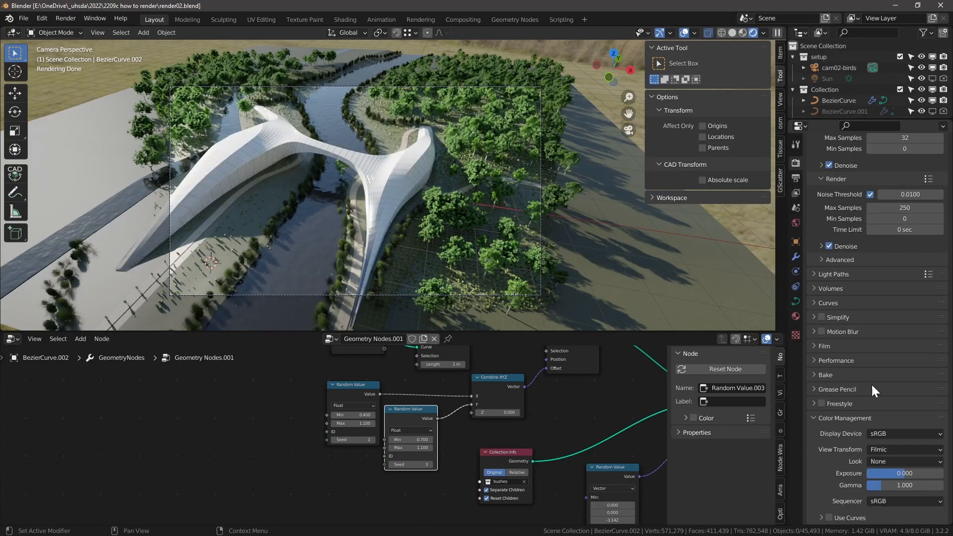
click(896, 461)
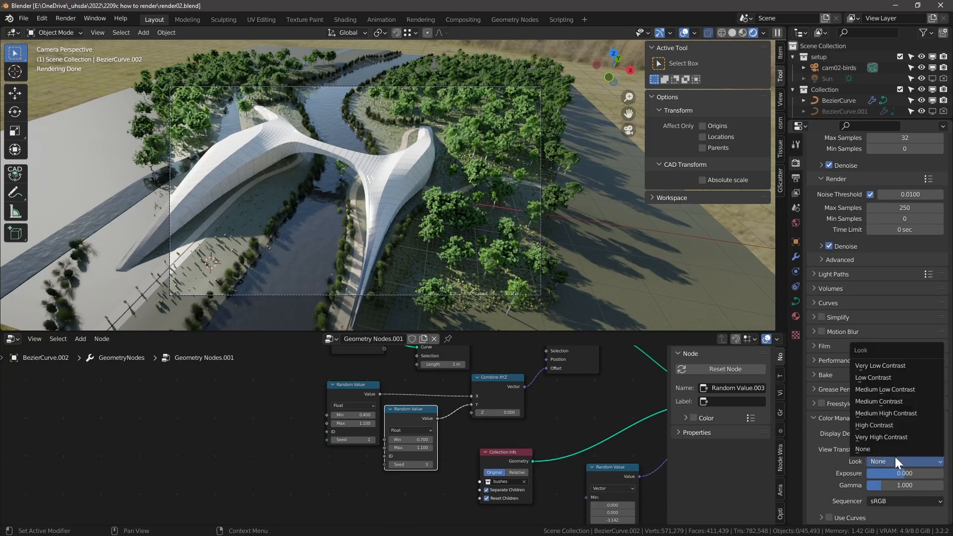
click(884, 400)
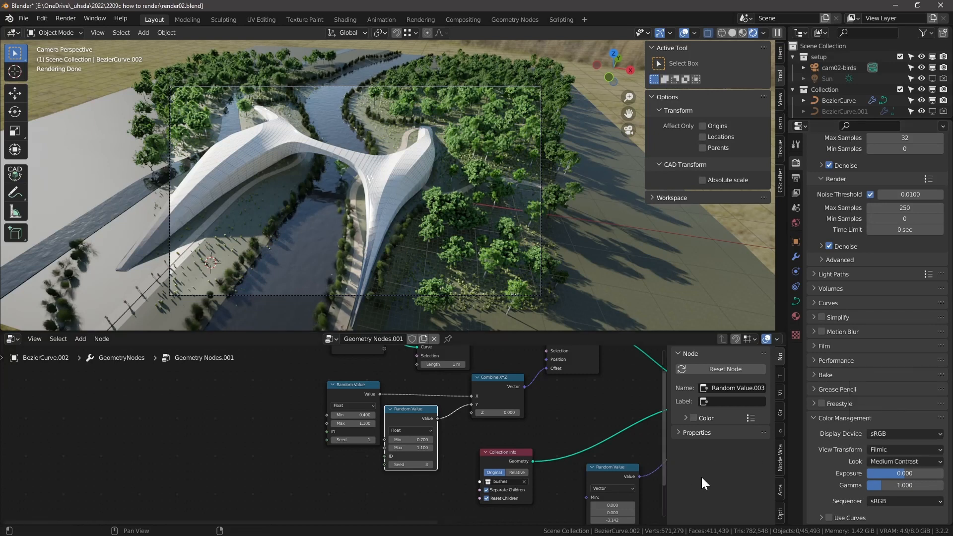
Switch the geometry node area to the Shader Editor and display the World shader's environment nodes
click(10, 341)
click(30, 440)
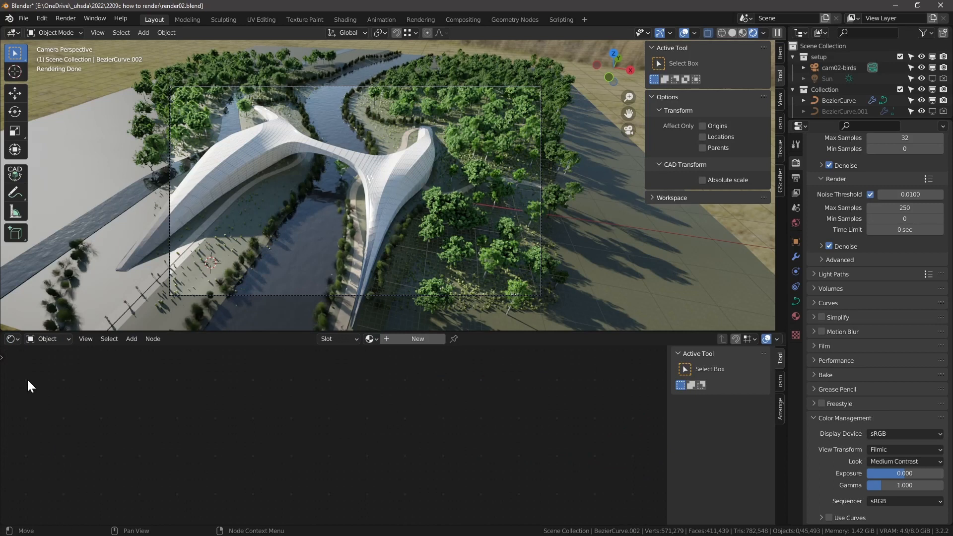
click(35, 341)
click(50, 368)
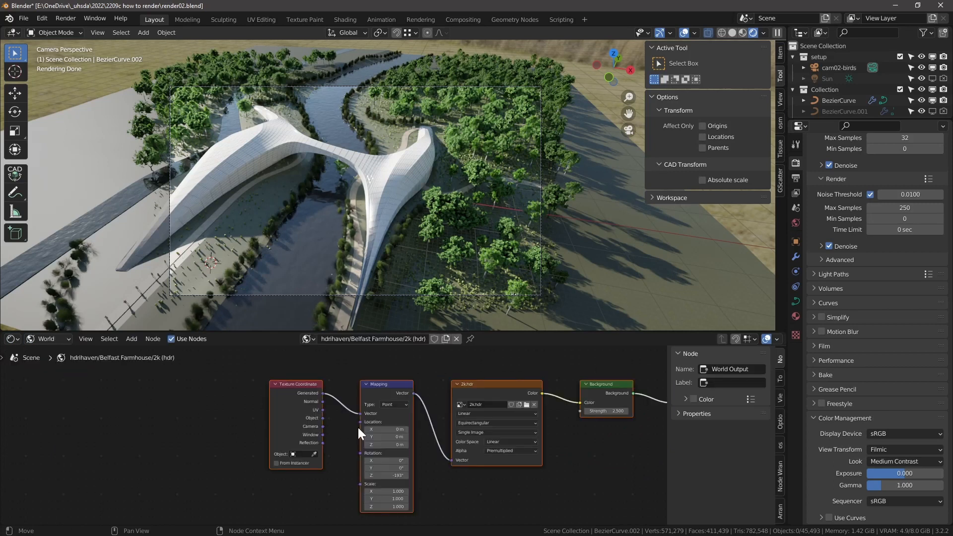
scroll(422, 419, up, 2)
scroll(421, 419, up, 2)
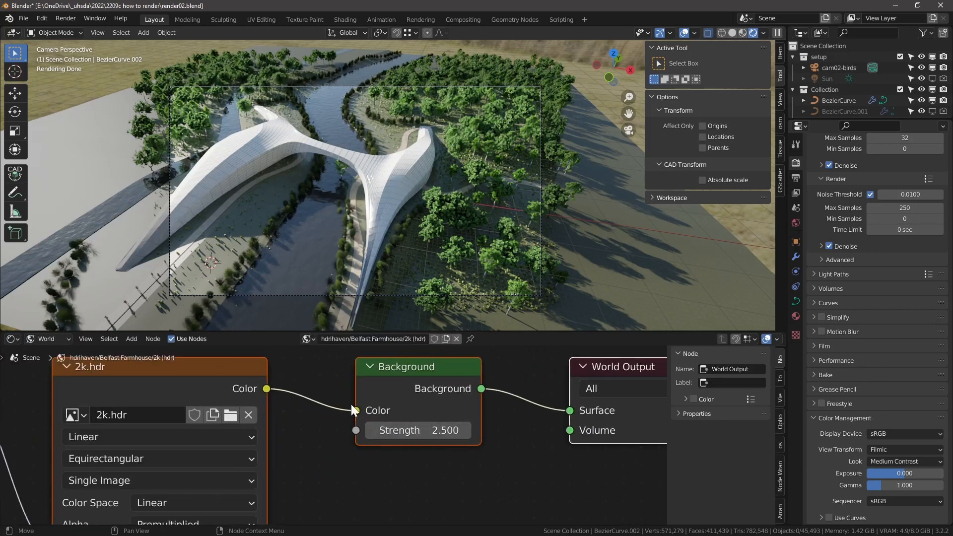
key(Home)
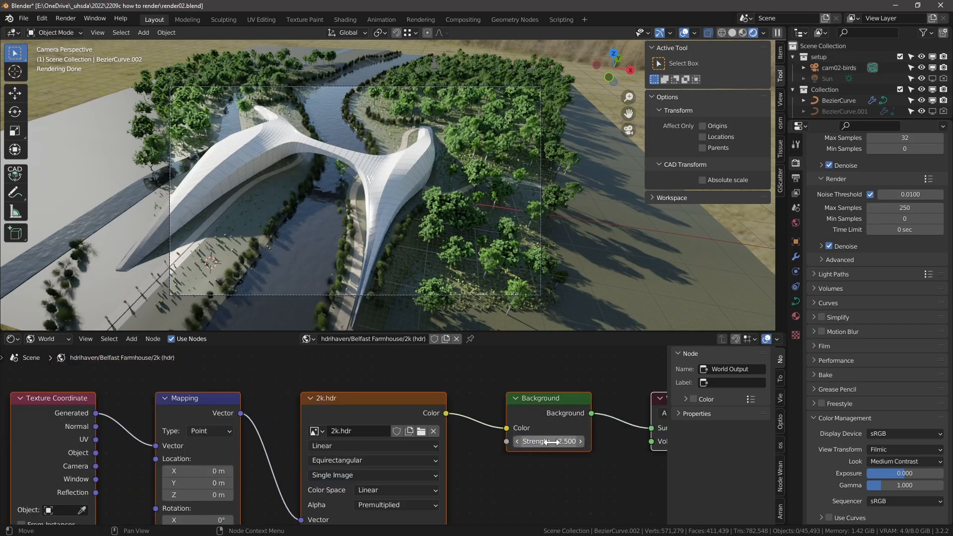
Try a World Background strength of 1 and restore it to 2.5
click(541, 442)
text(1)
key(Return)
click(543, 442)
text(2)
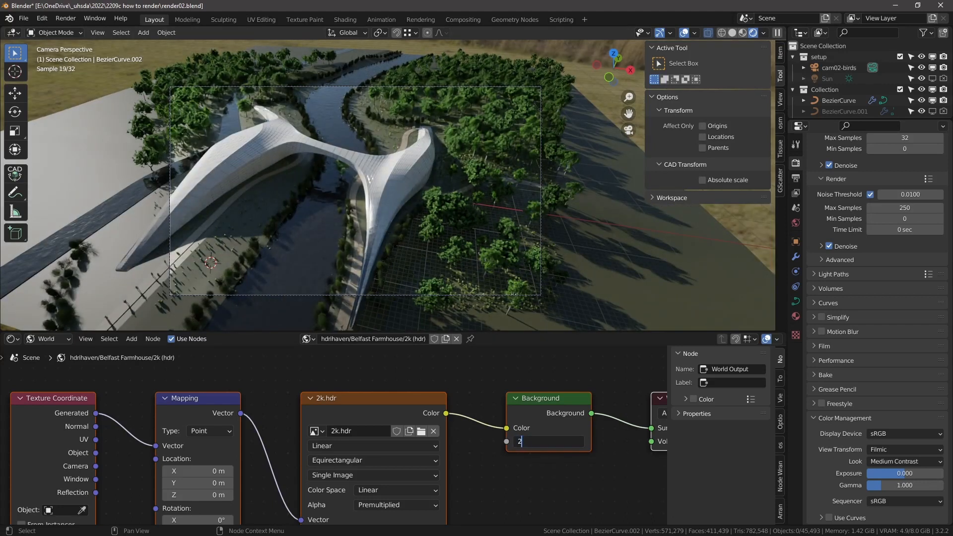
text(.5)
key(Return)
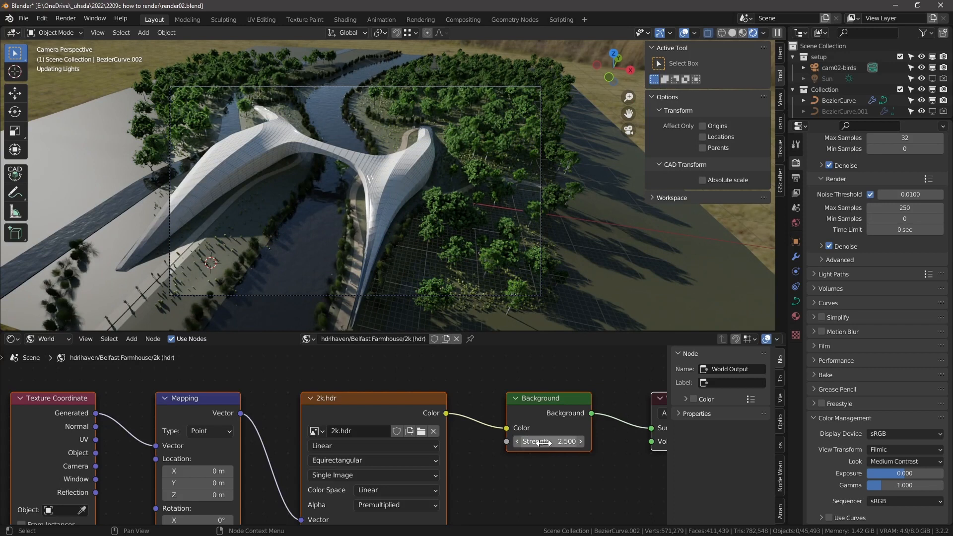
Run a test render of the camera view, inspect the tree and bush placement, and cancel the render
scroll(451, 178, up, 3)
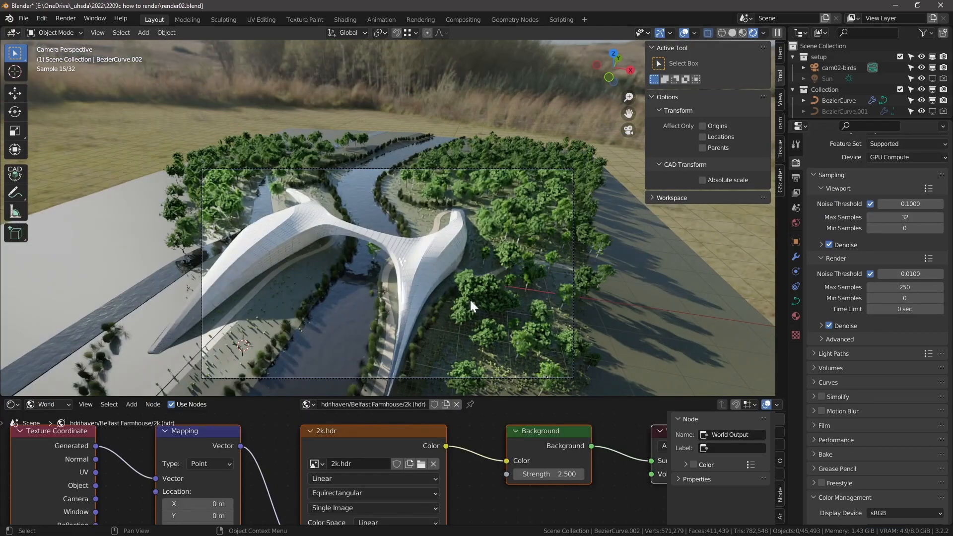
key(F12)
click(796, 178)
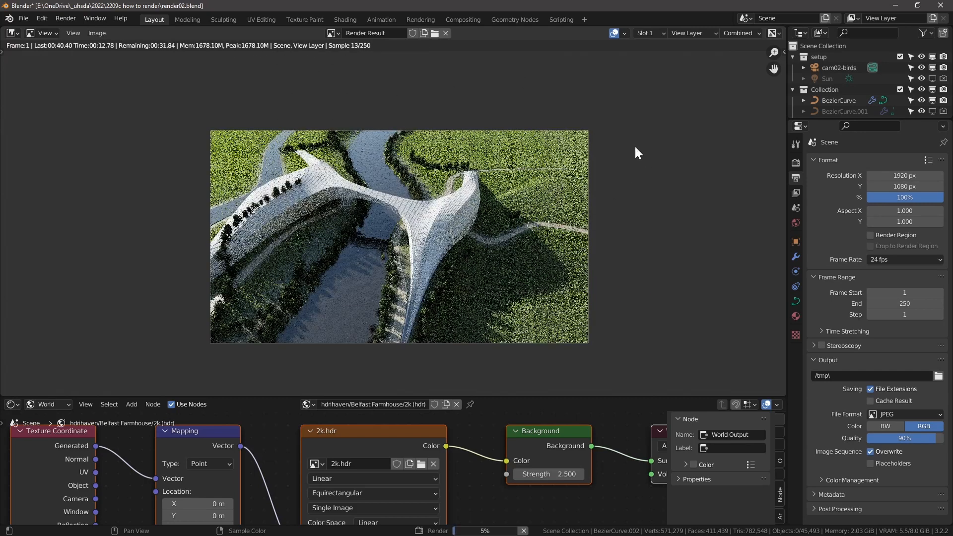
drag(864, 120, 835, 340)
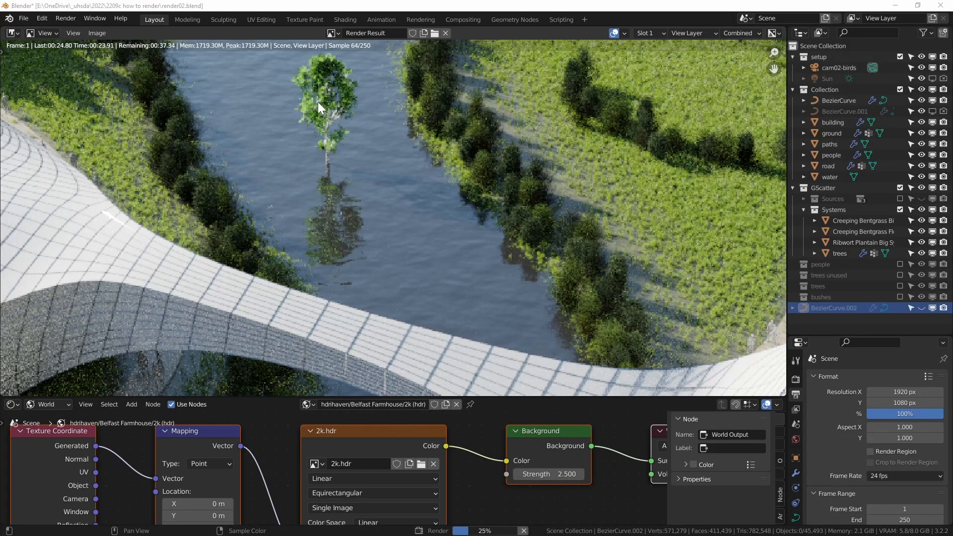
scroll(356, 135, down, 6)
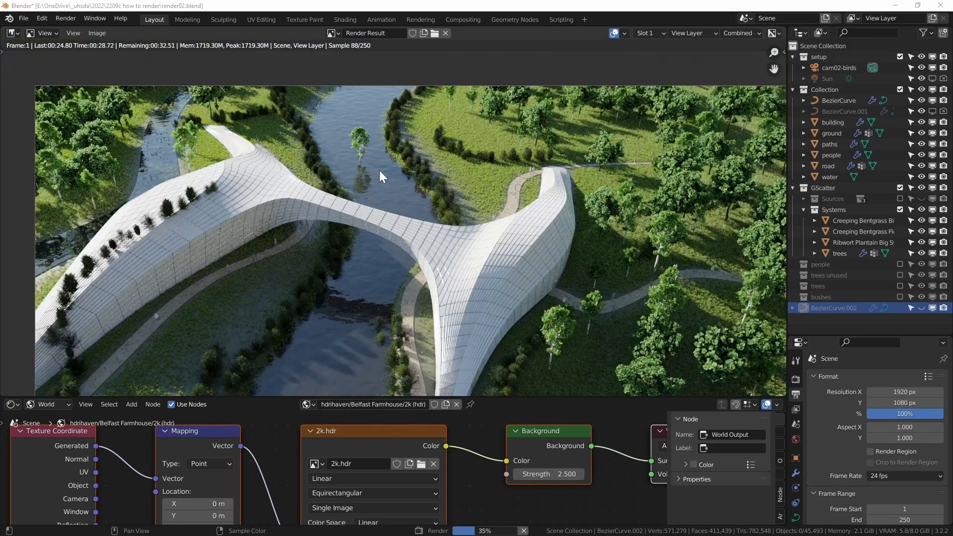
key(Escape)
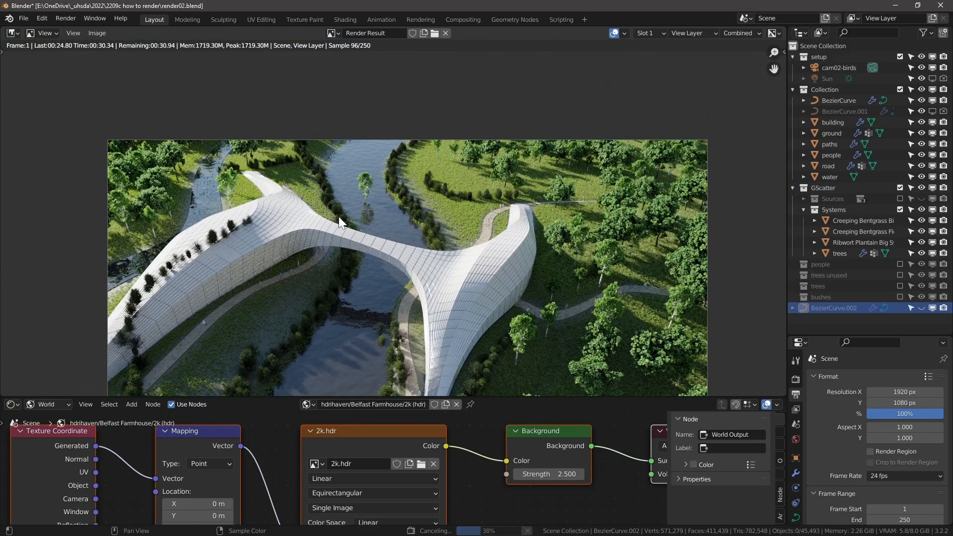
key(Escape)
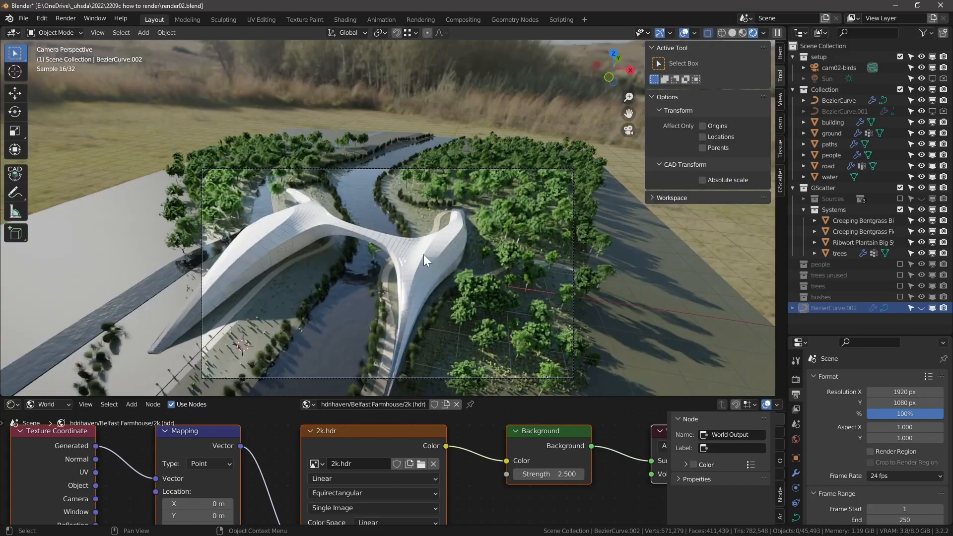
Select the trees scatter system and set its distribution Seed to 5 in GScatter
click(513, 229)
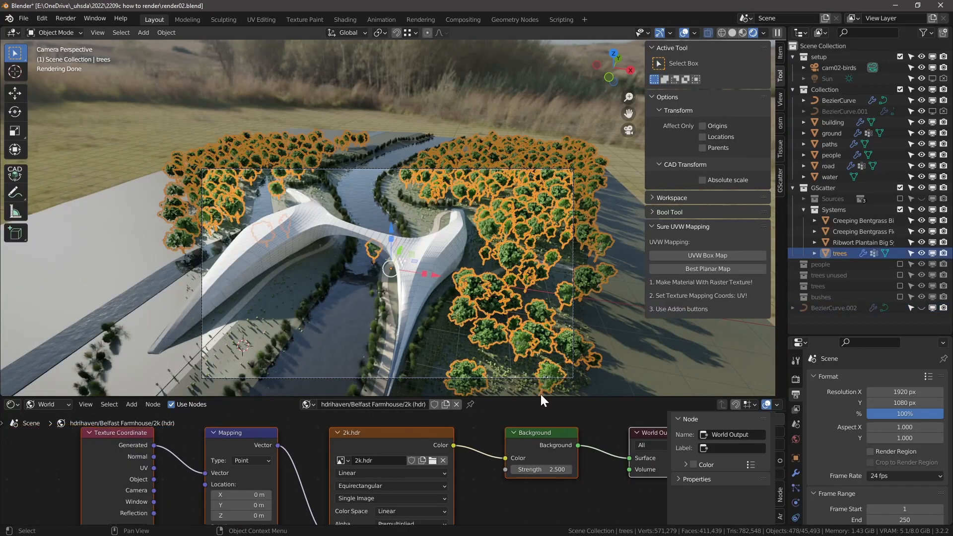
drag(541, 398, 538, 334)
scroll(497, 417, down, 2)
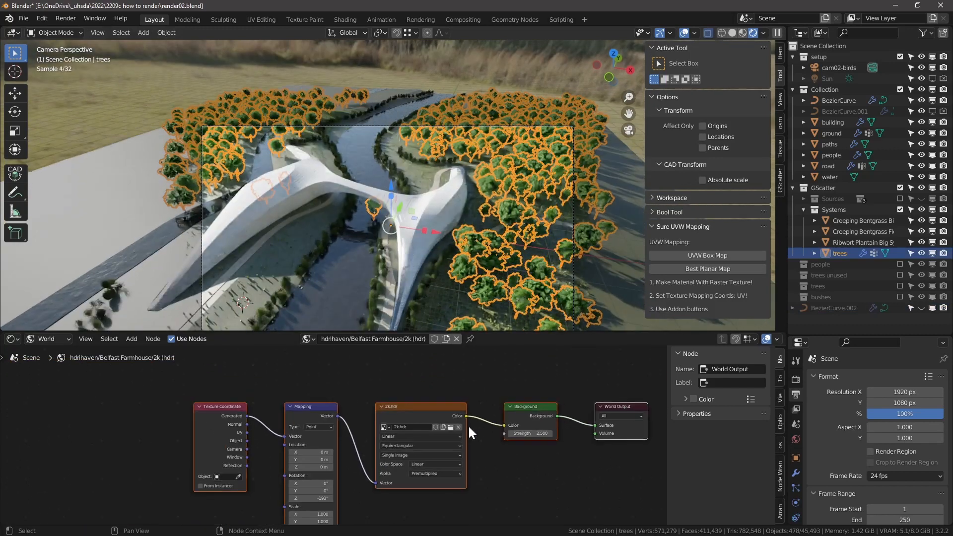
click(12, 337)
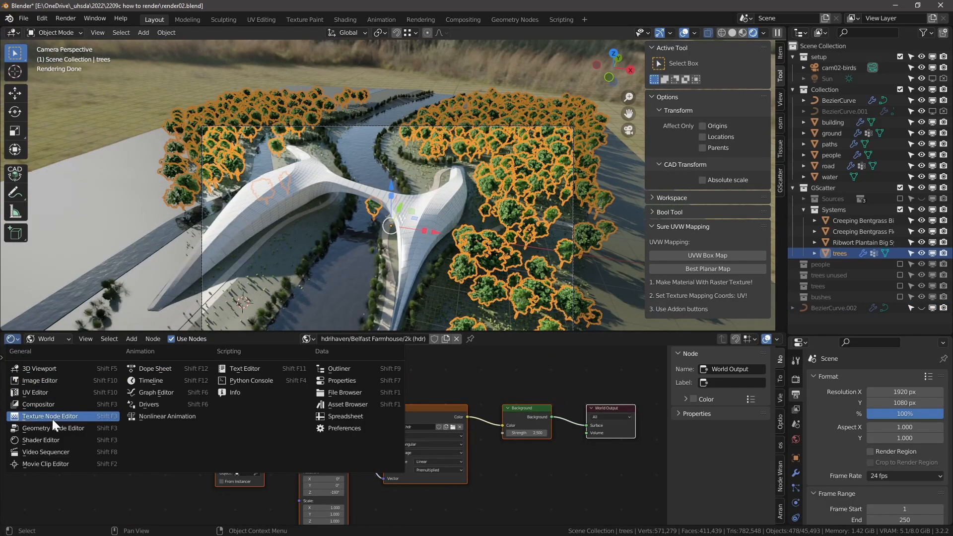
click(779, 181)
scroll(677, 179, down, 5)
scroll(668, 231, down, 5)
click(699, 232)
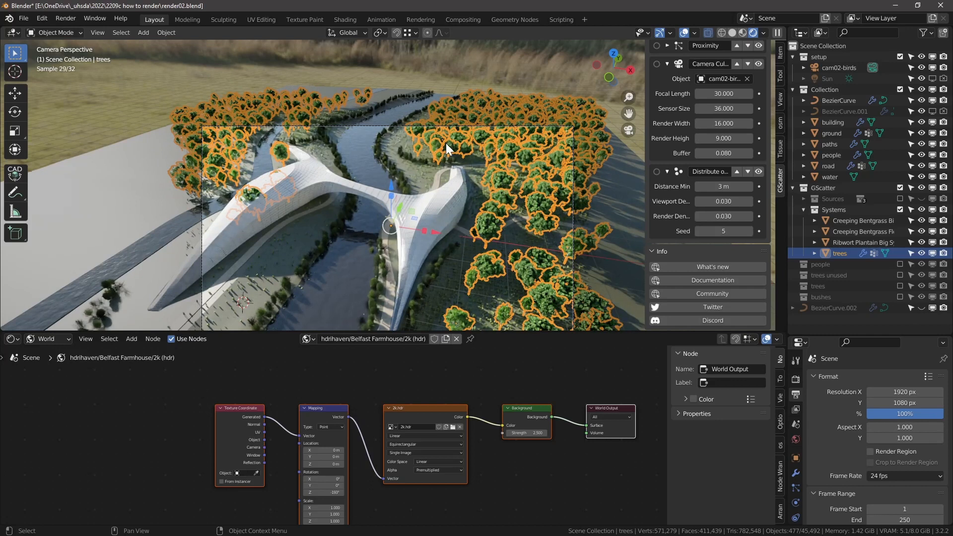
Render the camera view and save it as a Float (Full) OpenEXR file named img03 in the _out folder
key(F12)
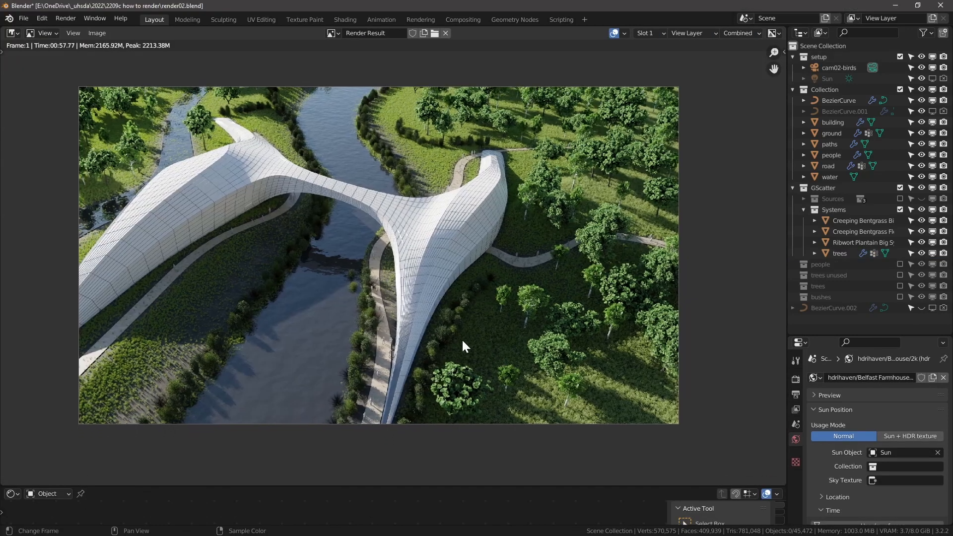
key(shift+alt+s)
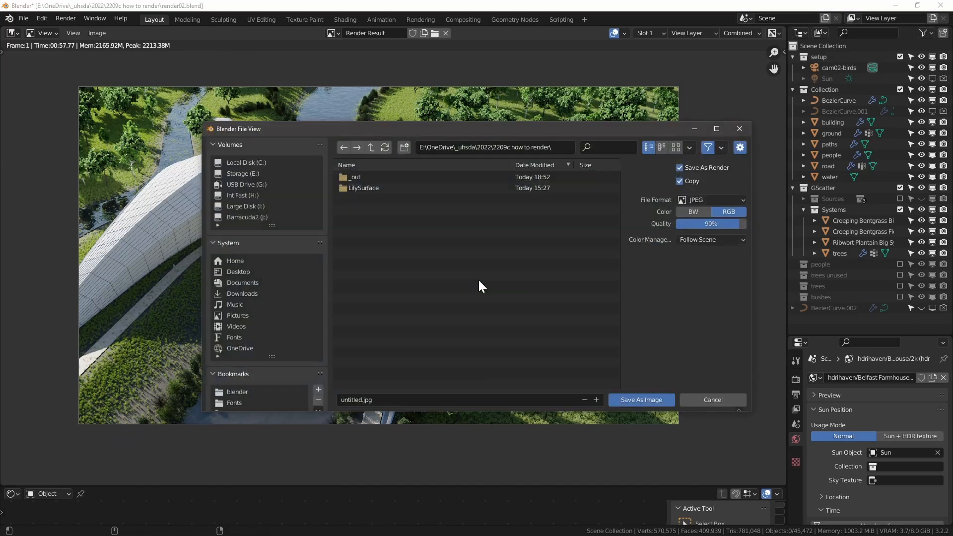
click(705, 200)
click(700, 269)
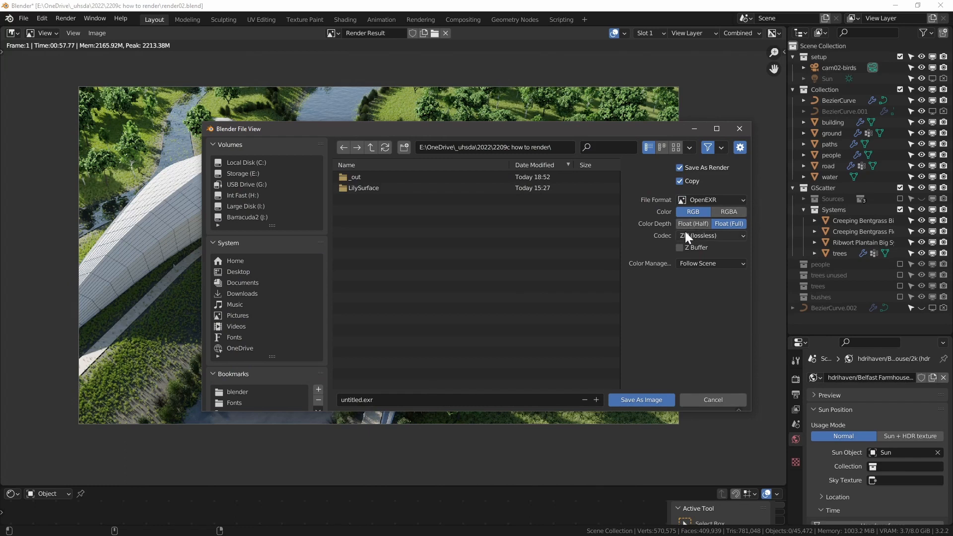
double_click(355, 177)
click(404, 400)
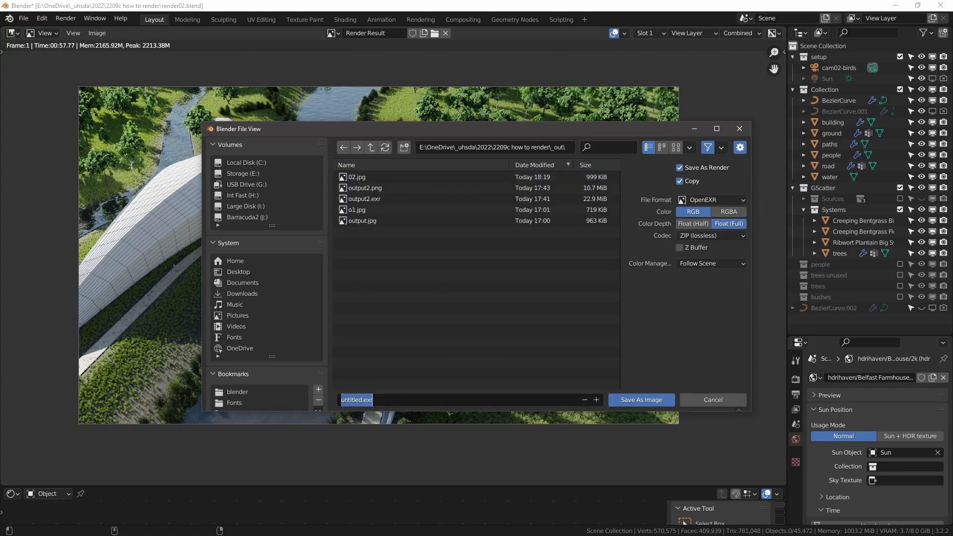
text(0)
key(BackSpace)
text(img0)
text(3)
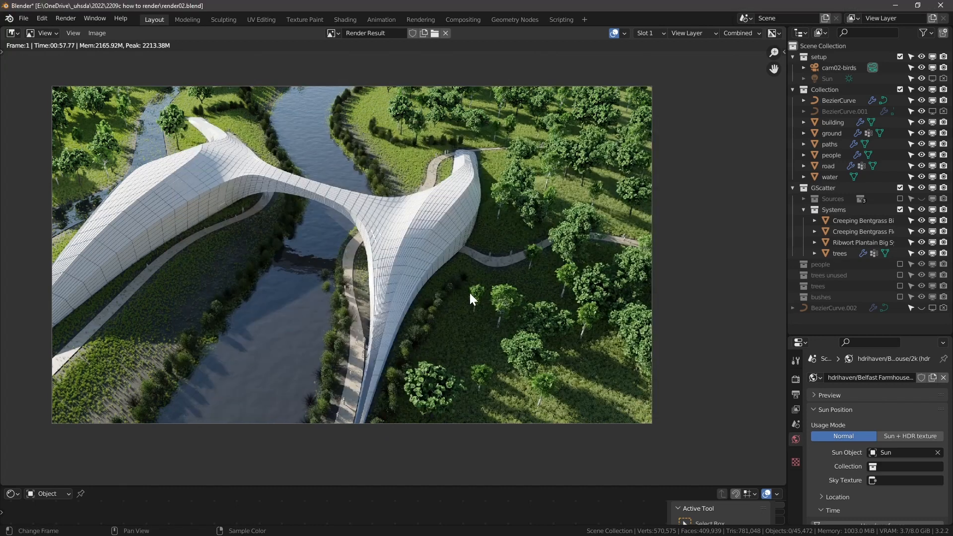
Save a second copy of the render as img03.jpg in JPEG format at 90% quality
key(shift+alt+s)
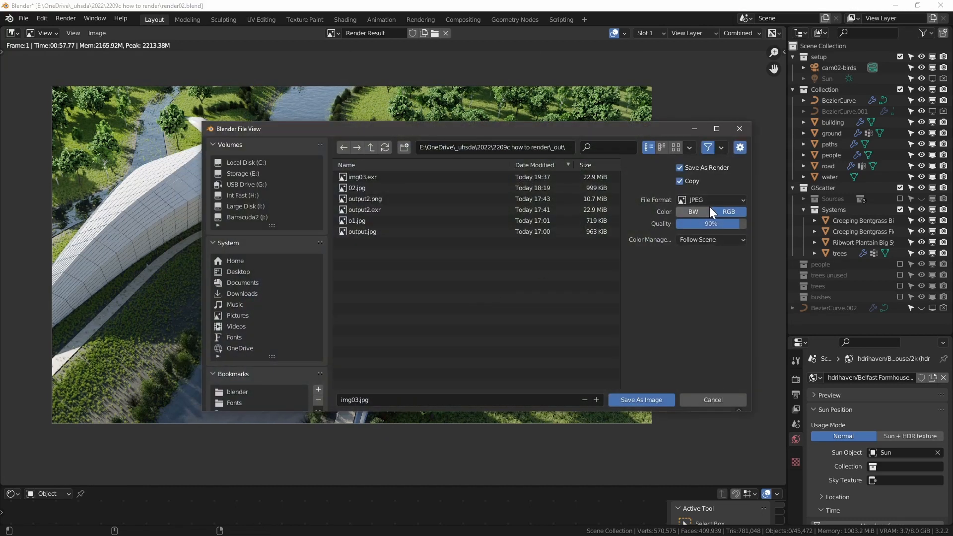
click(649, 401)
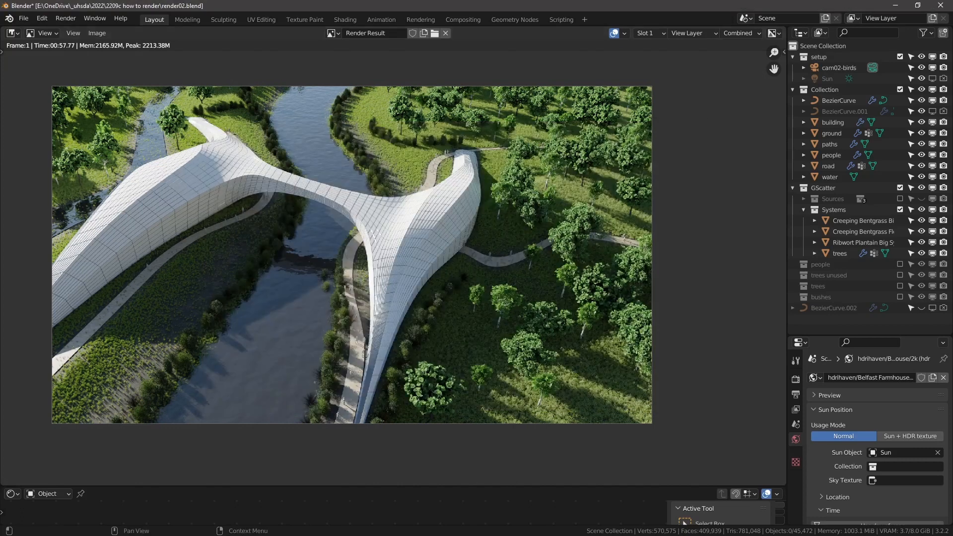
Switch to Affinity Photo with img03.exr open and examine the building and surrounding paths up close
drag(952, 353, 499, 0)
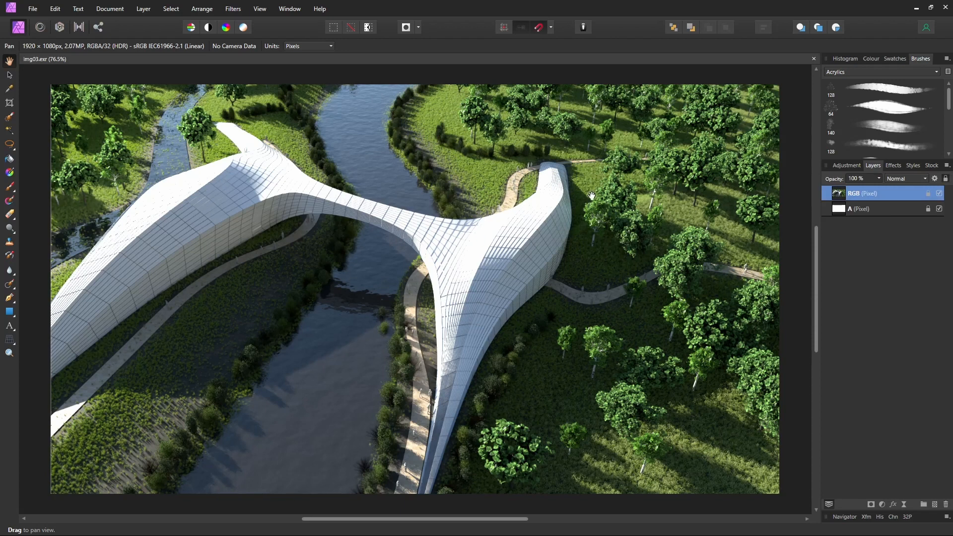
ctrl+scroll(483, 224, up, 1)
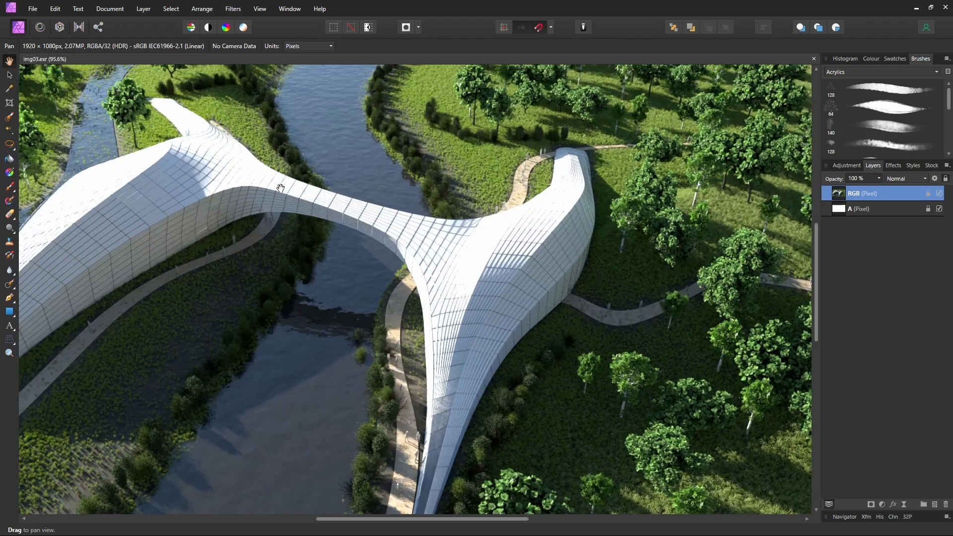
drag(280, 189, 380, 244)
ctrl+scroll(652, 281, up, 3)
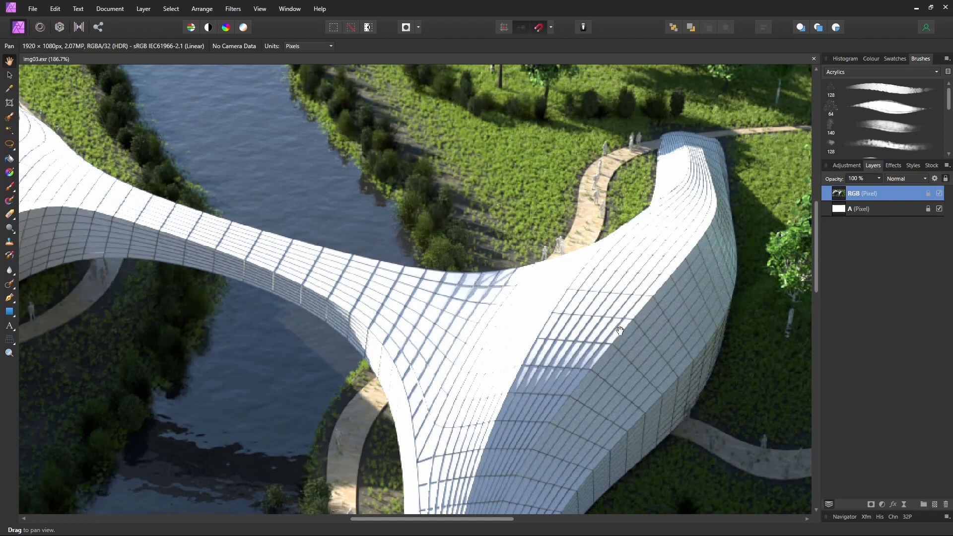
Duplicate the RGB pixel layer, delete the A layer, and select the upper RGB copy
key(ctrl+shift+n)
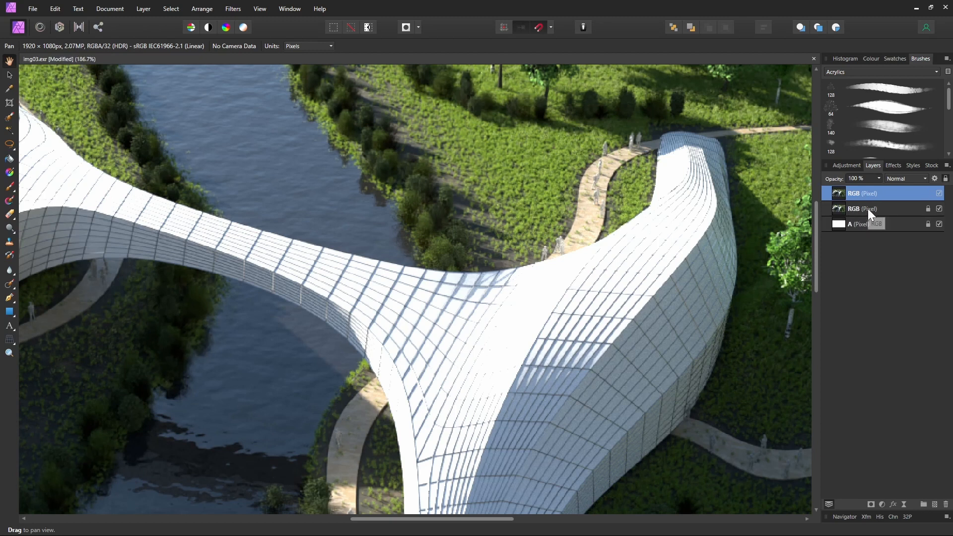
click(863, 225)
key(Delete)
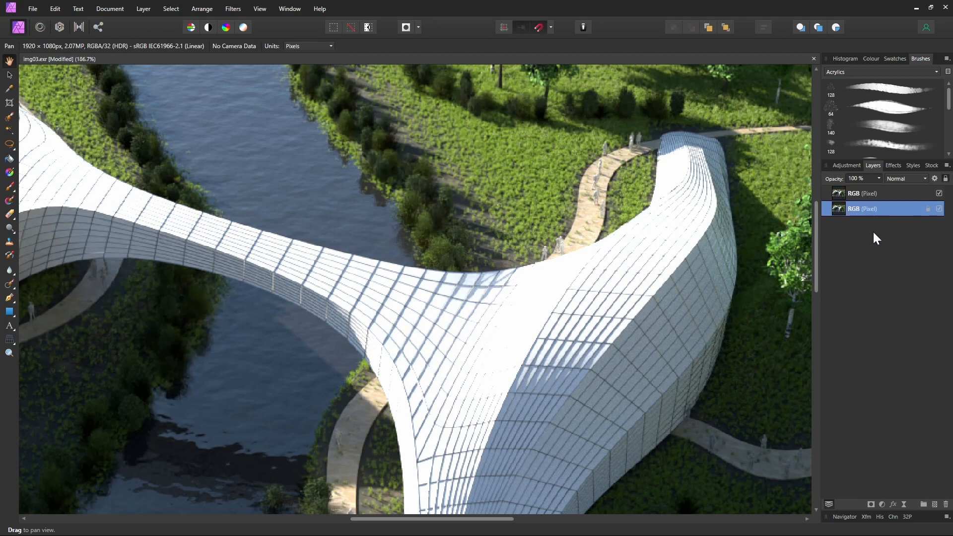
click(872, 194)
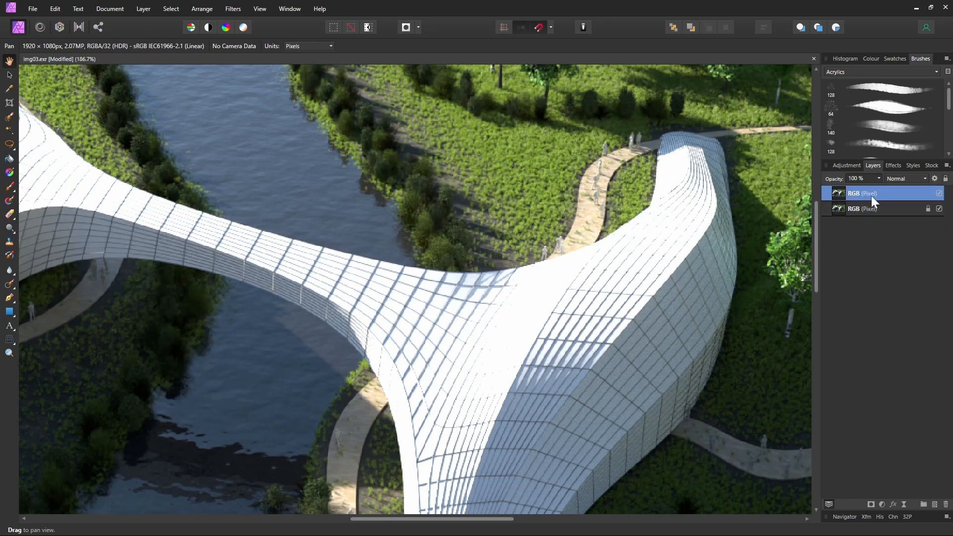
Start tone mapping the upper RGB layer and apply the Cool preset
click(84, 30)
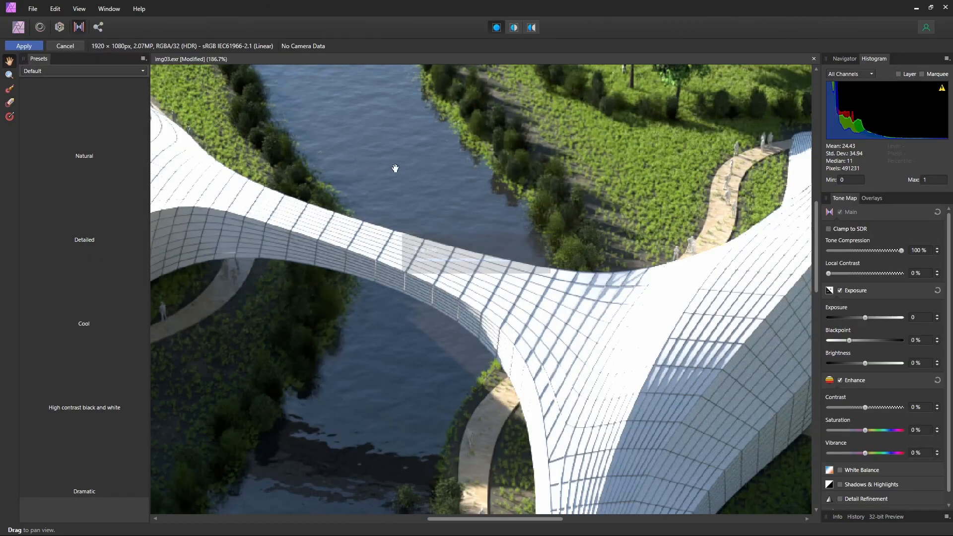
scroll(543, 251, down, 5)
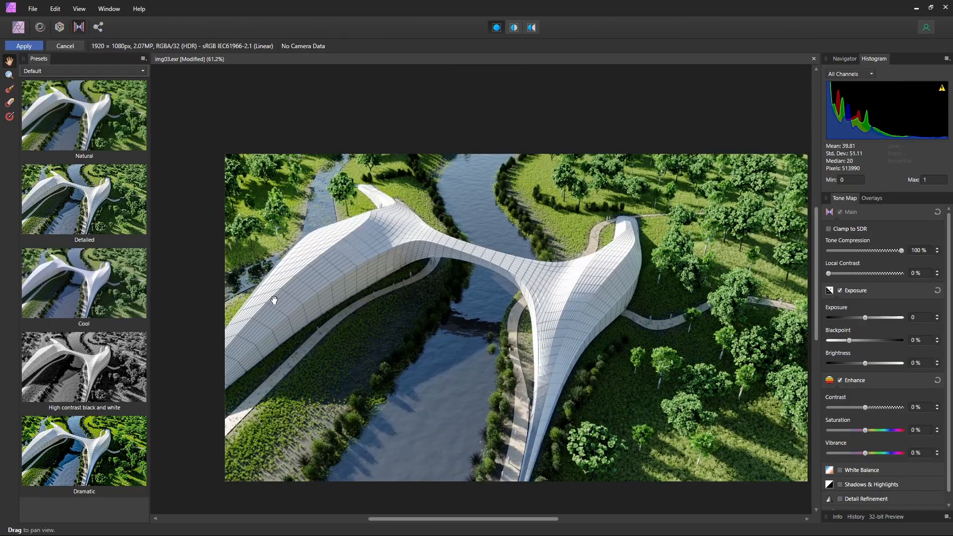
click(124, 281)
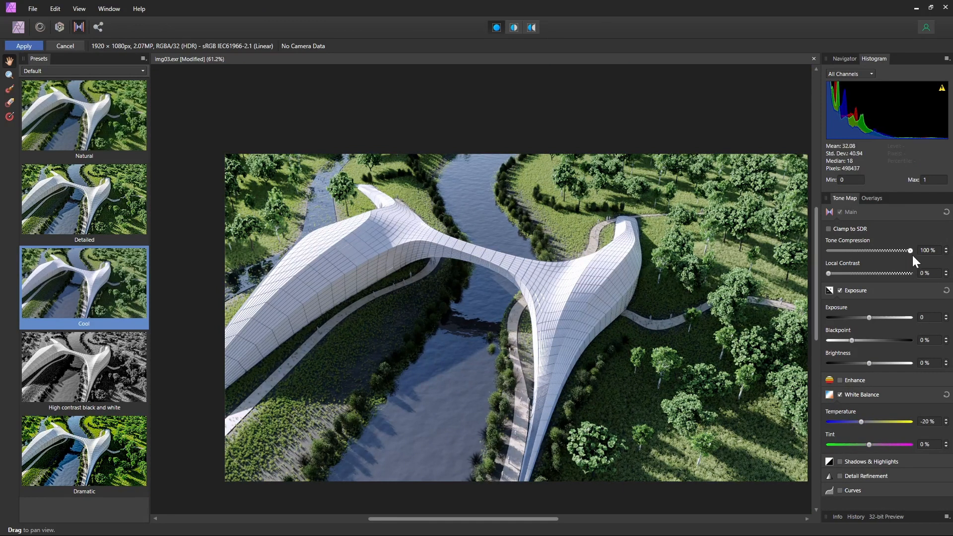
scroll(593, 283, up, 4)
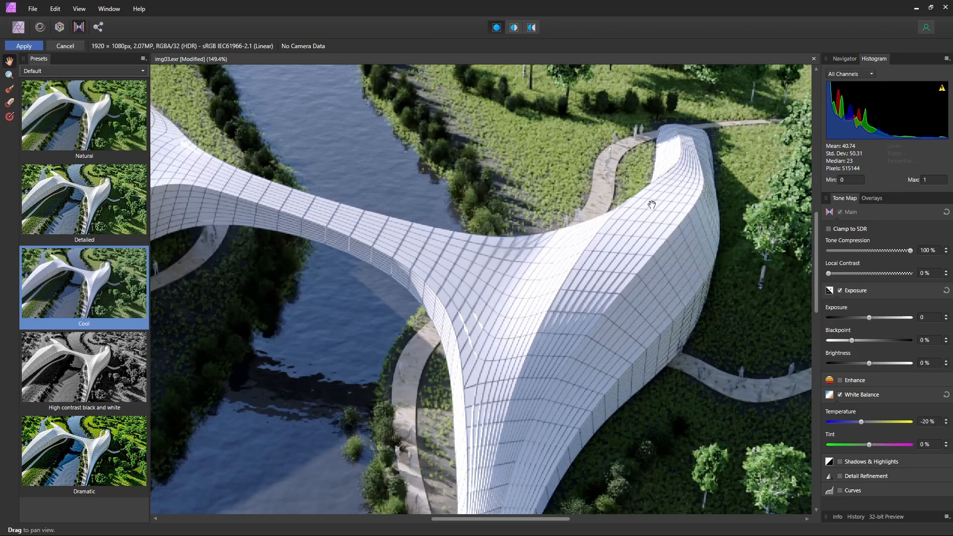
scroll(580, 170, down, 2)
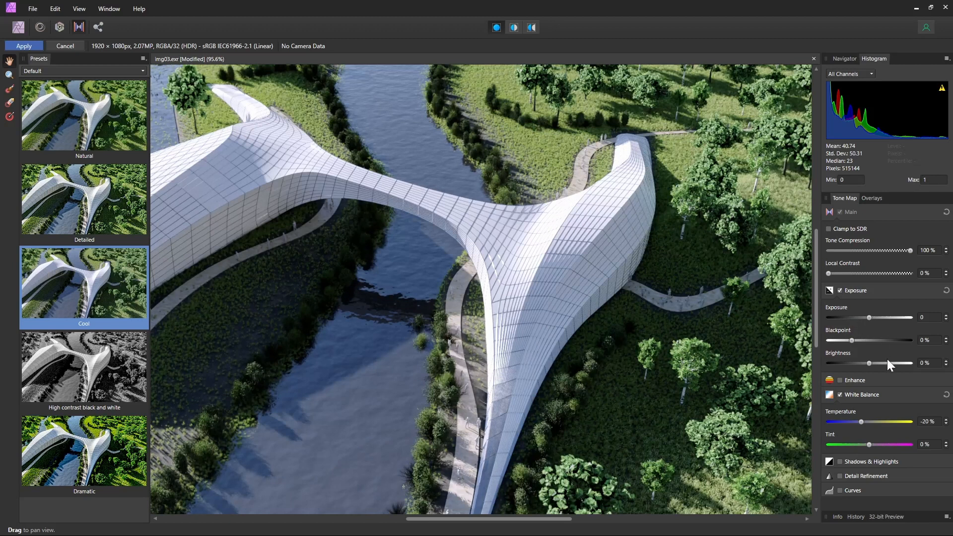
Set the tone map's local contrast to 27% and temperature to -10%, and apply it to the layer
click(851, 273)
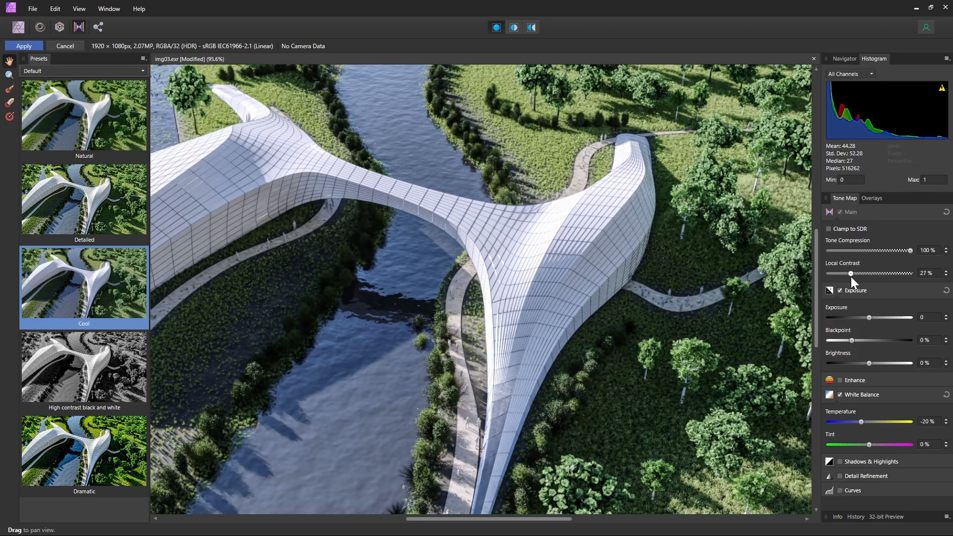
key(ctrl+0)
click(928, 422)
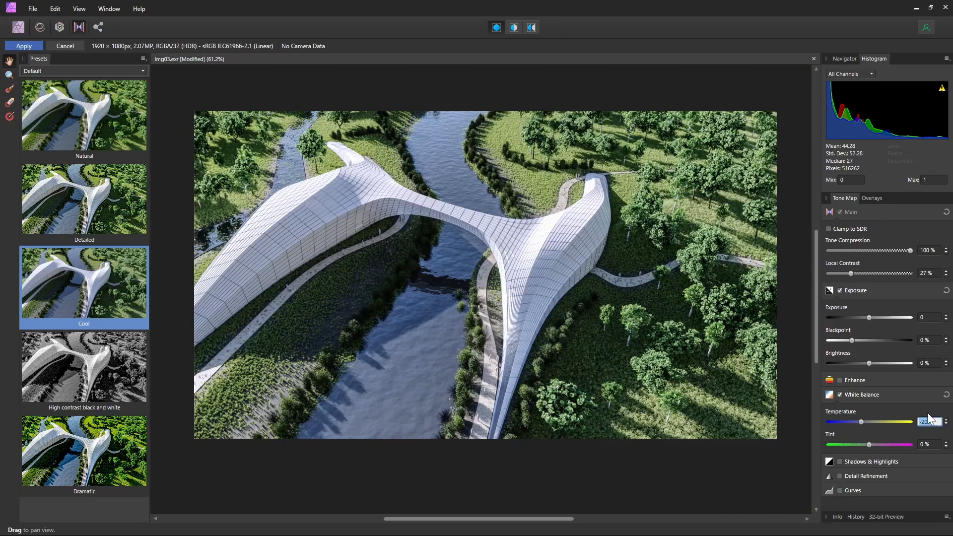
text(-10)
key(Return)
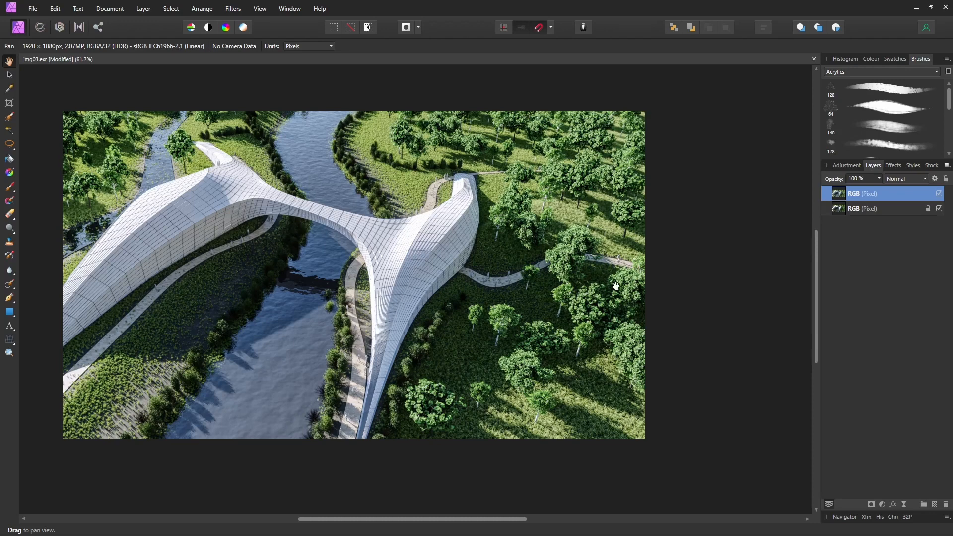
Add a Black & White adjustment with Yellow at about -5% and Green at about 0%, and set its layer opacity to 40%
ctrl+scroll(455, 147, up, 4)
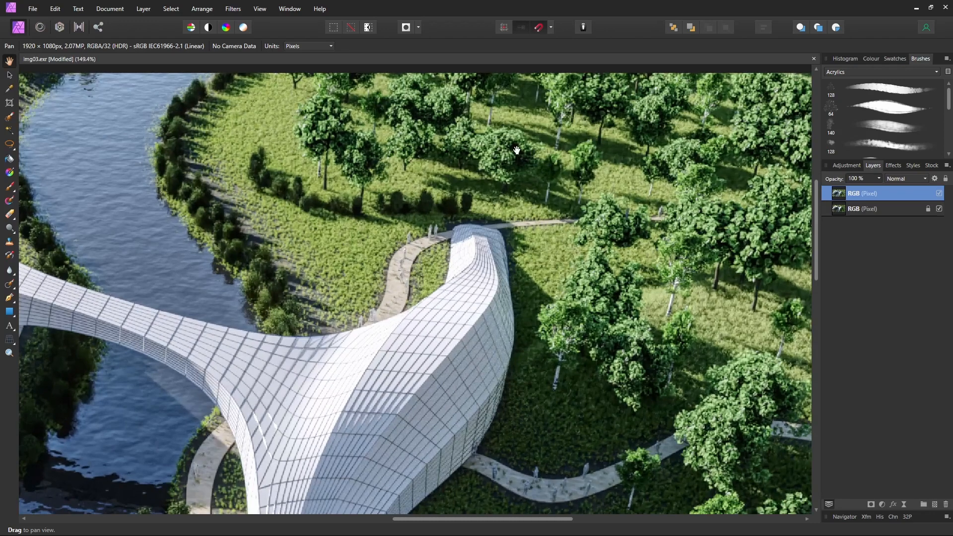
ctrl+scroll(517, 149, down, 4)
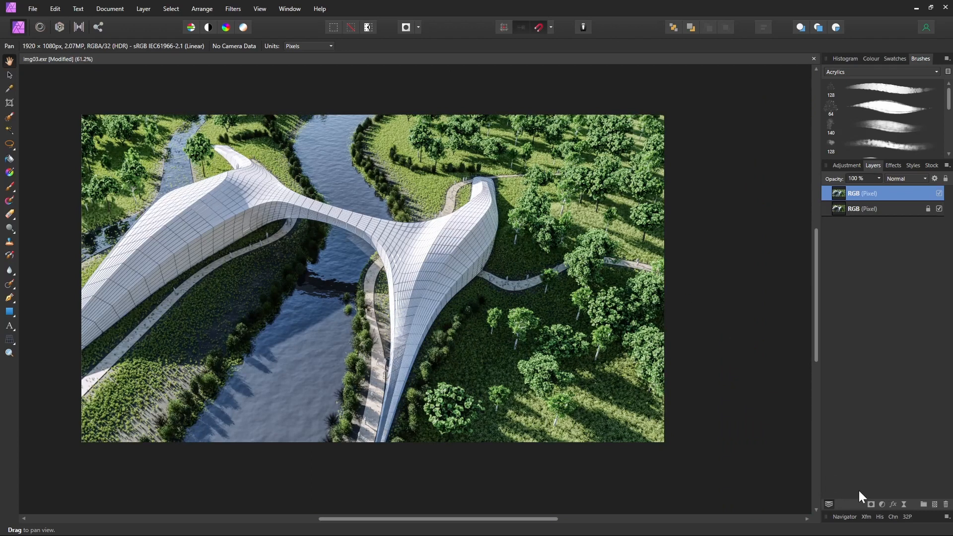
click(882, 505)
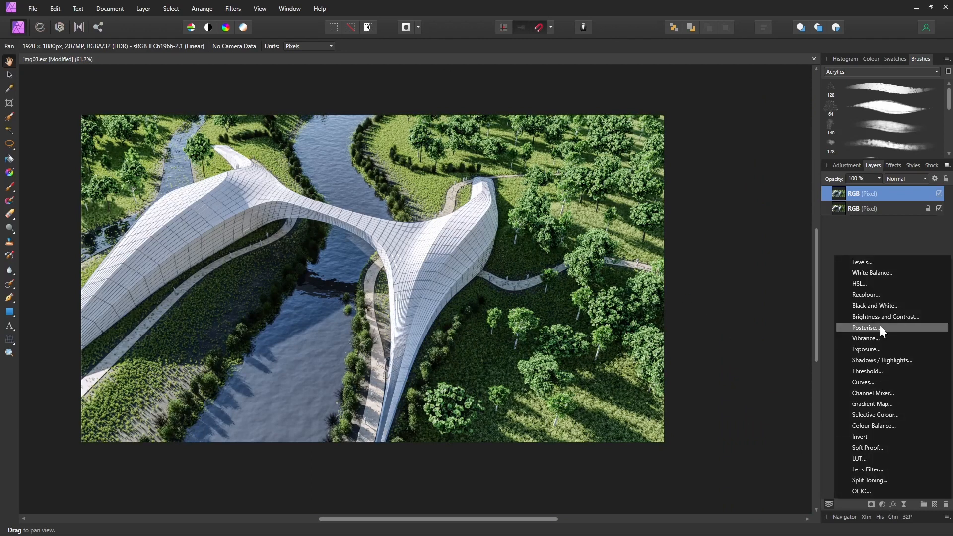
click(881, 307)
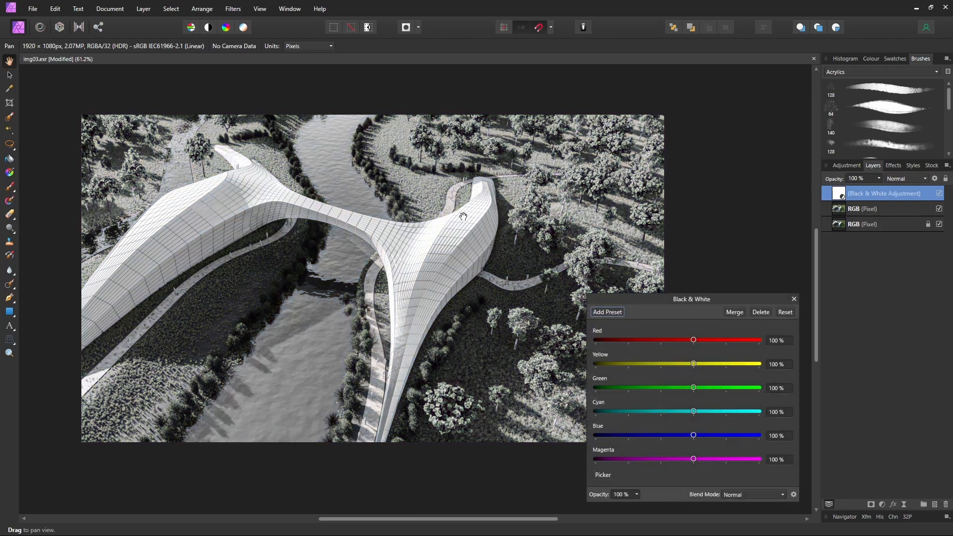
drag(693, 363, 661, 388)
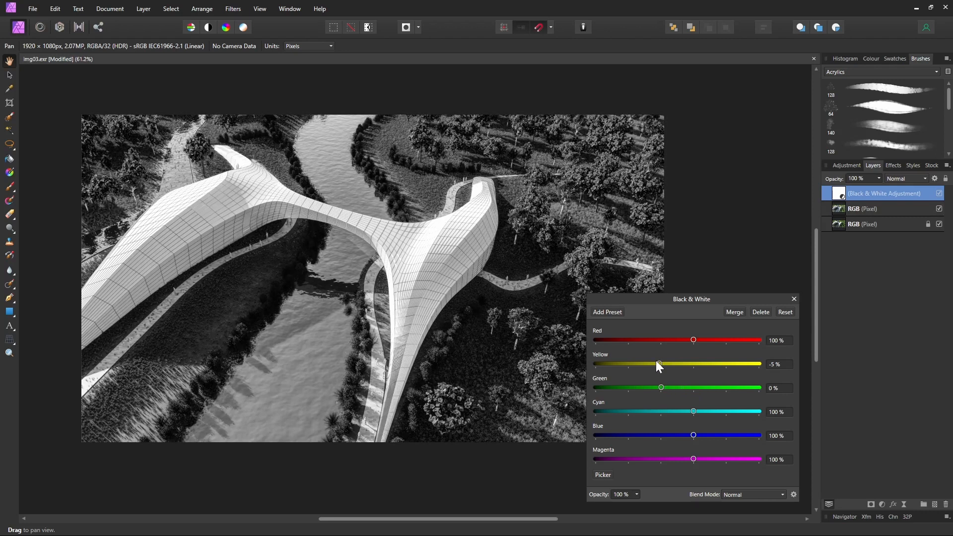
drag(661, 386, 660, 387)
click(795, 299)
drag(879, 179, 839, 193)
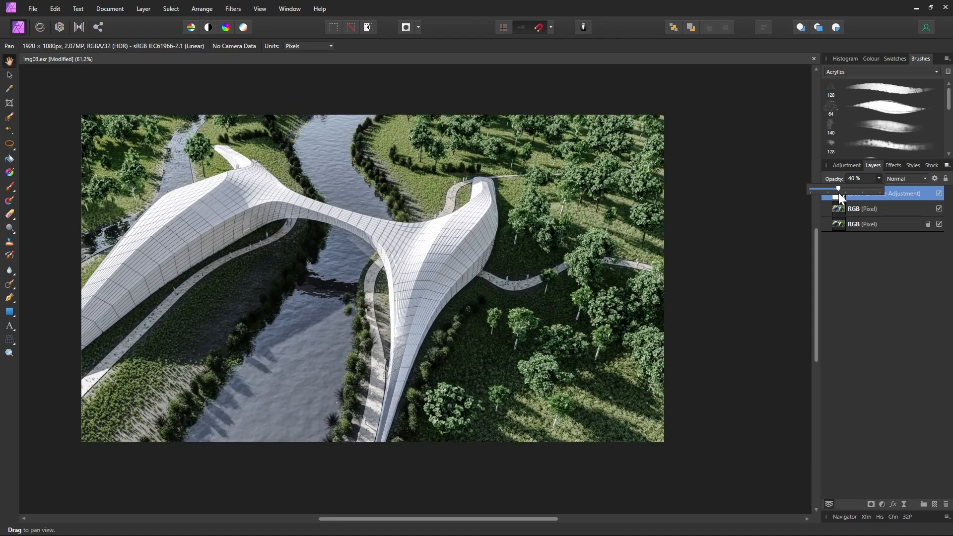
Add a Curves adjustment that raises the upper midtones, with a second point in the shadows at about X 0.231, Y 0.272
click(882, 505)
click(874, 380)
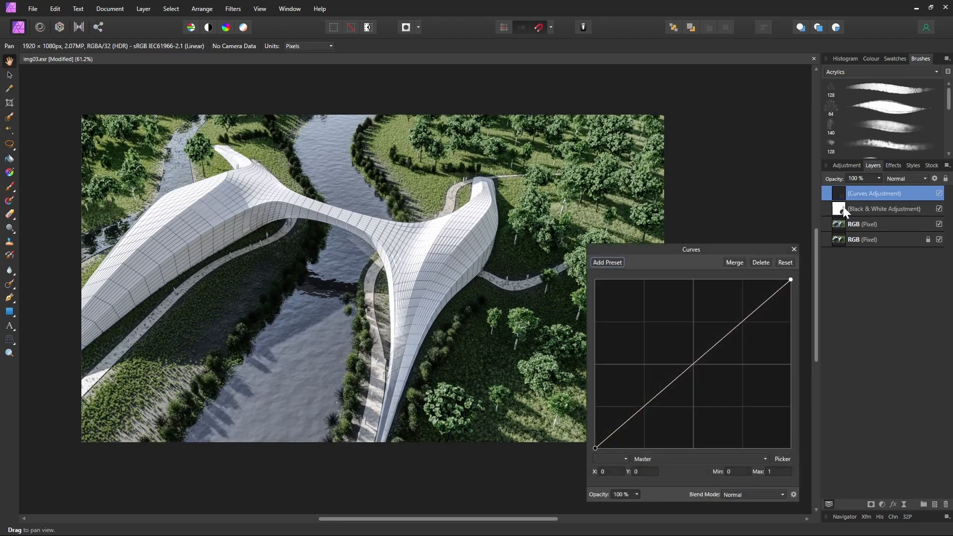
drag(702, 349, 713, 335)
drag(640, 407, 641, 403)
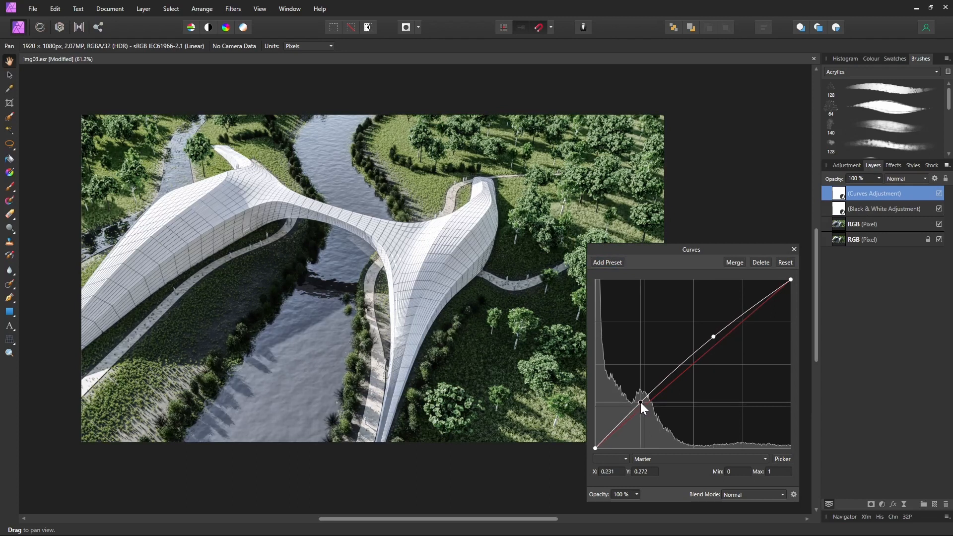
drag(713, 337, 710, 333)
click(794, 249)
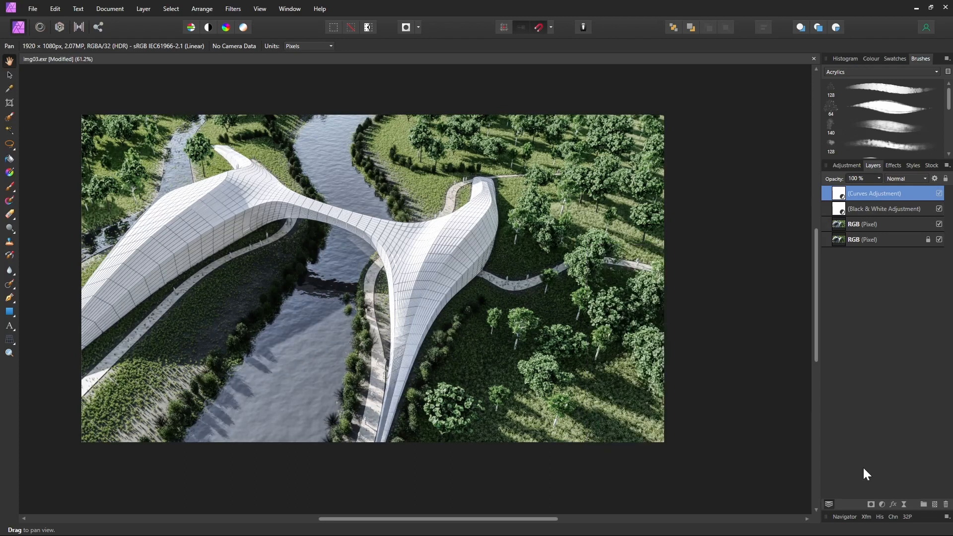
Add a live Vignette filter above the Curves adjustment, lowering its exposure and shape to darken the image edges
click(894, 504)
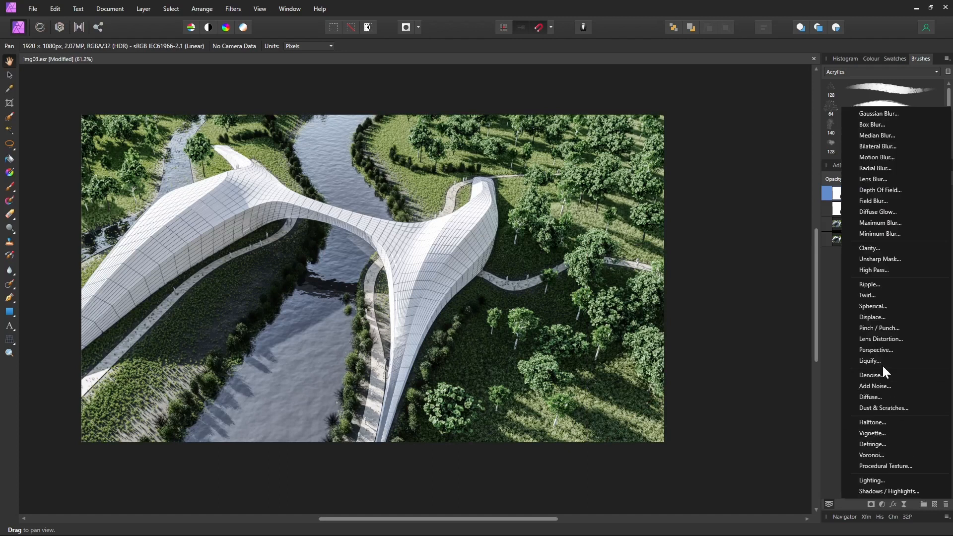
click(874, 433)
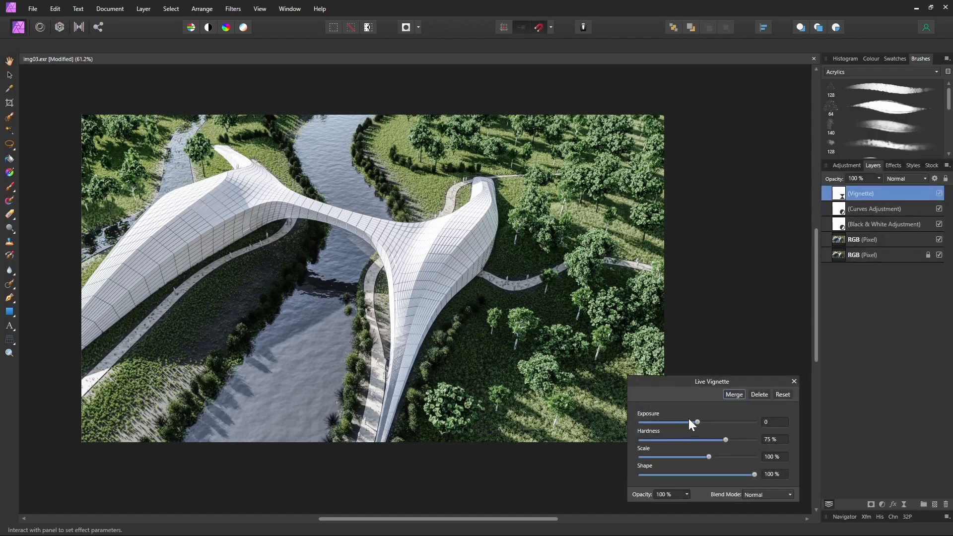
drag(690, 420, 614, 424)
drag(755, 475, 713, 456)
click(795, 381)
scroll(517, 344, up, 5)
scroll(610, 285, down, 5)
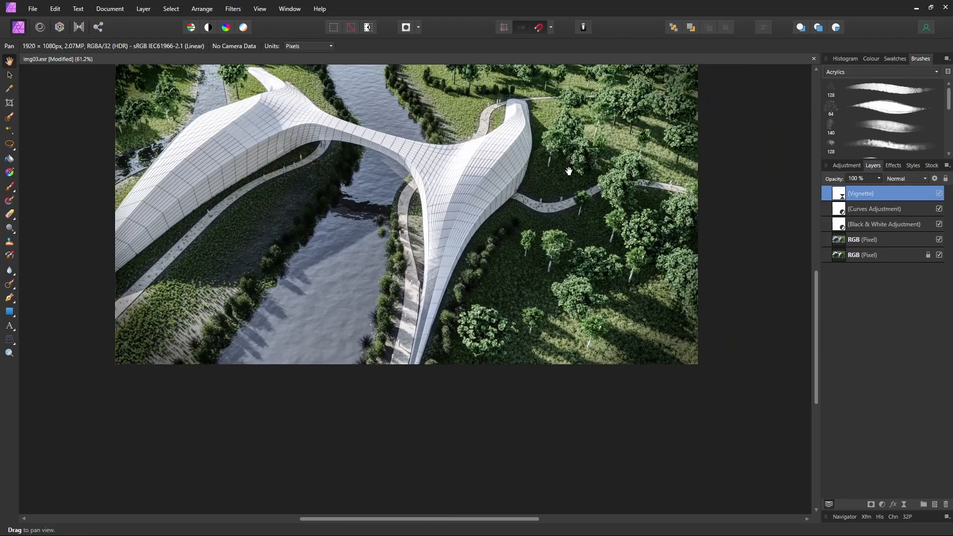
drag(507, 171, 531, 225)
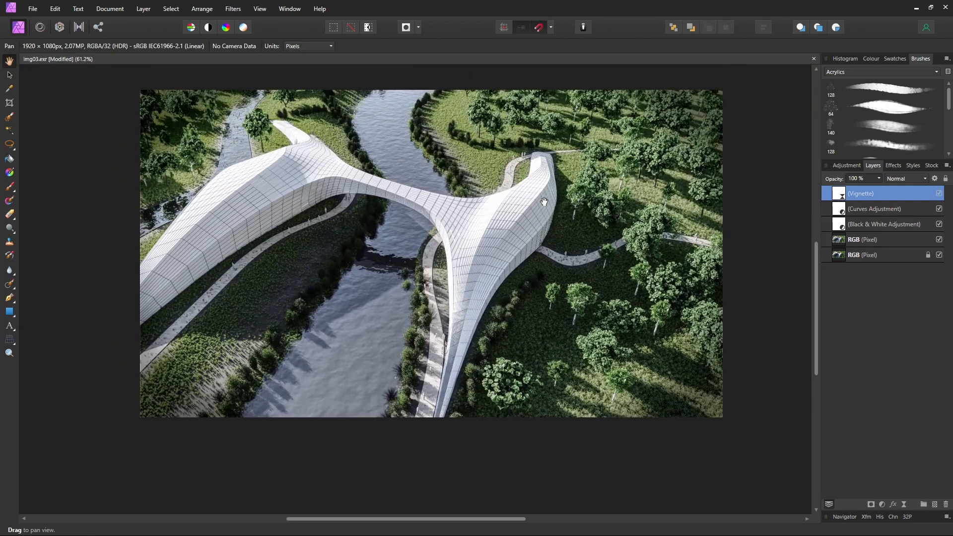
Switch to Chrome, filter the ground fog alpha image results to large sizes, and open the Ground Fog Rolling image at full size
key(alt+Tab)
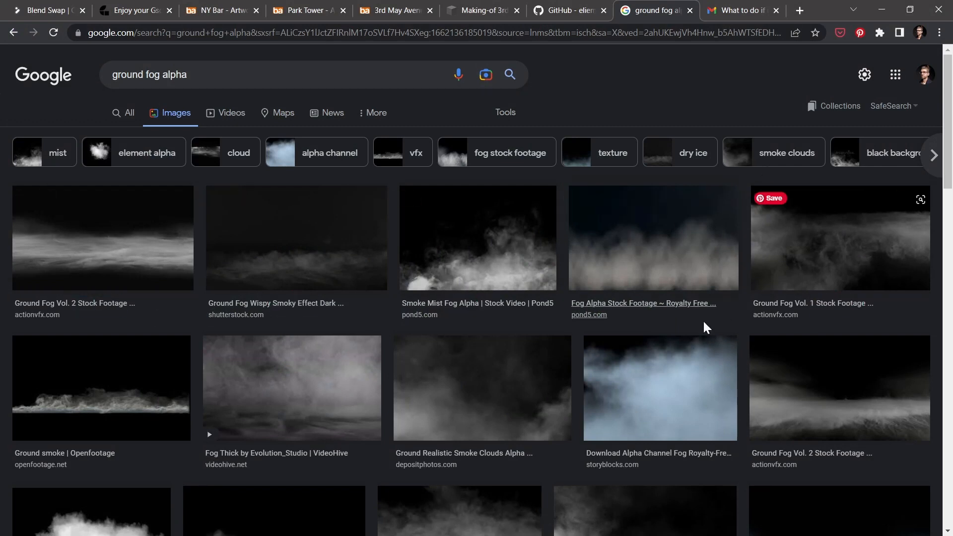
scroll(696, 317, down, 1)
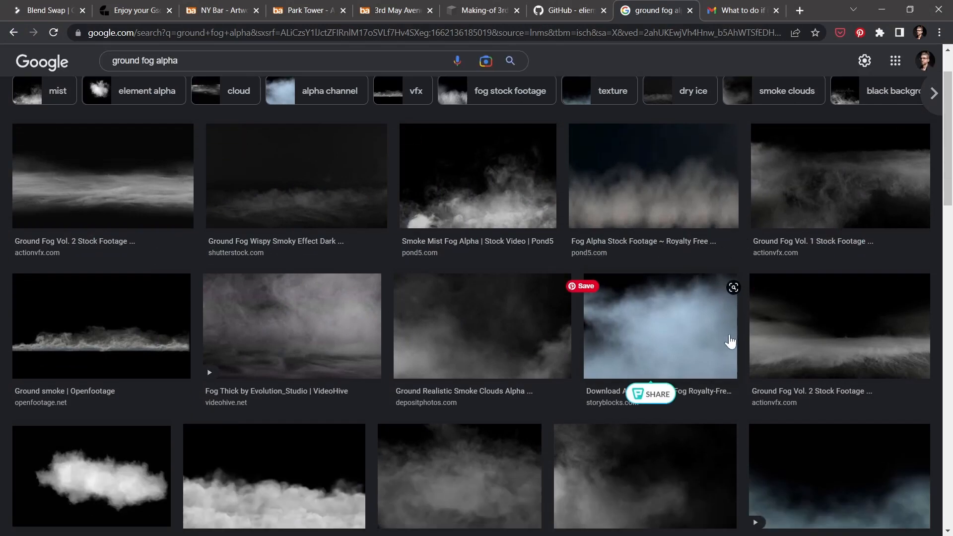
scroll(700, 297, down, 1)
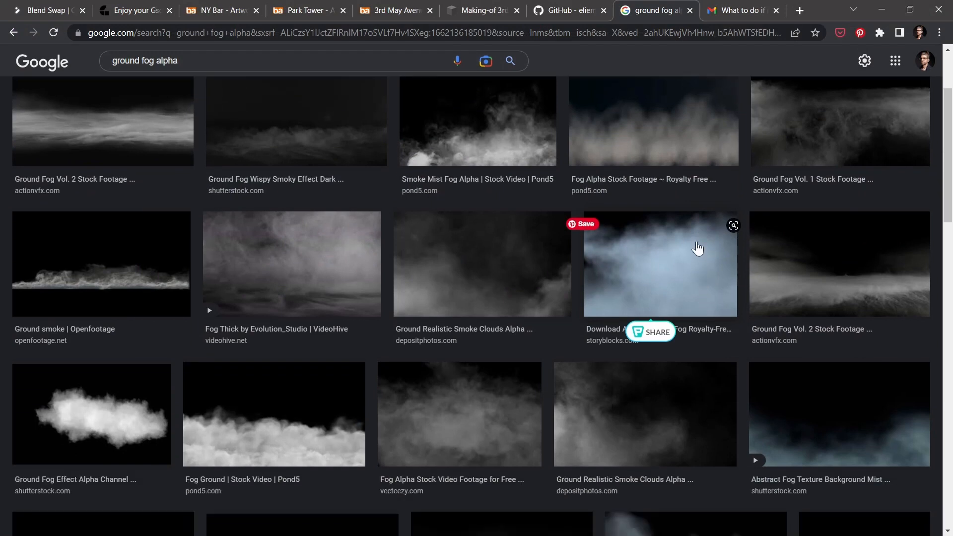
scroll(720, 266, down, 4)
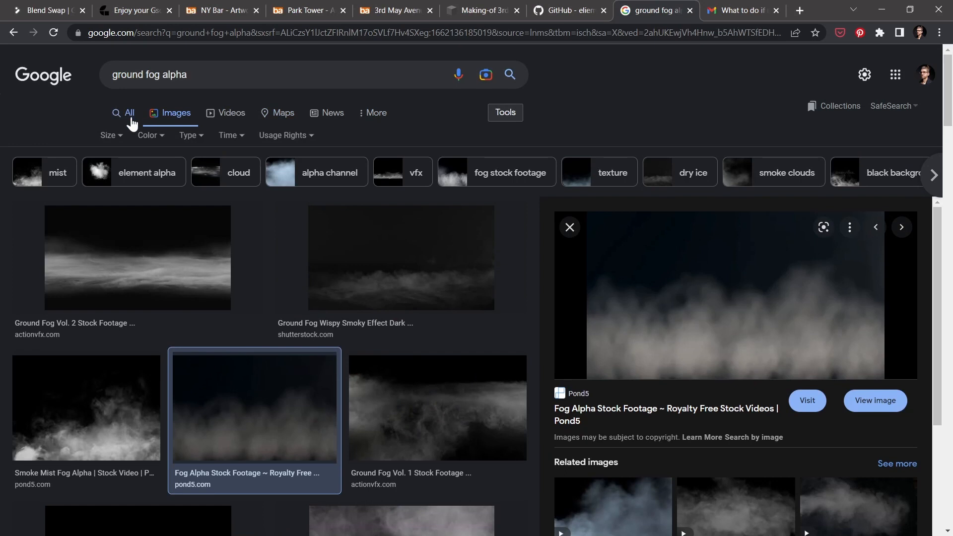
click(119, 136)
click(112, 176)
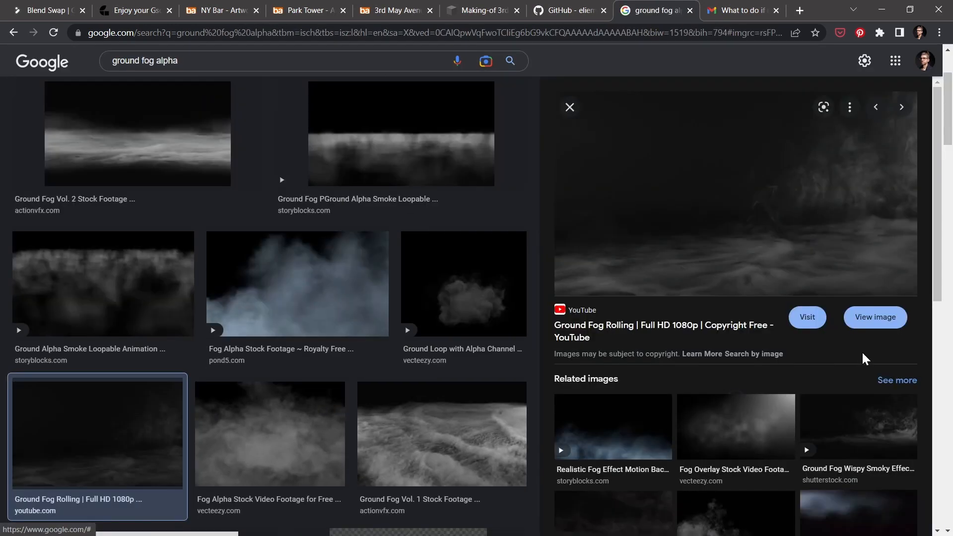
click(897, 321)
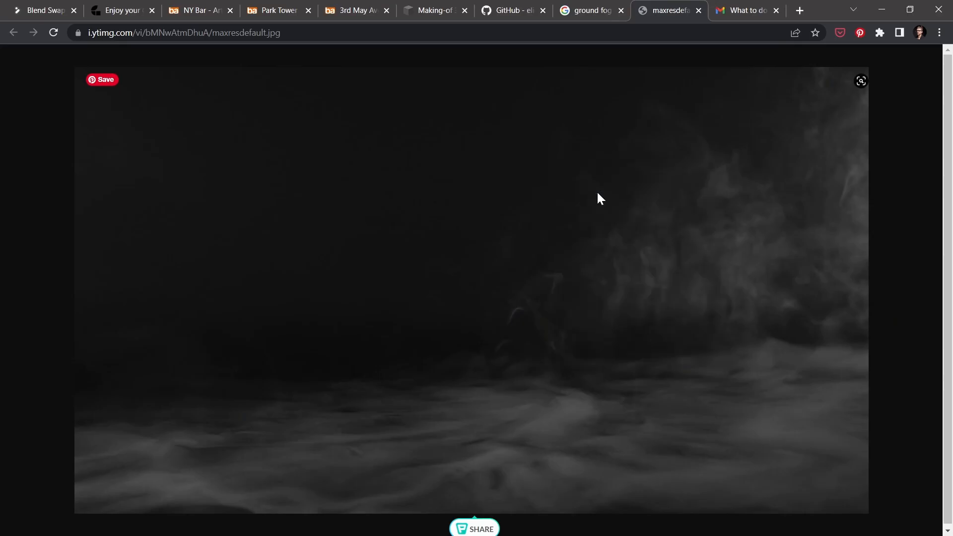
Paste the fog image above the Vignette layer in Affinity Photo, set its blend mode to Screen, and scale it beyond the canvas
key(alt+Tab)
key(ctrl+v)
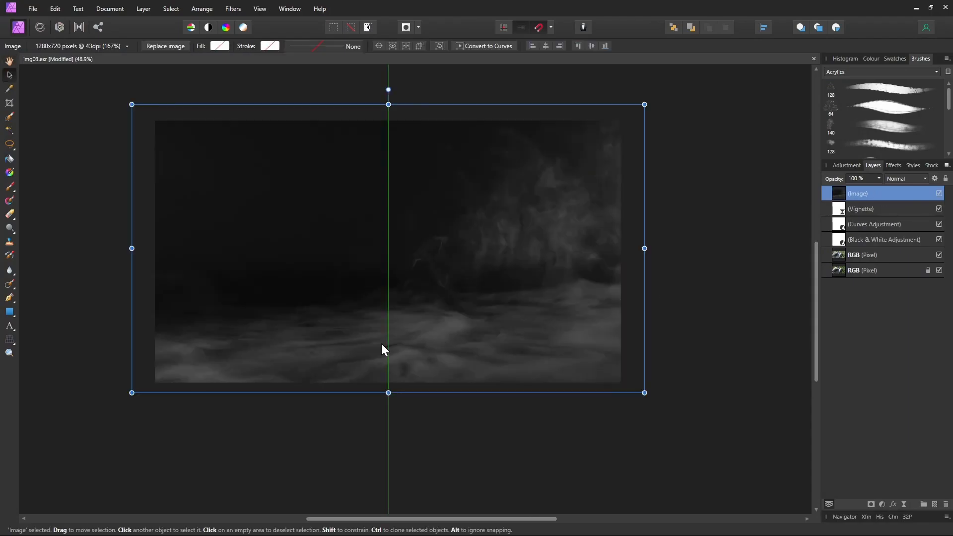
drag(388, 346, 394, 348)
click(907, 178)
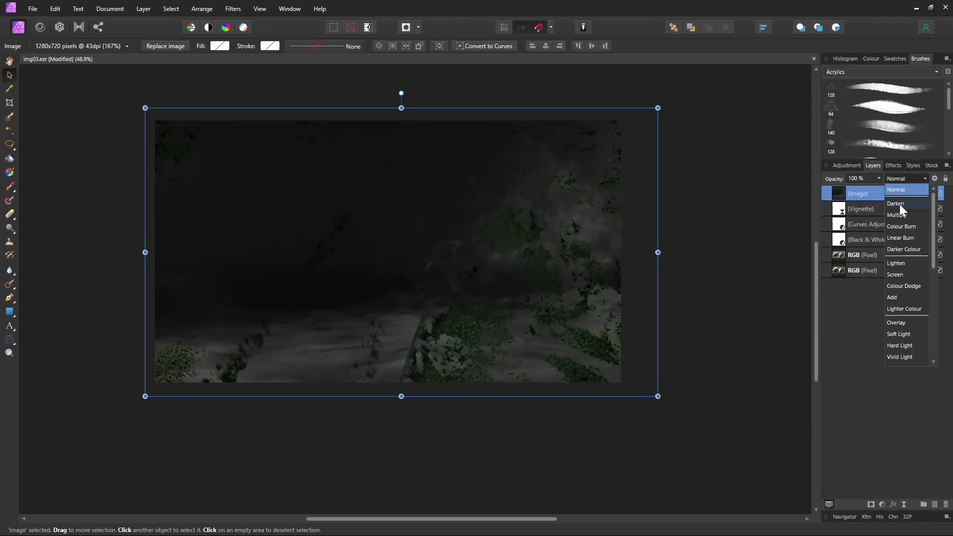
click(901, 276)
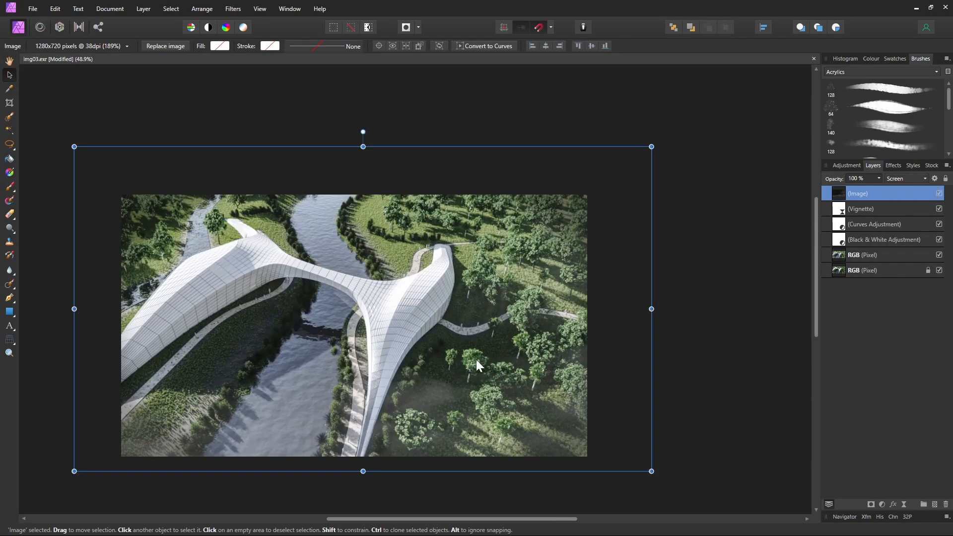
Add a Levels adjustment with an 80% white level, nest it inside the fog image layer, and readjust its black level
click(883, 505)
click(856, 257)
drag(789, 408, 750, 409)
drag(874, 193, 848, 211)
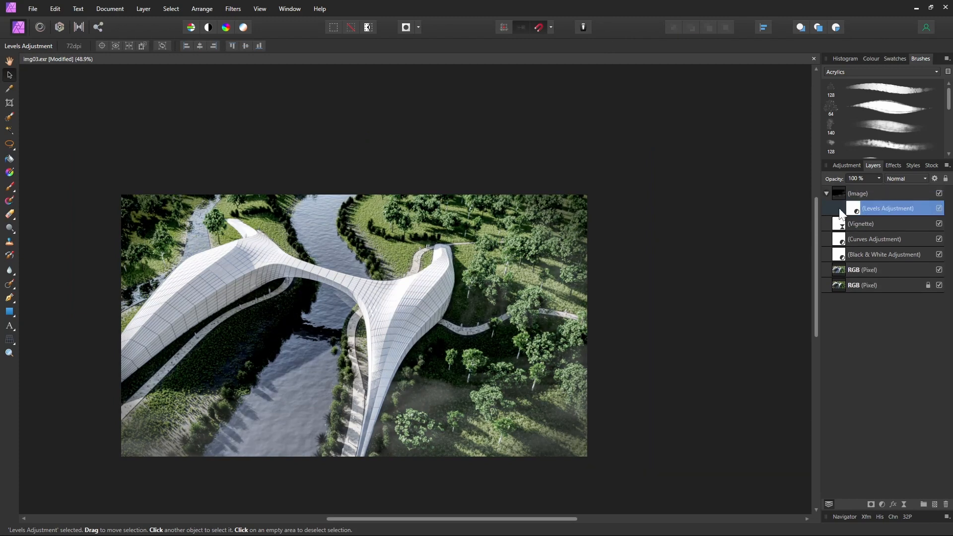
double_click(853, 209)
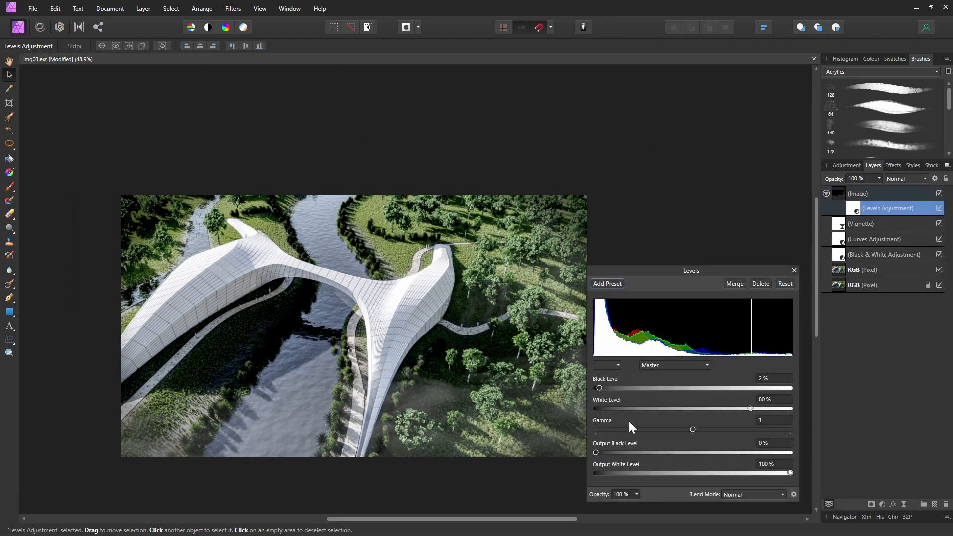
drag(603, 388, 627, 389)
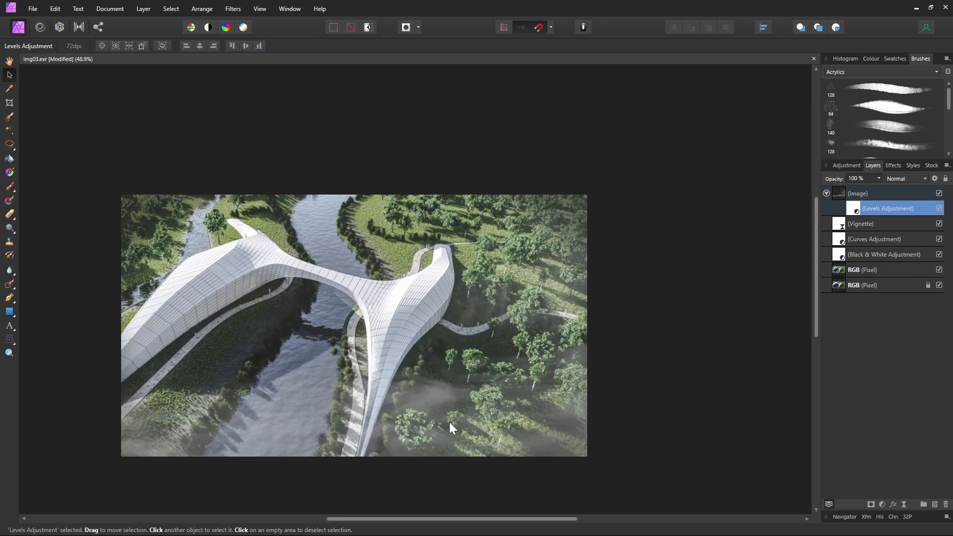
Select the fog image on the canvas, flip it vertically, and deselect it
mouse_move(448, 423)
mouse_down()
mouse_move(427, 418)
mouse_move(460, 325)
mouse_move(457, 422)
mouse_up()
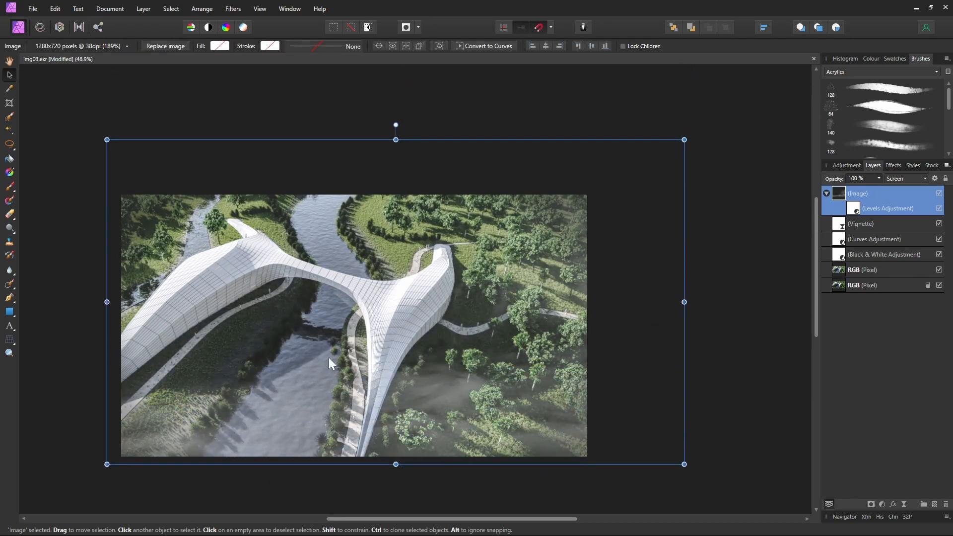
right_click(458, 412)
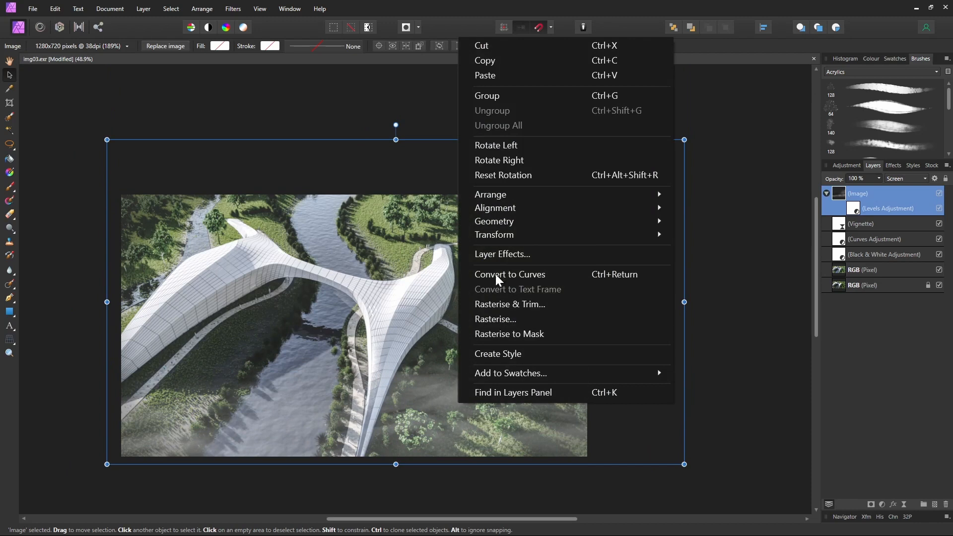
mouse_move(534, 238)
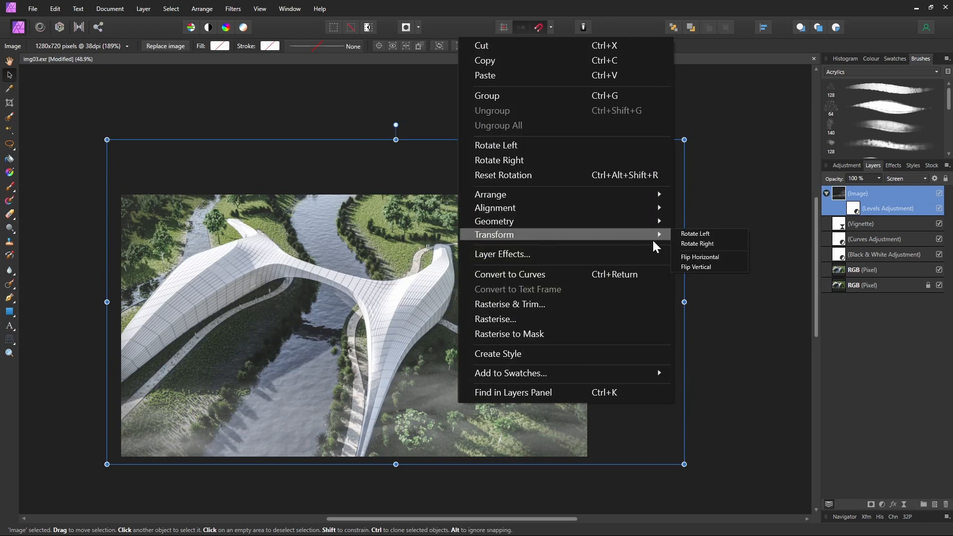
click(715, 266)
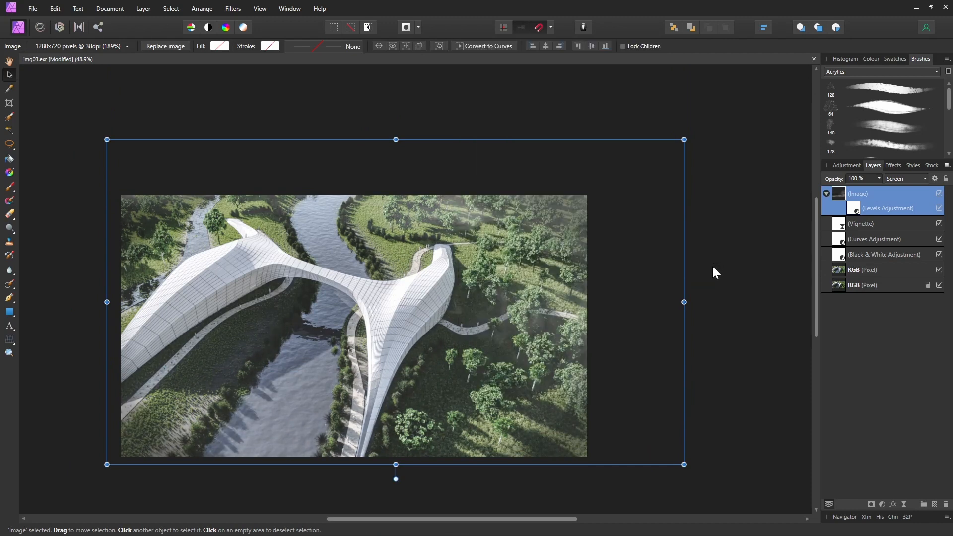
click(693, 187)
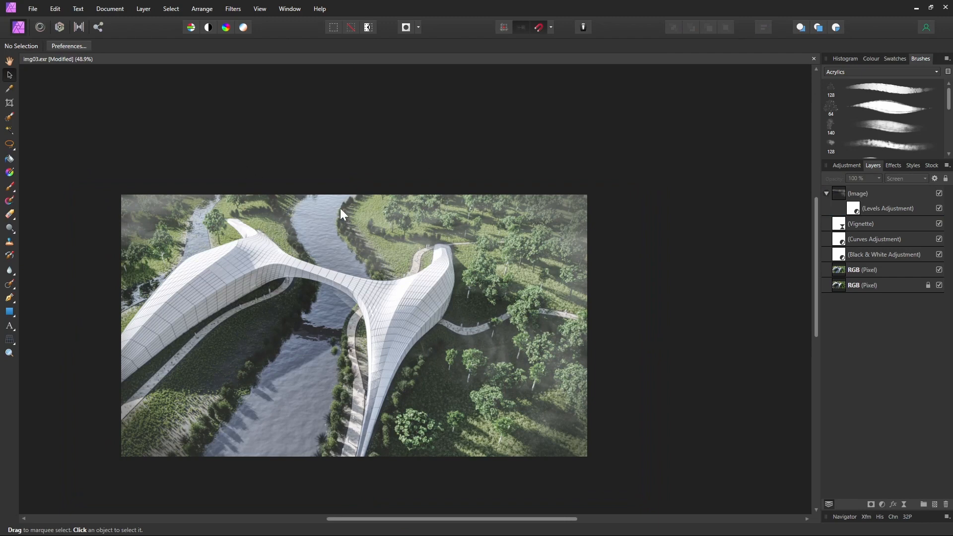
Move the fog image with its nested Levels adjustment below the Vignette layer, directly above the Curves adjustment
click(859, 196)
drag(861, 206, 835, 232)
click(690, 338)
ctrl+scroll(618, 262, down, 2)
ctrl+scroll(449, 276, up, 3)
middle_drag(547, 328, 521, 299)
Reduce the fog image layer's opacity, trying 60% first and settling on 50%
click(861, 255)
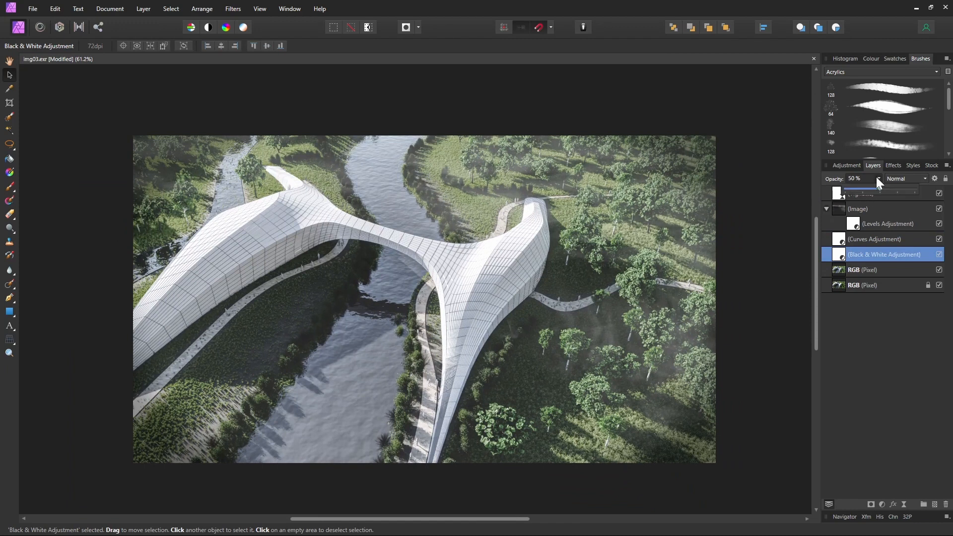
click(864, 209)
click(862, 176)
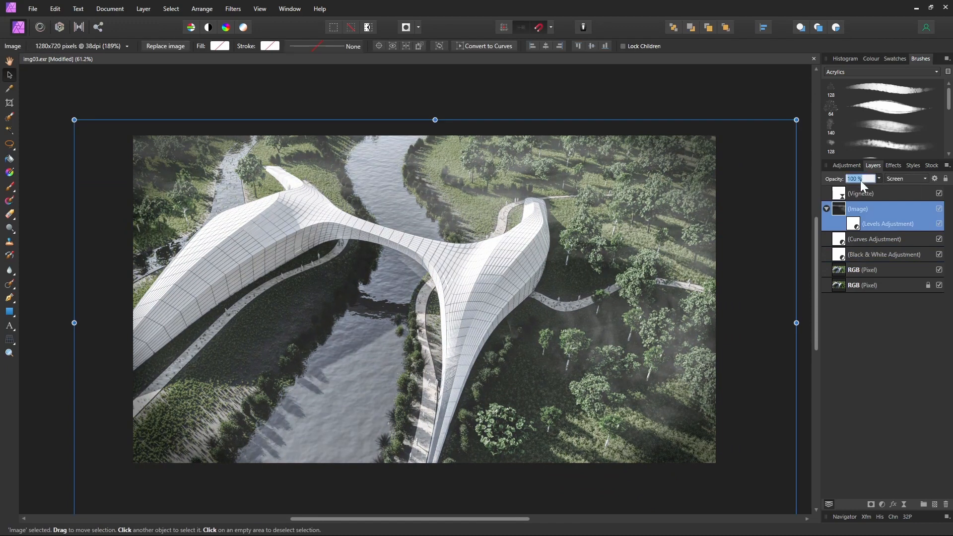
text(60)
key(Return)
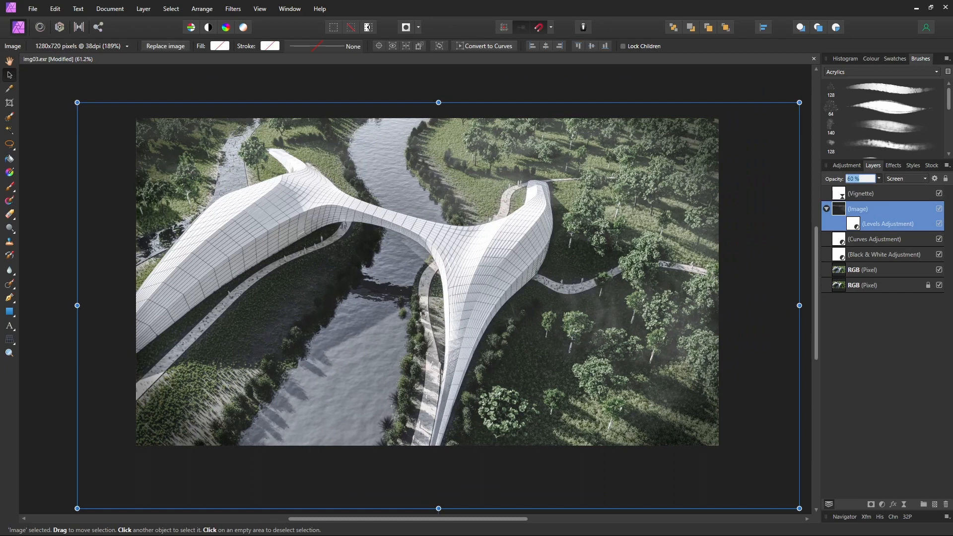
text(50)
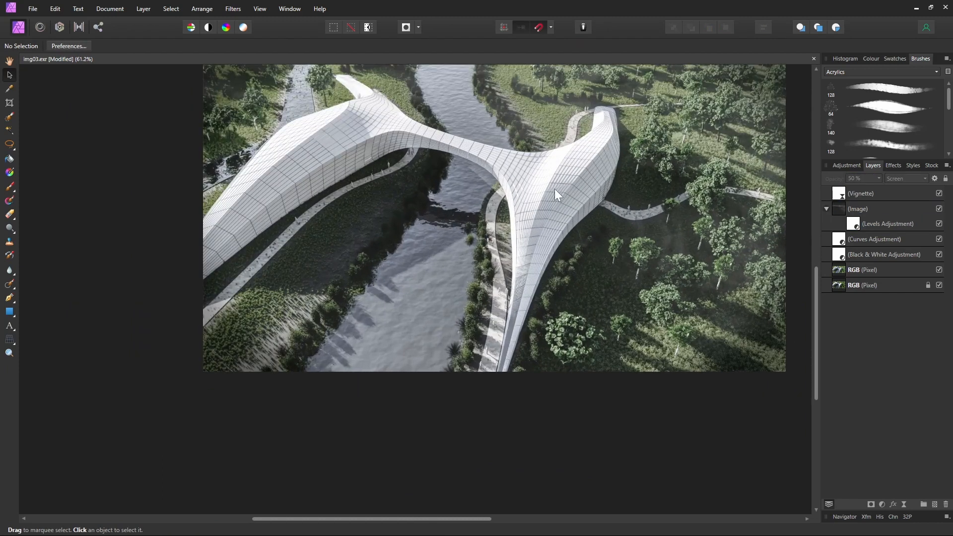
Inspect the post-processed render both as a whole and up close around the building, footpaths and trees
middle_drag(555, 190, 564, 235)
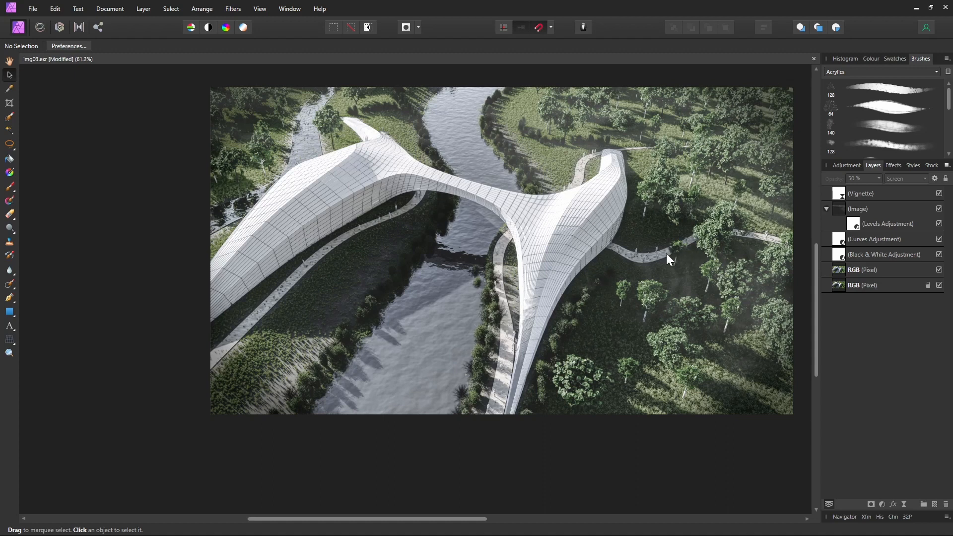
middle_drag(666, 254, 594, 231)
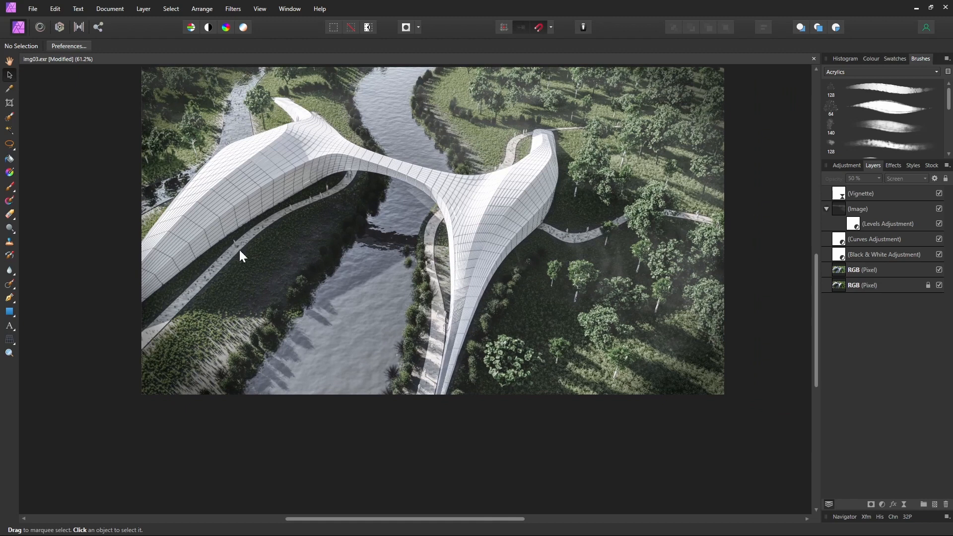
ctrl+scroll(414, 286, up, 4)
middle_drag(583, 201, 364, 300)
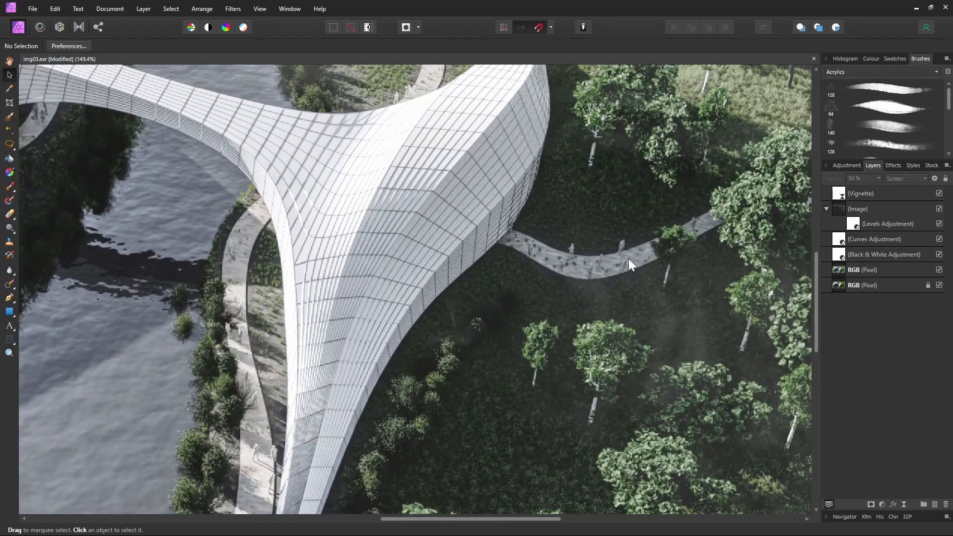
ctrl+scroll(467, 299, down, 5)
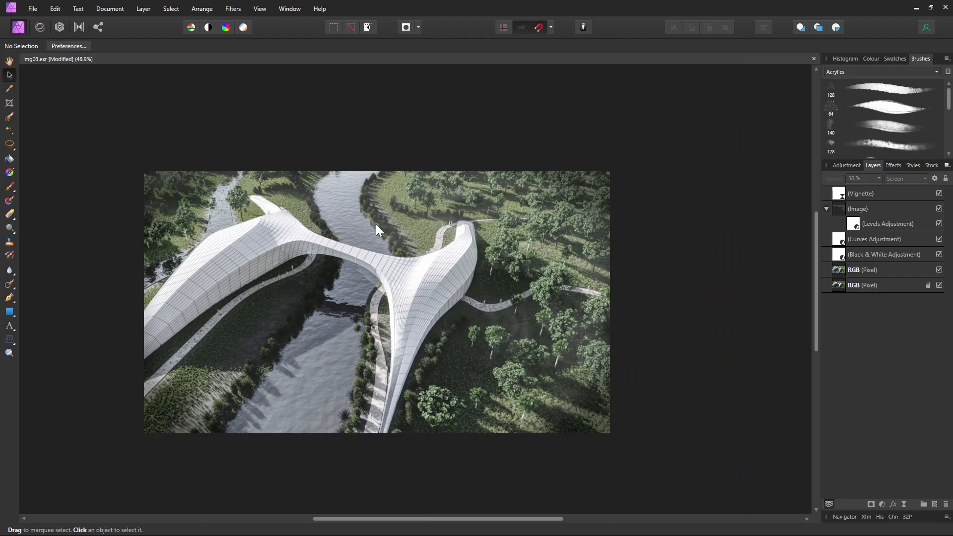
ctrl+scroll(487, 302, up, 4)
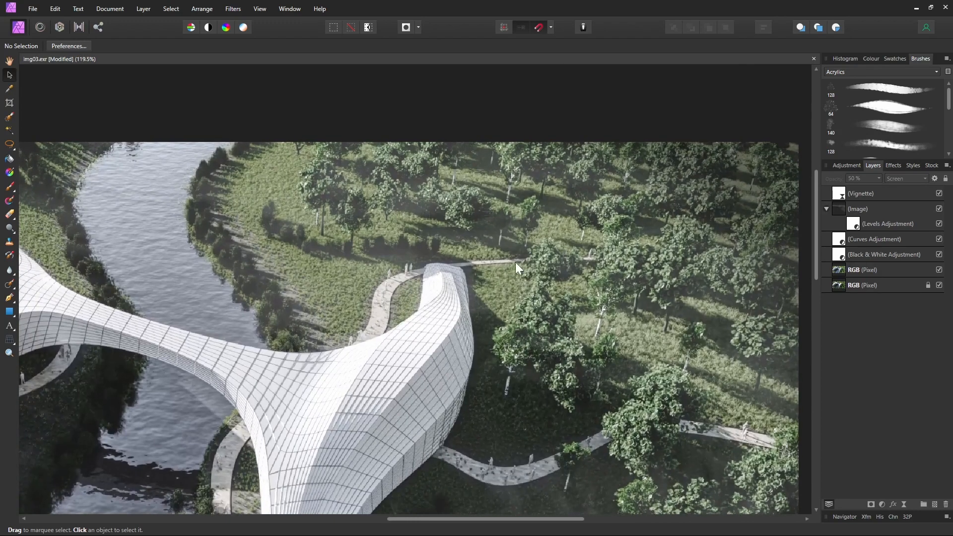
ctrl+scroll(476, 203, down, 4)
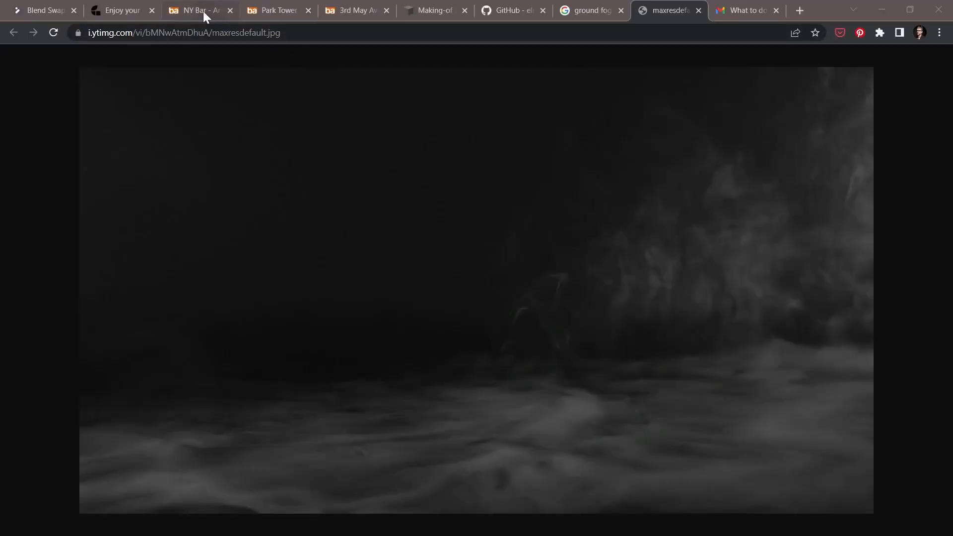
Switch to Chrome and compare the finished render with the viewport image in the NY Bar post on blenderartists.org
click(201, 10)
scroll(330, 177, down, 5)
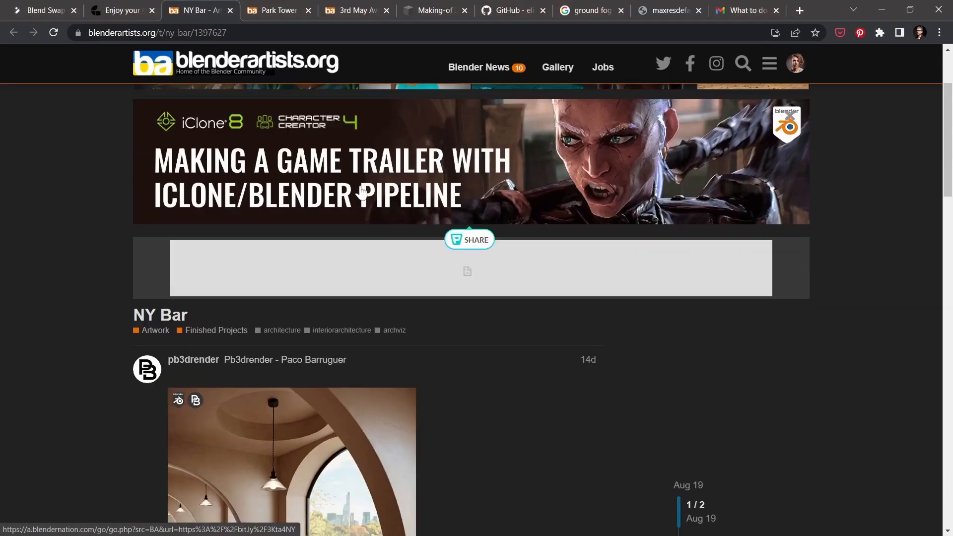
scroll(362, 174, down, 2)
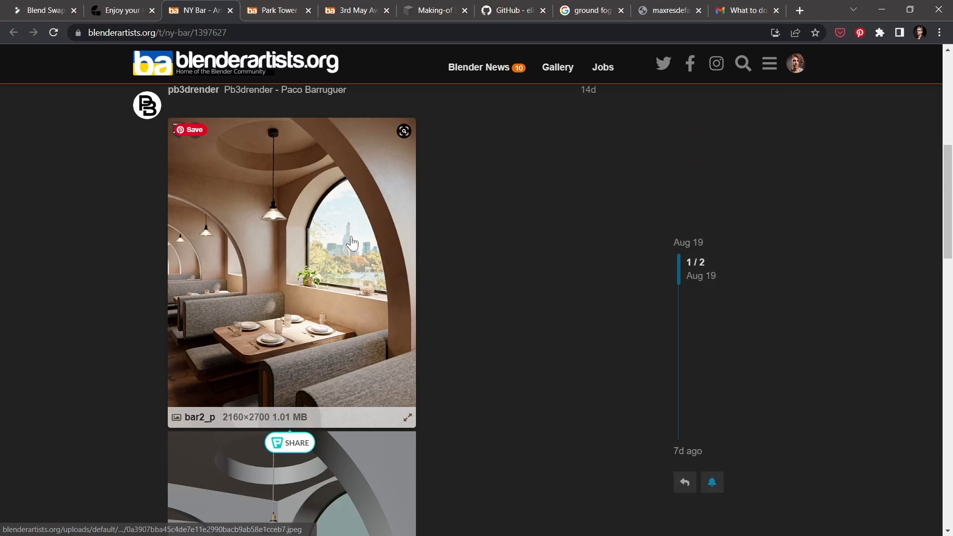
click(402, 250)
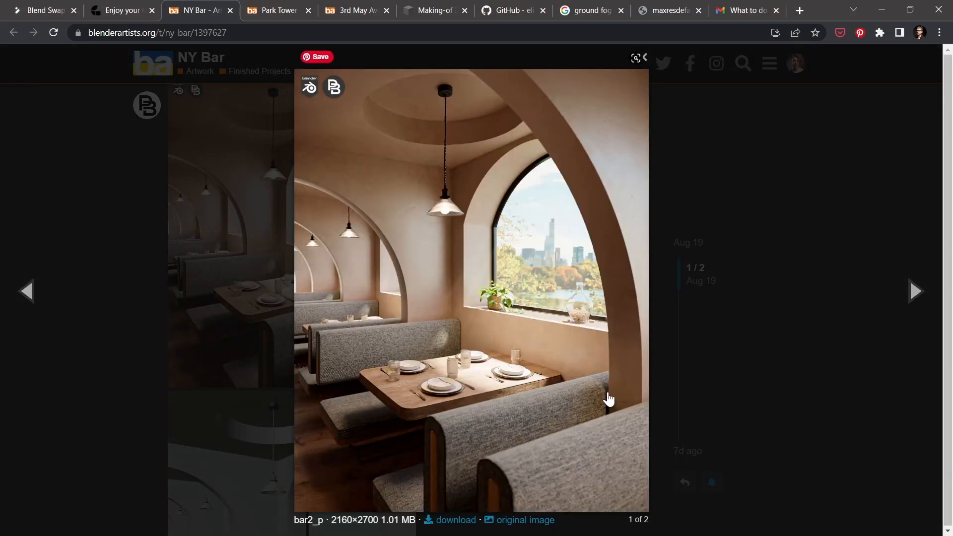
click(913, 300)
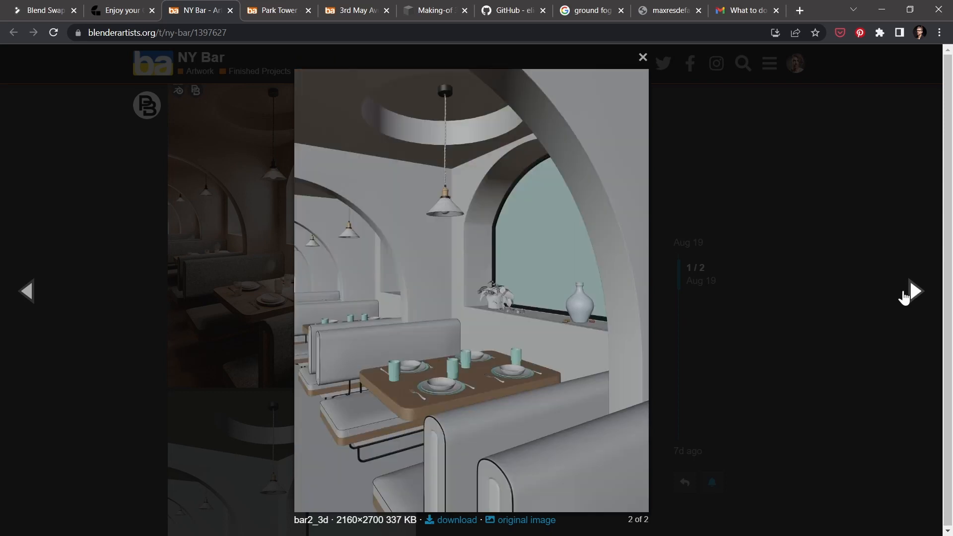
click(904, 299)
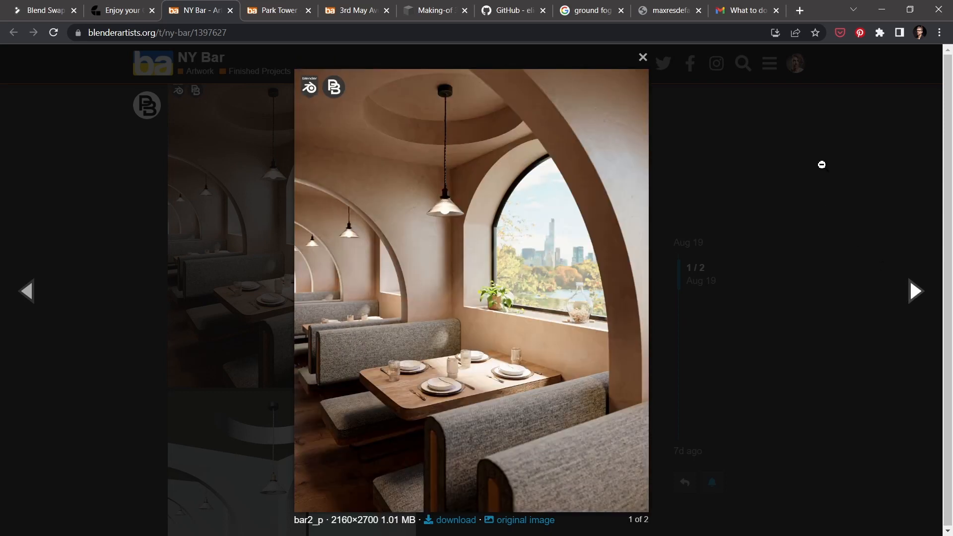
View the Park Tower post's renders at enlarged size, going through its gallery, and close the image viewer
key(ctrl+Tab)
click(390, 195)
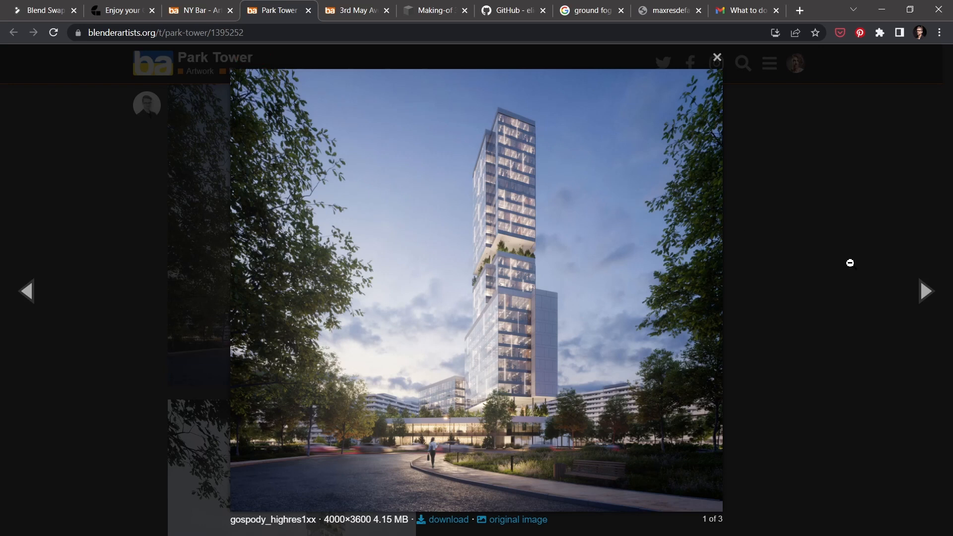
click(913, 297)
click(913, 297)
click(911, 298)
click(924, 298)
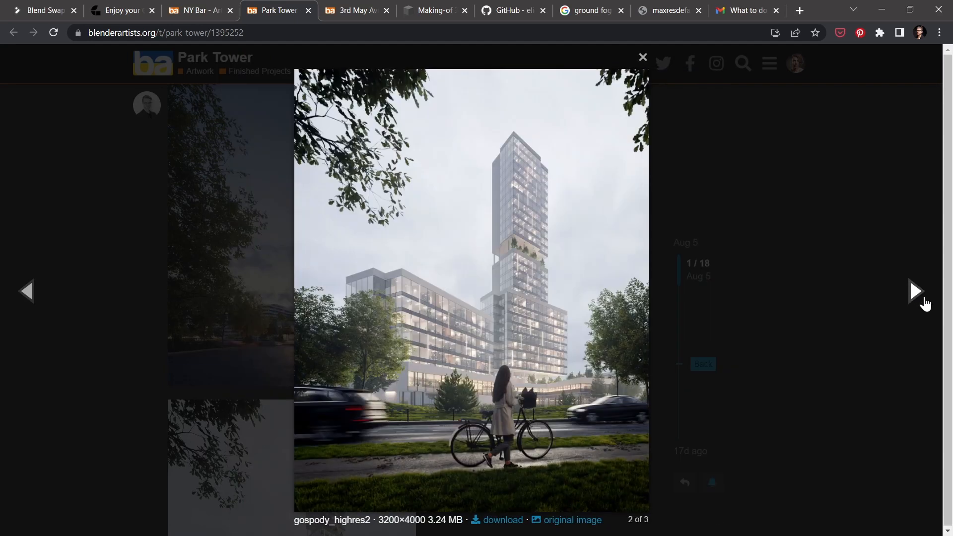
click(925, 300)
key(Escape)
Go through the enlarged renders of the 3rd May Avenue Office Park post, starting with the snowy facade view, and close the viewer
click(346, 10)
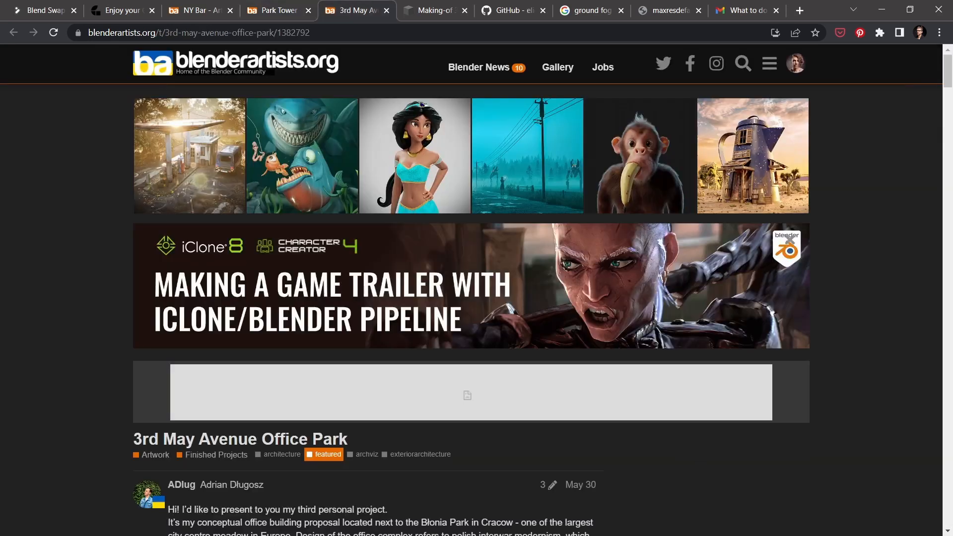
scroll(472, 298, down, 5)
scroll(419, 225, down, 9)
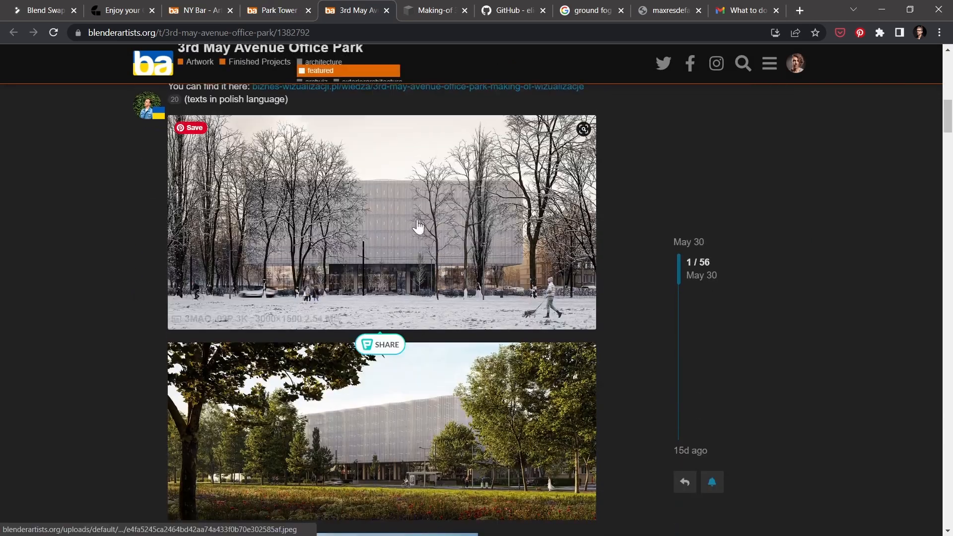
click(420, 226)
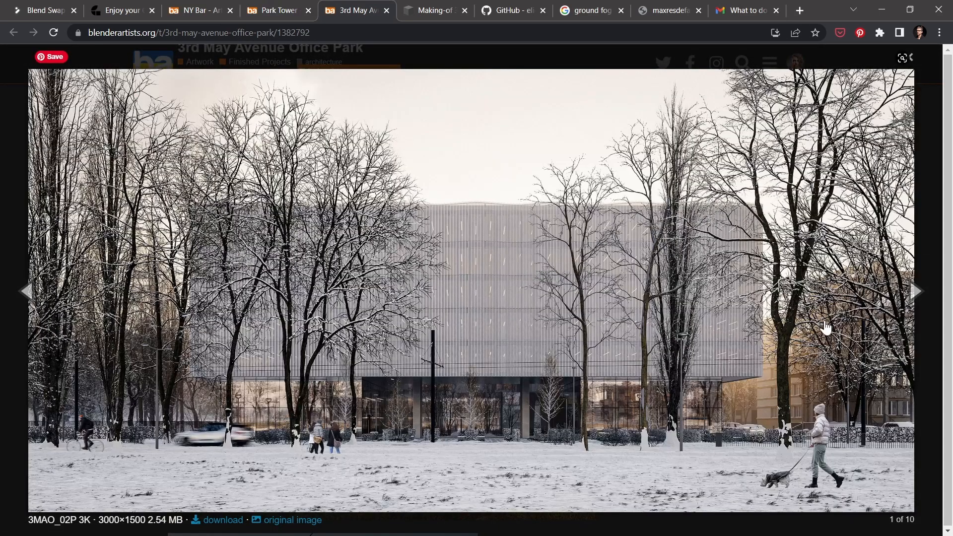
key(Right)
key(Right)
key(Right)
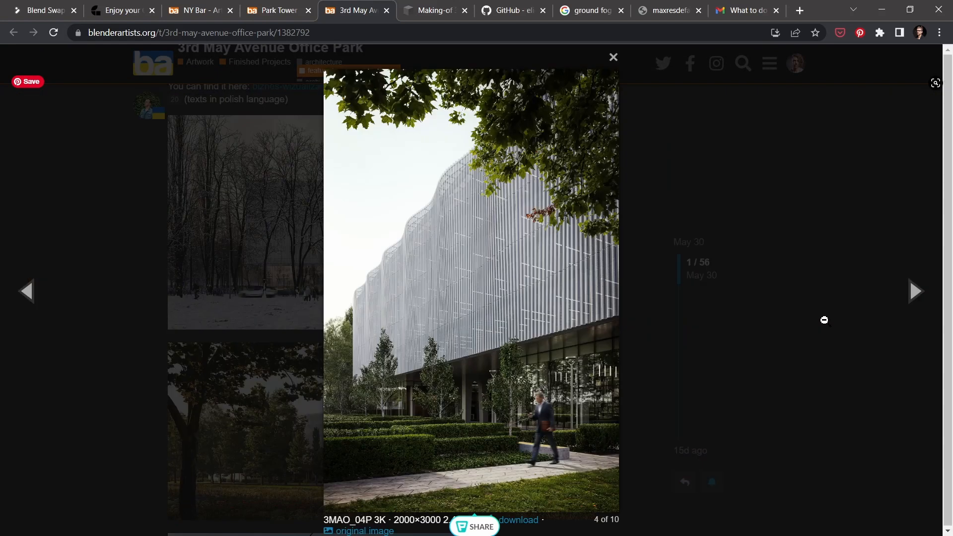
key(Right)
key(Right)
key(Right)
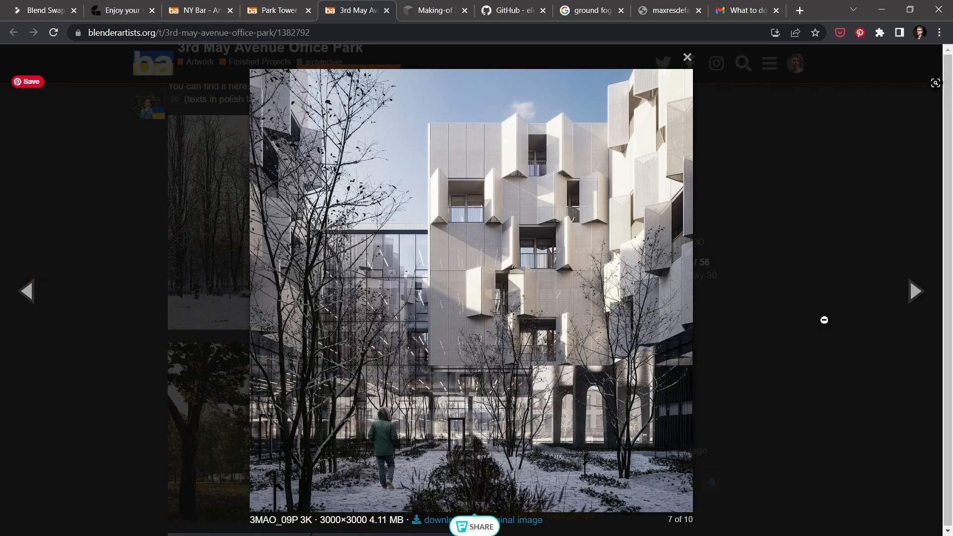
key(Right)
key(Right)
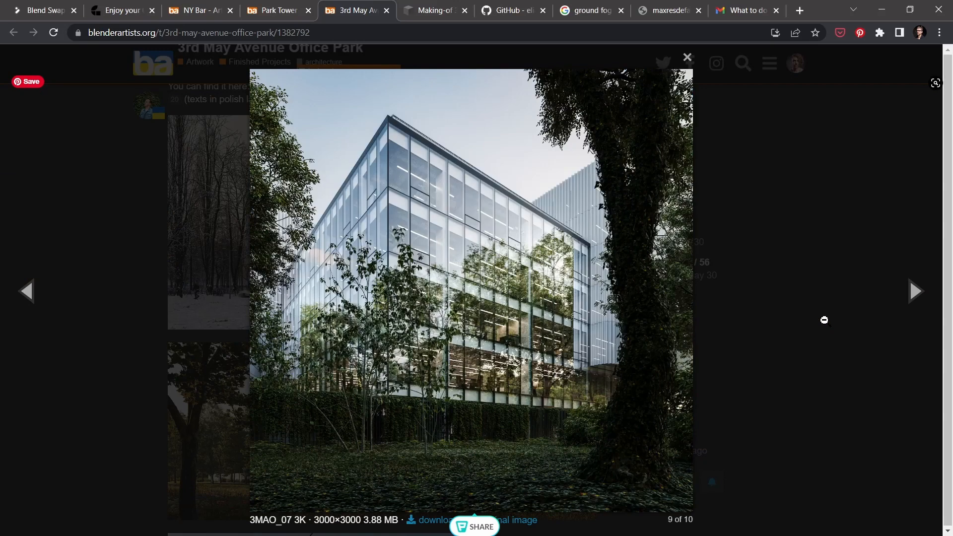
key(Right)
key(Right)
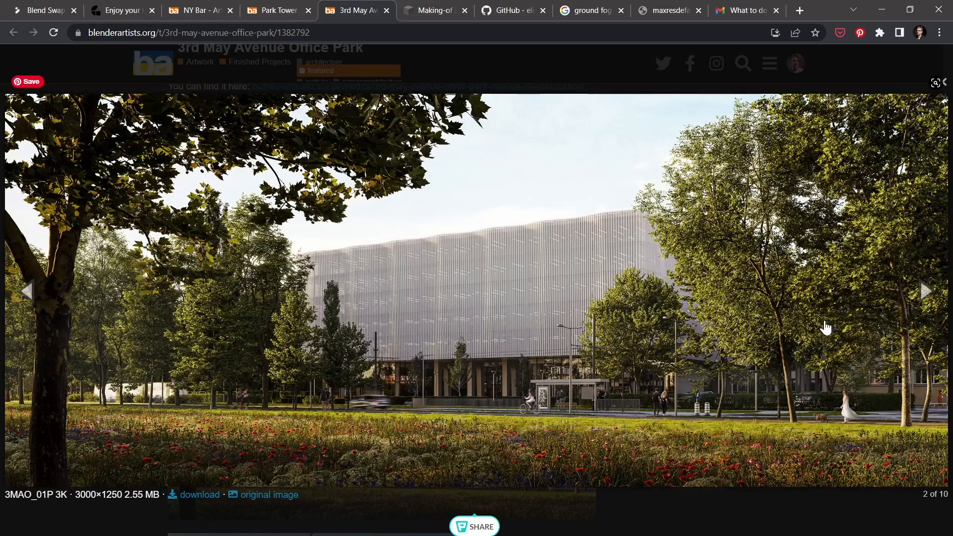
click(826, 327)
click(146, 320)
Review the 3rd May Avenue Office Park post's technical information and open its linked making-of article
scroll(277, 267, up, 7)
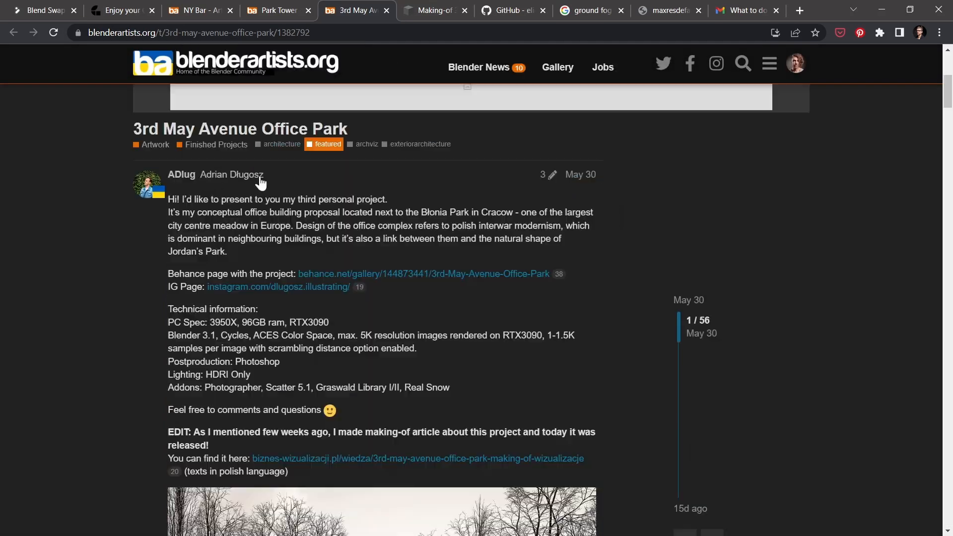
scroll(378, 344, down, 1)
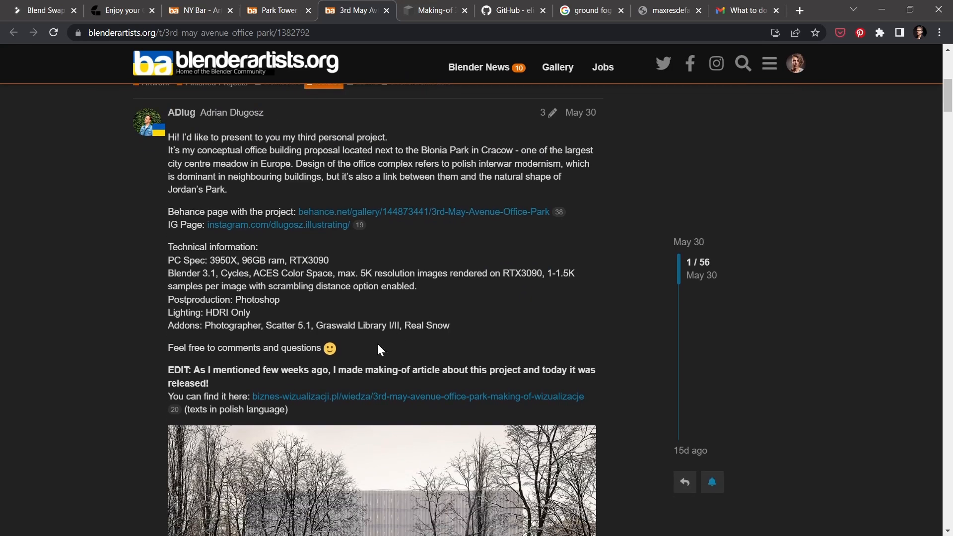
click(340, 397)
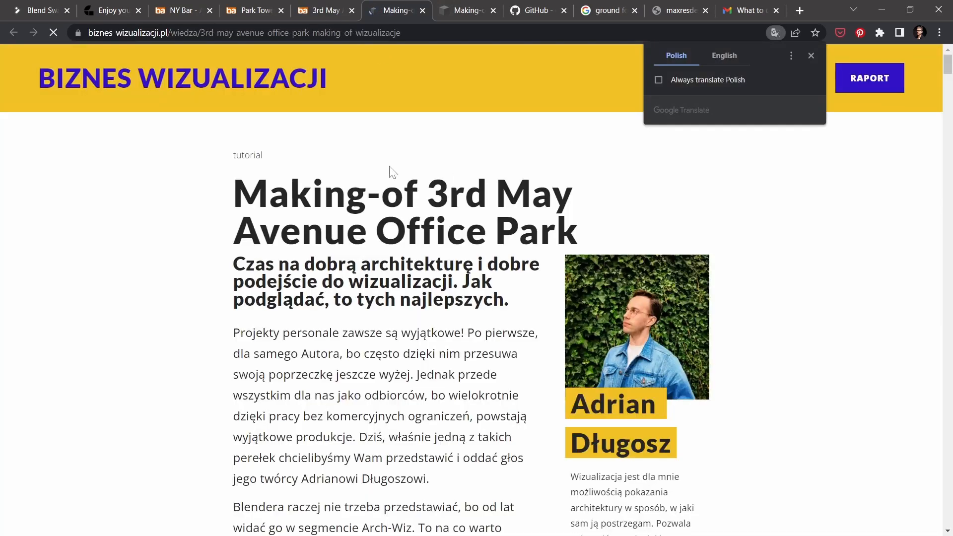
Translate the Polish making-of article into English and dismiss the translation popup
click(727, 58)
scroll(521, 262, down, 2)
scroll(521, 262, down, 2)
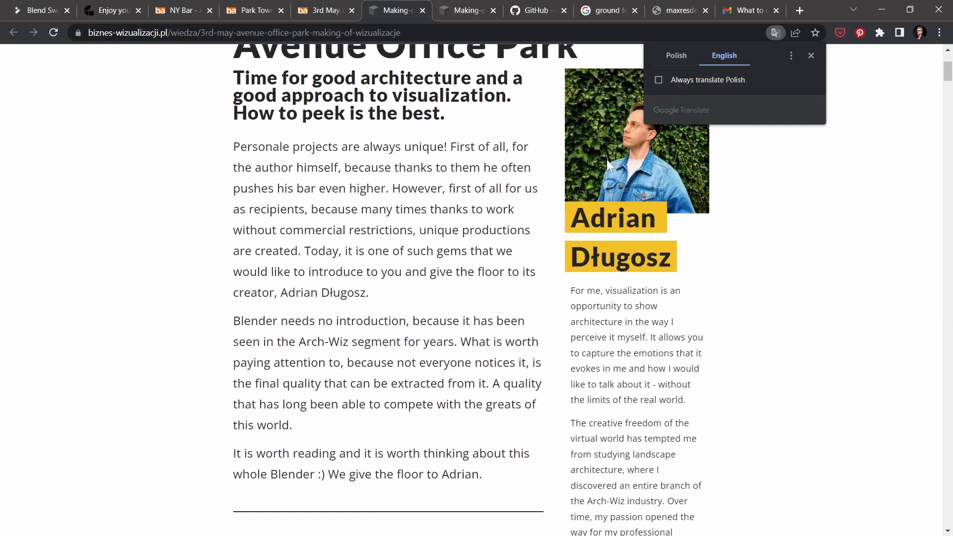
click(812, 55)
Look through the translated making-of article's introduction, render gallery and moodboard, up to its list of tools used
scroll(811, 55, down, 5)
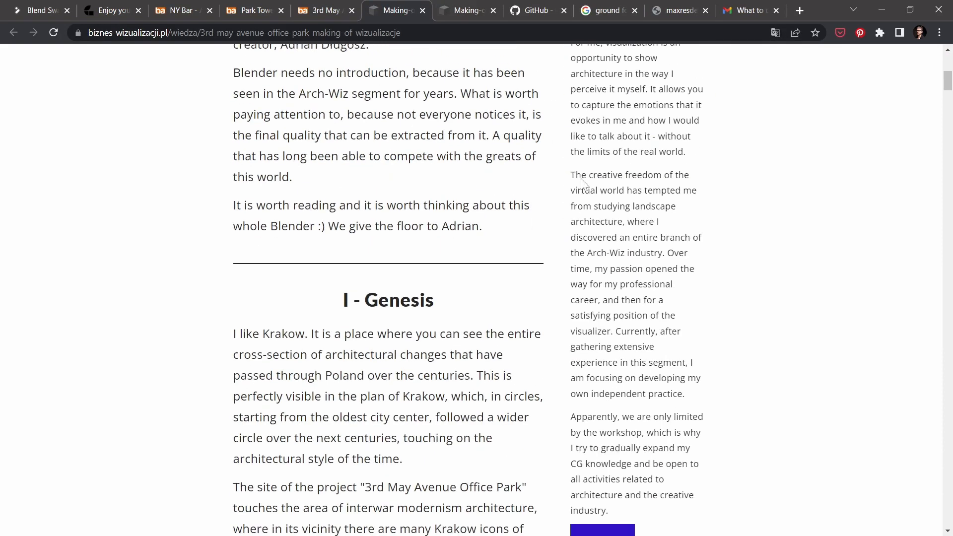
scroll(452, 198, down, 10)
scroll(573, 194, down, 5)
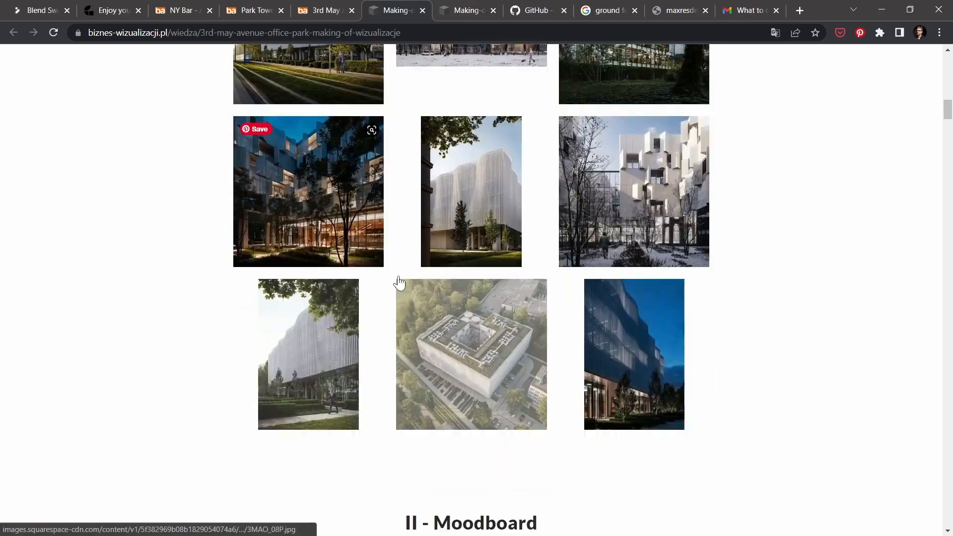
scroll(665, 189, down, 5)
scroll(666, 188, down, 10)
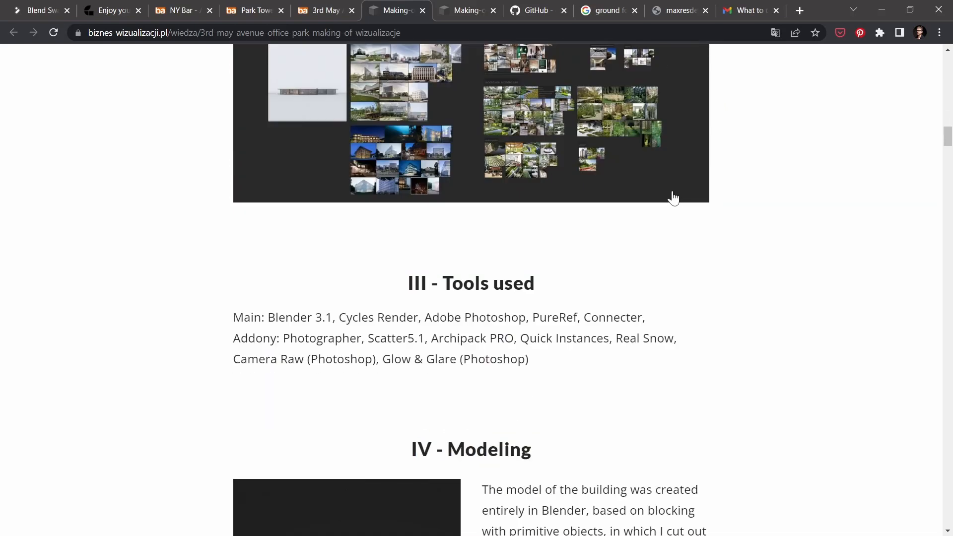
Review the making-of article's sections on modeling the facade, building the surroundings and linking assets
scroll(665, 229, down, 5)
scroll(665, 228, down, 15)
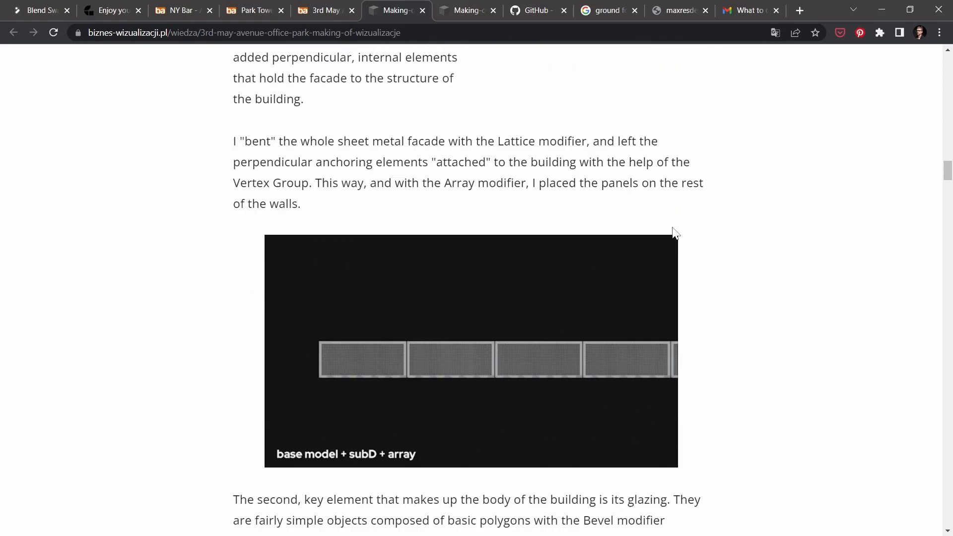
scroll(705, 226, down, 20)
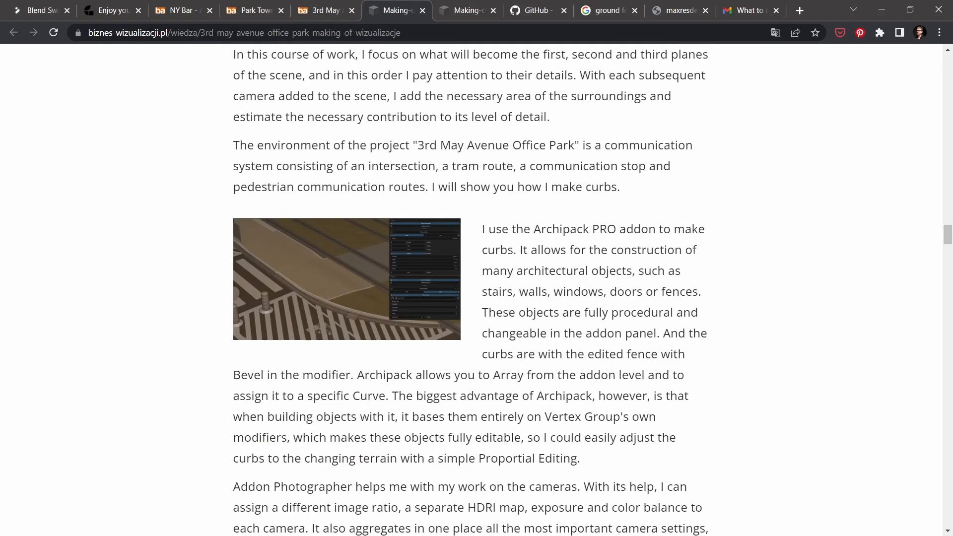
scroll(643, 268, down, 17)
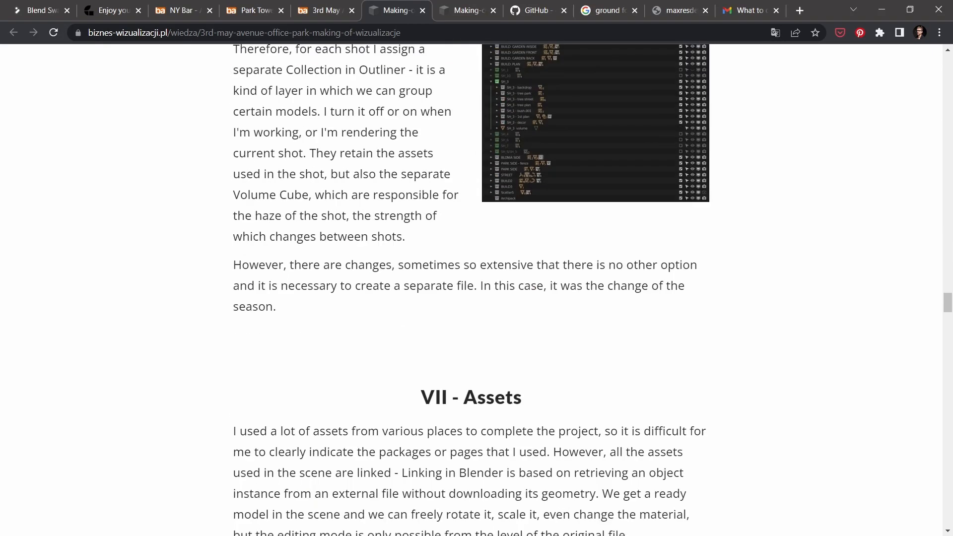
scroll(675, 249, up, 4)
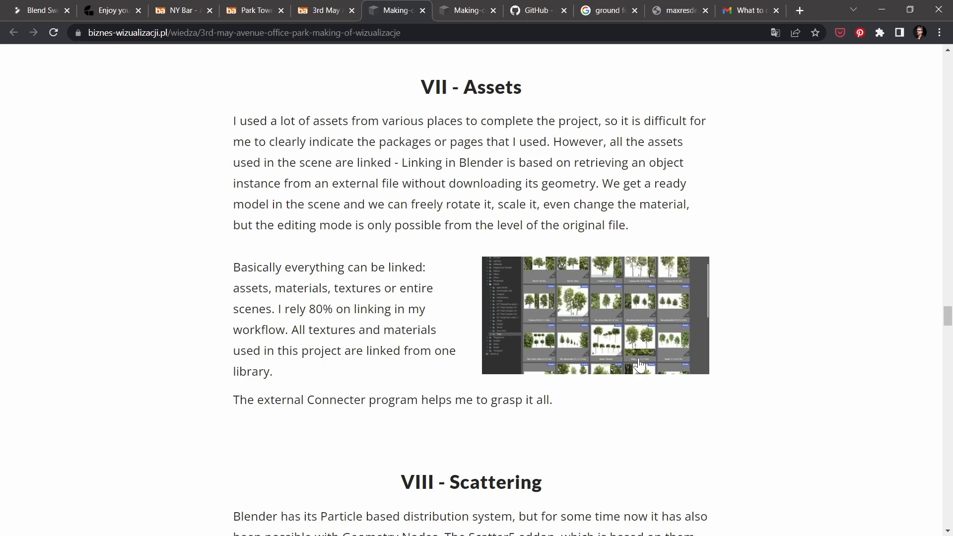
Highlight the Scatter5 addon name in the article's Scattering section and review the materials, lighting and rendering sections
scroll(641, 366, down, 9)
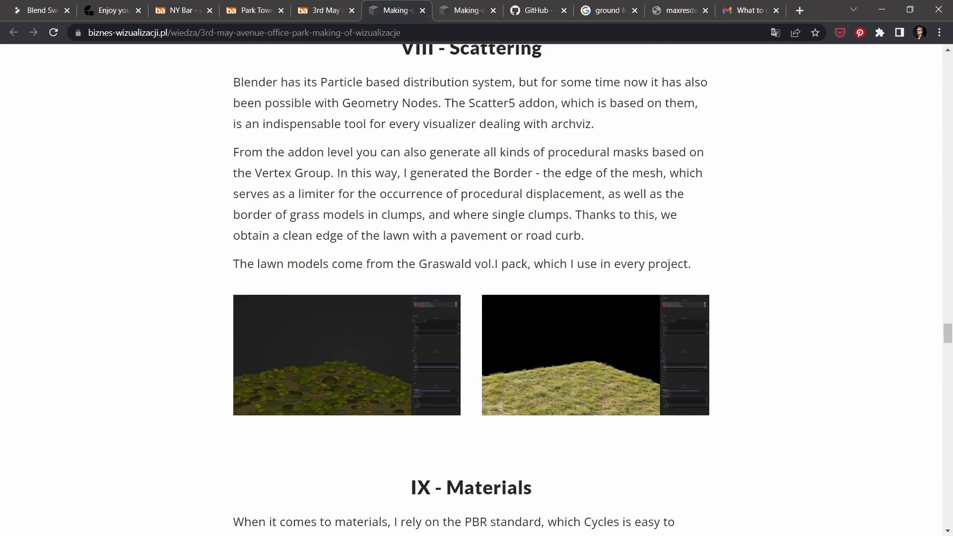
drag(469, 103, 519, 103)
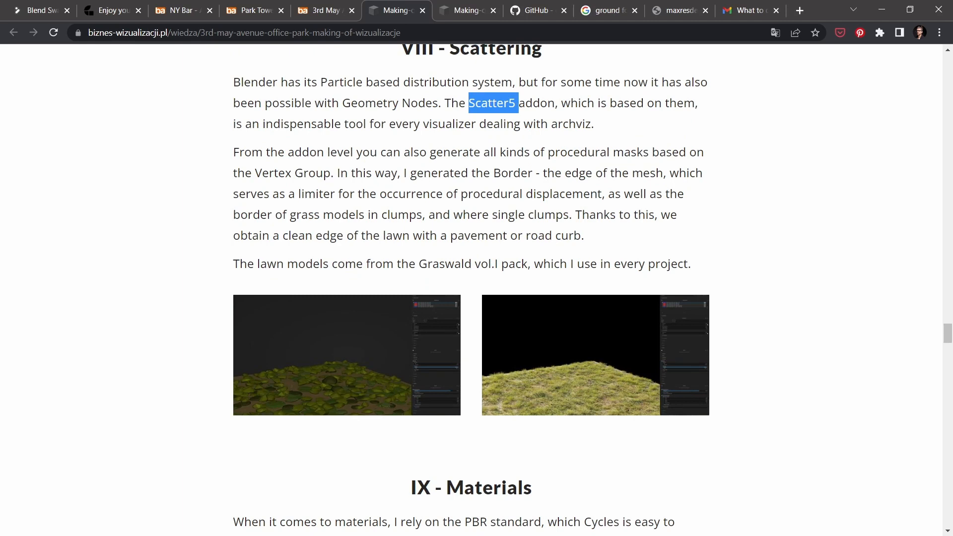
scroll(583, 247, down, 20)
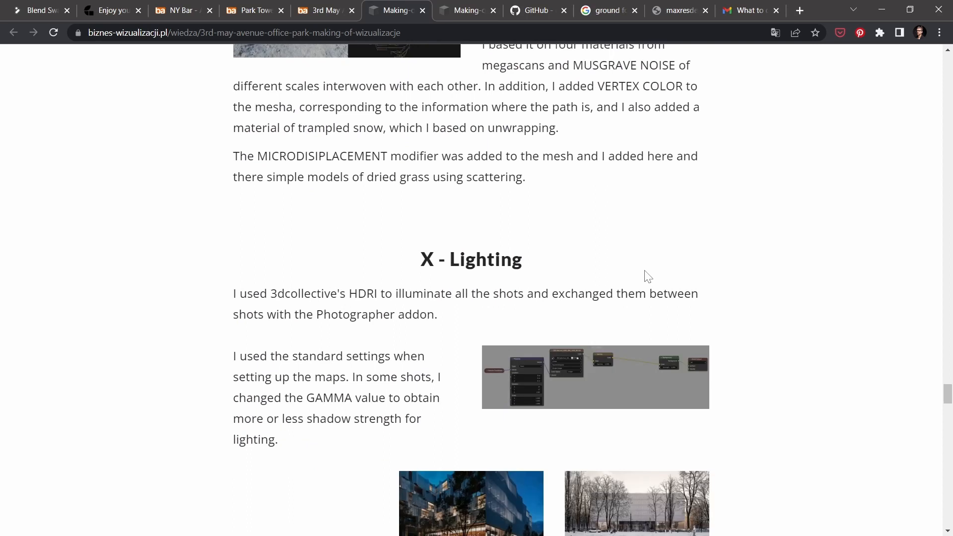
scroll(734, 240, down, 5)
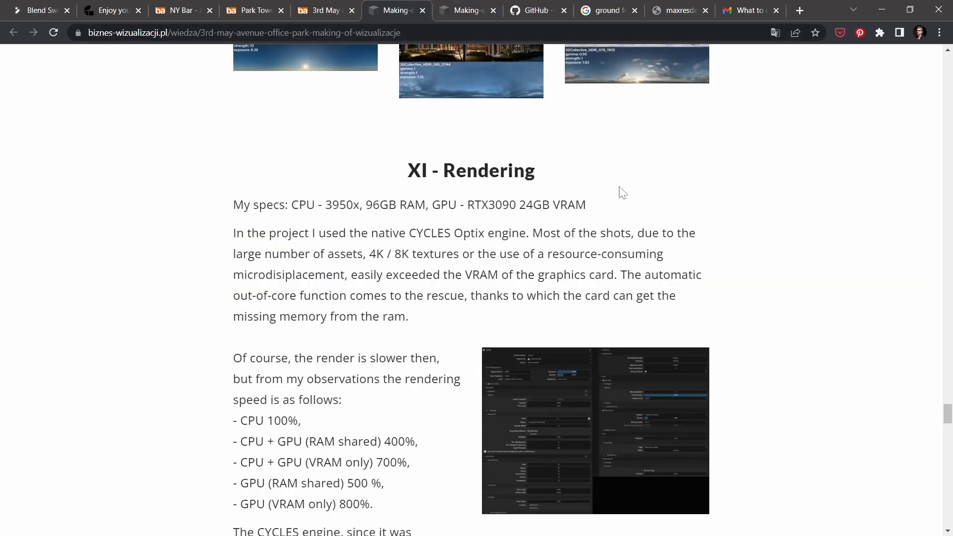
scroll(728, 304, up, 12)
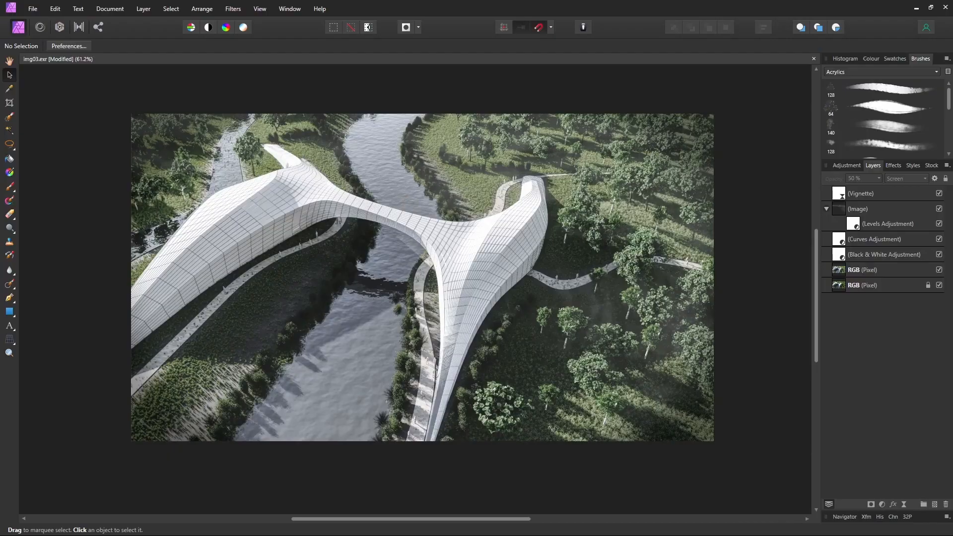